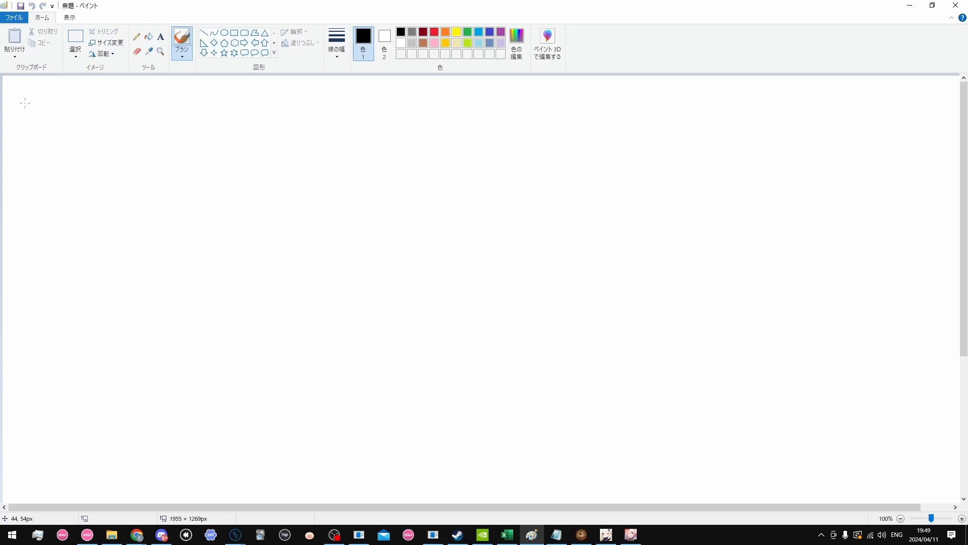
Sketch a rectangular screen frame at the canvas's upper left, divided by upper and lower bars, a curved list edge and a left-hand panel
{"action": "mouse_move", "coordinate": [24, 99]}
{"action": "left_mouse_down"}
{"action": "mouse_move", "coordinate": [24, 229]}
{"action": "mouse_move", "coordinate": [240, 93]}
{"action": "mouse_move", "coordinate": [237, 224]}
{"action": "left_mouse_up"}
{"action": "left_click_drag", "start_coordinate": [14, 236], "coordinate": [246, 237]}
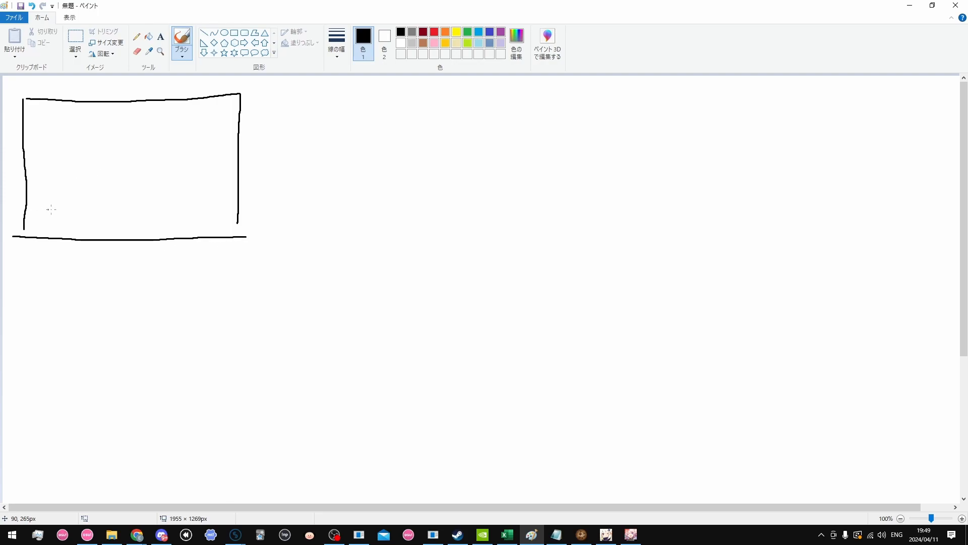
{"action": "left_click_drag", "start_coordinate": [27, 211], "coordinate": [224, 210]}
{"action": "left_click_drag", "start_coordinate": [27, 134], "coordinate": [244, 117]}
{"action": "mouse_move", "coordinate": [174, 126]}
{"action": "left_mouse_down"}
{"action": "mouse_move", "coordinate": [160, 156]}
{"action": "mouse_move", "coordinate": [168, 209]}
{"action": "left_mouse_up"}
{"action": "mouse_move", "coordinate": [81, 143]}
{"action": "left_mouse_down"}
{"action": "mouse_move", "coordinate": [81, 195]}
{"action": "mouse_move", "coordinate": [33, 194]}
{"action": "left_mouse_up"}
Fill the first layout with a stick figure and wide box at the bottom, plus diamonds and a small tab along the upper bar
{"action": "mouse_move", "coordinate": [195, 195]}
{"action": "left_mouse_down"}
{"action": "mouse_move", "coordinate": [209, 176]}
{"action": "mouse_move", "coordinate": [214, 196]}
{"action": "mouse_move", "coordinate": [191, 200]}
{"action": "mouse_move", "coordinate": [202, 230]}
{"action": "left_mouse_up"}
{"action": "left_click_drag", "start_coordinate": [183, 210], "coordinate": [218, 208]}
{"action": "mouse_move", "coordinate": [120, 222]}
{"action": "left_mouse_down"}
{"action": "mouse_move", "coordinate": [119, 236]}
{"action": "mouse_move", "coordinate": [174, 224]}
{"action": "mouse_move", "coordinate": [173, 234]}
{"action": "left_mouse_up"}
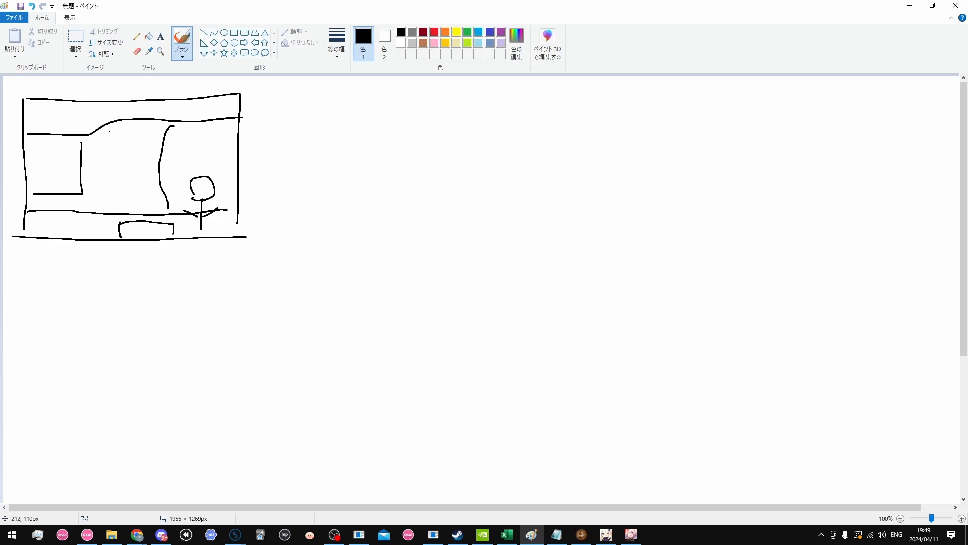
{"action": "mouse_move", "coordinate": [104, 115]}
{"action": "left_mouse_down"}
{"action": "mouse_move", "coordinate": [98, 138]}
{"action": "mouse_move", "coordinate": [104, 118]}
{"action": "mouse_move", "coordinate": [120, 133]}
{"action": "left_mouse_up"}
{"action": "left_click_drag", "start_coordinate": [184, 125], "coordinate": [232, 127]}
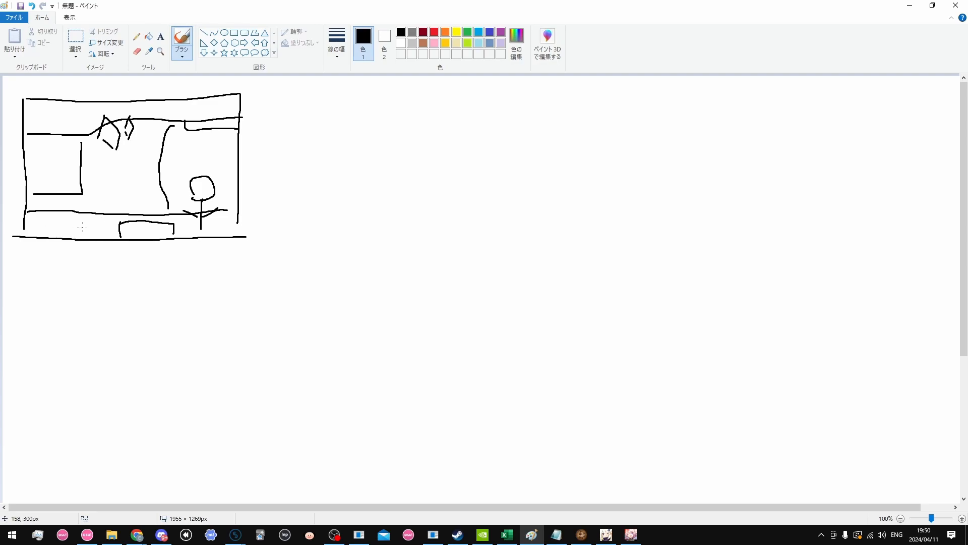
Sketch four small boxes of varying size in the first layout's lower bar, beside the wide box
{"action": "mouse_move", "coordinate": [74, 218]}
{"action": "left_mouse_down"}
{"action": "mouse_move", "coordinate": [75, 233]}
{"action": "mouse_move", "coordinate": [89, 217]}
{"action": "mouse_move", "coordinate": [90, 236]}
{"action": "left_mouse_up"}
{"action": "left_click_drag", "start_coordinate": [96, 220], "coordinate": [100, 228]}
{"action": "left_click_drag", "start_coordinate": [98, 220], "coordinate": [104, 225]}
{"action": "left_click_drag", "start_coordinate": [104, 231], "coordinate": [117, 235]}
{"action": "left_click_drag", "start_coordinate": [107, 230], "coordinate": [113, 234]}
{"action": "mouse_move", "coordinate": [54, 220]}
{"action": "left_mouse_down"}
{"action": "mouse_move", "coordinate": [56, 232]}
{"action": "mouse_move", "coordinate": [68, 221]}
{"action": "mouse_move", "coordinate": [67, 231]}
{"action": "left_mouse_up"}
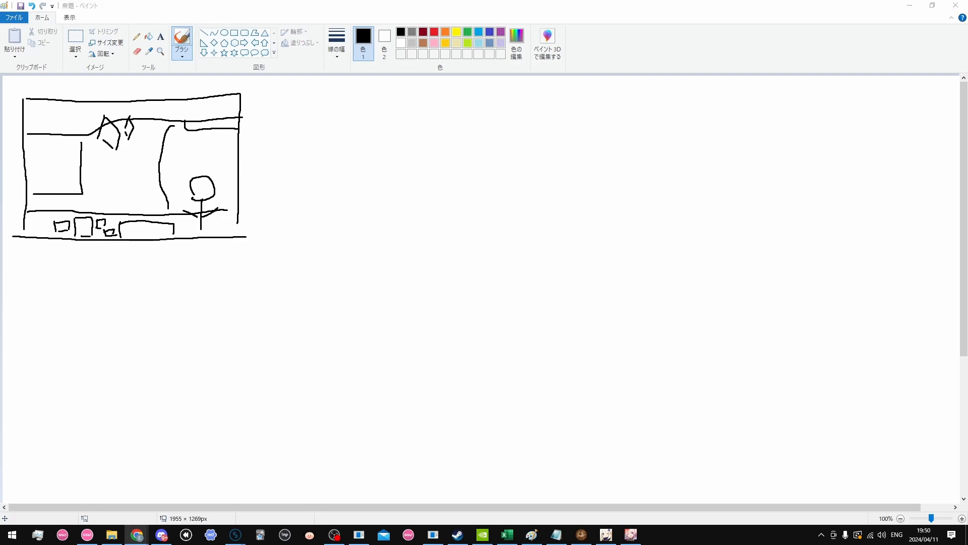
Switch to Pinterest and look through the related pins under the Lycoris Recoil pin for graphic design references
{"action": "scroll", "coordinate": [450, 291], "scroll_direction": "down", "scroll_amount": 6}
{"action": "scroll", "coordinate": [450, 291], "scroll_direction": "down", "scroll_amount": 10}
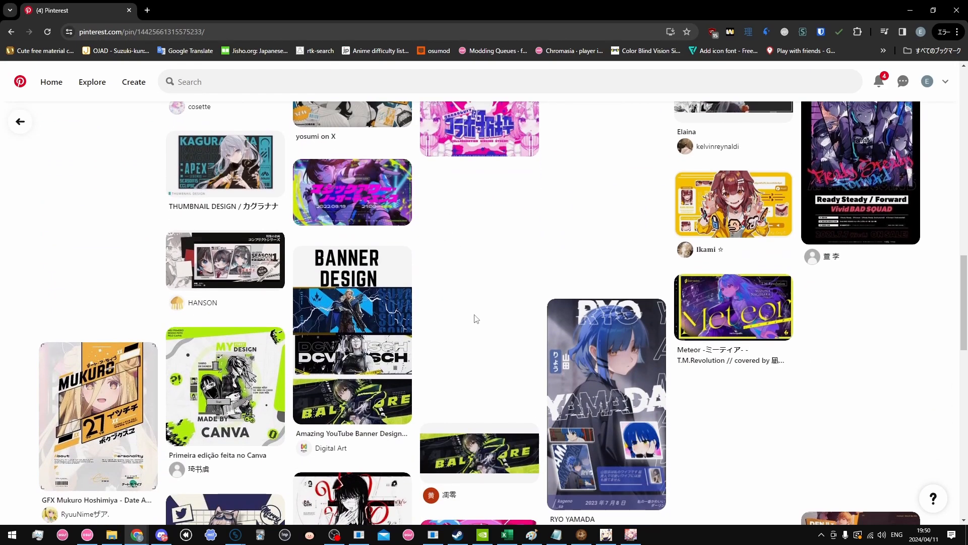
{"action": "scroll", "coordinate": [474, 319], "scroll_direction": "down", "scroll_amount": 10}
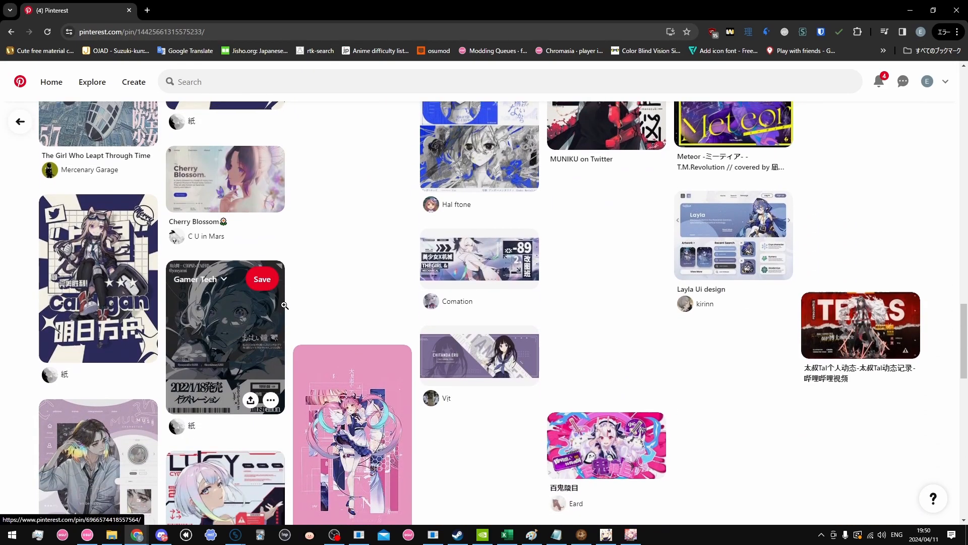
{"action": "scroll", "coordinate": [285, 305], "scroll_direction": "down", "scroll_amount": 5}
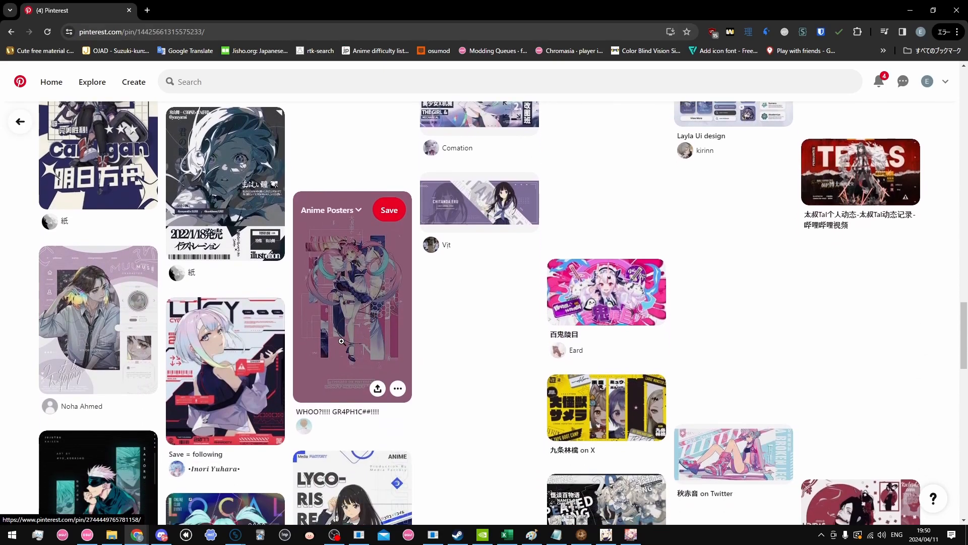
{"action": "scroll", "coordinate": [341, 341], "scroll_direction": "down", "scroll_amount": 10}
{"action": "scroll", "coordinate": [471, 335], "scroll_direction": "up", "scroll_amount": 4}
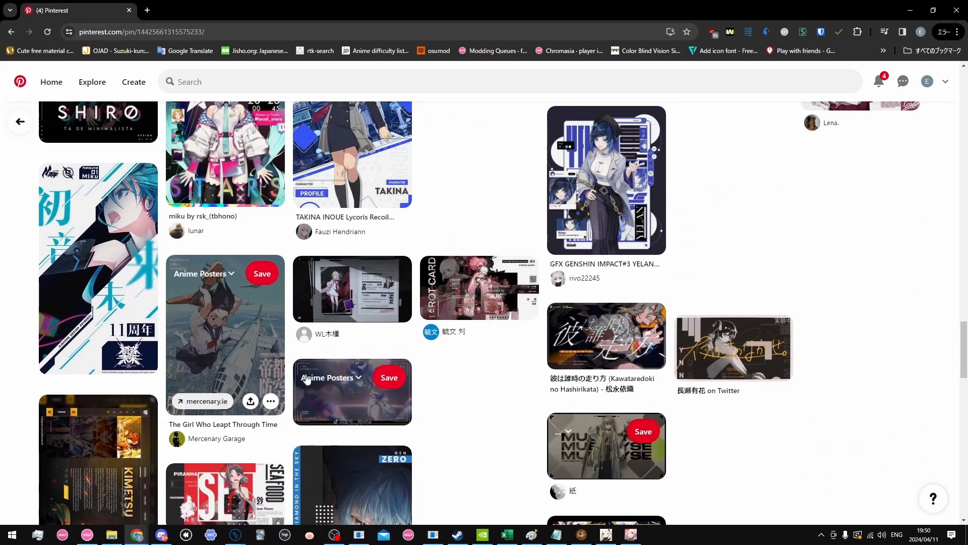
{"action": "scroll", "coordinate": [323, 367], "scroll_direction": "up", "scroll_amount": 13}
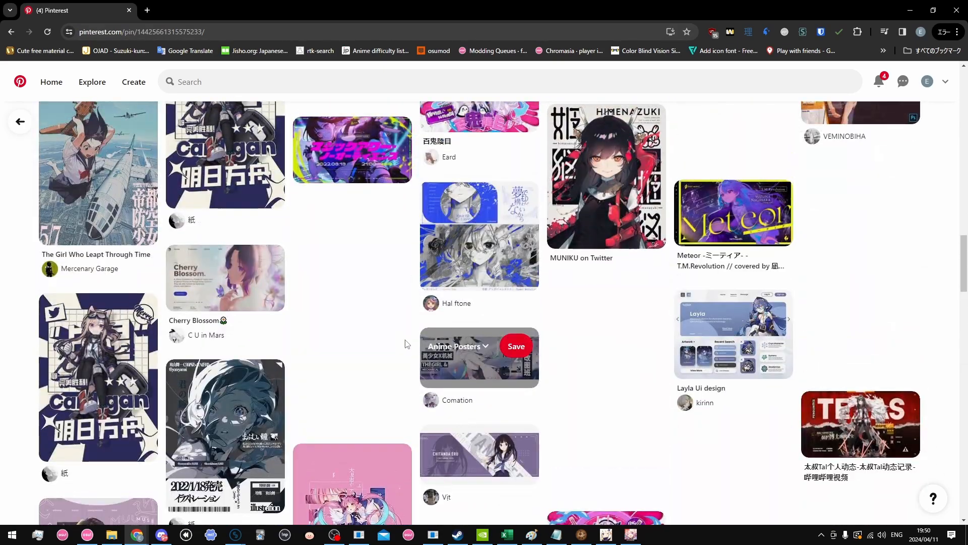
{"action": "scroll", "coordinate": [404, 341], "scroll_direction": "up", "scroll_amount": 10}
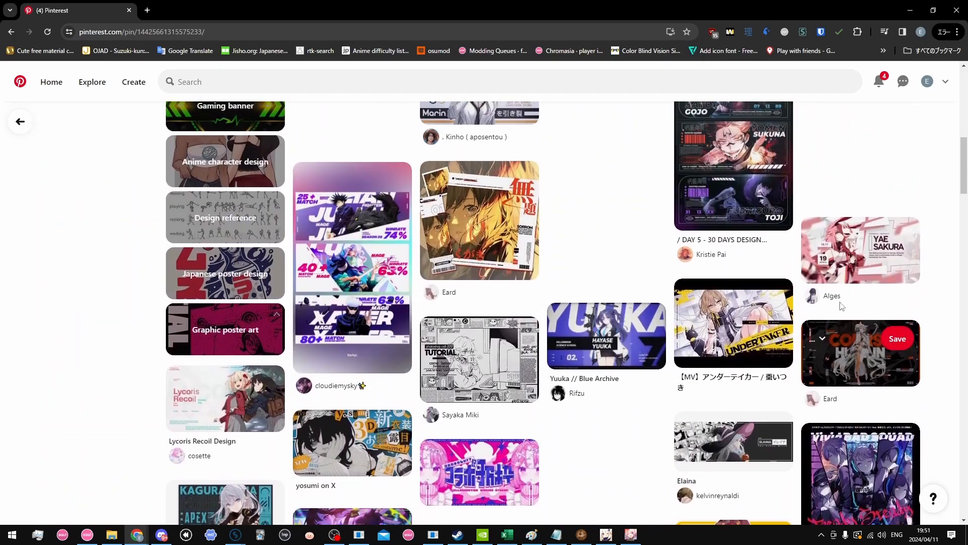
{"action": "scroll", "coordinate": [562, 281], "scroll_direction": "up", "scroll_amount": 8}
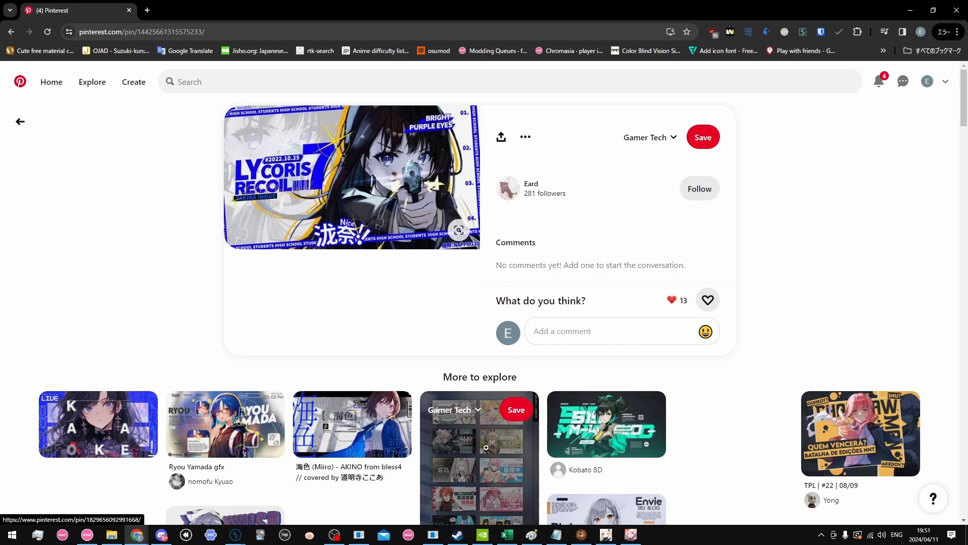
View the pins "TPL | #22 | 08/09" and "GFX Mukuro Hoshimiya - Date A Live" as style references
{"action": "left_click", "coordinate": [831, 444]}
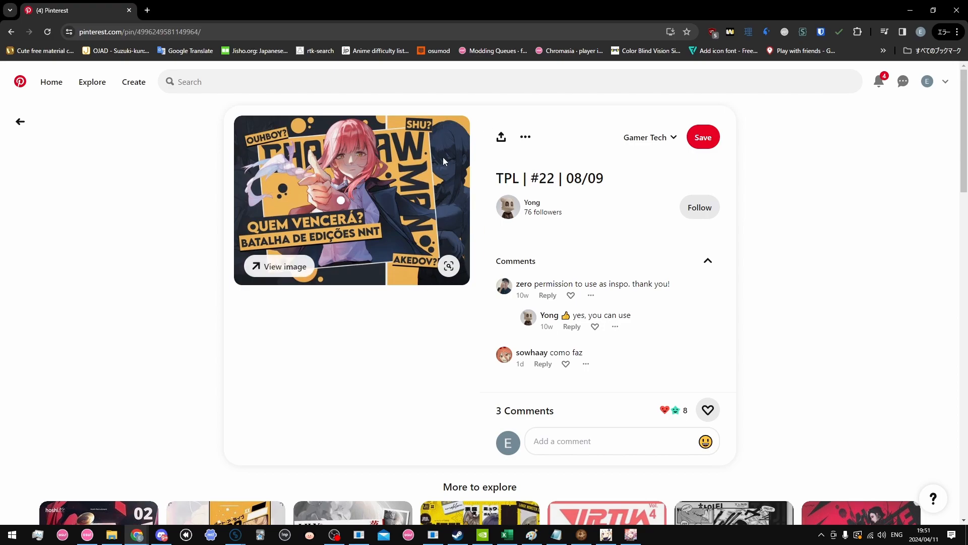
{"action": "left_click", "coordinate": [248, 513]}
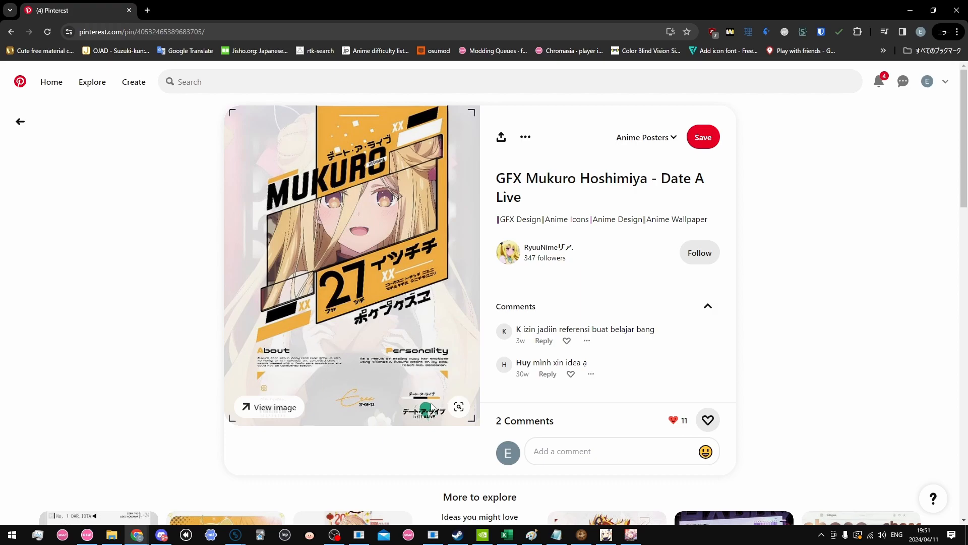
{"action": "scroll", "coordinate": [382, 343], "scroll_direction": "down", "scroll_amount": 1}
{"action": "scroll", "coordinate": [382, 343], "scroll_direction": "down", "scroll_amount": 3}
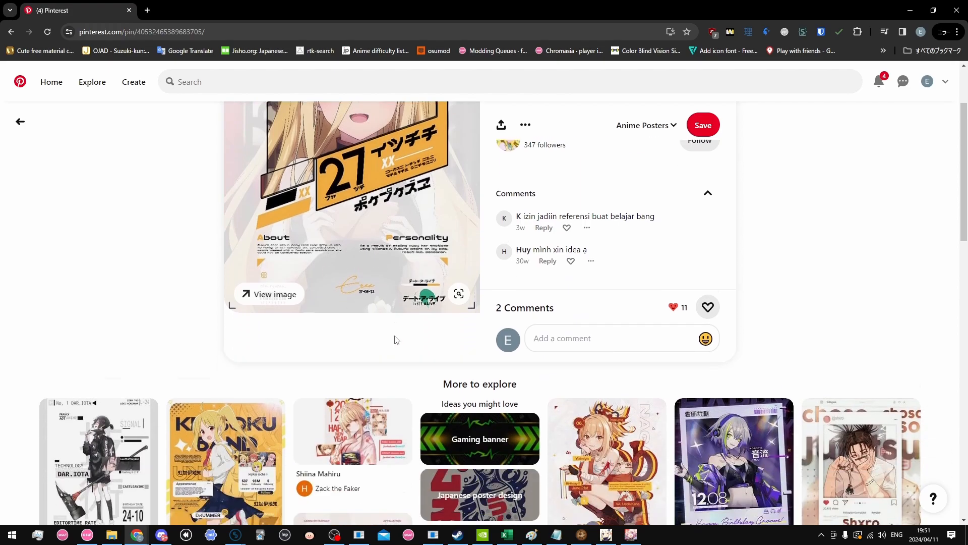
{"action": "scroll", "coordinate": [359, 284], "scroll_direction": "up", "scroll_amount": 3}
{"action": "scroll", "coordinate": [405, 237], "scroll_direction": "up", "scroll_amount": 1}
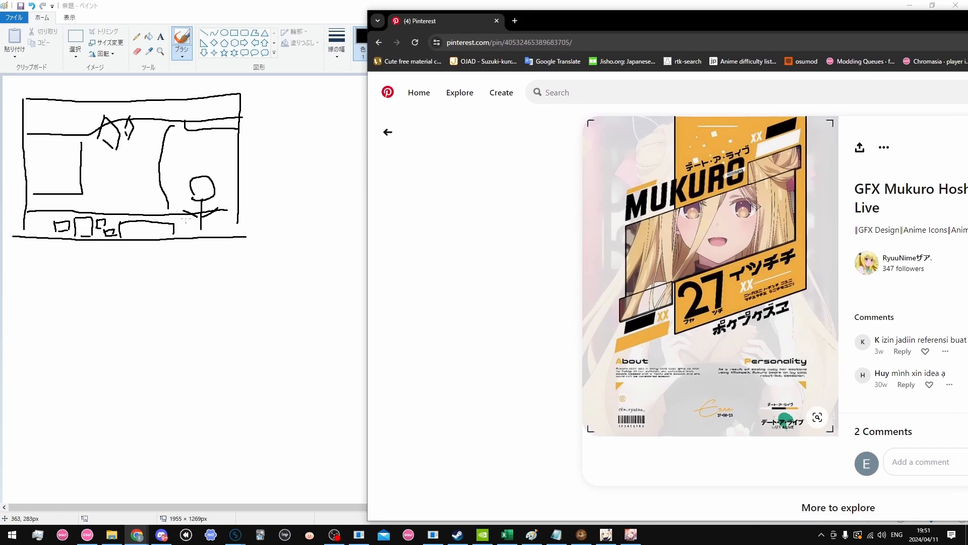
Switch back to Paint and sketch a second screen frame beside the first, with a tilted panel in its lower right corner
{"action": "left_click", "coordinate": [251, 217]}
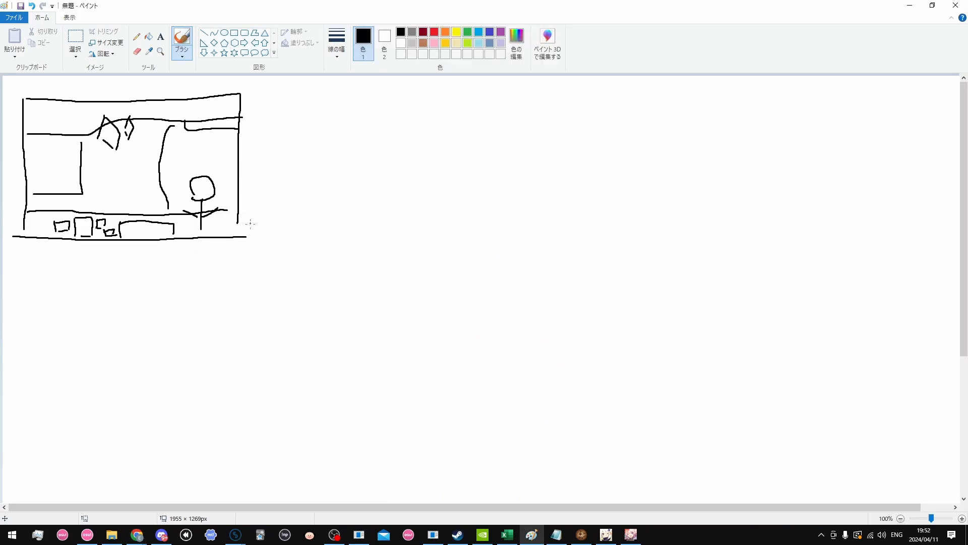
{"action": "key", "text": "alt+Tab"}
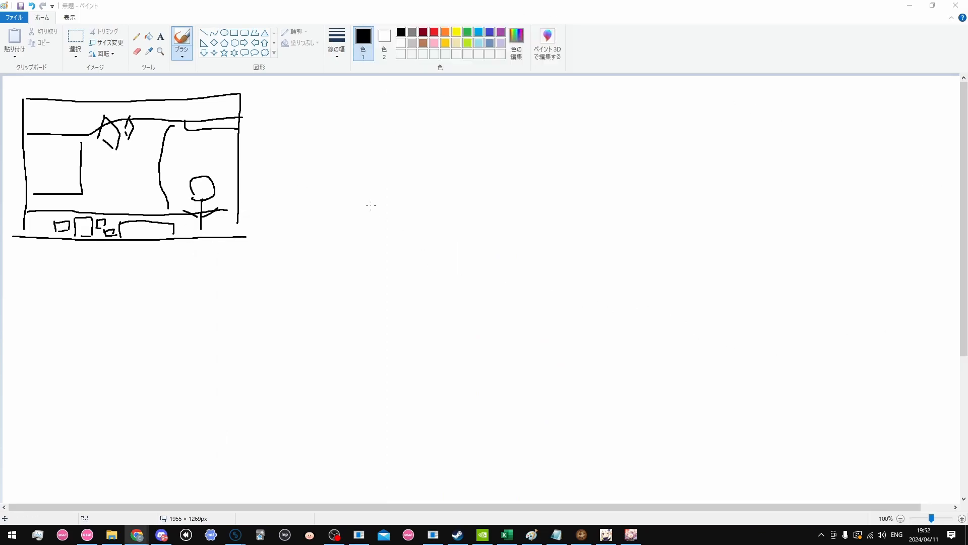
{"action": "key", "text": "alt+Tab"}
{"action": "mouse_move", "coordinate": [307, 92]}
{"action": "left_mouse_down"}
{"action": "mouse_move", "coordinate": [308, 126]}
{"action": "mouse_move", "coordinate": [307, 91]}
{"action": "mouse_move", "coordinate": [542, 82]}
{"action": "mouse_move", "coordinate": [555, 199]}
{"action": "left_mouse_up"}
{"action": "left_click_drag", "start_coordinate": [309, 228], "coordinate": [568, 228]}
{"action": "mouse_move", "coordinate": [476, 216]}
{"action": "left_mouse_down"}
{"action": "mouse_move", "coordinate": [479, 180]}
{"action": "mouse_move", "coordinate": [551, 167]}
{"action": "mouse_move", "coordinate": [542, 204]}
{"action": "left_mouse_up"}
{"action": "left_click_drag", "start_coordinate": [475, 218], "coordinate": [546, 206]}
Recheck the Pinterest poster, and add slanted strokes under the tilted panel plus upper and lower divider lines to the second layout
{"action": "key", "text": "alt+Tab"}
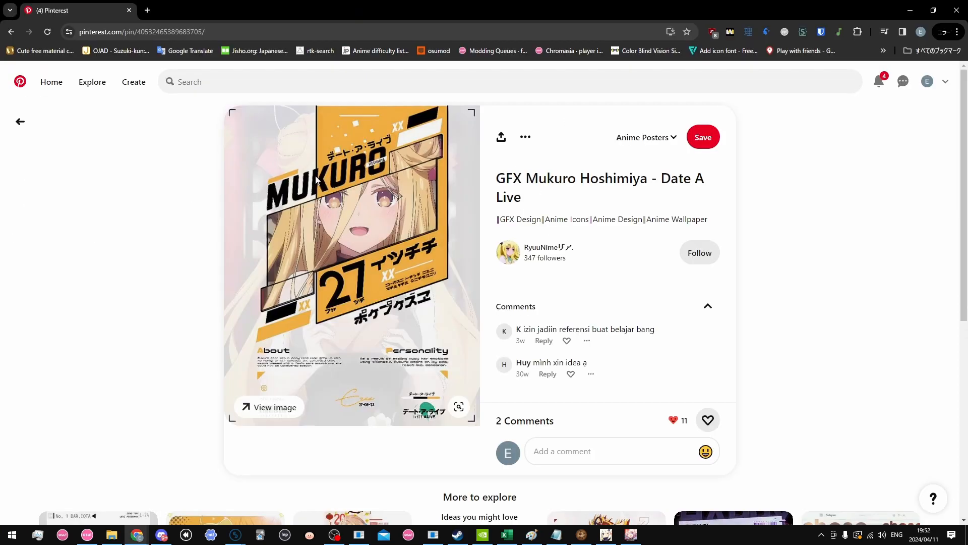
{"action": "key", "text": "alt+Tab"}
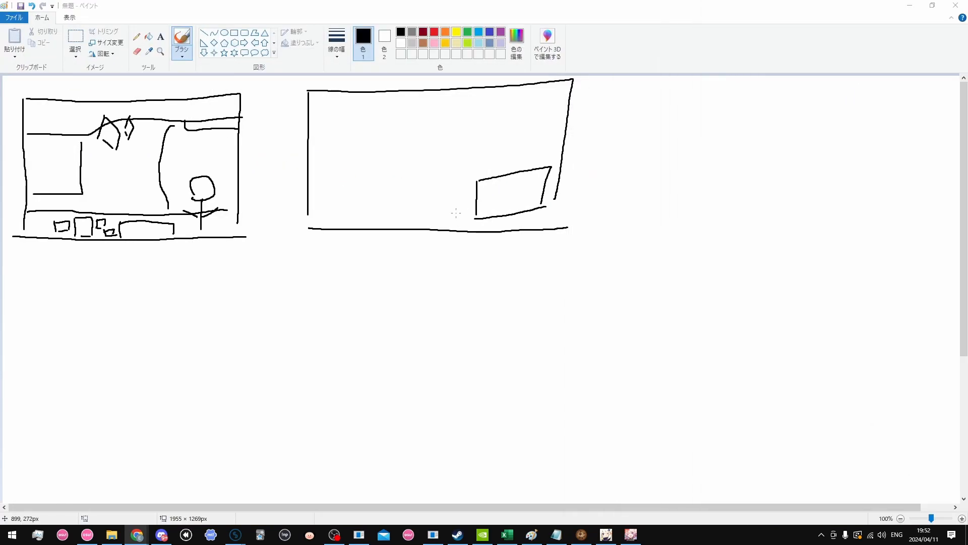
{"action": "mouse_move", "coordinate": [452, 217]}
{"action": "left_mouse_down"}
{"action": "mouse_move", "coordinate": [515, 202]}
{"action": "mouse_move", "coordinate": [473, 222]}
{"action": "mouse_move", "coordinate": [520, 204]}
{"action": "left_mouse_up"}
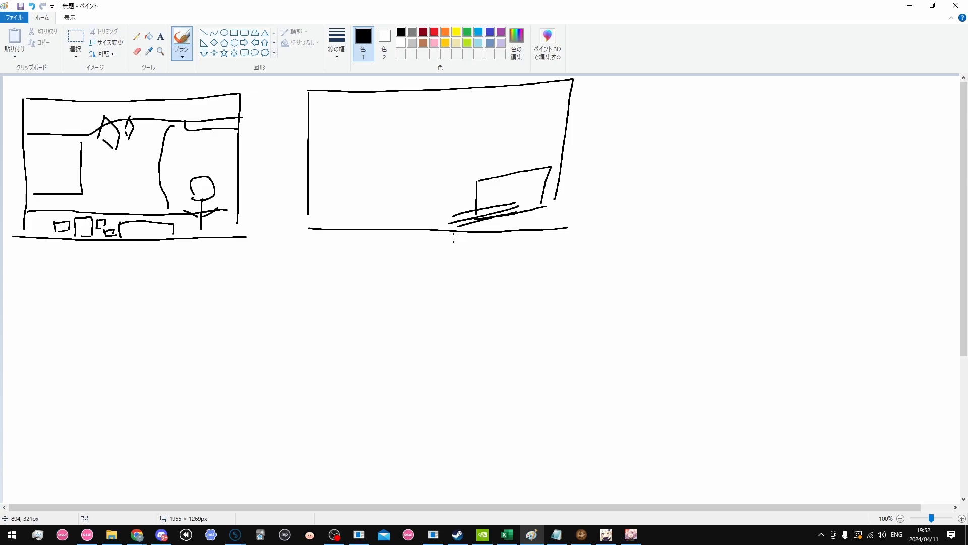
{"action": "left_click_drag", "start_coordinate": [465, 232], "coordinate": [524, 217]}
{"action": "left_click_drag", "start_coordinate": [313, 128], "coordinate": [557, 105]}
{"action": "left_click_drag", "start_coordinate": [317, 208], "coordinate": [461, 201]}
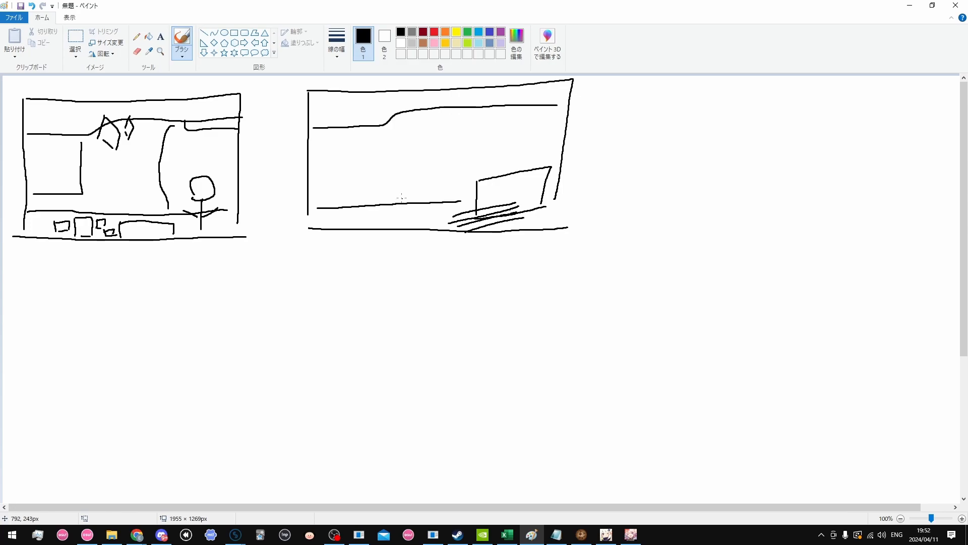
Sketch a long slanted box and several small slanted boxes along the second layout's lower bar
{"action": "mouse_move", "coordinate": [400, 197]}
{"action": "left_mouse_down"}
{"action": "mouse_move", "coordinate": [398, 227]}
{"action": "mouse_move", "coordinate": [401, 203]}
{"action": "mouse_move", "coordinate": [466, 190]}
{"action": "mouse_move", "coordinate": [459, 209]}
{"action": "mouse_move", "coordinate": [420, 224]}
{"action": "mouse_move", "coordinate": [463, 217]}
{"action": "left_mouse_up"}
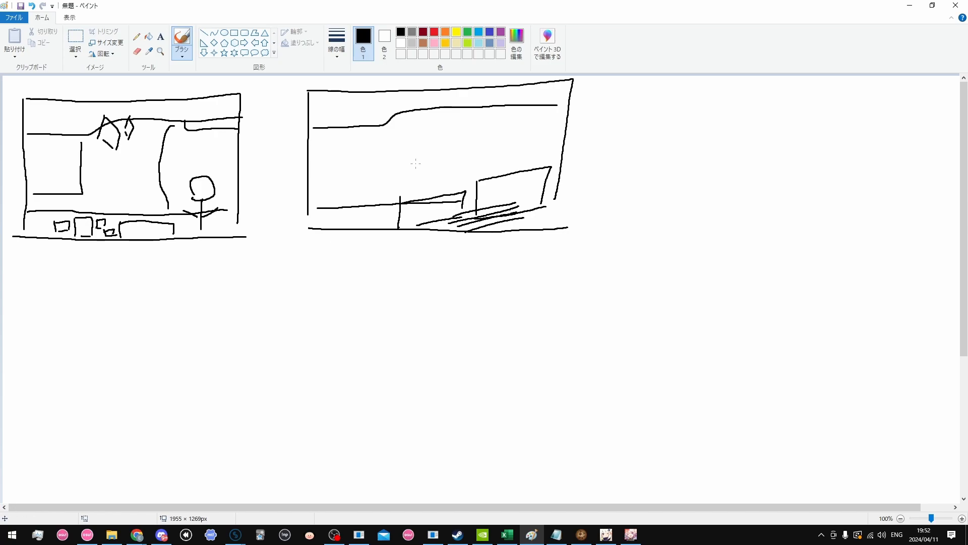
{"action": "left_click_drag", "start_coordinate": [351, 202], "coordinate": [375, 207]}
{"action": "left_click_drag", "start_coordinate": [353, 214], "coordinate": [375, 208]}
{"action": "left_click_drag", "start_coordinate": [369, 217], "coordinate": [369, 222]}
{"action": "mouse_move", "coordinate": [370, 219]}
{"action": "left_mouse_down"}
{"action": "mouse_move", "coordinate": [393, 219]}
{"action": "mouse_move", "coordinate": [376, 220]}
{"action": "mouse_move", "coordinate": [396, 207]}
{"action": "left_mouse_up"}
{"action": "mouse_move", "coordinate": [355, 216]}
{"action": "left_mouse_down"}
{"action": "mouse_move", "coordinate": [334, 225]}
{"action": "mouse_move", "coordinate": [354, 221]}
{"action": "left_mouse_up"}
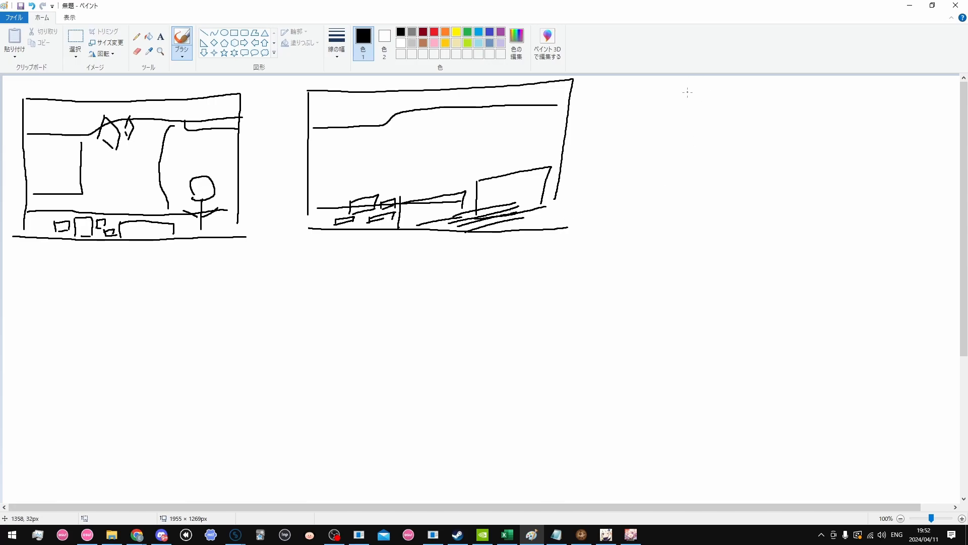
{"action": "mouse_move", "coordinate": [515, 6]}
{"action": "left_mouse_down"}
{"action": "mouse_move", "coordinate": [182, 243]}
{"action": "mouse_move", "coordinate": [570, 60]}
{"action": "mouse_move", "coordinate": [605, 0]}
{"action": "left_mouse_up"}
{"action": "key", "text": "alt+Tab"}
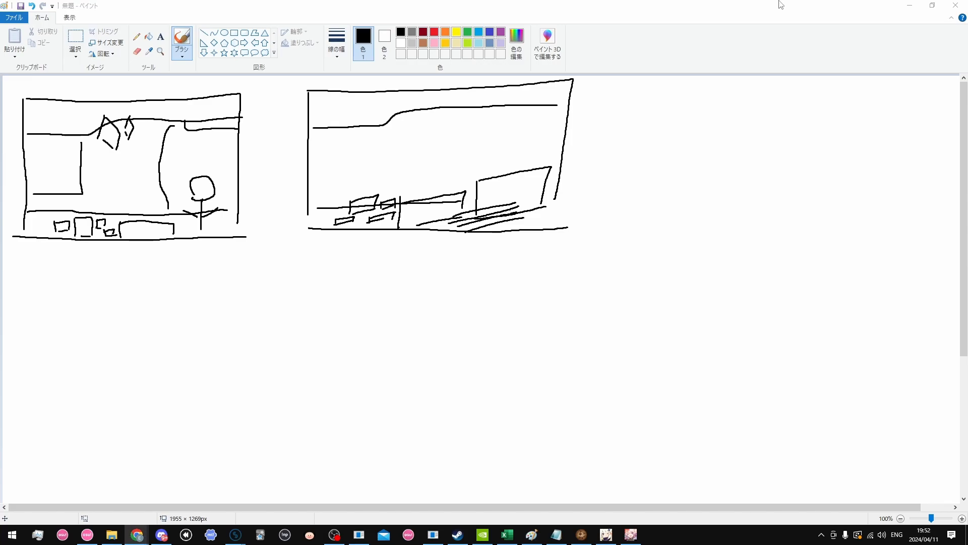
{"action": "key", "text": "alt+Tab"}
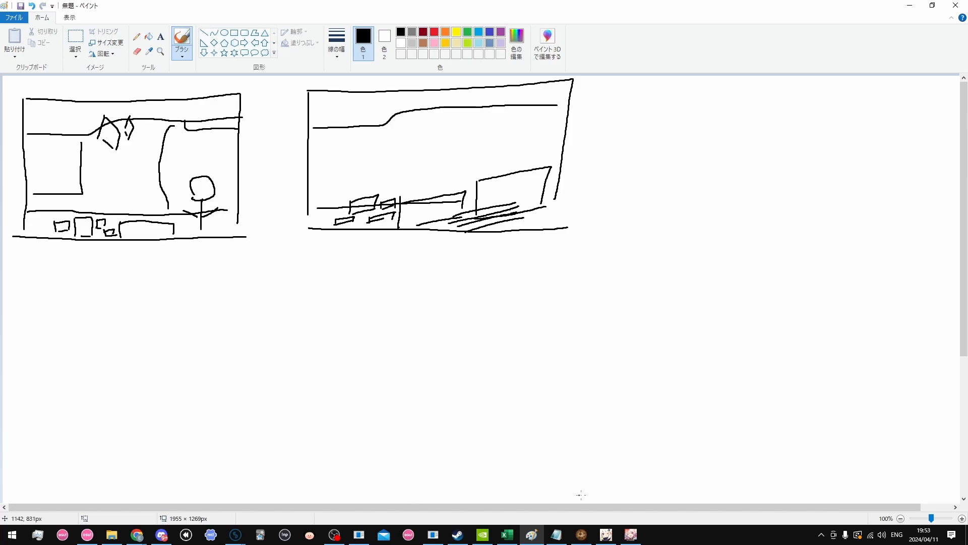
Switch to Discord and download template_skin.osk from the pinned messages of the art-and-skinning channel
{"action": "left_click", "coordinate": [163, 536]}
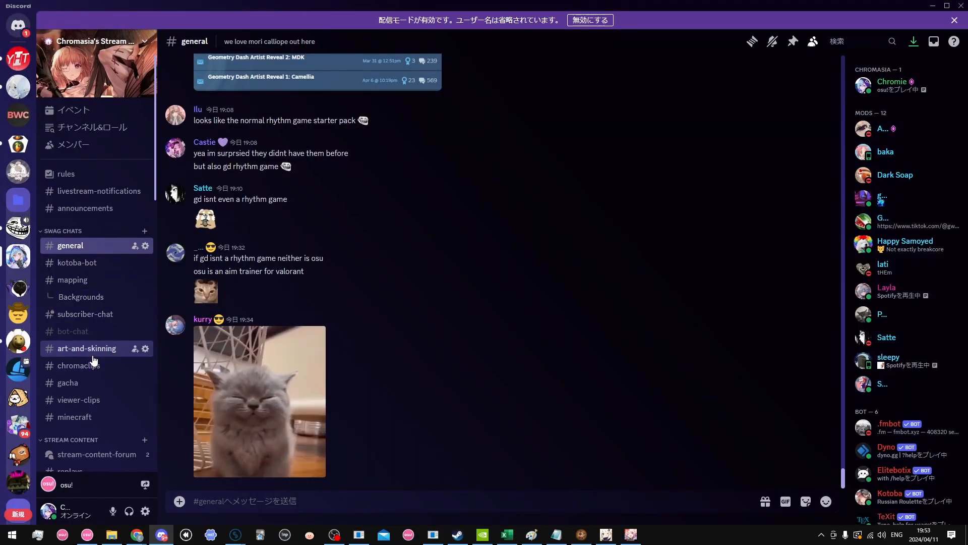
{"action": "left_click", "coordinate": [93, 353]}
{"action": "left_click", "coordinate": [793, 41]}
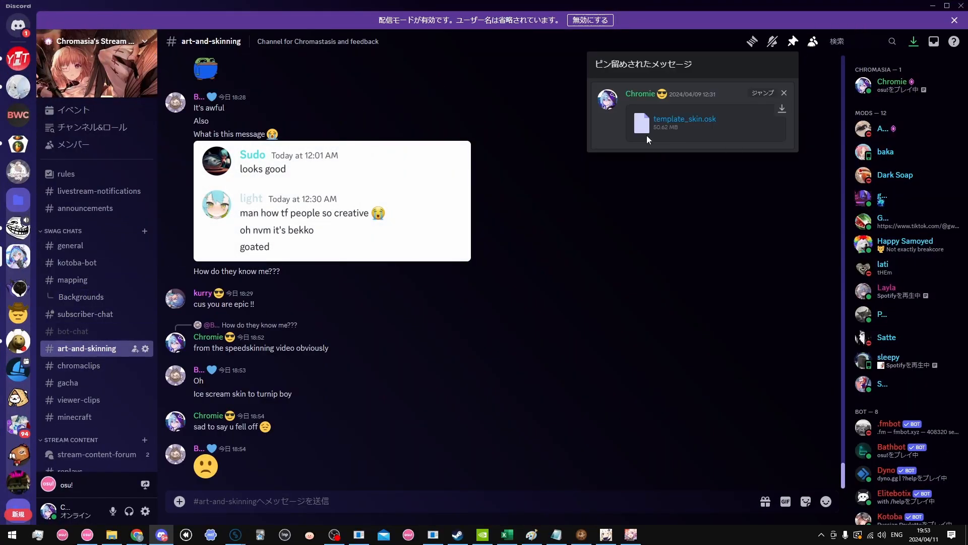
{"action": "left_click", "coordinate": [933, 6]}
{"action": "left_click", "coordinate": [914, 5]}
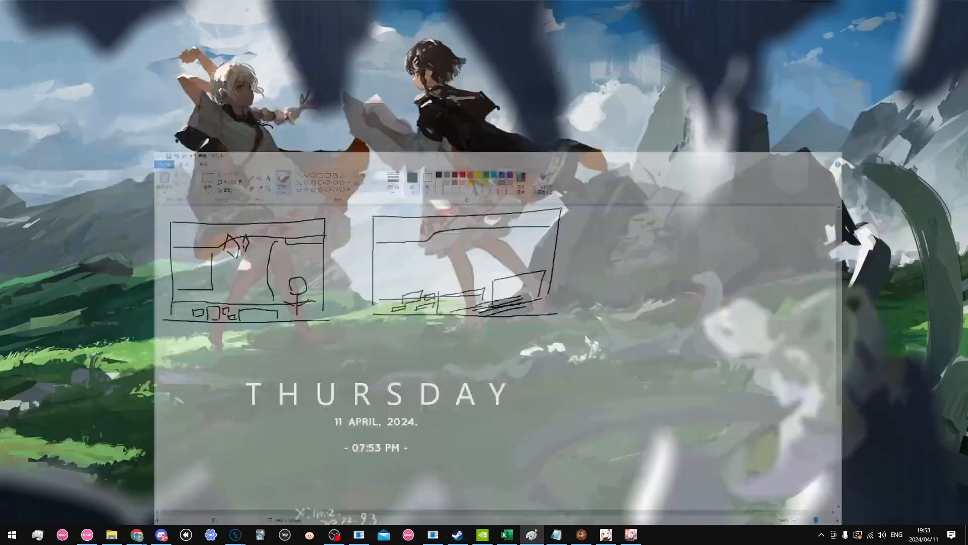
{"action": "left_click", "coordinate": [162, 535]}
{"action": "left_click", "coordinate": [783, 110]}
{"action": "left_click", "coordinate": [933, 6]}
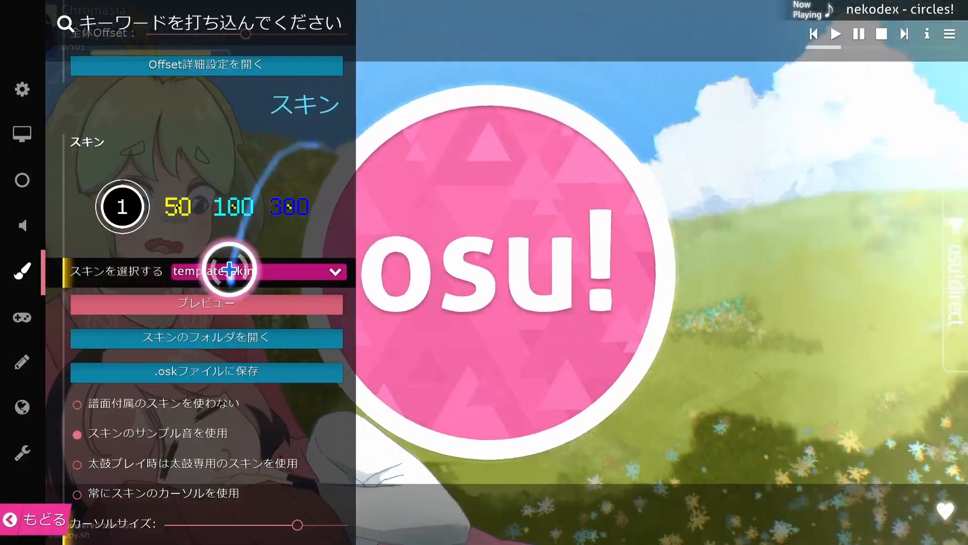
Look through the available skins in the skin settings, keep template_skin selected and open its skin folder
{"action": "left_click", "coordinate": [235, 269]}
{"action": "left_click", "coordinate": [222, 271]}
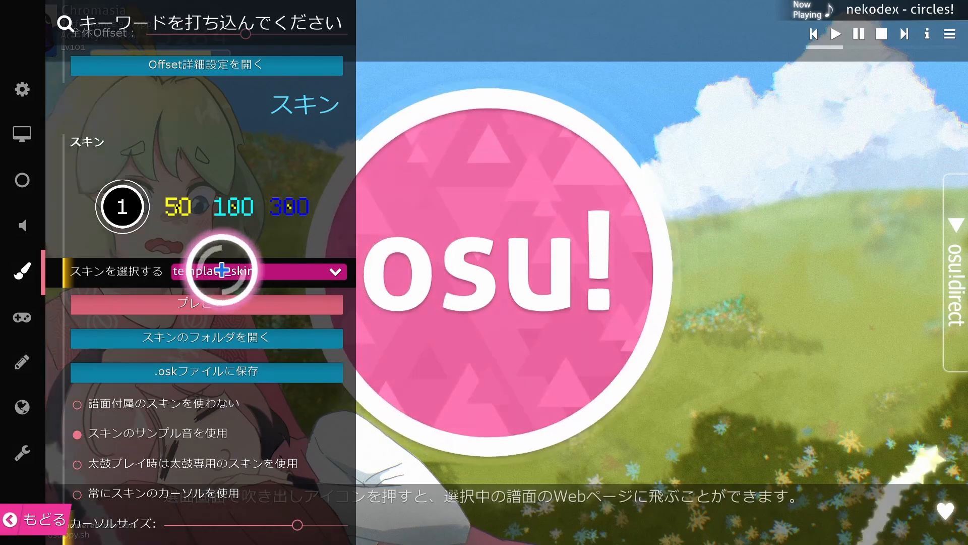
{"action": "left_click", "coordinate": [222, 270]}
{"action": "scroll", "coordinate": [281, 354], "scroll_direction": "down", "scroll_amount": 10}
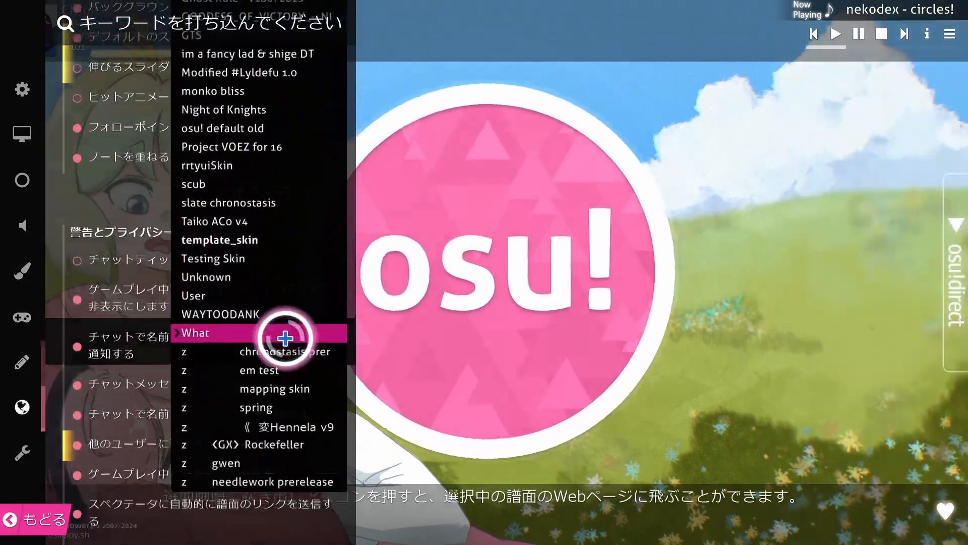
{"action": "scroll", "coordinate": [244, 199], "scroll_direction": "up", "scroll_amount": 12}
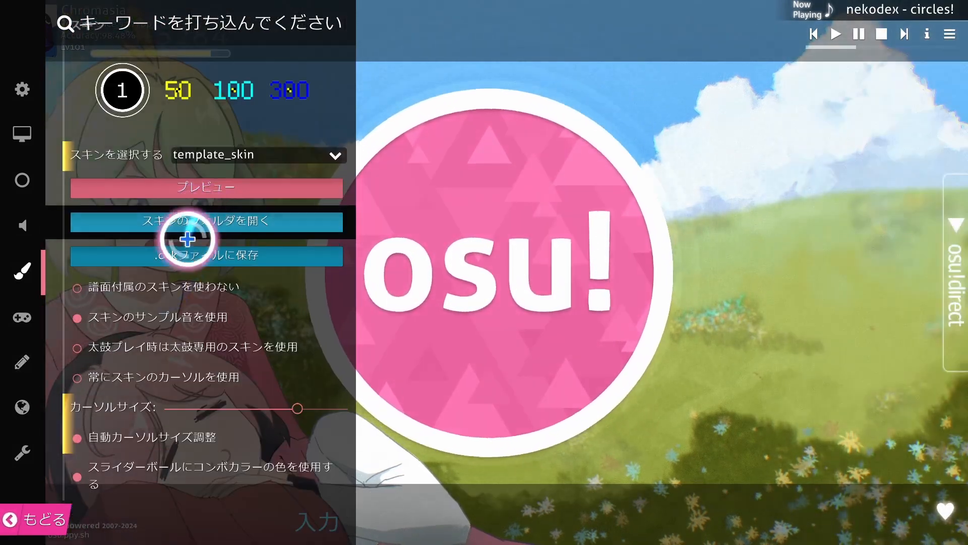
{"action": "left_click", "coordinate": [193, 223]}
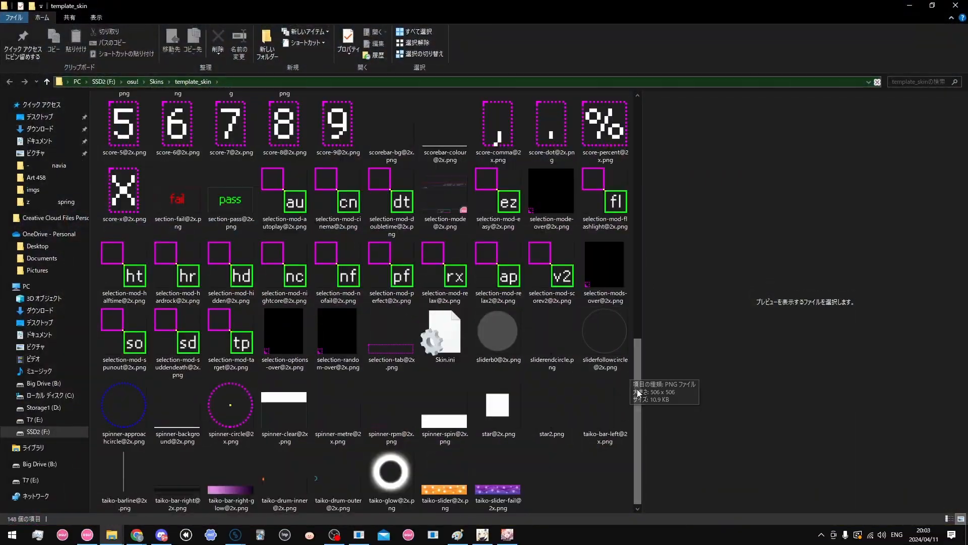
Select the !Gameplay, !Ranking Panel and !SongSelection PSD files at the start of the template_skin folder
{"action": "left_click_drag", "start_coordinate": [638, 393], "coordinate": [610, 108]}
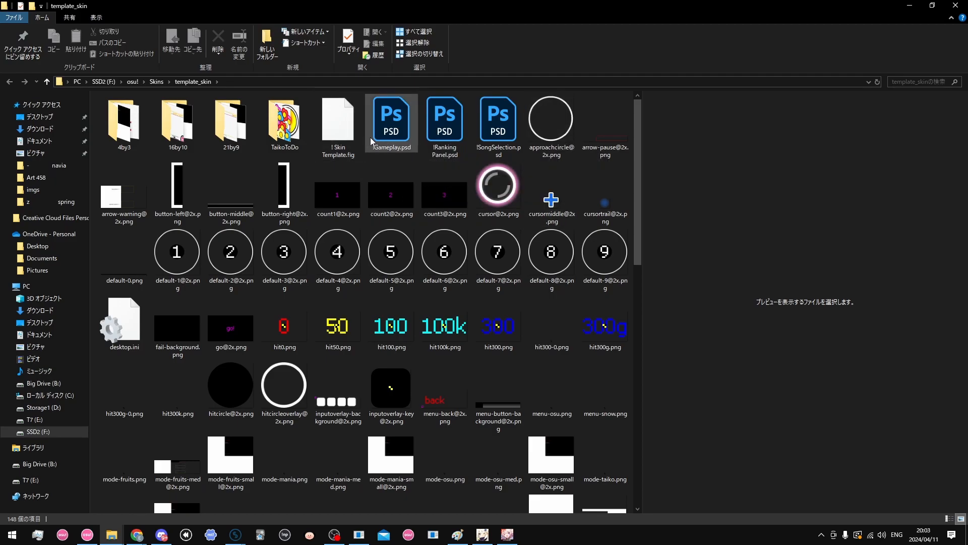
{"action": "left_click_drag", "start_coordinate": [365, 137], "coordinate": [523, 157]}
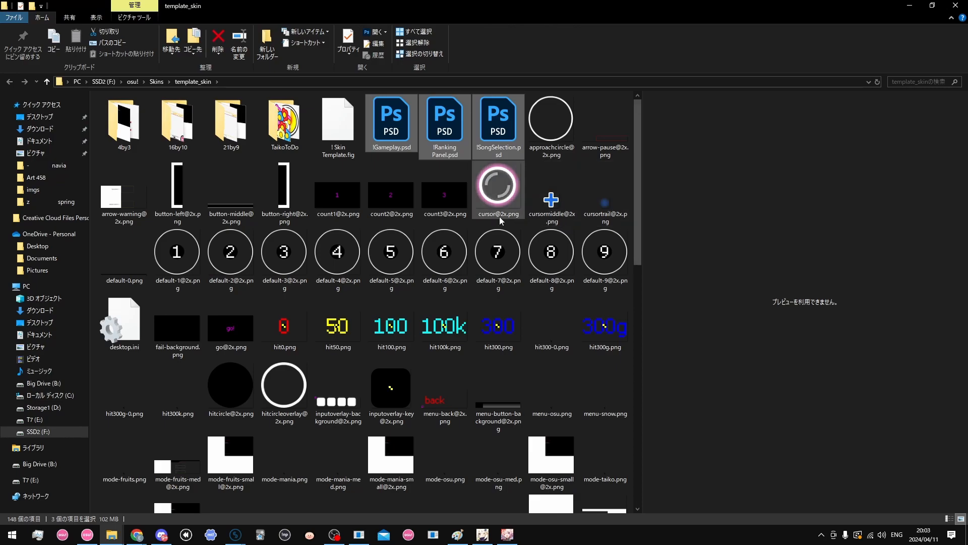
Open !Gameplay.psd from the template_skin folder in Photoshop
{"action": "left_click", "coordinate": [433, 202]}
{"action": "left_click", "coordinate": [394, 139]}
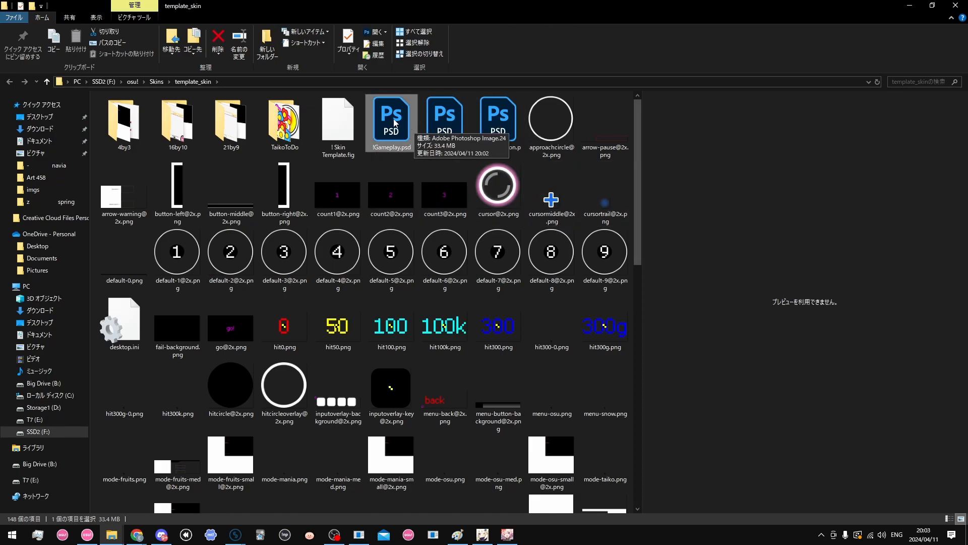
{"action": "left_click", "coordinate": [442, 124]}
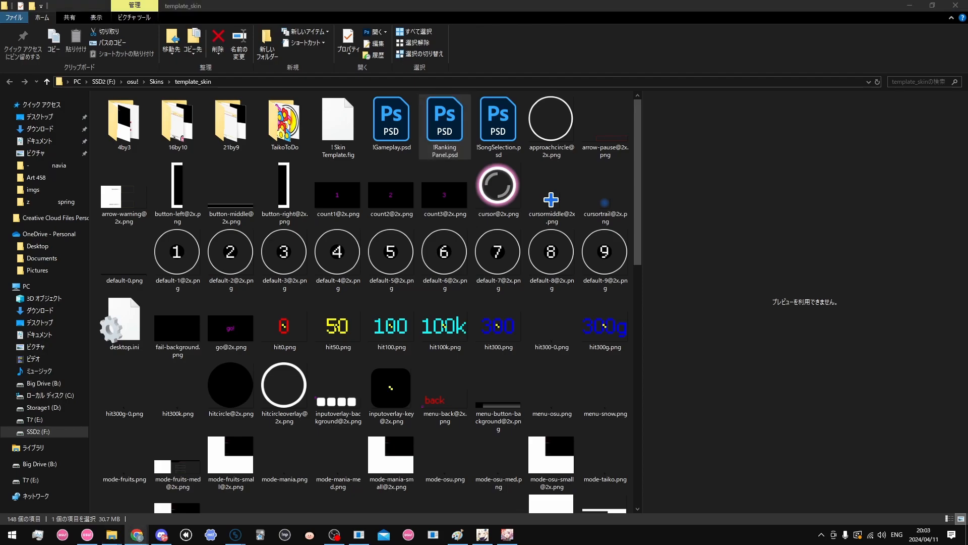
{"action": "left_click", "coordinate": [388, 151]}
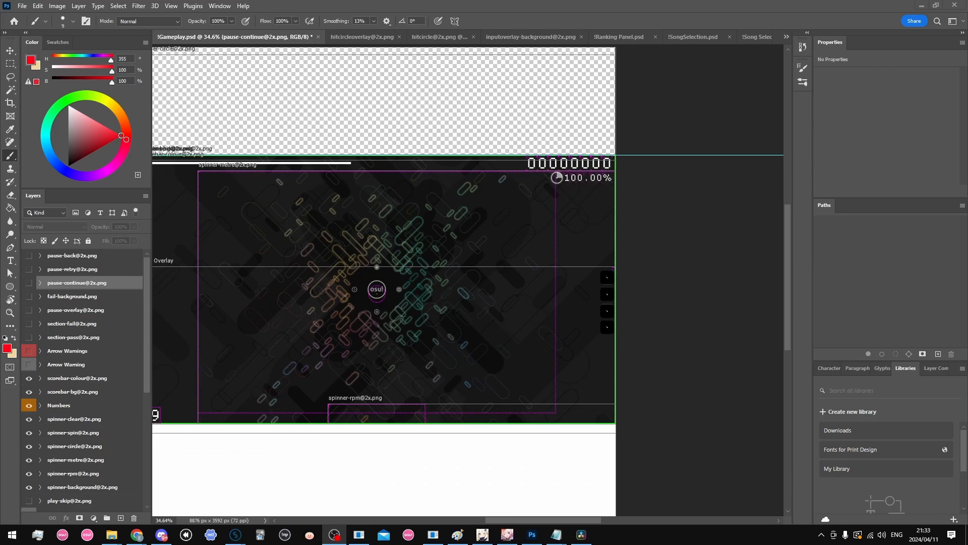
Check the Enable Generator option in the Plugins preferences, leaving the preferences without changes
{"action": "left_click_drag", "start_coordinate": [531, 520], "coordinate": [516, 525]}
{"action": "scroll", "coordinate": [530, 184], "scroll_direction": "down", "scroll_amount": 4}
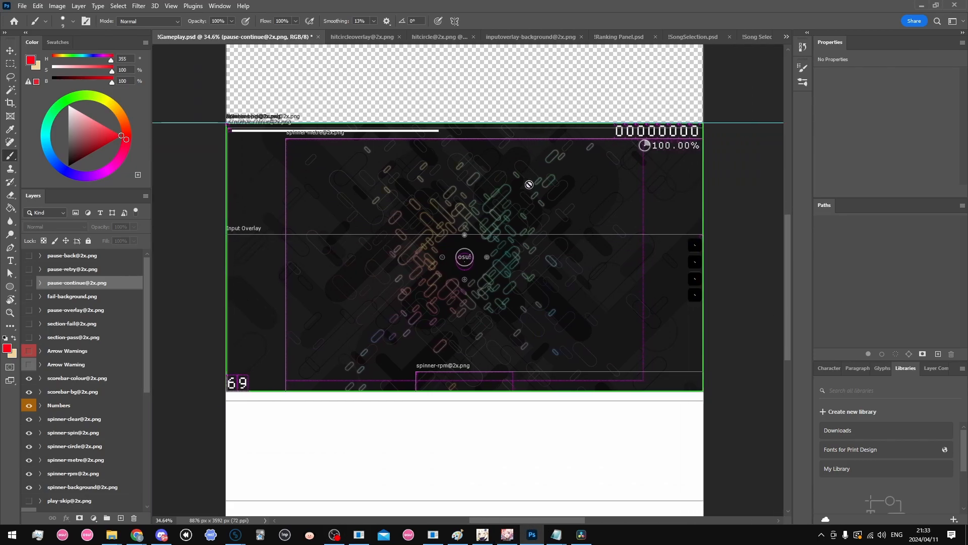
{"action": "scroll", "coordinate": [528, 183], "scroll_direction": "up", "scroll_amount": 3}
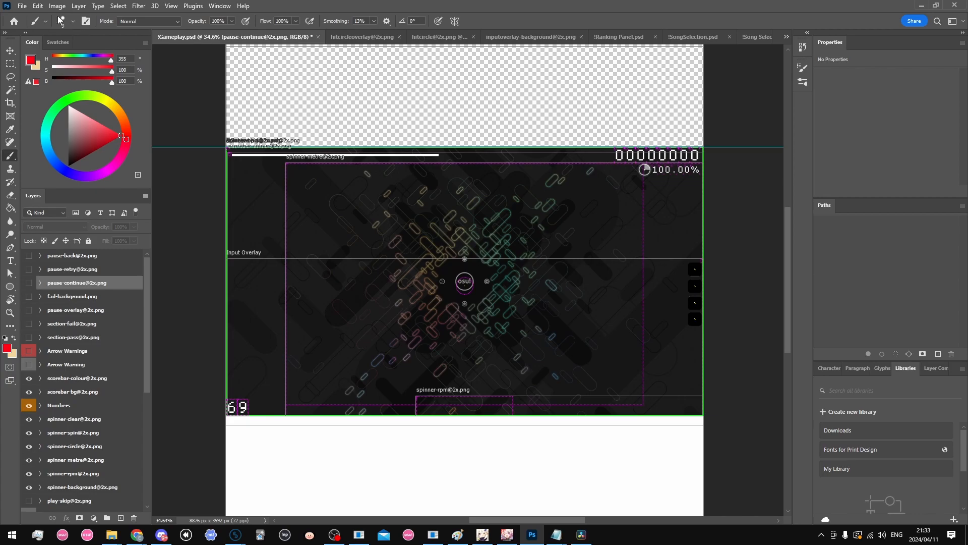
{"action": "left_click", "coordinate": [38, 6]}
{"action": "mouse_move", "coordinate": [80, 430]}
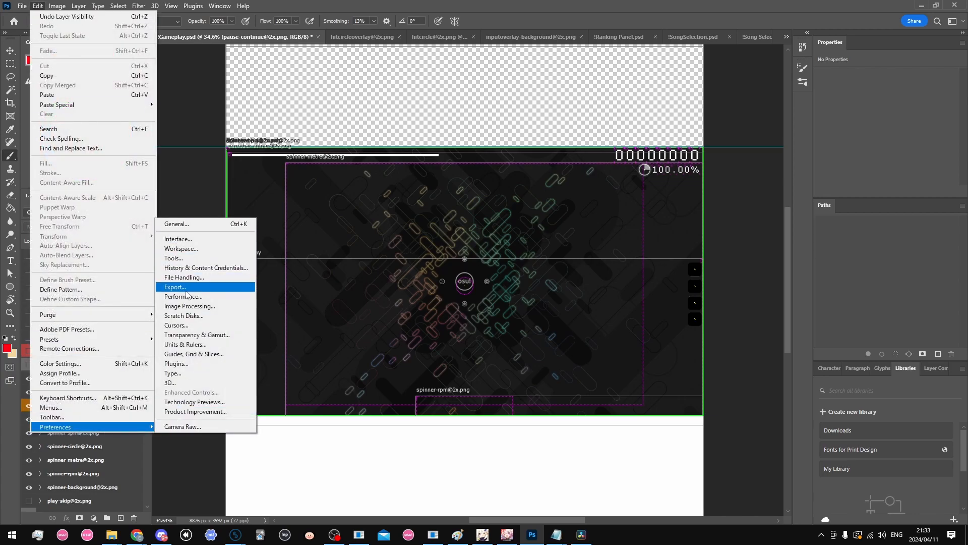
{"action": "left_click", "coordinate": [192, 268]}
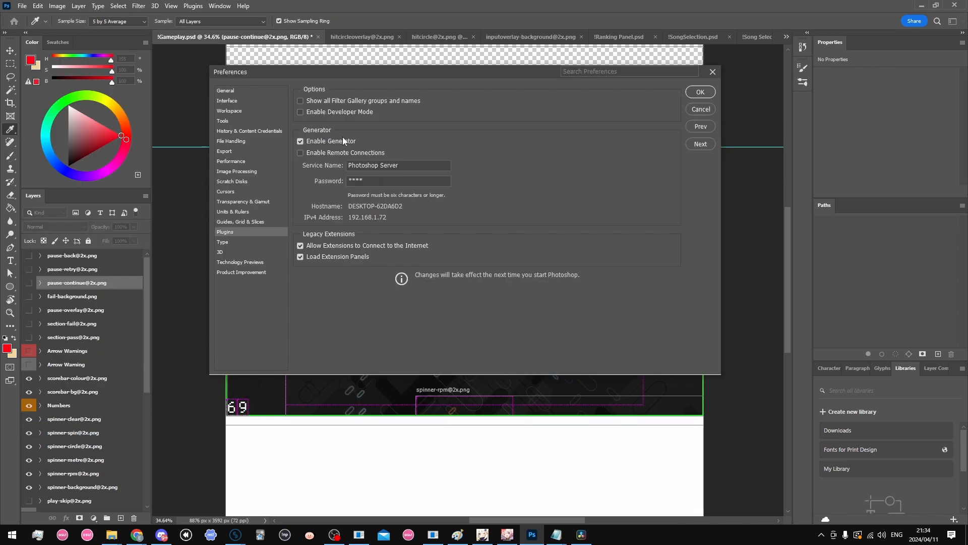
{"action": "key", "text": "Escape"}
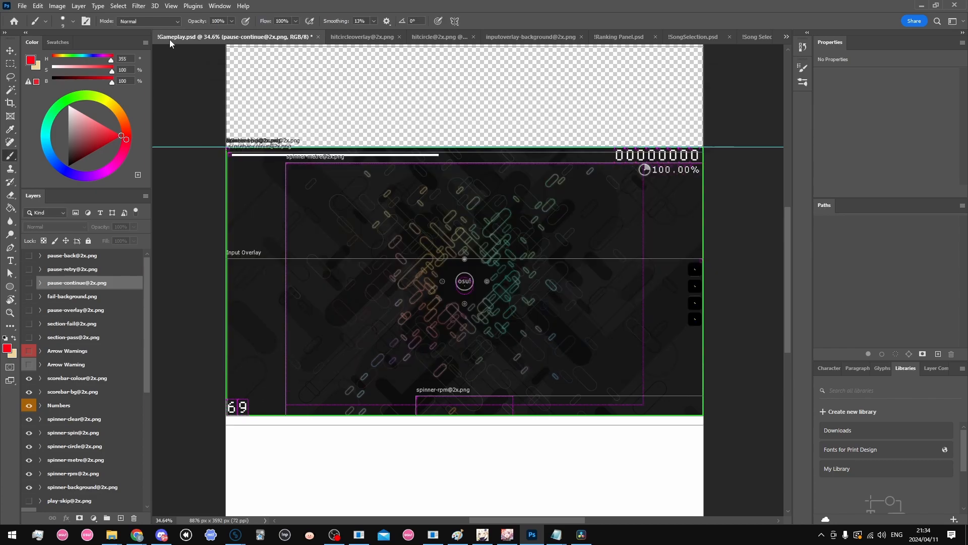
{"action": "left_click", "coordinate": [22, 6]}
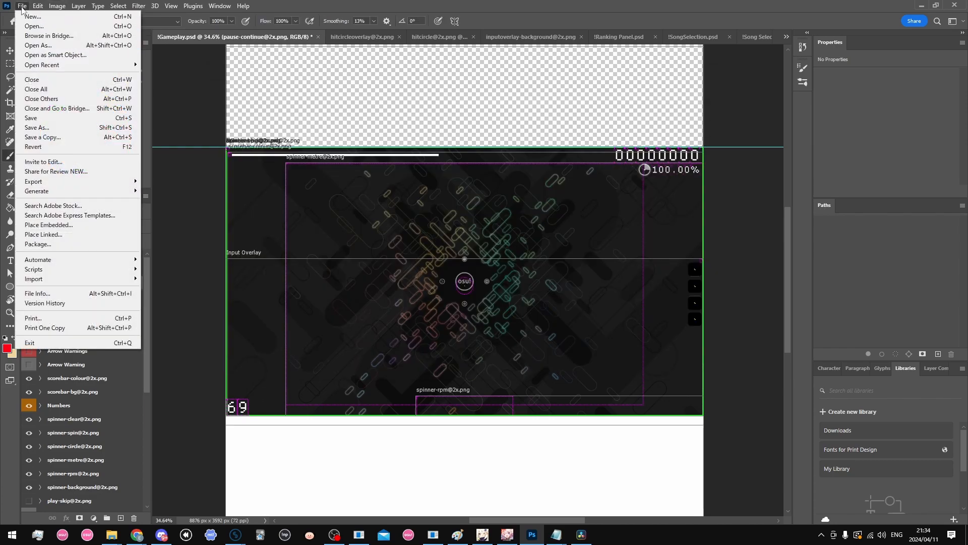
{"action": "mouse_move", "coordinate": [129, 191]}
{"action": "left_click", "coordinate": [165, 193]}
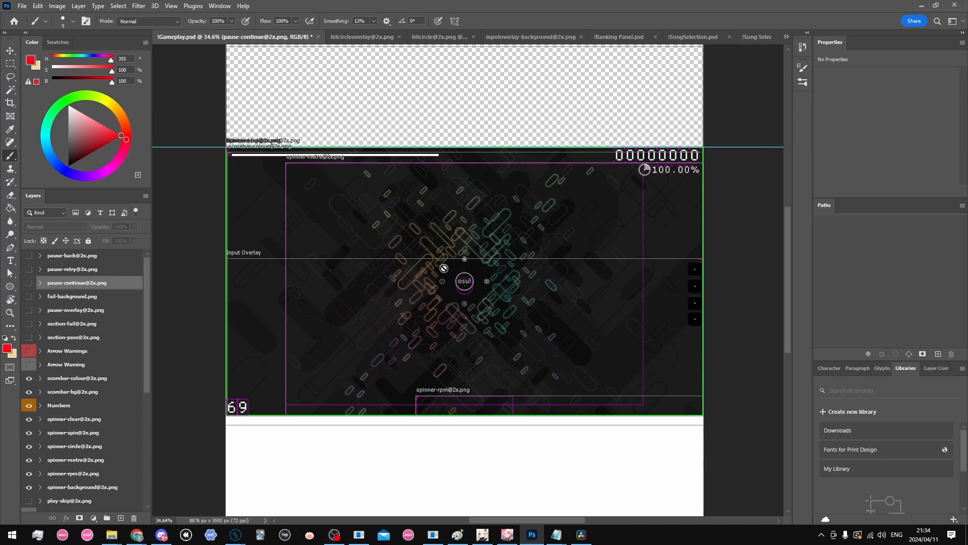
{"action": "left_click", "coordinate": [444, 268]}
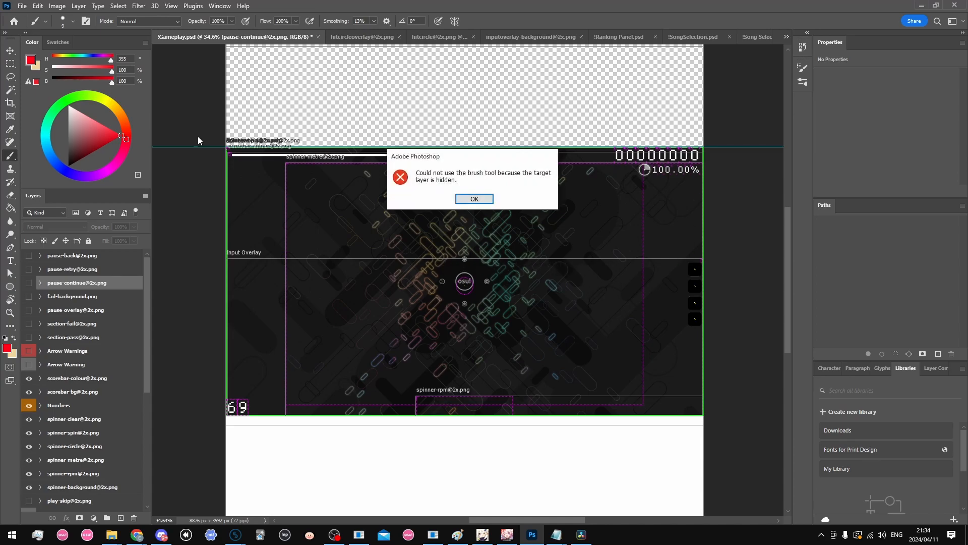
{"action": "left_click", "coordinate": [474, 199]}
{"action": "left_click", "coordinate": [76, 391]}
{"action": "key", "text": "ctrl+s"}
Switch to File Explorer, select all images in the !Gameplay-assets folder and return to the template_skin folder
{"action": "mouse_move", "coordinate": [112, 535]}
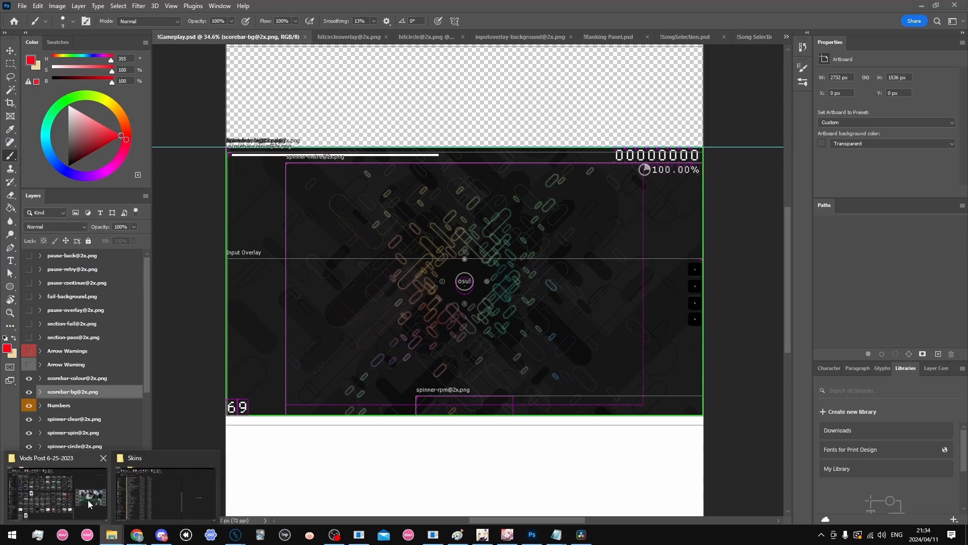
{"action": "left_click", "coordinate": [167, 493]}
{"action": "scroll", "coordinate": [289, 248], "scroll_direction": "up", "scroll_amount": 5}
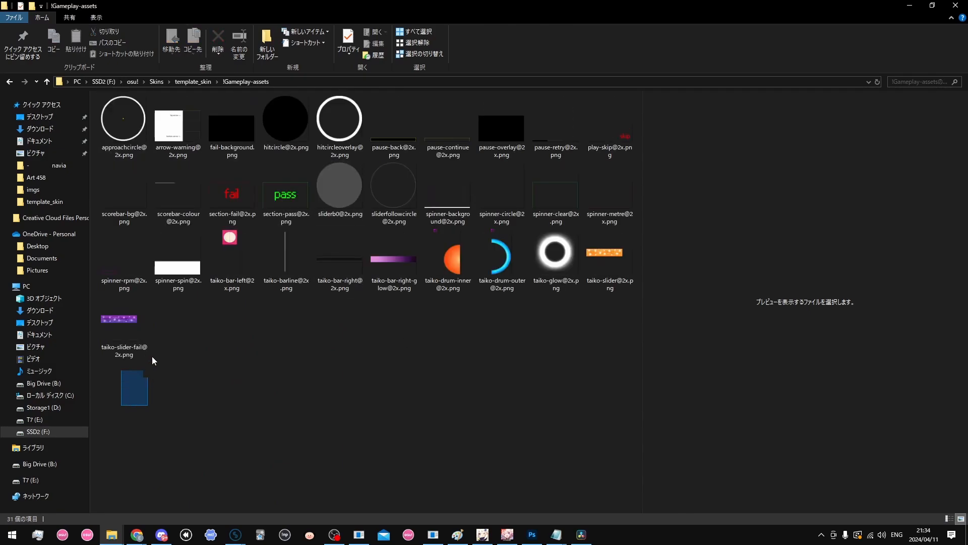
{"action": "left_click_drag", "start_coordinate": [140, 377], "coordinate": [588, 92]}
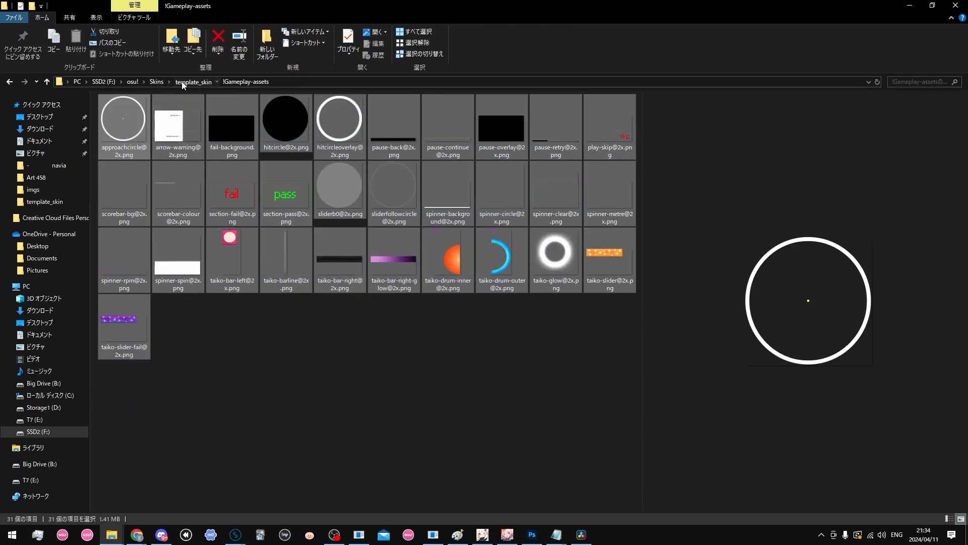
{"action": "left_click", "coordinate": [183, 81]}
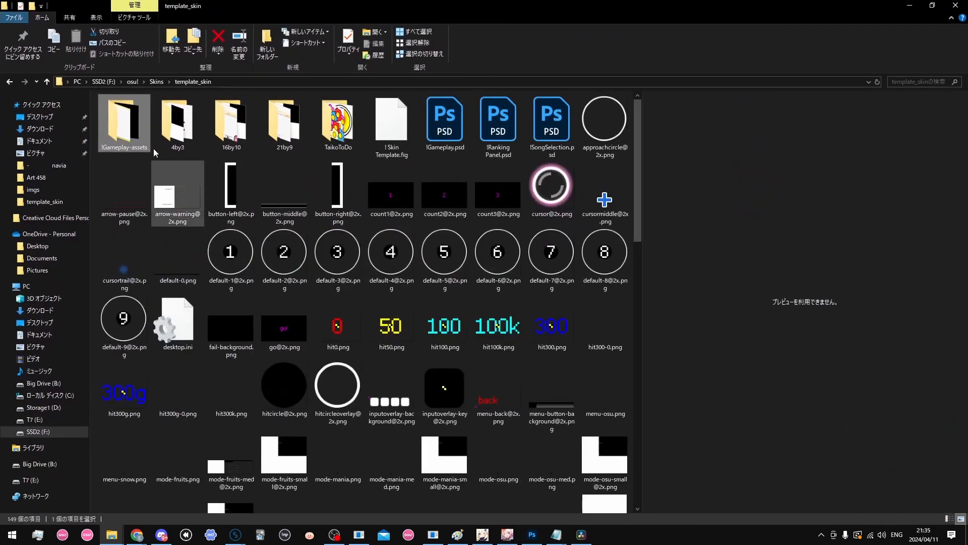
{"action": "double_click", "coordinate": [119, 136]}
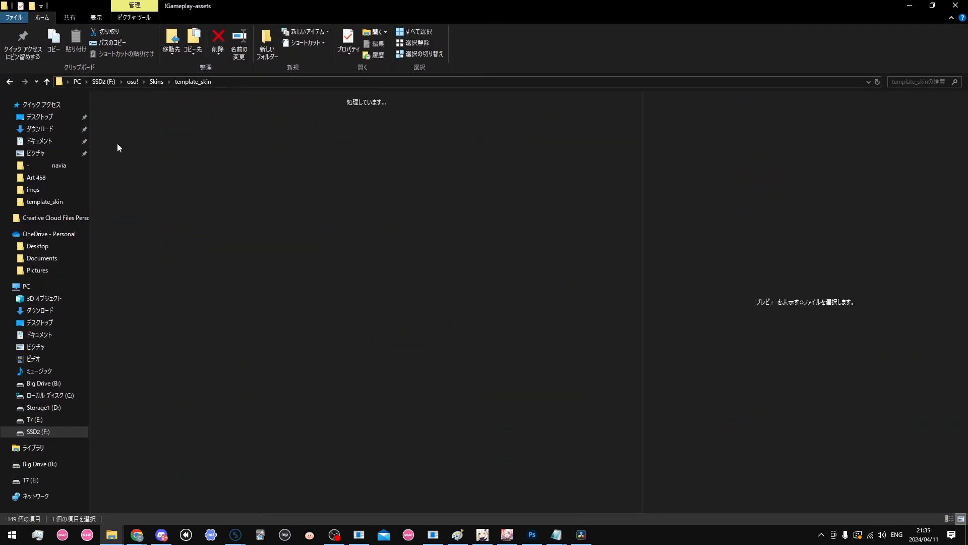
{"action": "left_click", "coordinate": [593, 197]}
{"action": "left_click", "coordinate": [553, 199]}
{"action": "left_click", "coordinate": [511, 150]}
{"action": "left_click", "coordinate": [358, 144]}
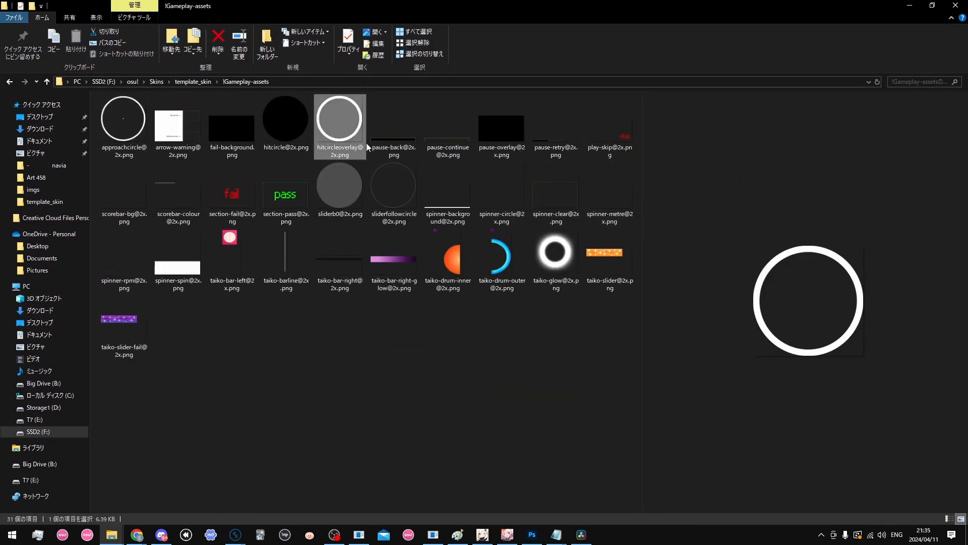
{"action": "left_click", "coordinate": [396, 144]}
{"action": "left_click", "coordinate": [432, 142]}
Switch to !Gameplay.psd in Photoshop and enlarge the layer list by shrinking the colour area above it
{"action": "key", "text": "alt+Tab"}
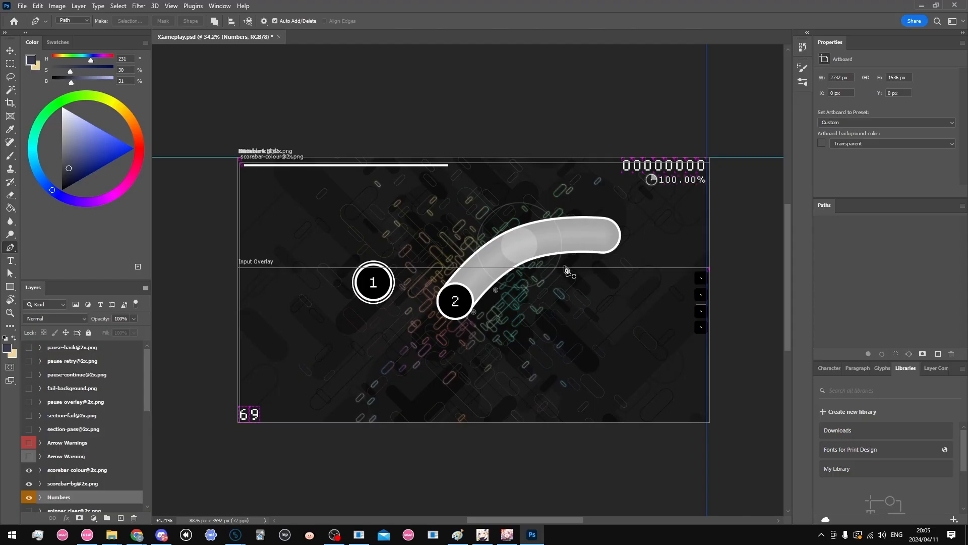
{"action": "scroll", "coordinate": [92, 412], "scroll_direction": "down", "scroll_amount": 5}
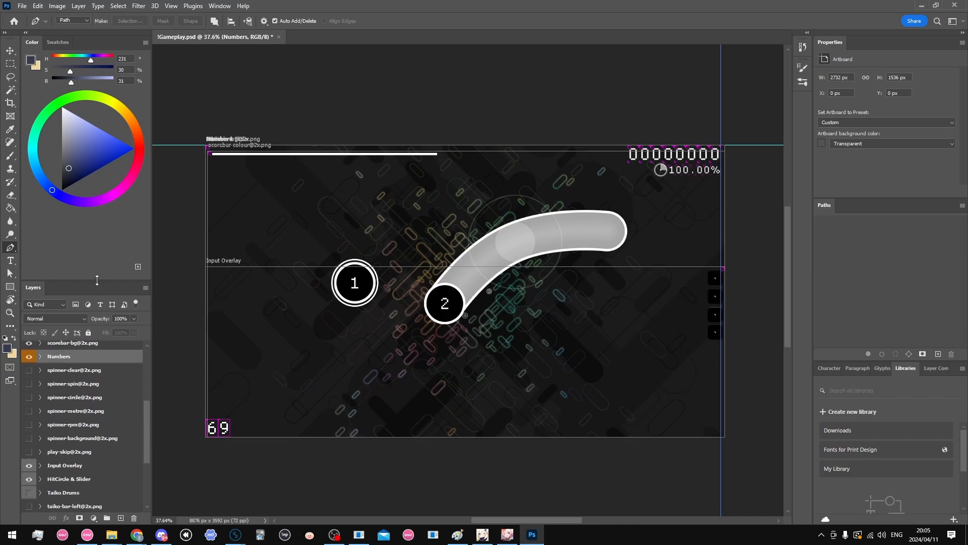
{"action": "left_click_drag", "start_coordinate": [97, 279], "coordinate": [40, 199]}
{"action": "scroll", "coordinate": [92, 323], "scroll_direction": "up", "scroll_amount": 2}
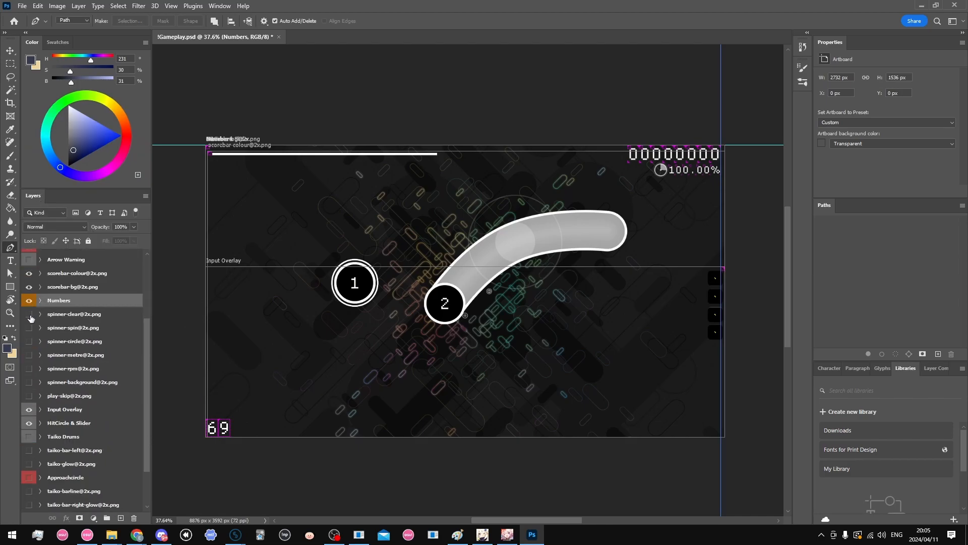
Show and hide the spinner-clear, spinner-spin, spinner-circle and spinner-metre artboards one after another
{"action": "left_click", "coordinate": [29, 315]}
{"action": "left_click", "coordinate": [30, 315]}
{"action": "scroll", "coordinate": [32, 354], "scroll_direction": "down", "scroll_amount": 3}
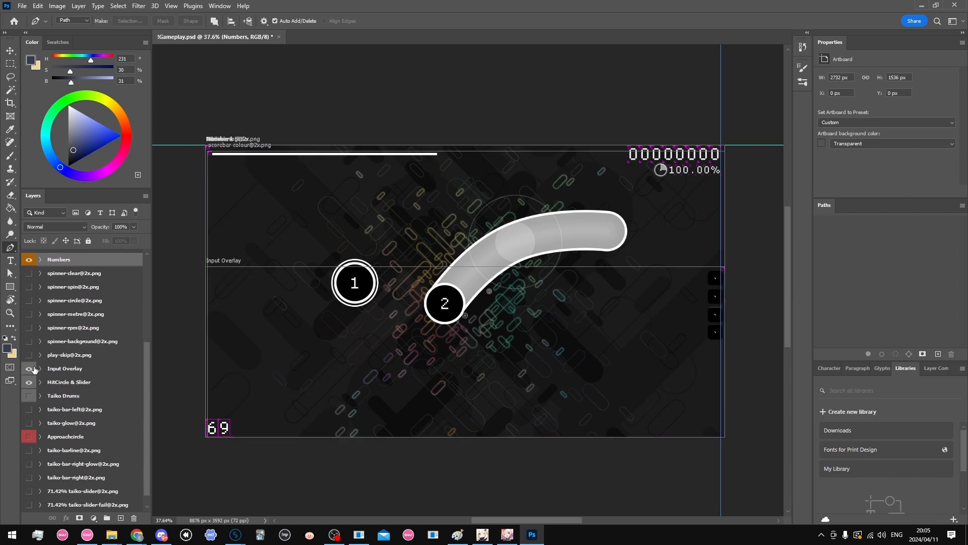
{"action": "scroll", "coordinate": [30, 388], "scroll_direction": "up", "scroll_amount": 3}
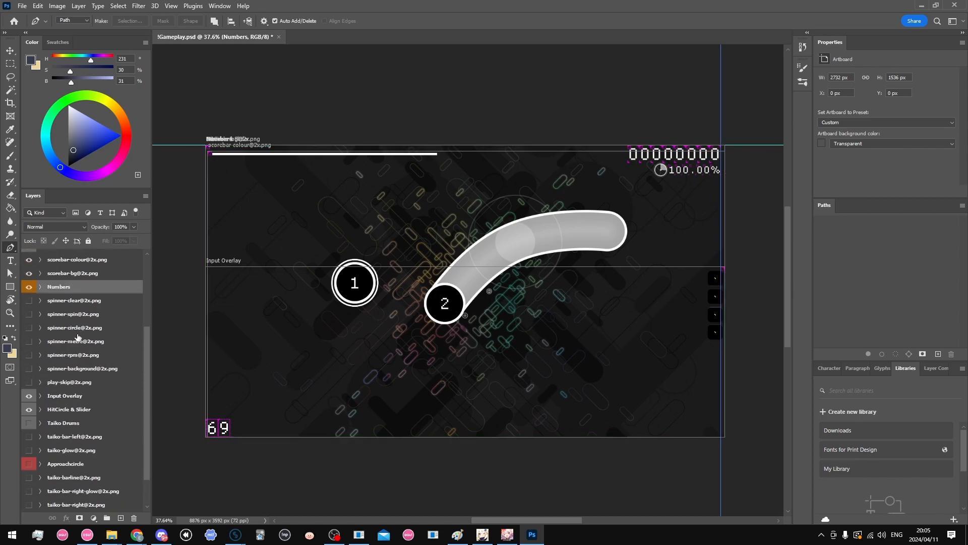
{"action": "left_click", "coordinate": [29, 314]}
{"action": "left_click", "coordinate": [29, 314]}
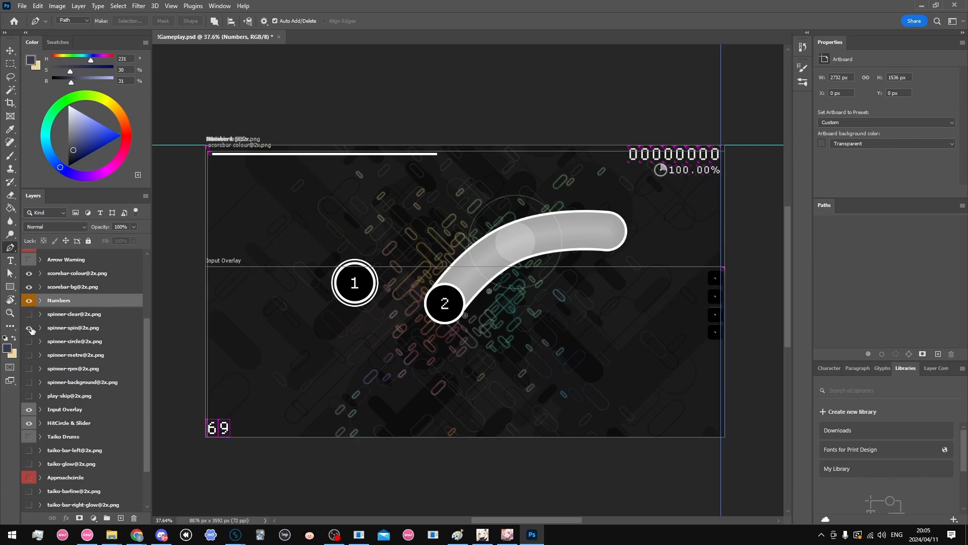
{"action": "left_click", "coordinate": [29, 327]}
{"action": "left_click_drag", "start_coordinate": [29, 342], "coordinate": [29, 331]}
{"action": "left_click", "coordinate": [29, 356]}
{"action": "left_click", "coordinate": [28, 356]}
Show and hide the pause-continue, pause-retry, pause-back, pause-overlay, section-fail and section-pass artboards one after another
{"action": "scroll", "coordinate": [81, 340], "scroll_direction": "up", "scroll_amount": 5}
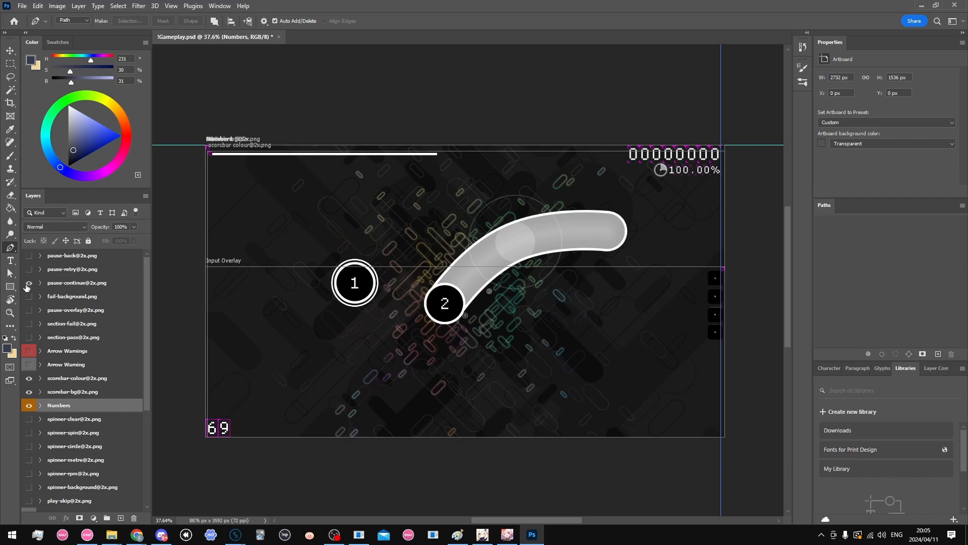
{"action": "left_click", "coordinate": [27, 284]}
{"action": "left_click", "coordinate": [29, 270]}
{"action": "left_click", "coordinate": [28, 270]}
{"action": "left_click", "coordinate": [29, 257]}
{"action": "left_click", "coordinate": [29, 258]}
{"action": "left_click", "coordinate": [29, 312]}
{"action": "left_click", "coordinate": [30, 309]}
{"action": "left_click", "coordinate": [29, 323]}
{"action": "left_click", "coordinate": [29, 324]}
{"action": "left_click", "coordinate": [29, 337]}
{"action": "left_click", "coordinate": [29, 337]}
{"action": "scroll", "coordinate": [47, 393], "scroll_direction": "down", "scroll_amount": 3}
{"action": "left_click", "coordinate": [40, 392]}
{"action": "left_click", "coordinate": [30, 392]}
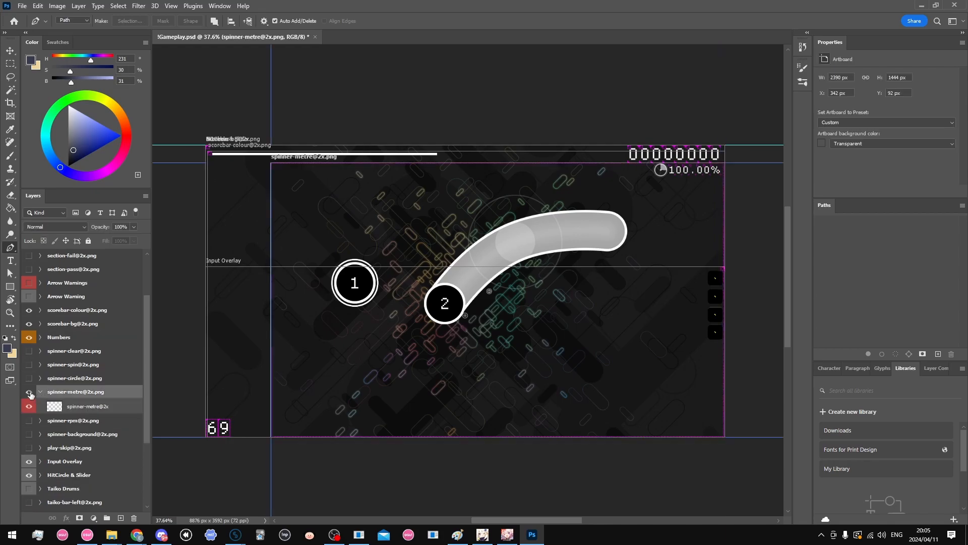
{"action": "left_click", "coordinate": [91, 411]}
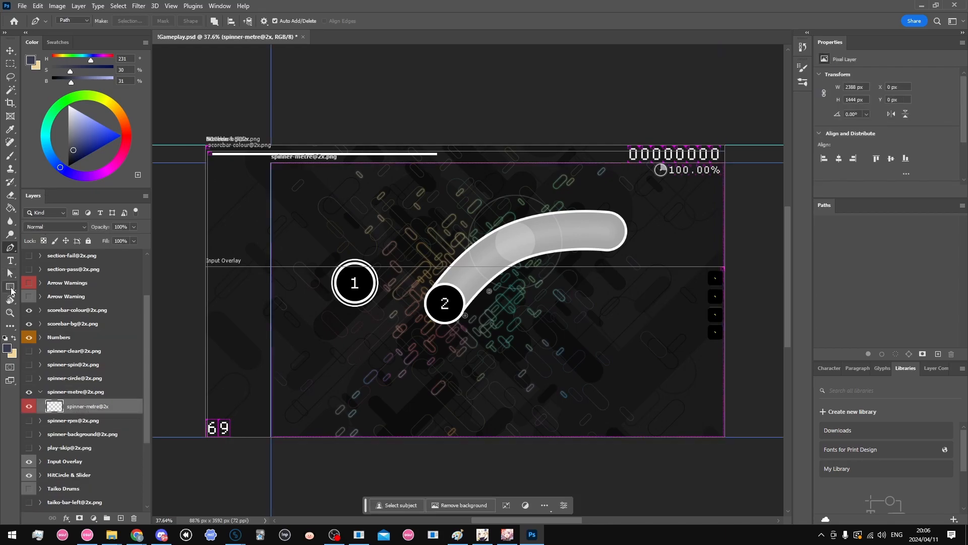
{"action": "left_click", "coordinate": [10, 287]}
{"action": "left_click_drag", "start_coordinate": [362, 231], "coordinate": [470, 329]}
{"action": "key", "text": "Escape"}
{"action": "left_click", "coordinate": [41, 392]}
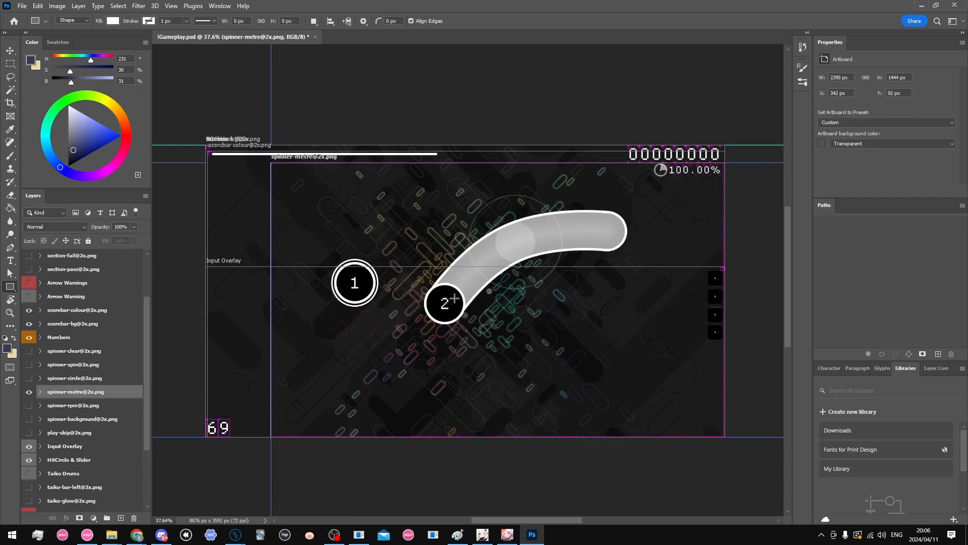
{"action": "scroll", "coordinate": [525, 250], "scroll_direction": "up", "scroll_amount": 2}
{"action": "scroll", "coordinate": [382, 256], "scroll_direction": "down", "scroll_amount": 2}
{"action": "scroll", "coordinate": [319, 263], "scroll_direction": "up", "scroll_amount": 2}
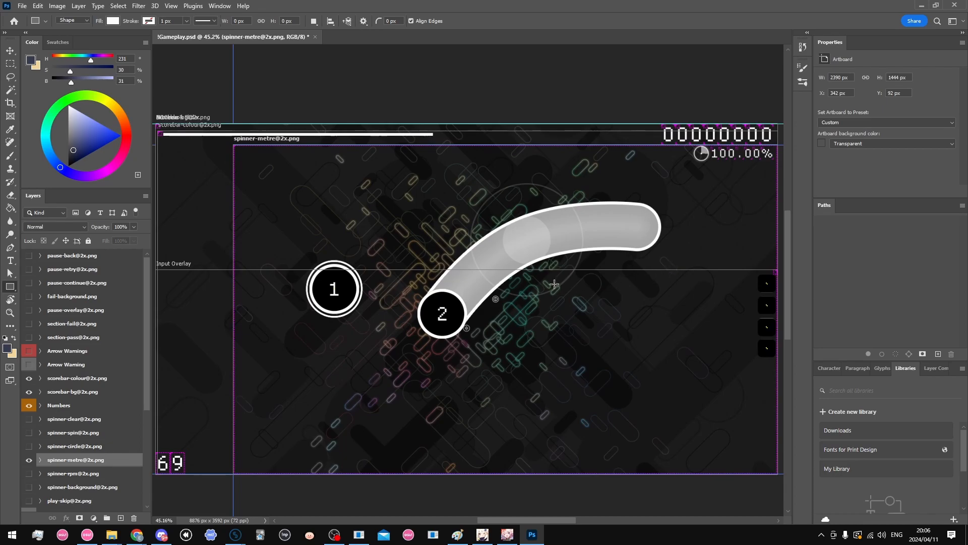
{"action": "scroll", "coordinate": [124, 368], "scroll_direction": "down", "scroll_amount": 1}
{"action": "scroll", "coordinate": [125, 367], "scroll_direction": "down", "scroll_amount": 2}
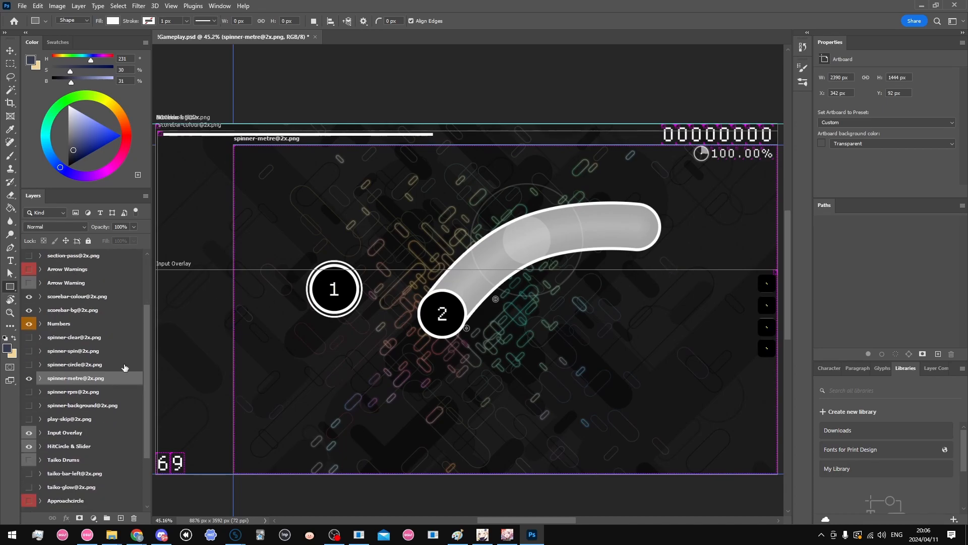
{"action": "scroll", "coordinate": [51, 425], "scroll_direction": "down", "scroll_amount": 1}
{"action": "scroll", "coordinate": [51, 425], "scroll_direction": "down", "scroll_amount": 1}
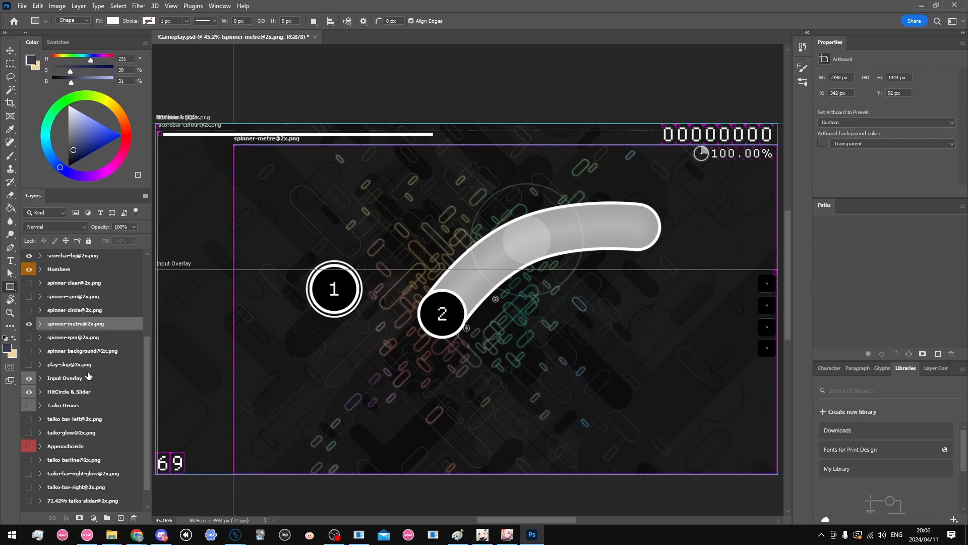
{"action": "left_click", "coordinate": [40, 392]}
{"action": "left_click", "coordinate": [61, 354]}
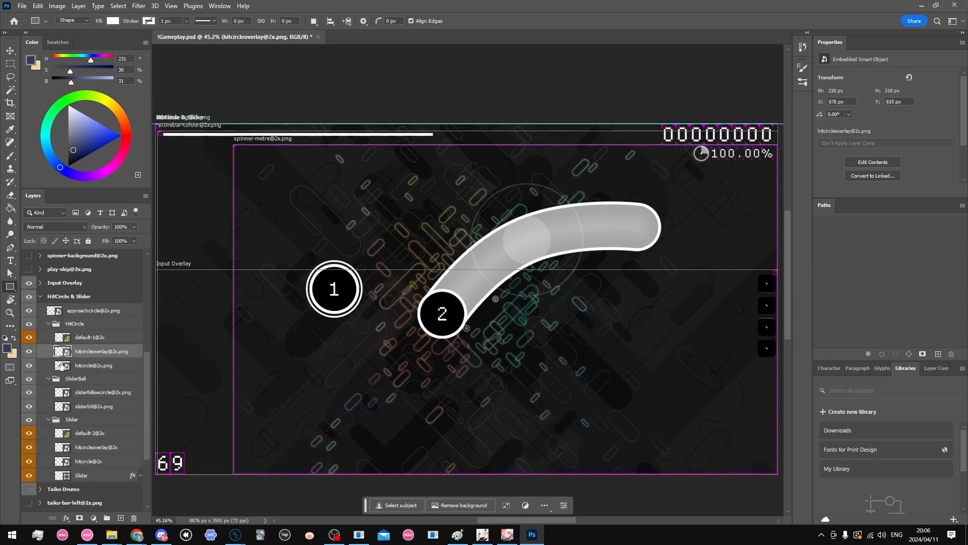
{"action": "double_click", "coordinate": [60, 356]}
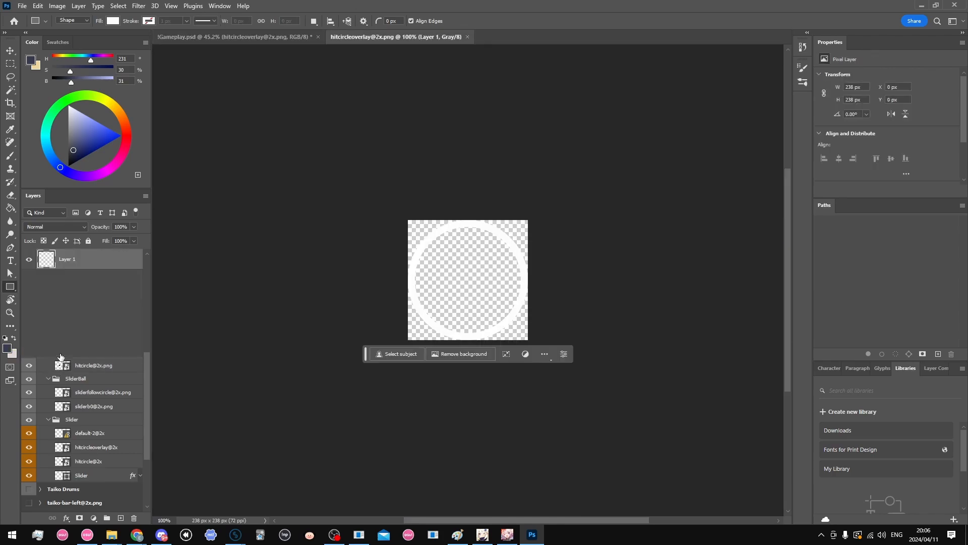
{"action": "scroll", "coordinate": [456, 276], "scroll_direction": "up", "scroll_amount": 5}
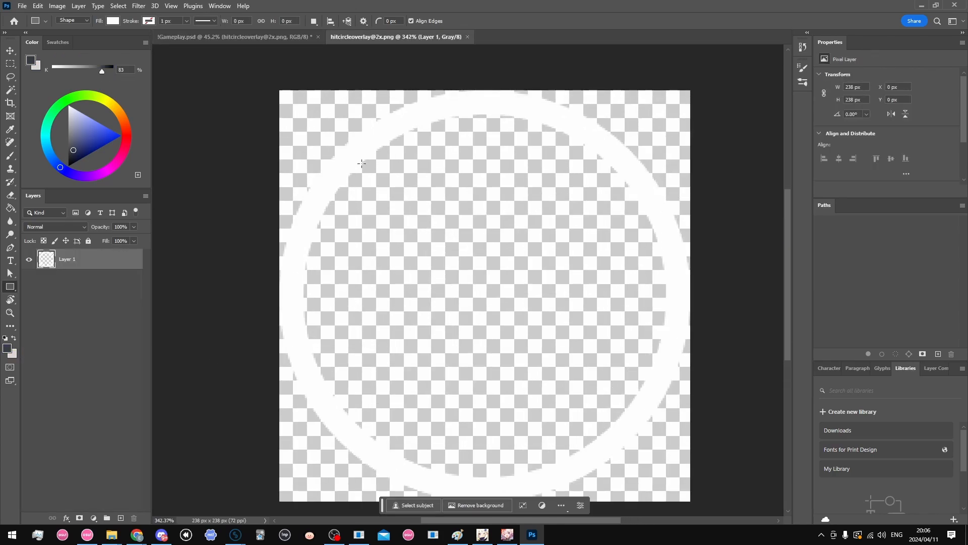
Return to !Gameplay.psd and open the contents of the slider's hitcircle@2x smart object
{"action": "left_click", "coordinate": [260, 34]}
{"action": "double_click", "coordinate": [92, 463]}
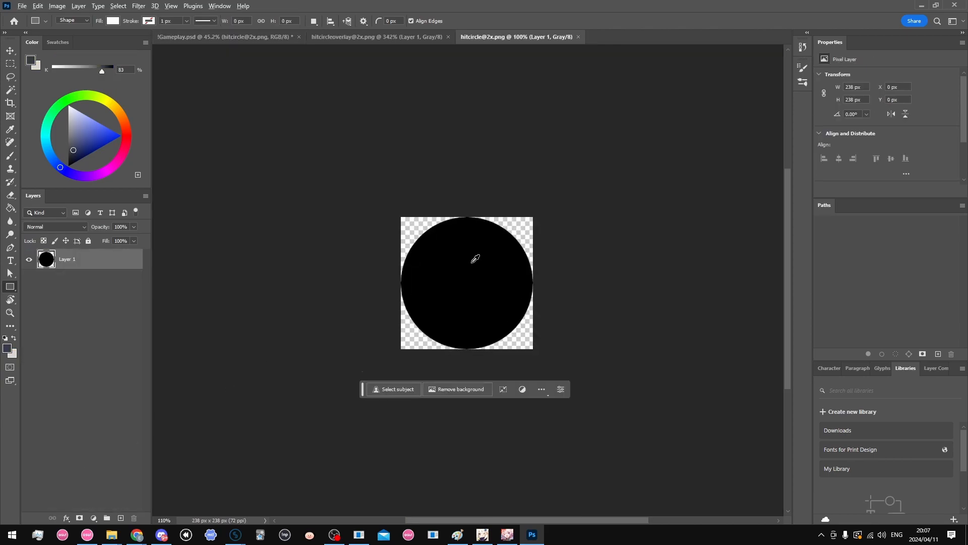
{"action": "scroll", "coordinate": [475, 258], "scroll_direction": "up", "scroll_amount": 3}
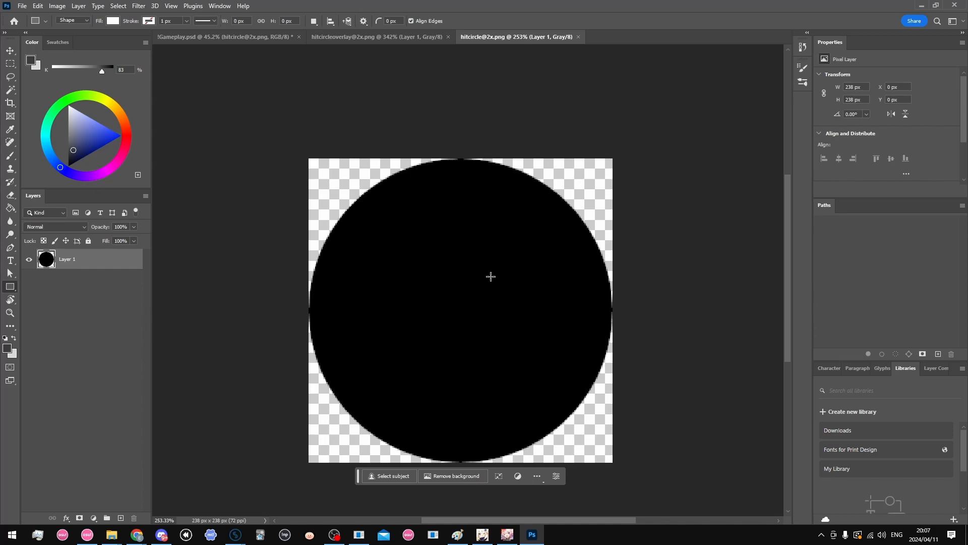
{"action": "scroll", "coordinate": [464, 309], "scroll_direction": "down", "scroll_amount": 1}
{"action": "left_click", "coordinate": [337, 37]}
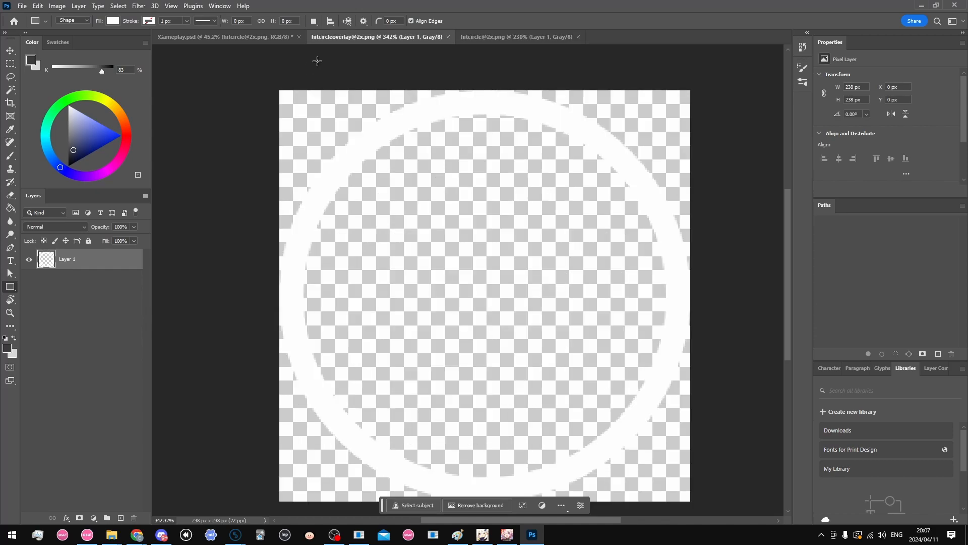
{"action": "left_click", "coordinate": [250, 43]}
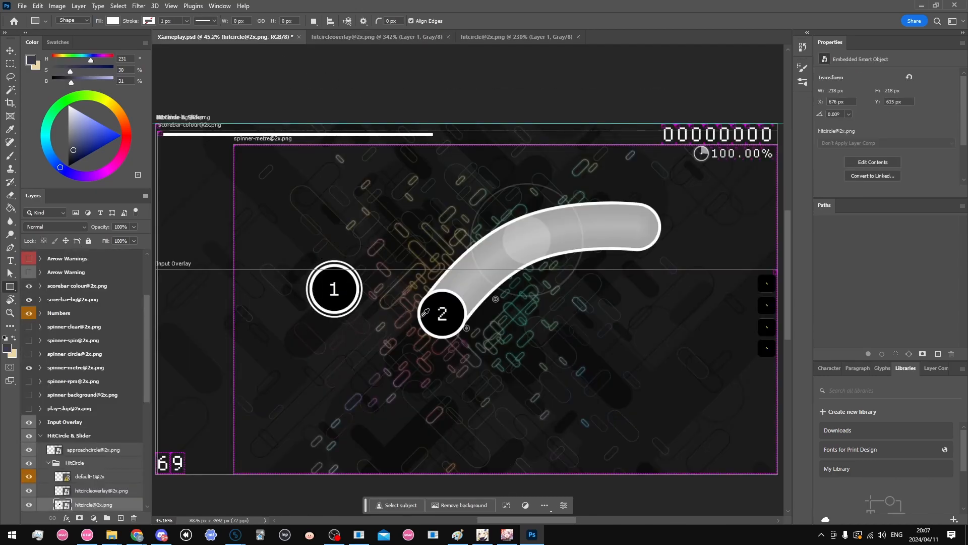
{"action": "scroll", "coordinate": [283, 308], "scroll_direction": "up", "scroll_amount": 2}
{"action": "scroll", "coordinate": [66, 433], "scroll_direction": "down", "scroll_amount": 2}
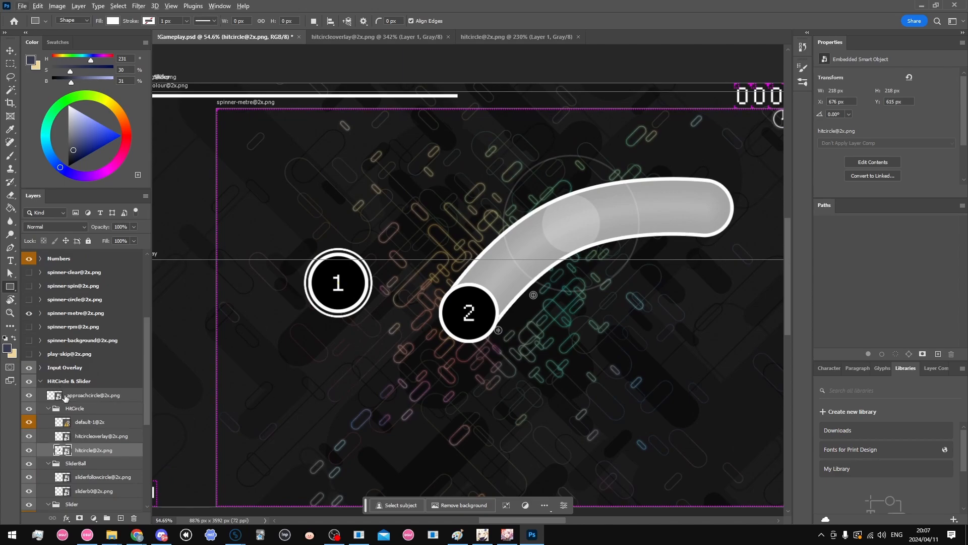
{"action": "scroll", "coordinate": [81, 391], "scroll_direction": "up", "scroll_amount": 3}
{"action": "scroll", "coordinate": [96, 386], "scroll_direction": "up", "scroll_amount": 3}
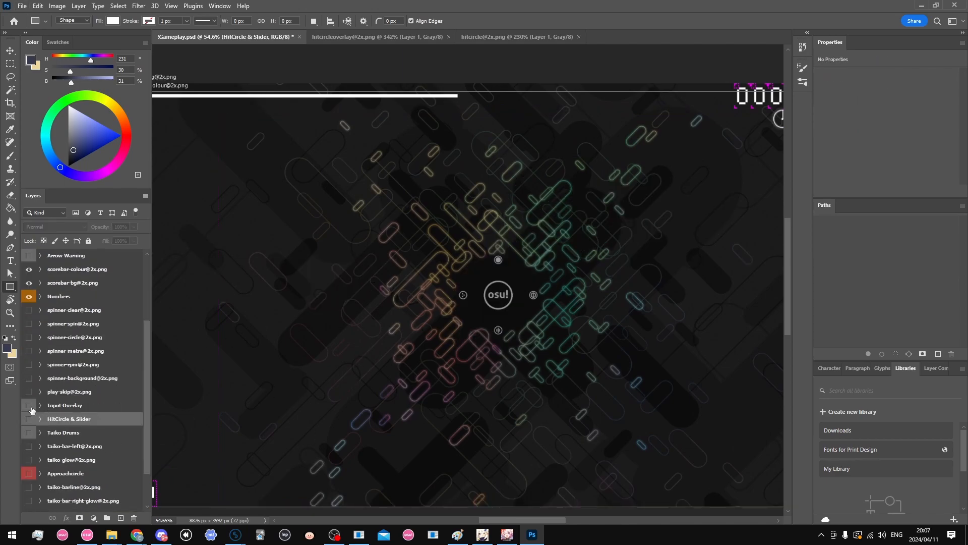
{"action": "left_click", "coordinate": [29, 406]}
{"action": "left_click", "coordinate": [40, 406]}
Open the contents of the inputoverlay-background@2x smart object in the Input Overlay artboard
{"action": "scroll", "coordinate": [485, 367], "scroll_direction": "down", "scroll_amount": 6}
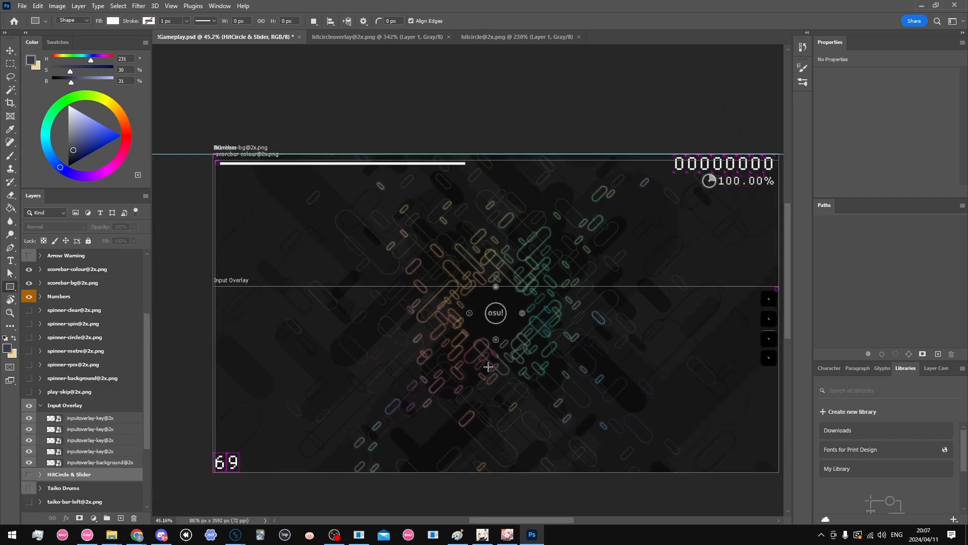
{"action": "scroll", "coordinate": [707, 344], "scroll_direction": "up", "scroll_amount": 5}
{"action": "scroll", "coordinate": [710, 341], "scroll_direction": "up", "scroll_amount": 9}
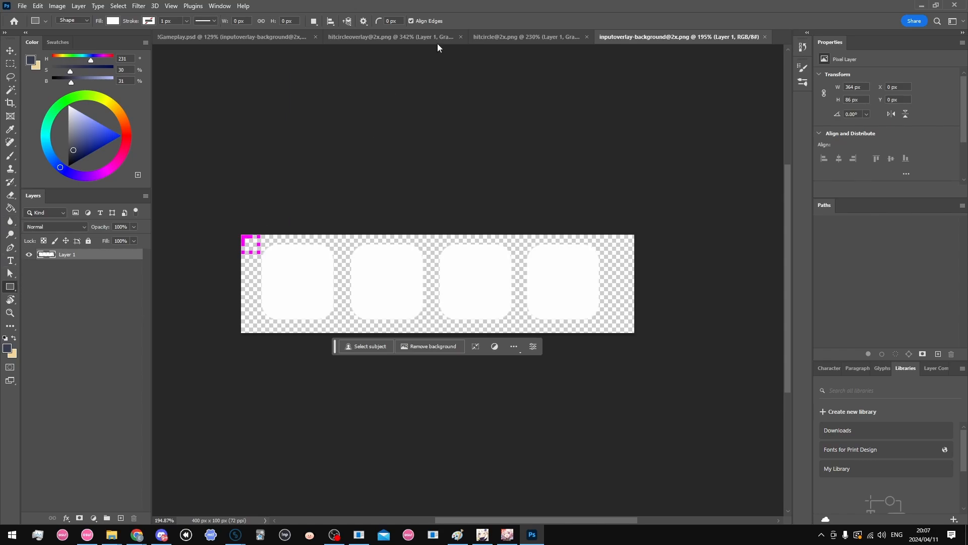
{"action": "left_click", "coordinate": [546, 36]}
{"action": "left_click", "coordinate": [393, 45]}
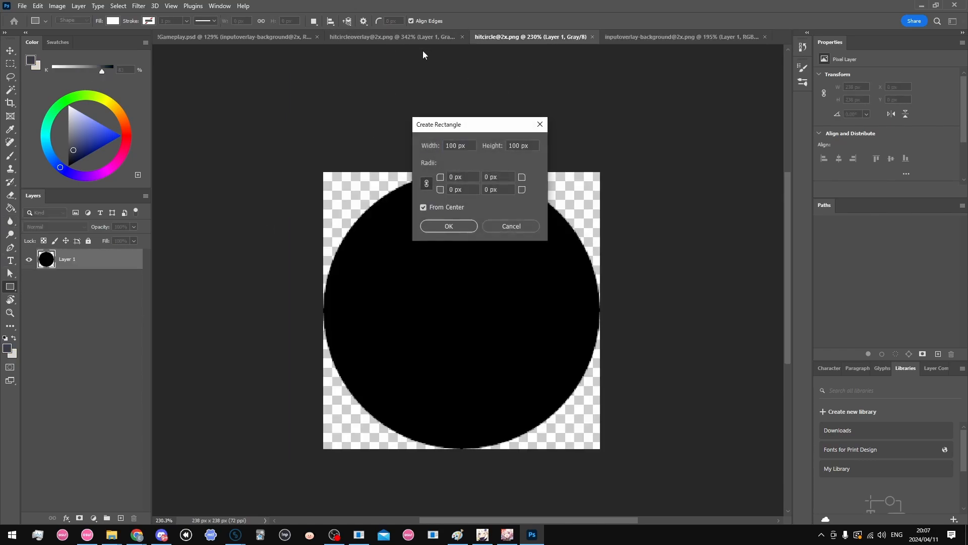
{"action": "key", "text": "Escape"}
{"action": "left_click", "coordinate": [298, 38]}
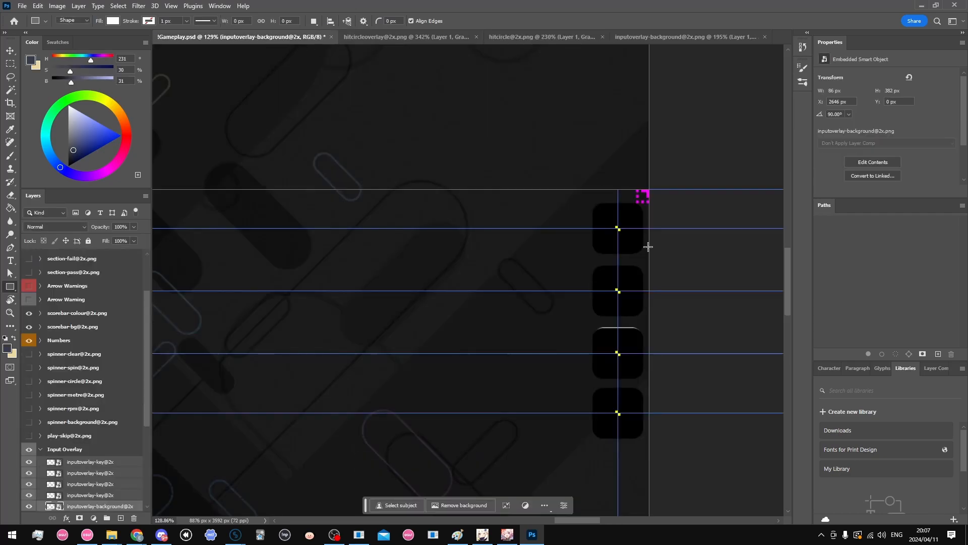
{"action": "scroll", "coordinate": [479, 313], "scroll_direction": "down", "scroll_amount": 6}
{"action": "scroll", "coordinate": [692, 265], "scroll_direction": "up", "scroll_amount": 3}
{"action": "left_click", "coordinate": [663, 37]}
{"action": "left_click_drag", "start_coordinate": [533, 258], "coordinate": [504, 258]}
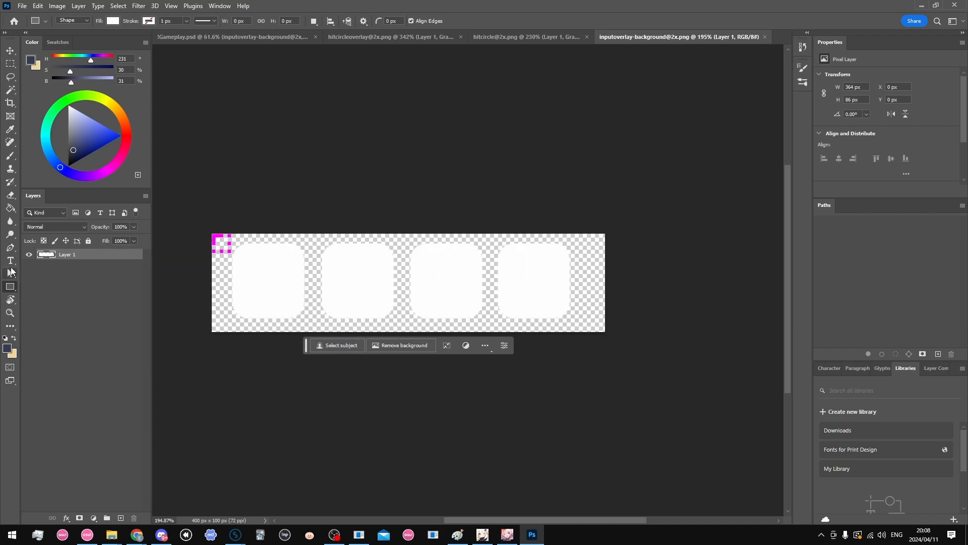
{"action": "left_click_drag", "start_coordinate": [403, 218], "coordinate": [405, 323]}
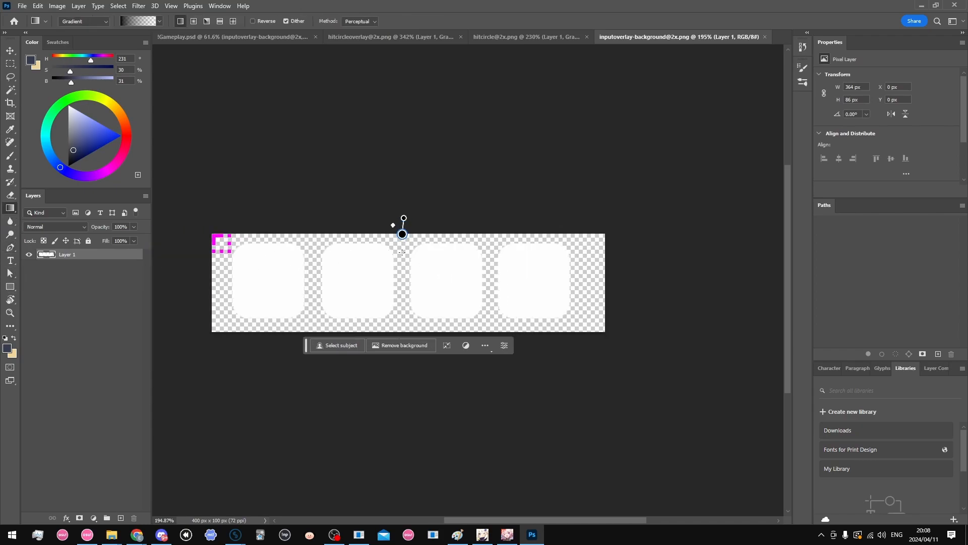
{"action": "key", "text": "ctrl+z"}
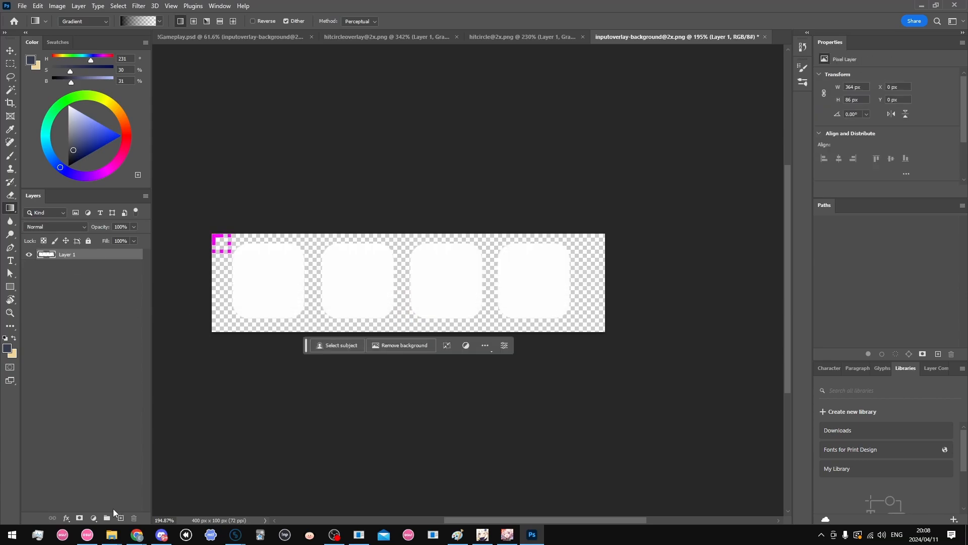
Try a radial gradient fill over the middle two key backgrounds, starting above the canvas, and rasterize its layer
{"action": "left_click", "coordinate": [120, 518]}
{"action": "left_click", "coordinate": [194, 22]}
{"action": "left_click_drag", "start_coordinate": [409, 216], "coordinate": [405, 341]}
{"action": "key", "text": "ctrl+z"}
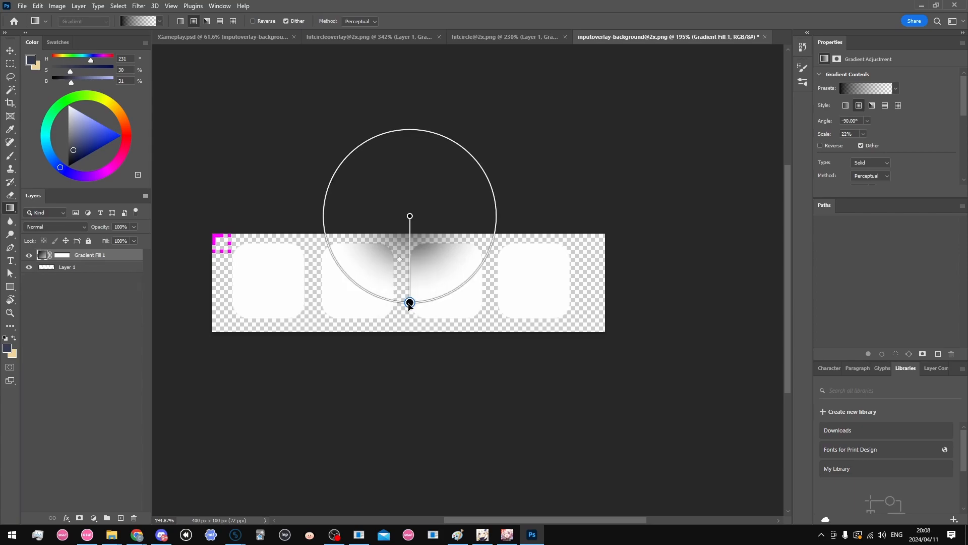
{"action": "right_click", "coordinate": [90, 255]}
{"action": "left_click", "coordinate": [162, 282]}
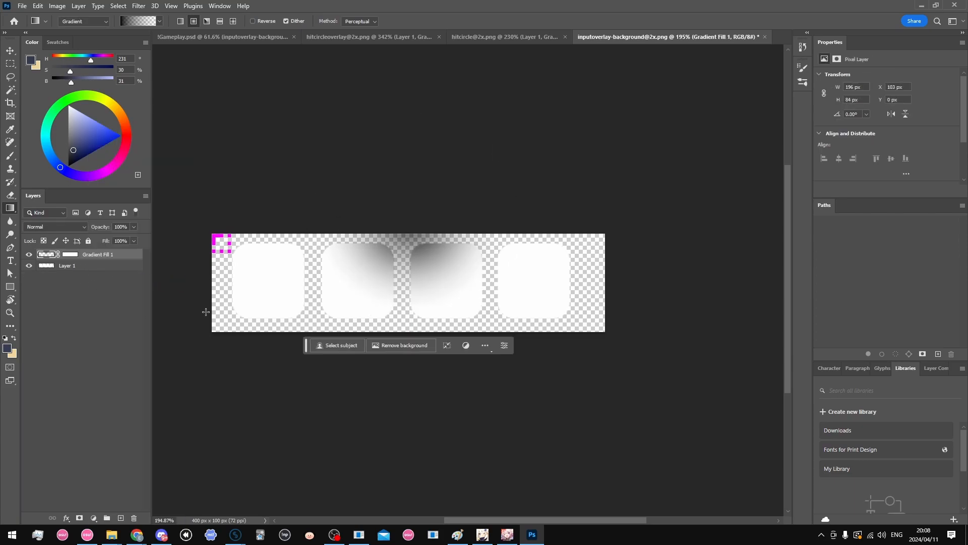
{"action": "key", "text": "ctrl+z"}
{"action": "key", "text": "ctrl+z"}
{"action": "key", "text": "ctrl+z"}
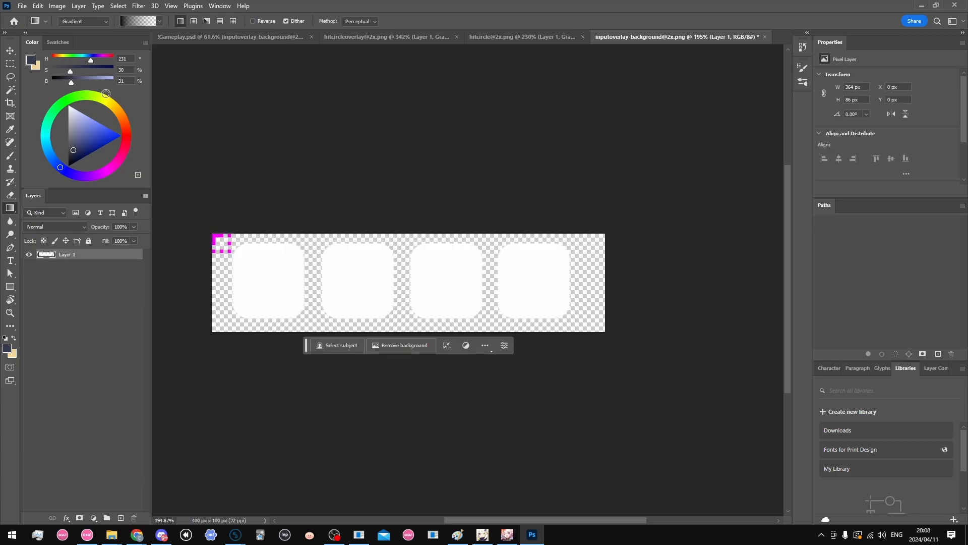
{"action": "left_click", "coordinate": [438, 38]}
{"action": "left_click", "coordinate": [513, 37]}
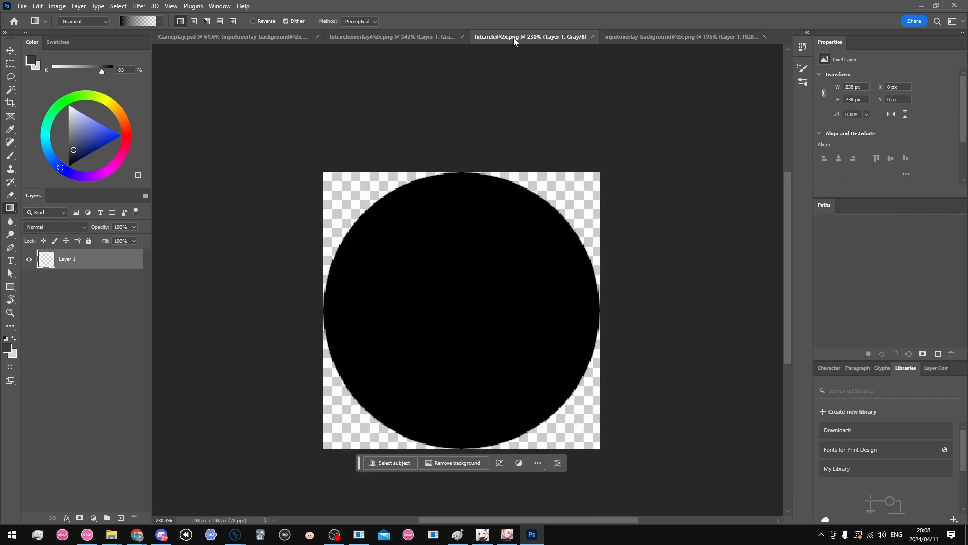
{"action": "left_click", "coordinate": [213, 38]}
{"action": "scroll", "coordinate": [313, 194], "scroll_direction": "up", "scroll_amount": 5}
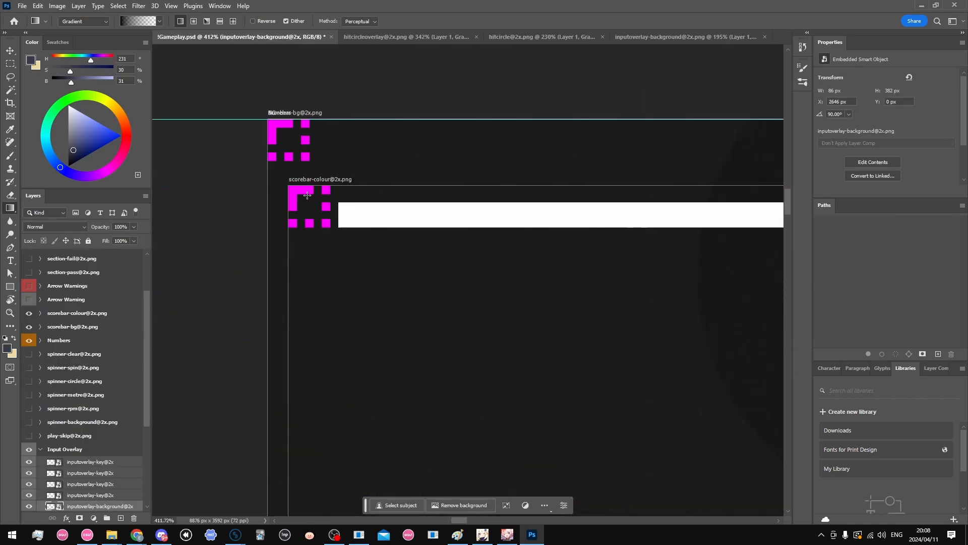
{"action": "scroll", "coordinate": [353, 199], "scroll_direction": "down", "scroll_amount": 2}
{"action": "scroll", "coordinate": [398, 202], "scroll_direction": "down", "scroll_amount": 4}
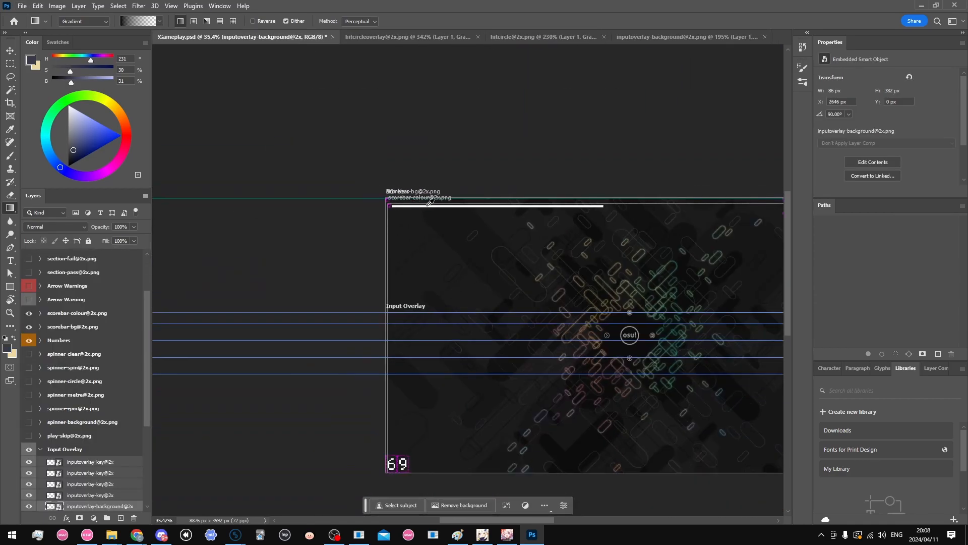
{"action": "scroll", "coordinate": [755, 204], "scroll_direction": "up", "scroll_amount": 2}
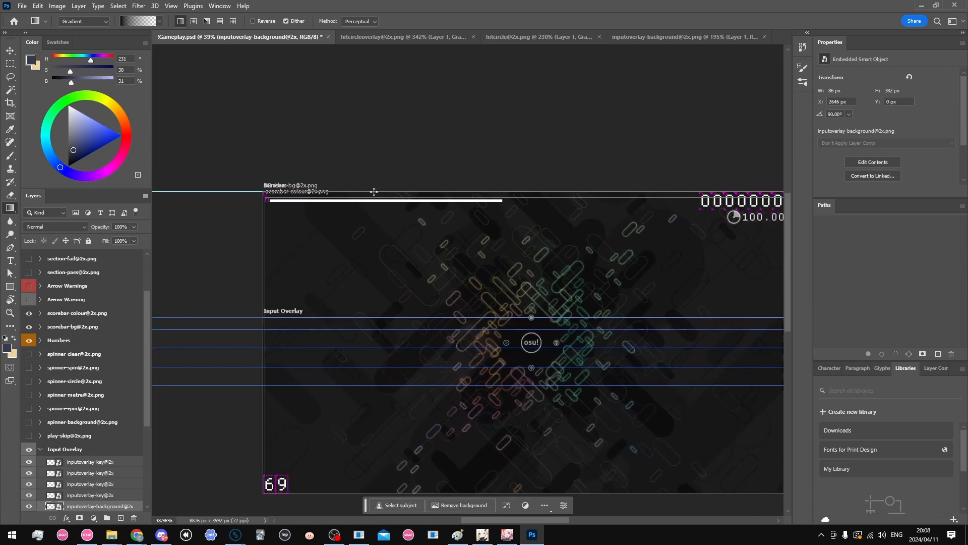
{"action": "scroll", "coordinate": [283, 192], "scroll_direction": "up", "scroll_amount": 5}
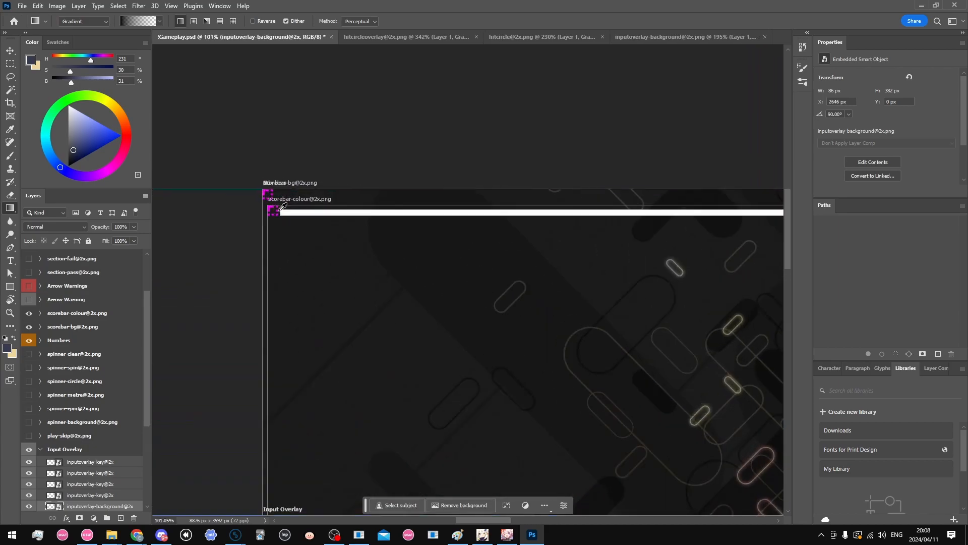
{"action": "scroll", "coordinate": [265, 212], "scroll_direction": "up", "scroll_amount": 5}
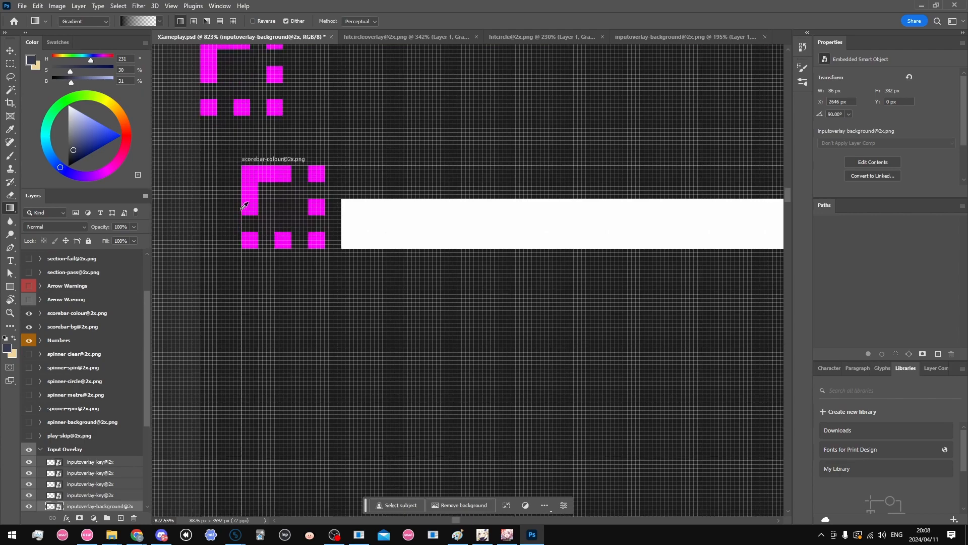
{"action": "scroll", "coordinate": [243, 252], "scroll_direction": "down", "scroll_amount": 1}
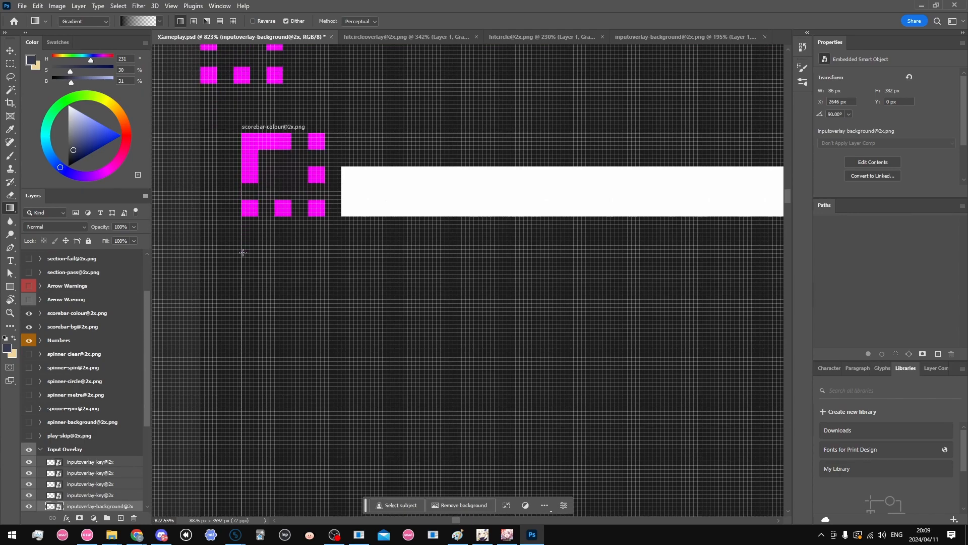
{"action": "scroll", "coordinate": [183, 227], "scroll_direction": "down", "scroll_amount": 4}
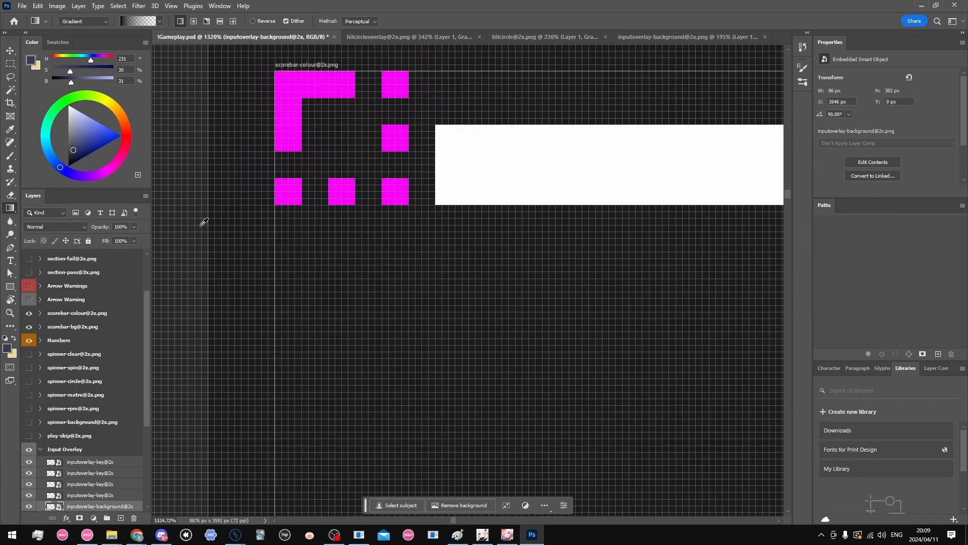
{"action": "scroll", "coordinate": [215, 211], "scroll_direction": "down", "scroll_amount": 4}
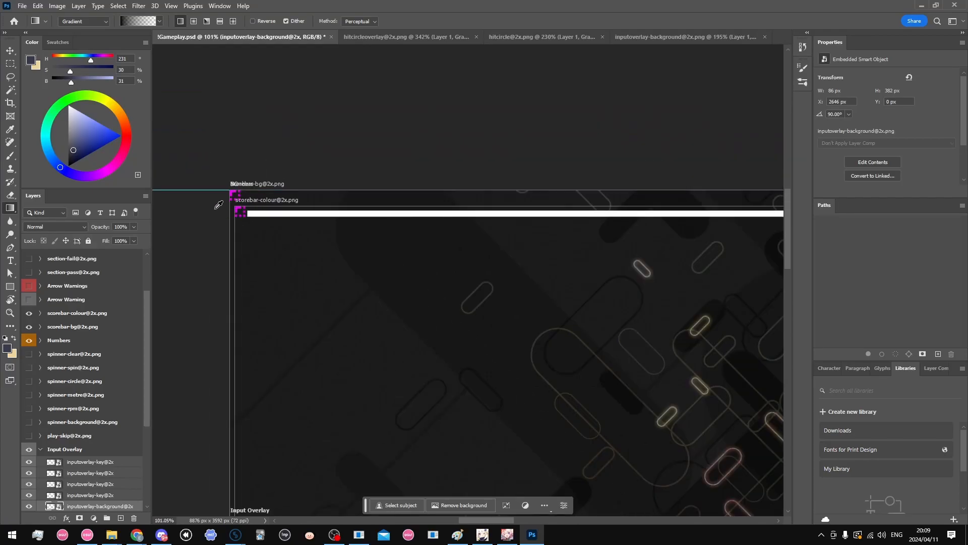
{"action": "scroll", "coordinate": [239, 217], "scroll_direction": "up", "scroll_amount": 2}
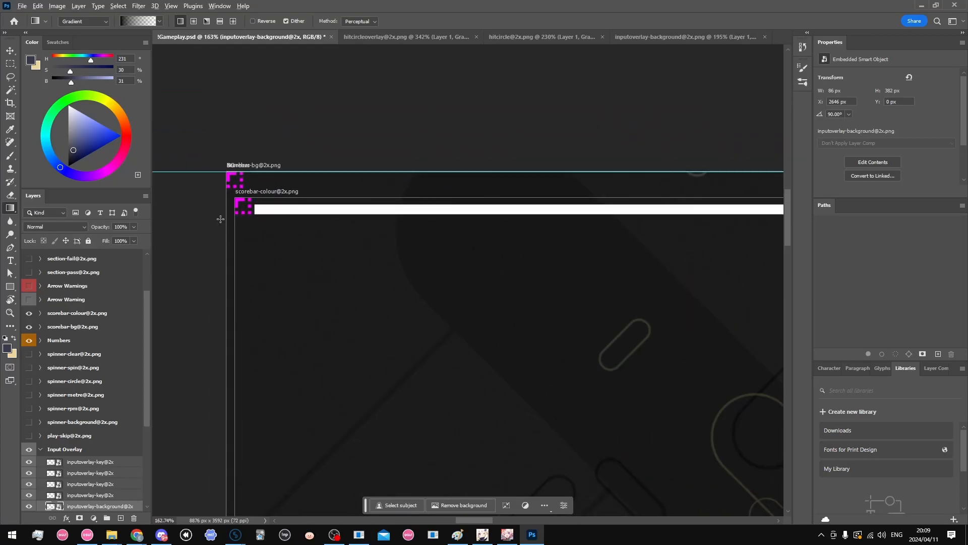
{"action": "scroll", "coordinate": [223, 203], "scroll_direction": "up", "scroll_amount": 3}
{"action": "scroll", "coordinate": [237, 192], "scroll_direction": "up", "scroll_amount": 3}
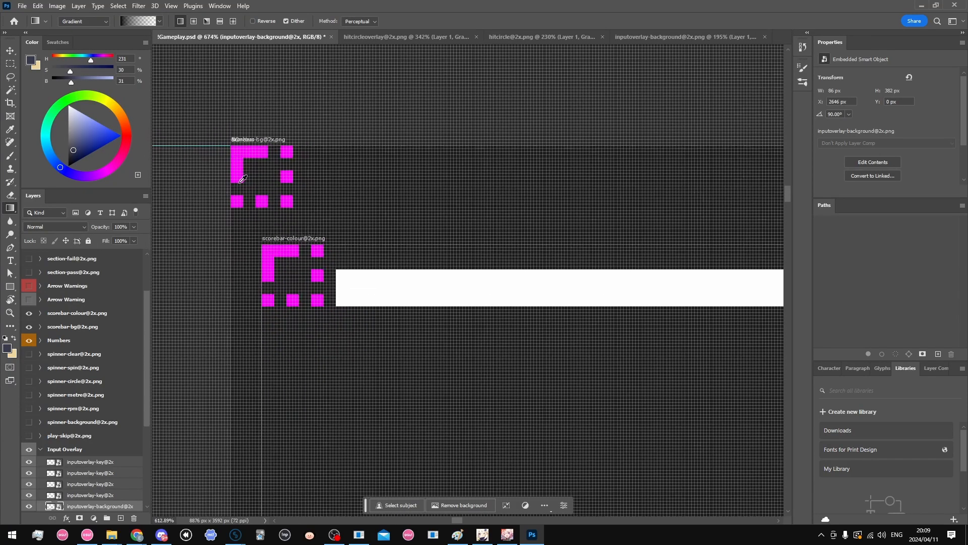
{"action": "scroll", "coordinate": [248, 177], "scroll_direction": "down", "scroll_amount": 2}
{"action": "scroll", "coordinate": [342, 199], "scroll_direction": "down", "scroll_amount": 4}
{"action": "scroll", "coordinate": [473, 209], "scroll_direction": "up", "scroll_amount": 1}
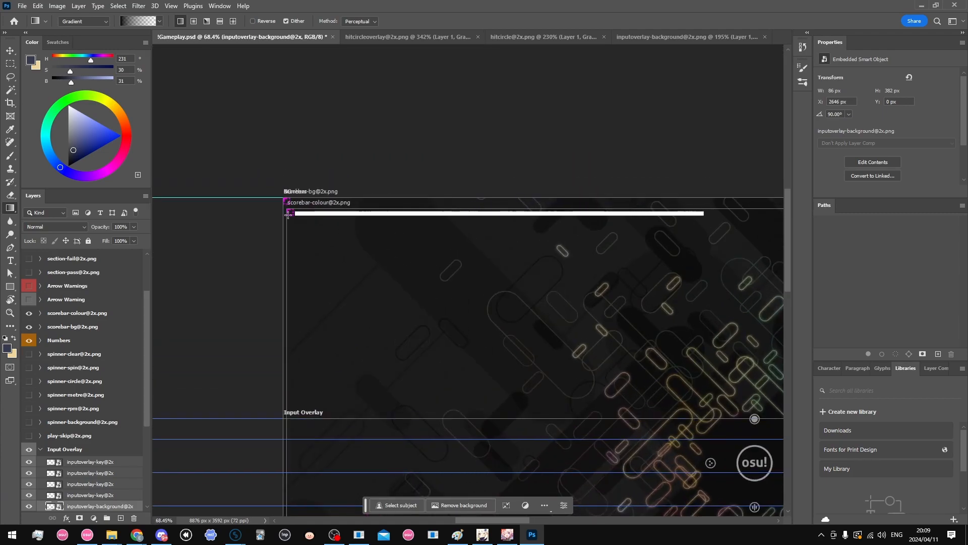
{"action": "scroll", "coordinate": [294, 215], "scroll_direction": "up", "scroll_amount": 3}
{"action": "scroll", "coordinate": [287, 201], "scroll_direction": "down", "scroll_amount": 5}
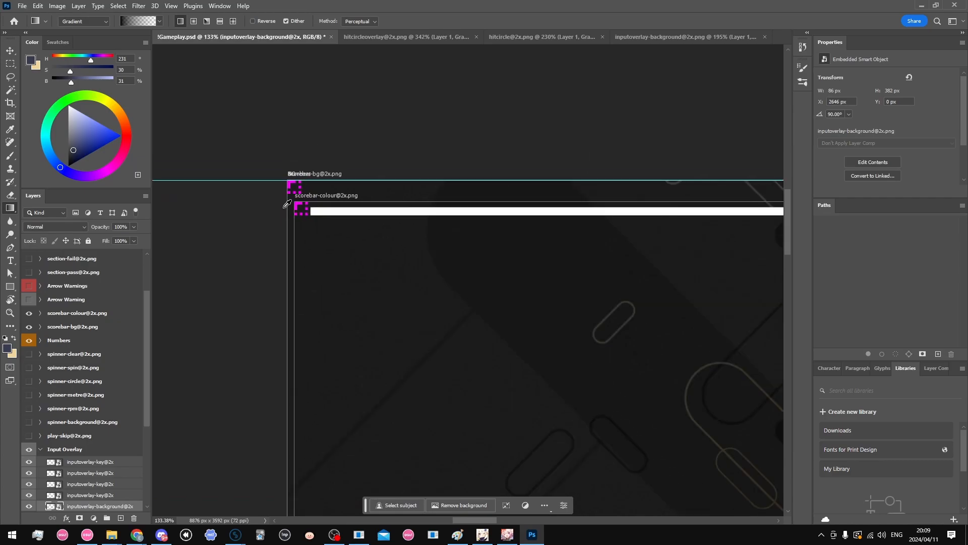
{"action": "scroll", "coordinate": [330, 239], "scroll_direction": "up", "scroll_amount": 2}
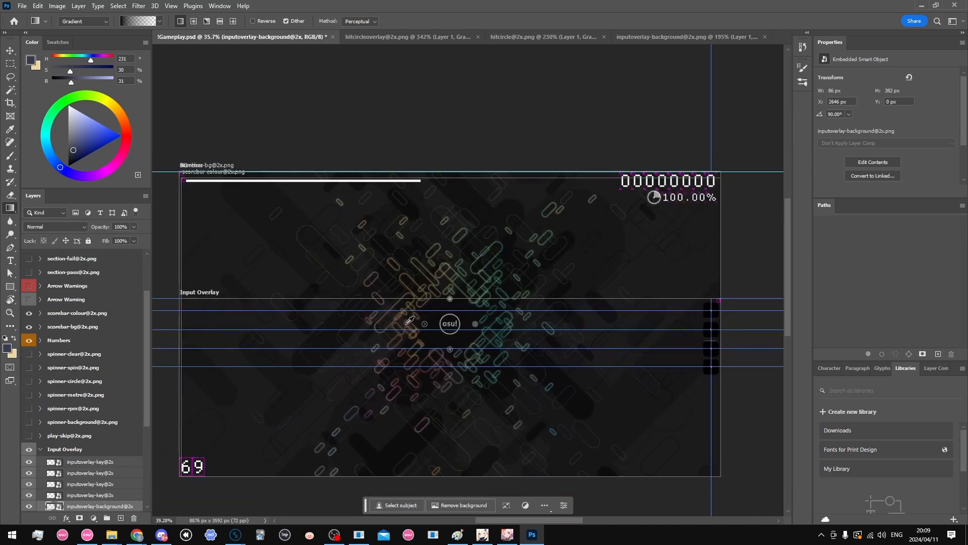
{"action": "scroll", "coordinate": [37, 373], "scroll_direction": "down", "scroll_amount": 1}
{"action": "left_click_drag", "start_coordinate": [30, 387], "coordinate": [29, 313]}
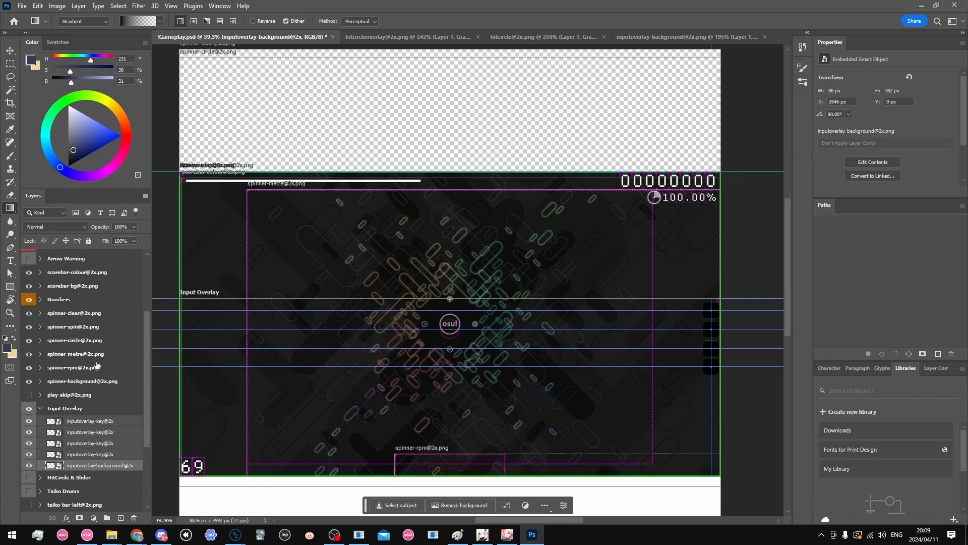
{"action": "left_click", "coordinate": [80, 326]}
{"action": "left_click", "coordinate": [76, 316]}
{"action": "left_click", "coordinate": [72, 381], "text": "shift"}
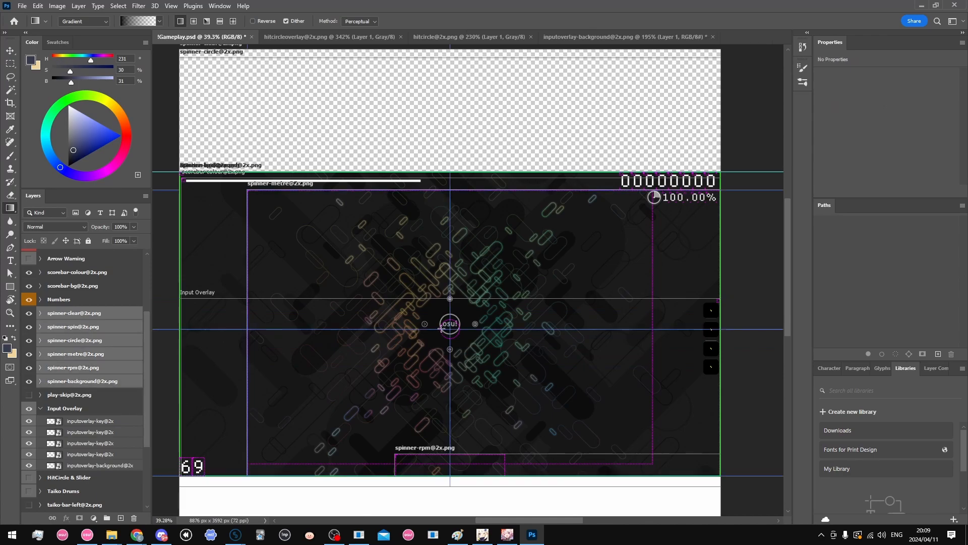
{"action": "scroll", "coordinate": [441, 329], "scroll_direction": "up", "scroll_amount": 4}
{"action": "scroll", "coordinate": [445, 326], "scroll_direction": "down", "scroll_amount": 4}
{"action": "scroll", "coordinate": [434, 322], "scroll_direction": "up", "scroll_amount": 4}
{"action": "scroll", "coordinate": [420, 318], "scroll_direction": "down", "scroll_amount": 4}
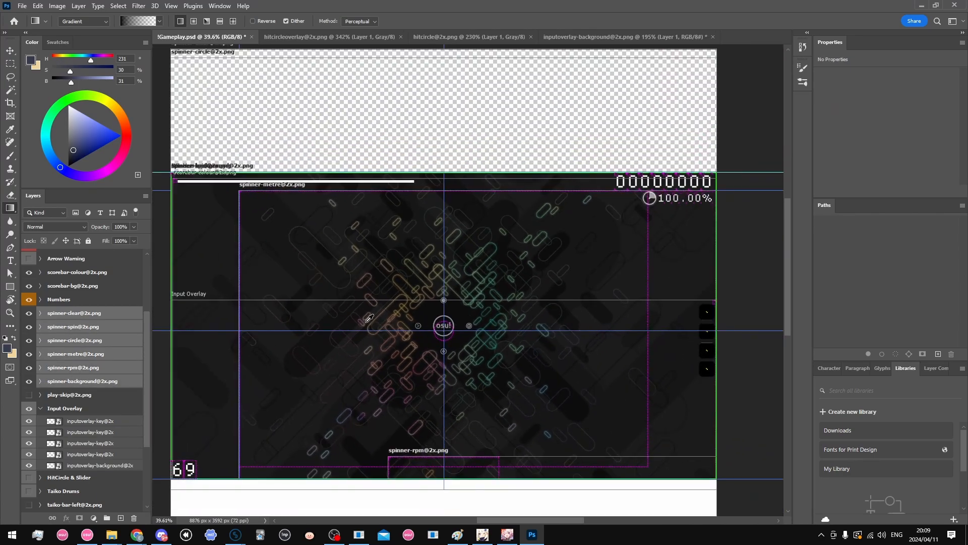
{"action": "scroll", "coordinate": [373, 310], "scroll_direction": "up", "scroll_amount": 3}
{"action": "scroll", "coordinate": [379, 288], "scroll_direction": "down", "scroll_amount": 4}
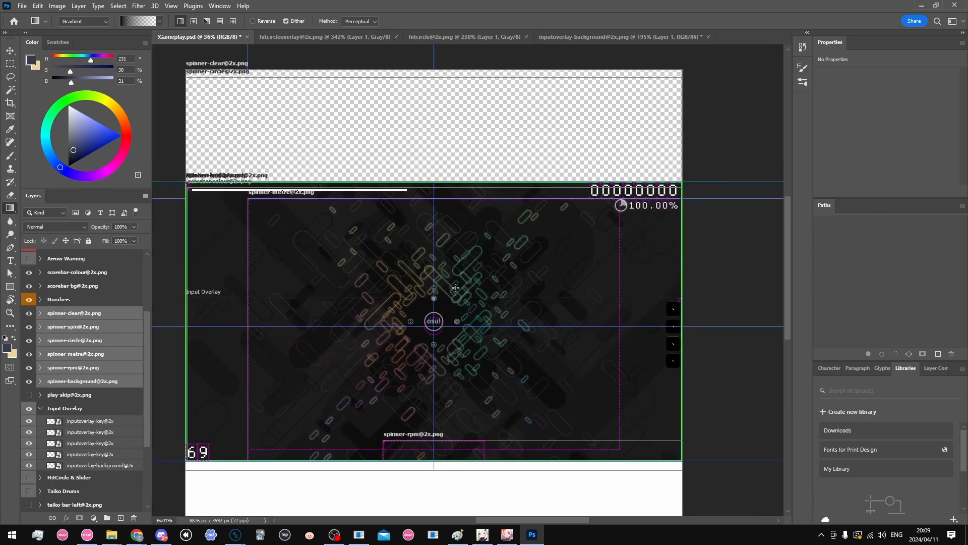
{"action": "scroll", "coordinate": [418, 321], "scroll_direction": "down", "scroll_amount": 8}
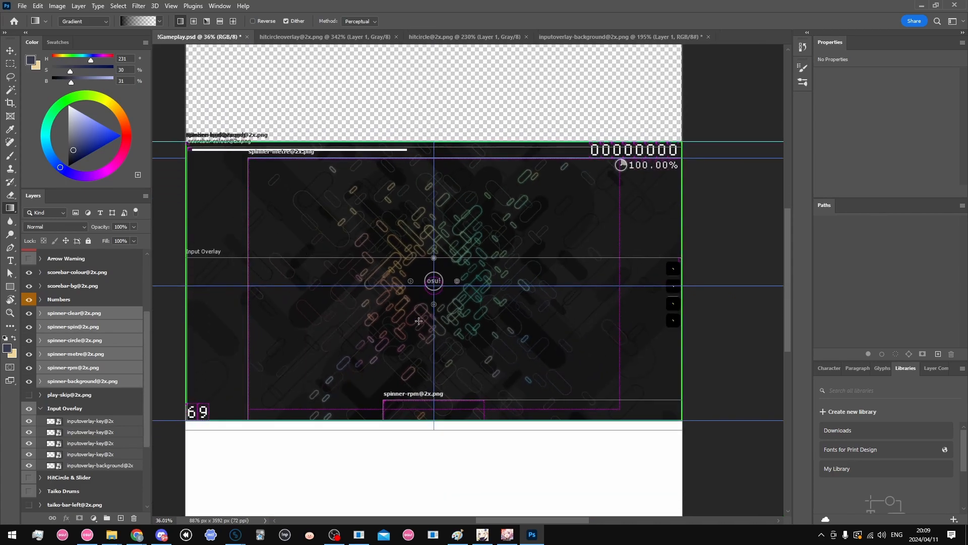
{"action": "scroll", "coordinate": [411, 276], "scroll_direction": "up", "scroll_amount": 6}
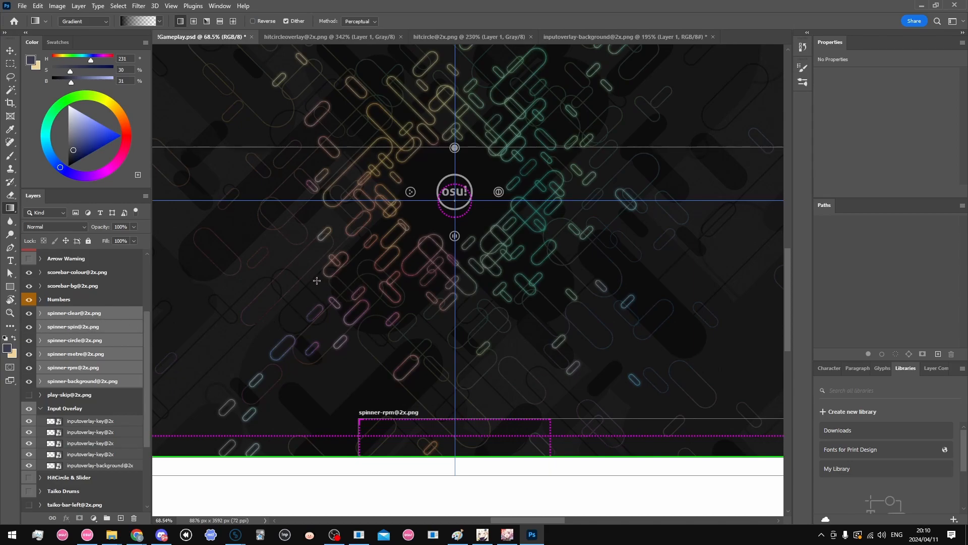
{"action": "left_click", "coordinate": [69, 385]}
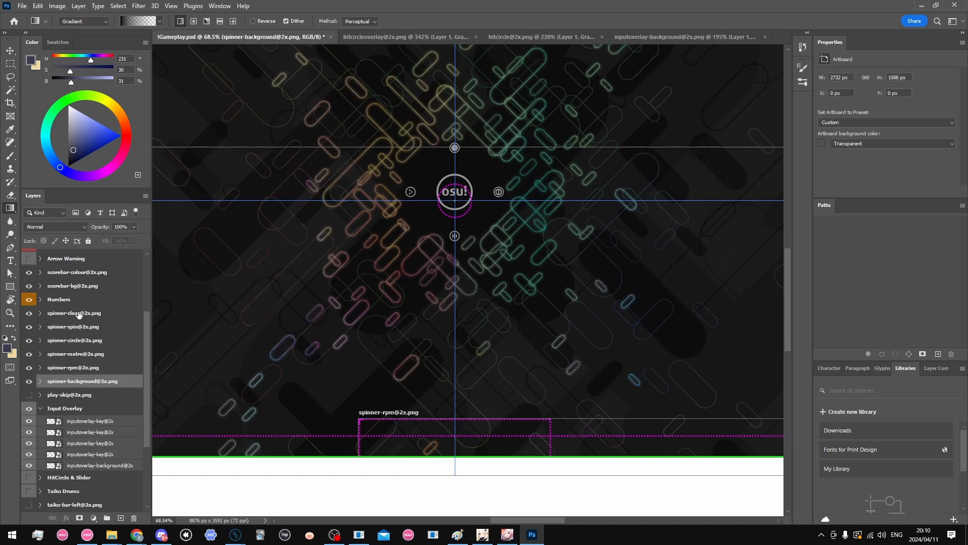
{"action": "left_click", "coordinate": [78, 313], "text": "shift"}
{"action": "scroll", "coordinate": [414, 337], "scroll_direction": "down", "scroll_amount": 5}
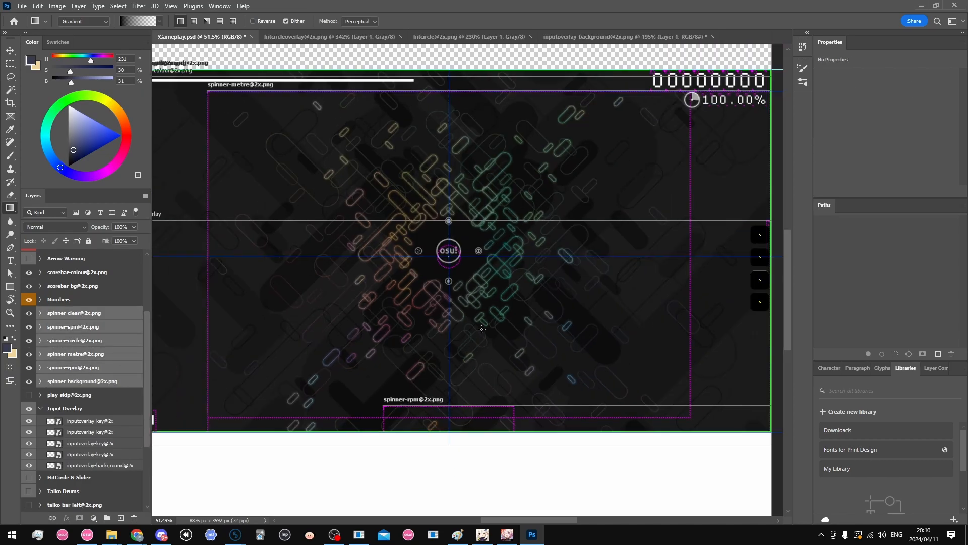
{"action": "scroll", "coordinate": [452, 287], "scroll_direction": "up", "scroll_amount": 1}
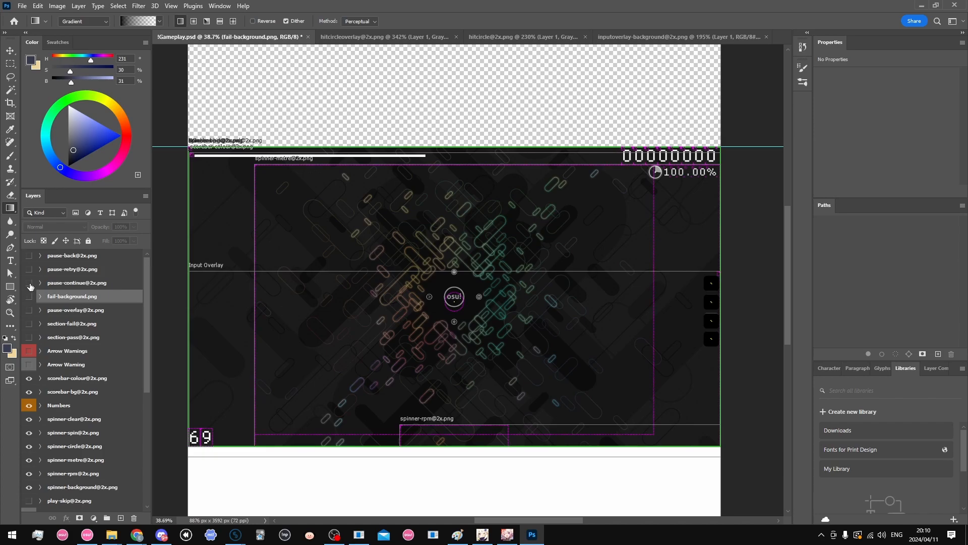
{"action": "left_click", "coordinate": [30, 284]}
{"action": "left_click", "coordinate": [30, 284]}
{"action": "left_click_drag", "start_coordinate": [29, 271], "coordinate": [30, 256]}
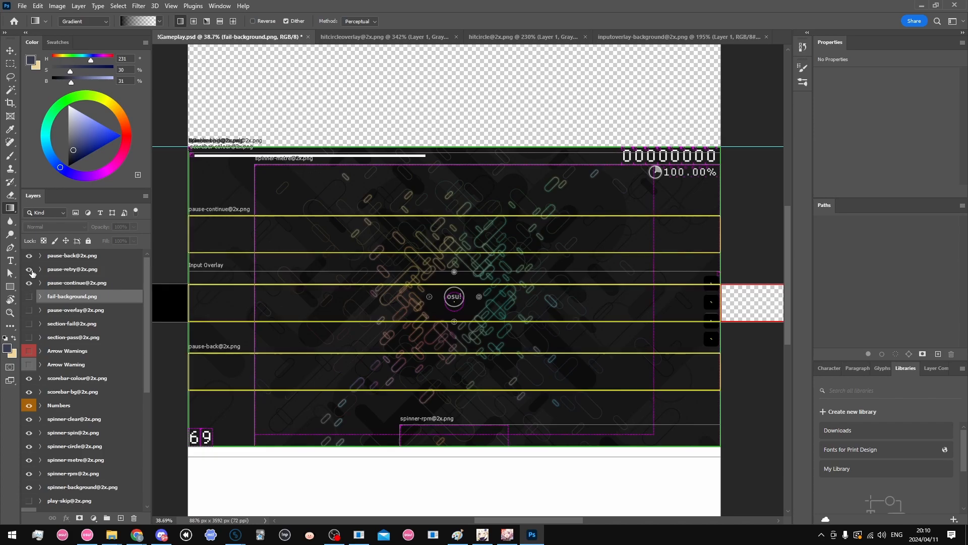
{"action": "left_click", "coordinate": [88, 283]}
{"action": "left_click", "coordinate": [90, 258], "text": "shift"}
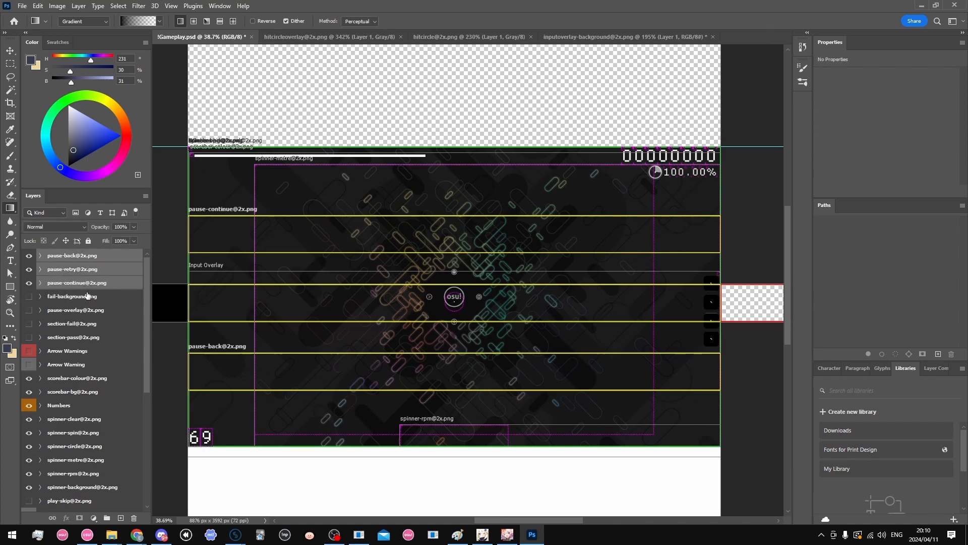
{"action": "scroll", "coordinate": [85, 315], "scroll_direction": "up", "scroll_amount": 1}
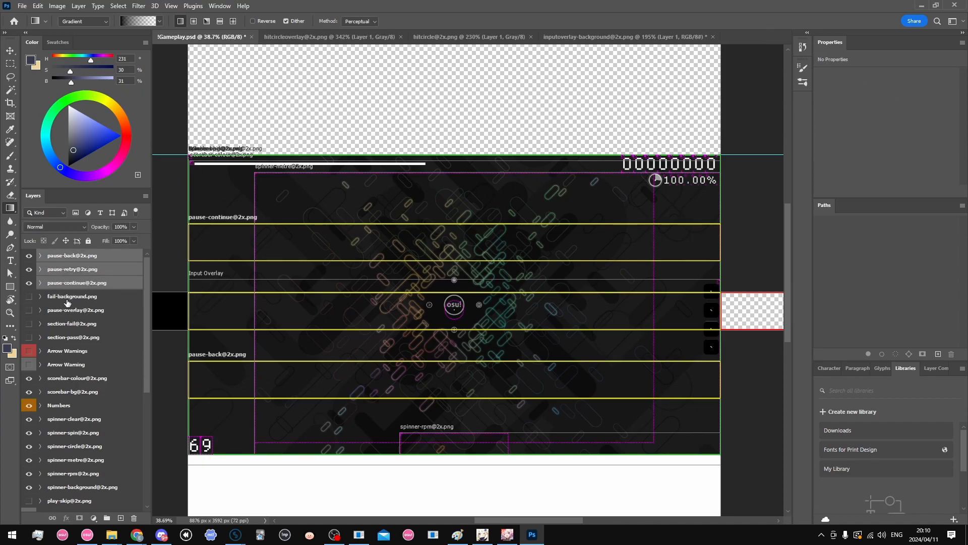
{"action": "left_click", "coordinate": [67, 301]}
{"action": "left_click", "coordinate": [28, 297]}
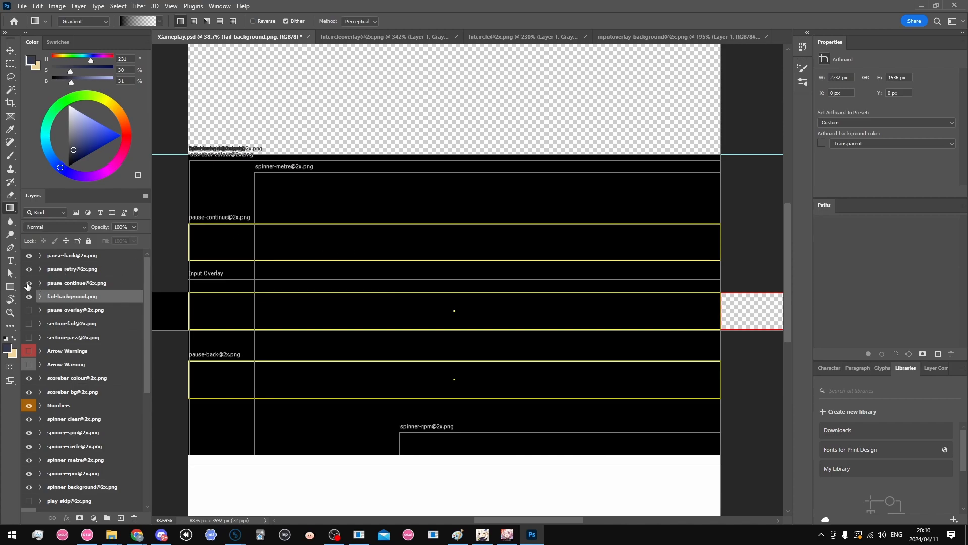
{"action": "left_click", "coordinate": [29, 284]}
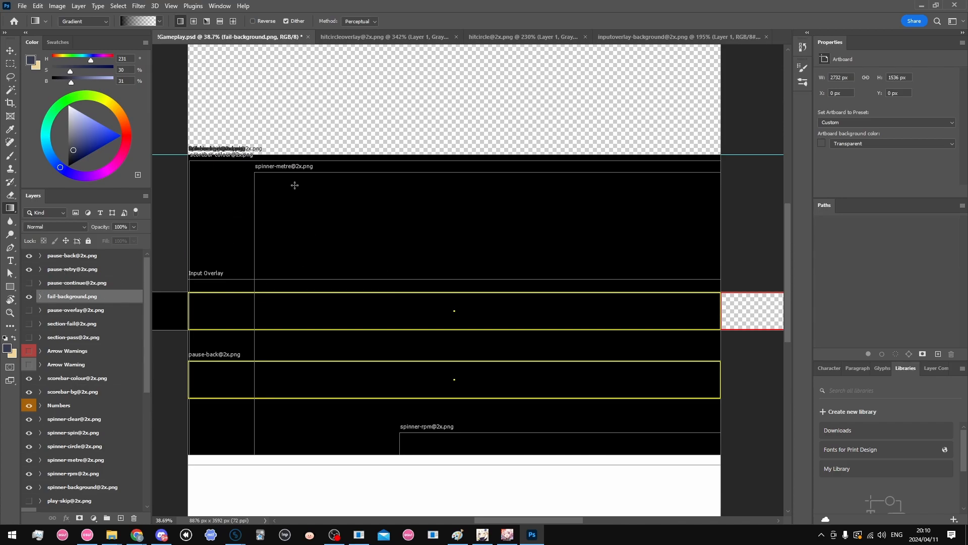
{"action": "left_click", "coordinate": [29, 296]}
{"action": "left_click", "coordinate": [29, 310]}
{"action": "left_click", "coordinate": [29, 310]}
{"action": "left_click", "coordinate": [28, 310]}
{"action": "left_click", "coordinate": [29, 310]}
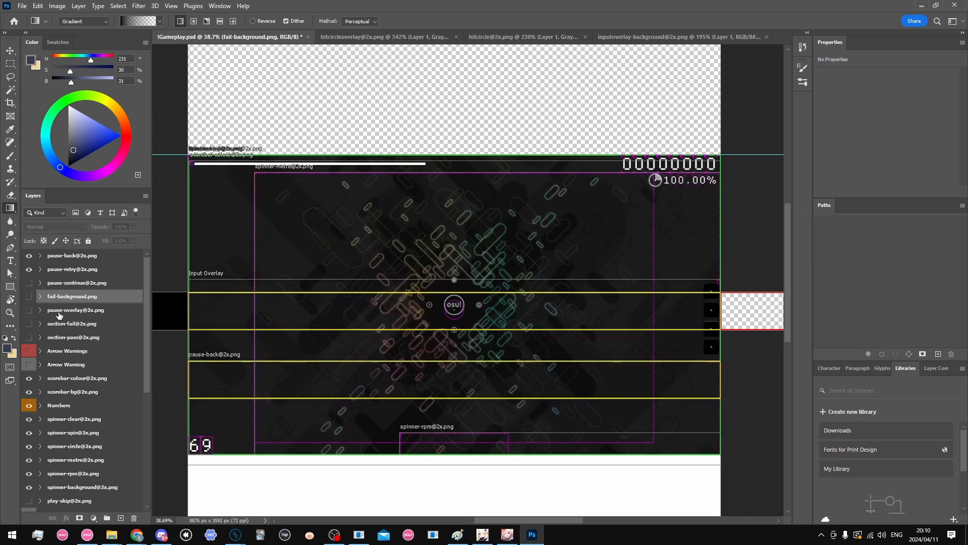
{"action": "left_click", "coordinate": [56, 311], "text": "shift"}
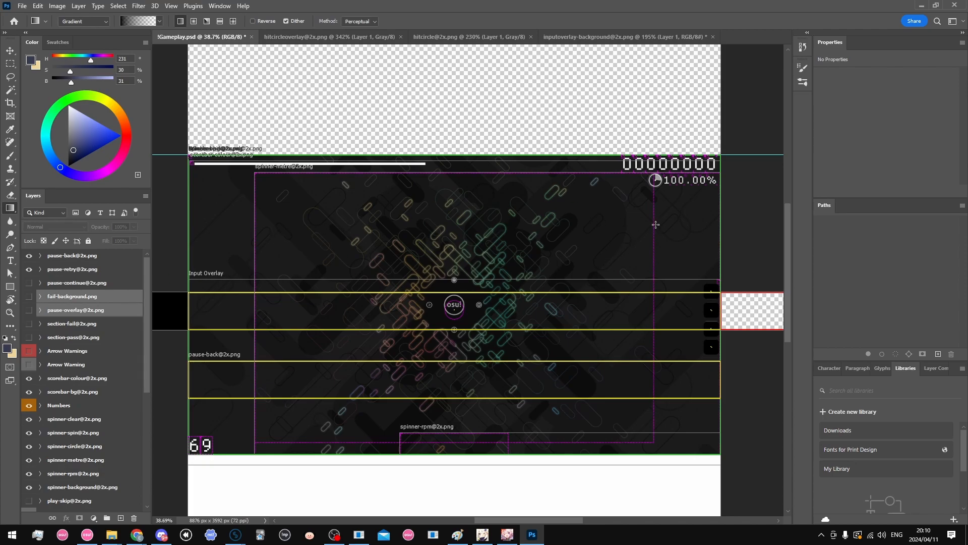
{"action": "left_click", "coordinate": [29, 310]}
{"action": "left_click", "coordinate": [29, 282]}
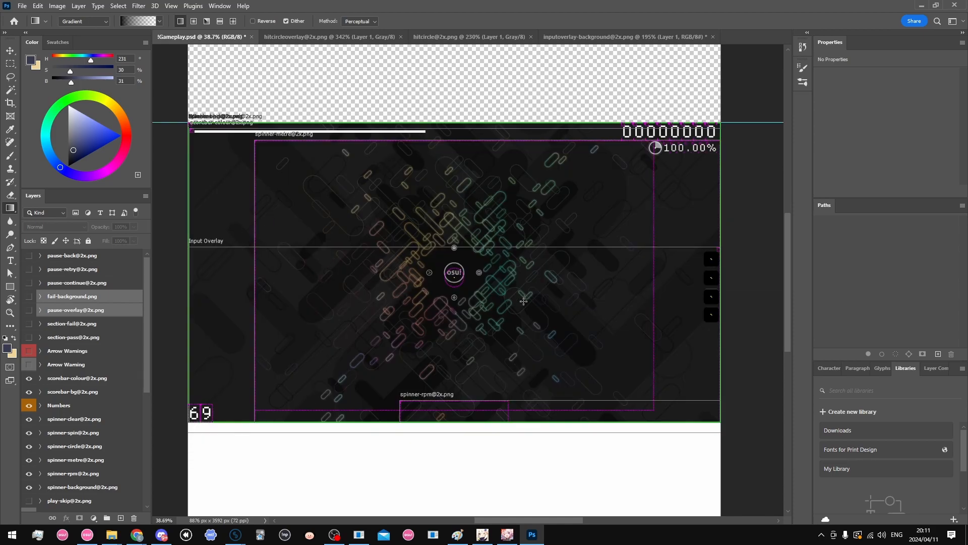
Preview the blank hit300-0.png image in the template_skin folder and return to Photoshop
{"action": "mouse_move", "coordinate": [111, 534]}
{"action": "left_click", "coordinate": [86, 497]}
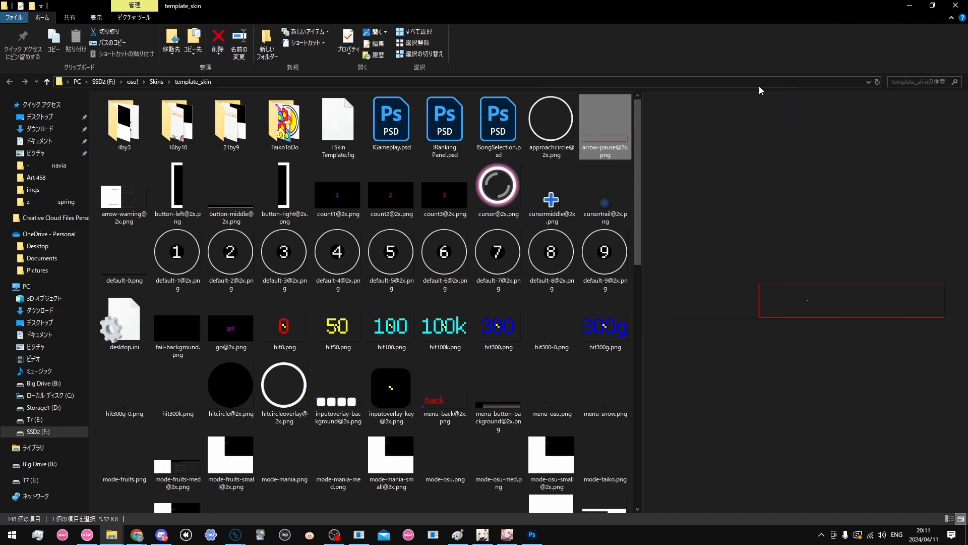
{"action": "left_click", "coordinate": [564, 340]}
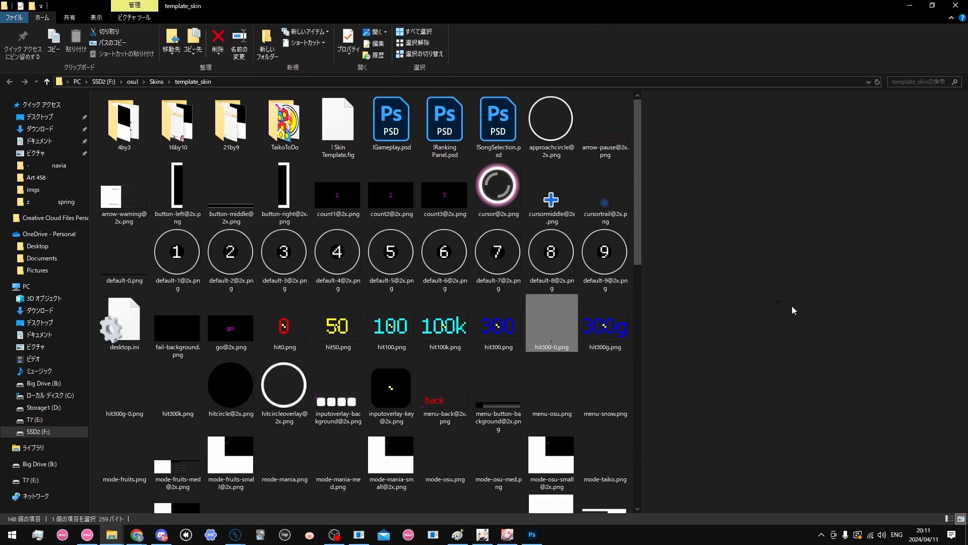
{"action": "key", "text": "alt+Tab"}
{"action": "scroll", "coordinate": [322, 219], "scroll_direction": "down", "scroll_amount": 3}
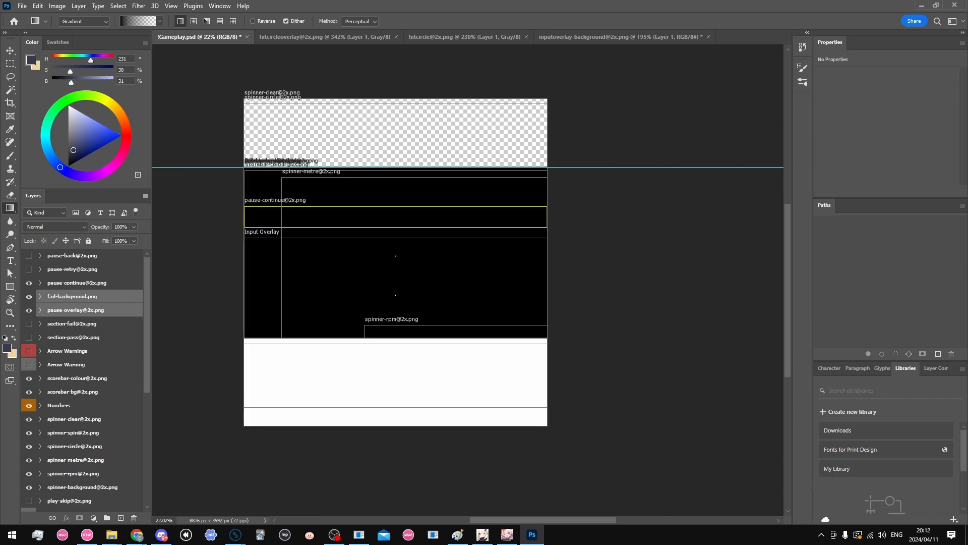
{"action": "left_click_drag", "start_coordinate": [29, 309], "coordinate": [29, 283]}
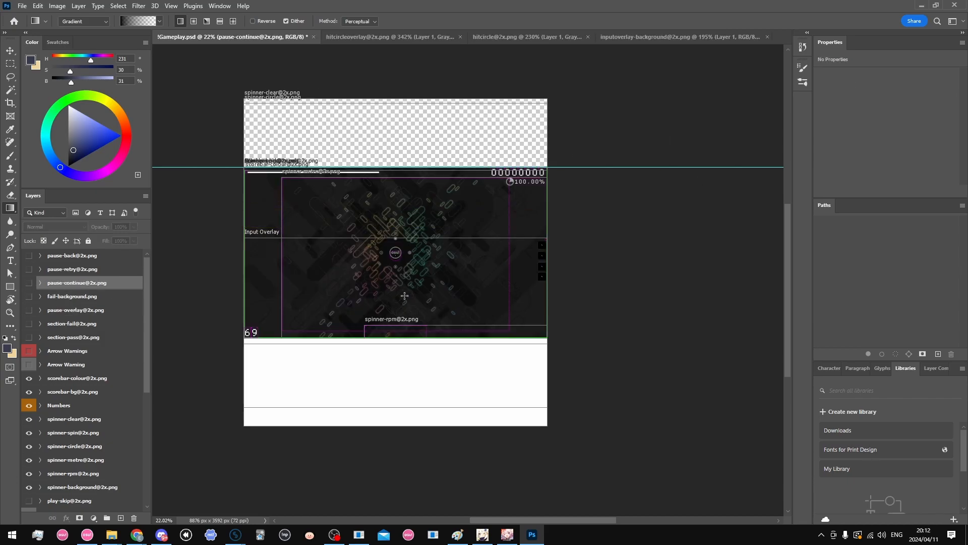
{"action": "scroll", "coordinate": [434, 191], "scroll_direction": "up", "scroll_amount": 4}
{"action": "scroll", "coordinate": [433, 191], "scroll_direction": "down", "scroll_amount": 2}
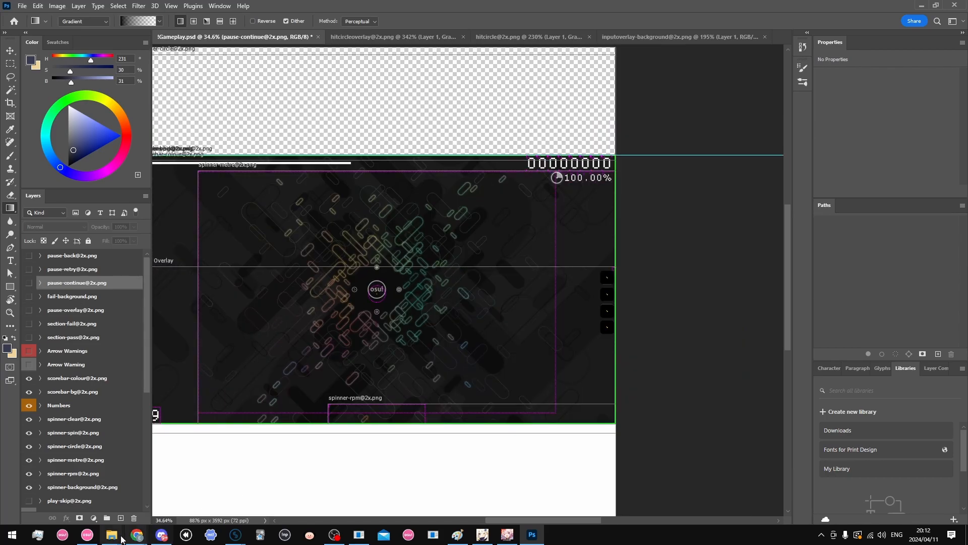
Open Skin.ini from the template_skin folder in File Explorer and set its Version to 2.7
{"action": "mouse_move", "coordinate": [116, 539]}
{"action": "left_click", "coordinate": [166, 491]}
{"action": "scroll", "coordinate": [529, 348], "scroll_direction": "down", "scroll_amount": 10}
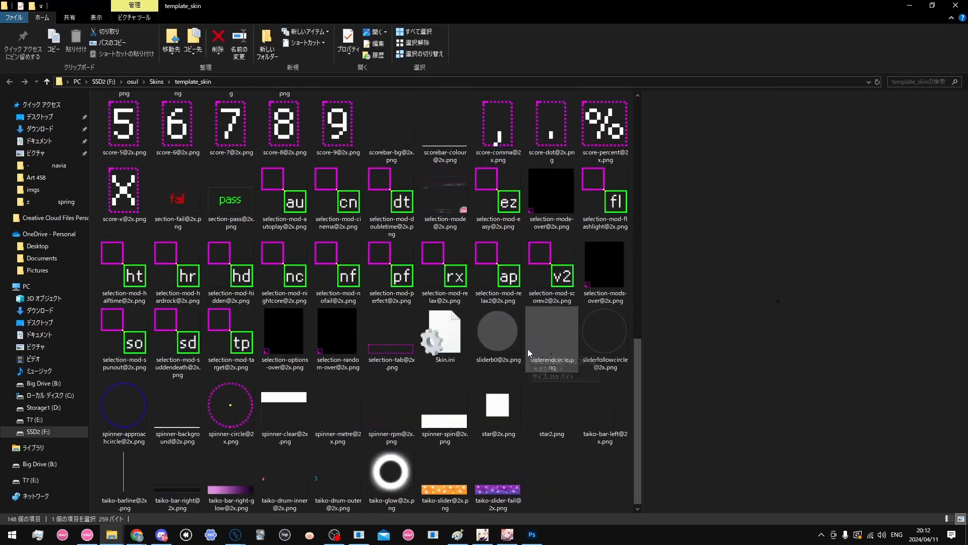
{"action": "double_click", "coordinate": [461, 353]}
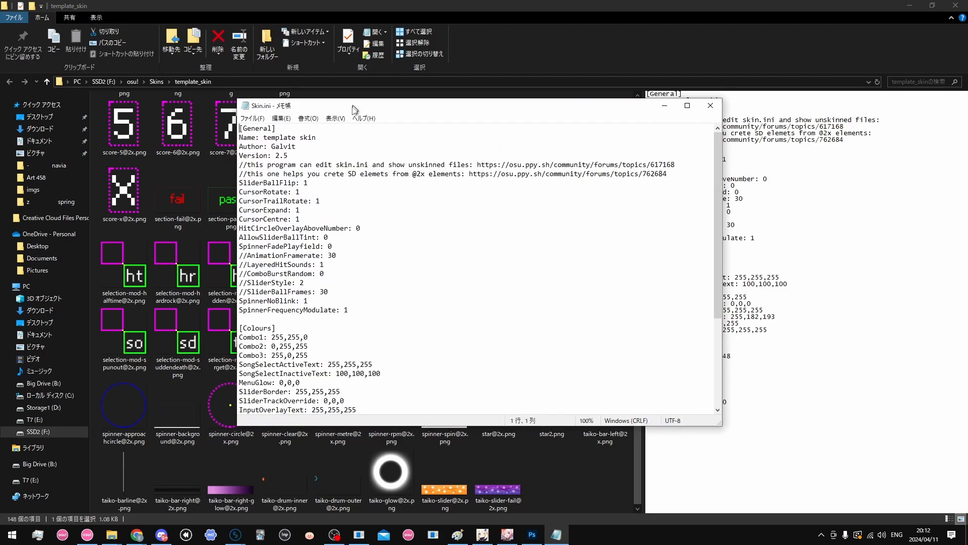
{"action": "left_click_drag", "start_coordinate": [260, 113], "coordinate": [225, 107]}
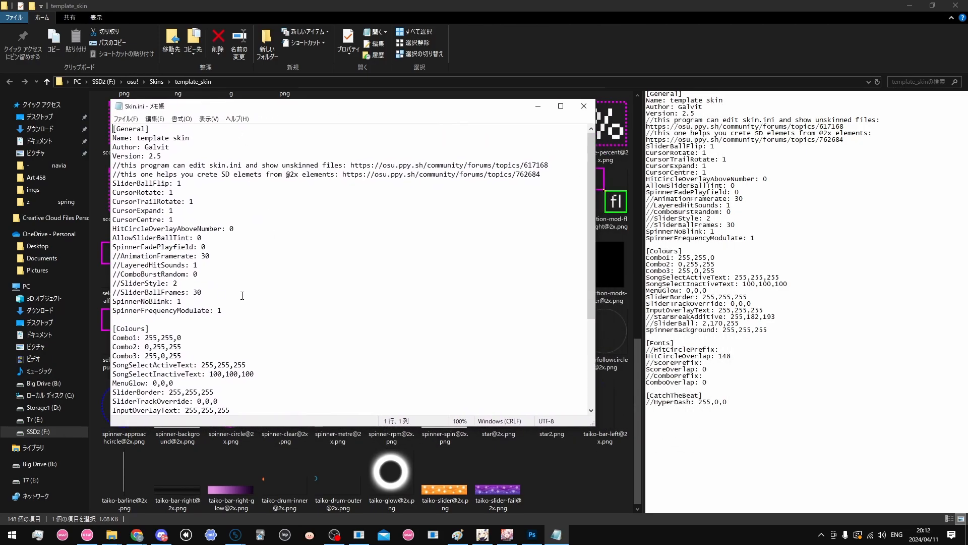
{"action": "left_click_drag", "start_coordinate": [162, 156], "coordinate": [157, 156]}
{"action": "type", "text": "7"}
Try latest as the Version value in Skin.ini and undo it
{"action": "left_click_drag", "start_coordinate": [170, 156], "coordinate": [149, 156]}
{"action": "type", "text": "latest"}
{"action": "key", "text": "ctrl+z"}
Examine the Version line and read through the General, Colours, Fonts and CatchTheBeat sections of Skin.ini
{"action": "left_click", "coordinate": [177, 153]}
{"action": "left_click_drag", "start_coordinate": [170, 158], "coordinate": [149, 160]}
{"action": "left_click", "coordinate": [190, 138]}
{"action": "left_click_drag", "start_coordinate": [167, 150], "coordinate": [145, 148]}
{"action": "left_click", "coordinate": [164, 156]}
{"action": "scroll", "coordinate": [441, 230], "scroll_direction": "down", "scroll_amount": 5}
{"action": "scroll", "coordinate": [438, 230], "scroll_direction": "up", "scroll_amount": 5}
{"action": "scroll", "coordinate": [378, 241], "scroll_direction": "down", "scroll_amount": 2}
{"action": "scroll", "coordinate": [377, 242], "scroll_direction": "up", "scroll_amount": 3}
{"action": "scroll", "coordinate": [310, 228], "scroll_direction": "down", "scroll_amount": 7}
{"action": "scroll", "coordinate": [309, 228], "scroll_direction": "up", "scroll_amount": 7}
{"action": "scroll", "coordinate": [185, 247], "scroll_direction": "down", "scroll_amount": 5}
{"action": "scroll", "coordinate": [186, 246], "scroll_direction": "down", "scroll_amount": 1}
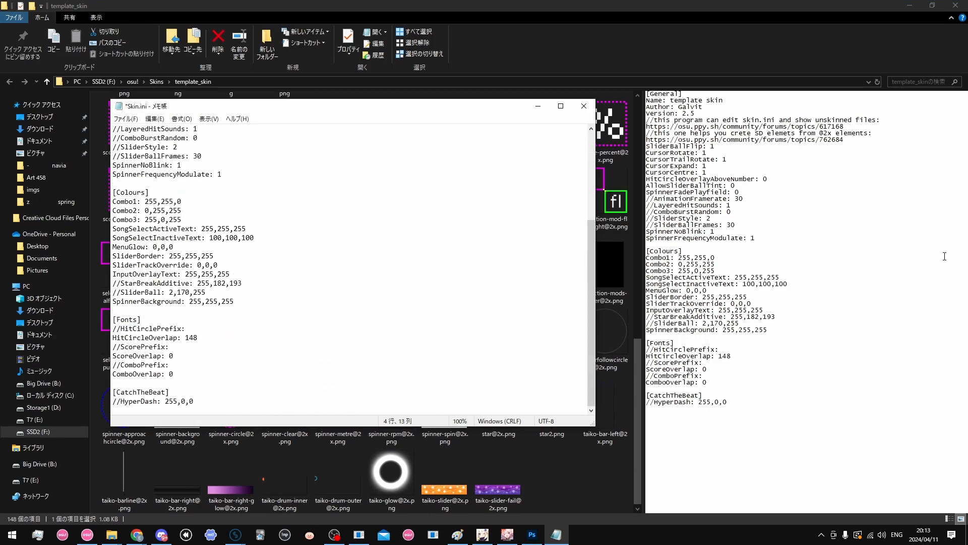
{"action": "scroll", "coordinate": [383, 199], "scroll_direction": "up", "scroll_amount": 7}
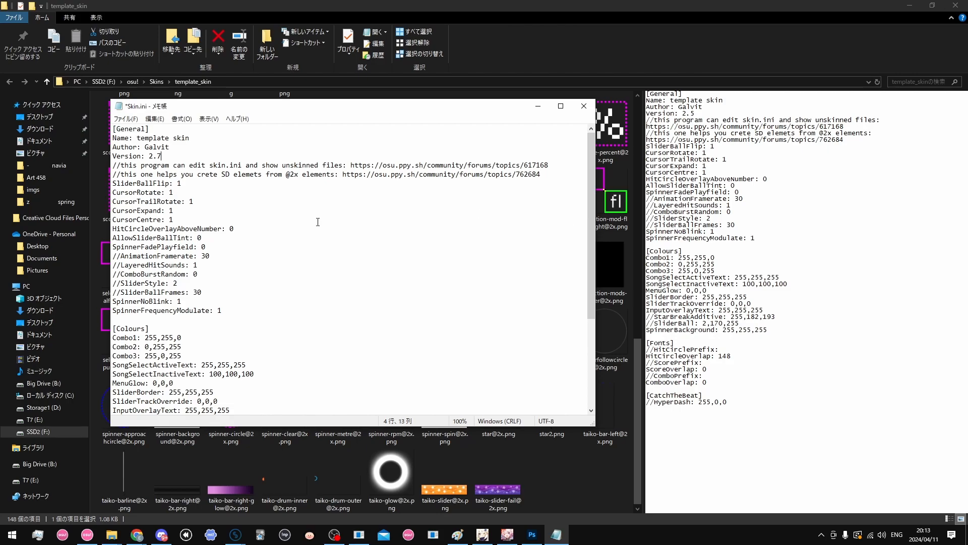
{"action": "scroll", "coordinate": [319, 219], "scroll_direction": "down", "scroll_amount": 5}
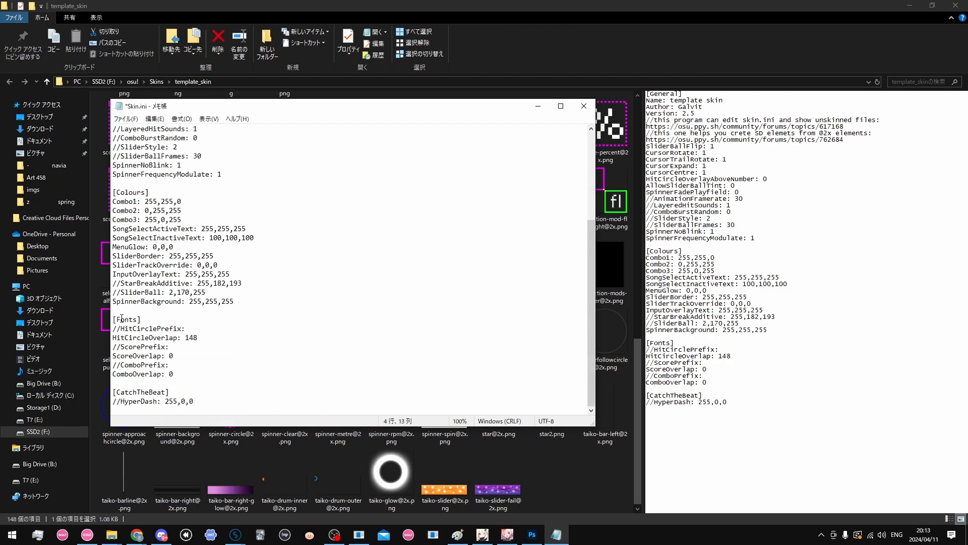
Examine the ComboPrefix, ScorePrefix and HitCirclePrefix lines in the Fonts section of the template's Skin.ini
{"action": "left_click_drag", "start_coordinate": [174, 365], "coordinate": [108, 364]}
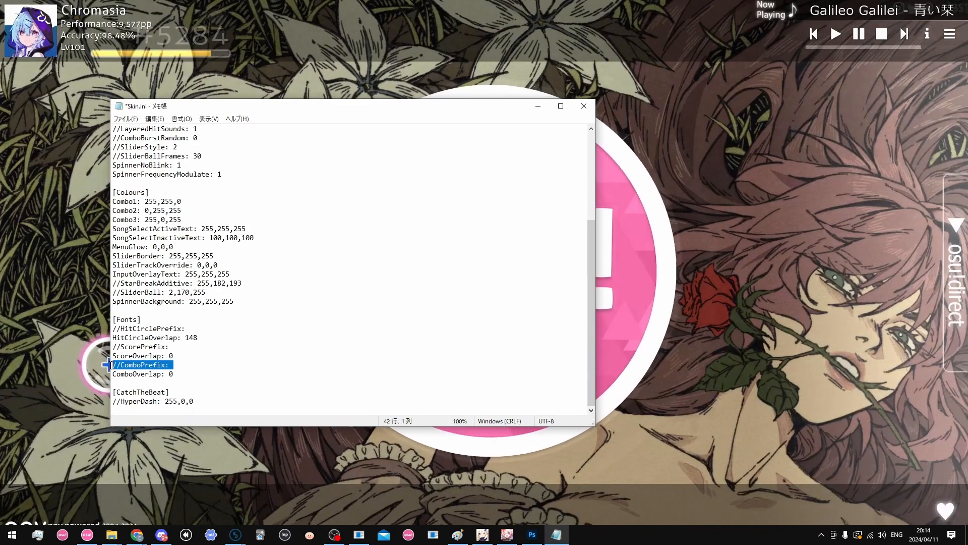
{"action": "left_click", "coordinate": [192, 346]}
{"action": "left_click_drag", "start_coordinate": [192, 346], "coordinate": [113, 346]}
{"action": "left_click_drag", "start_coordinate": [189, 328], "coordinate": [121, 331]}
{"action": "left_click", "coordinate": [225, 326]}
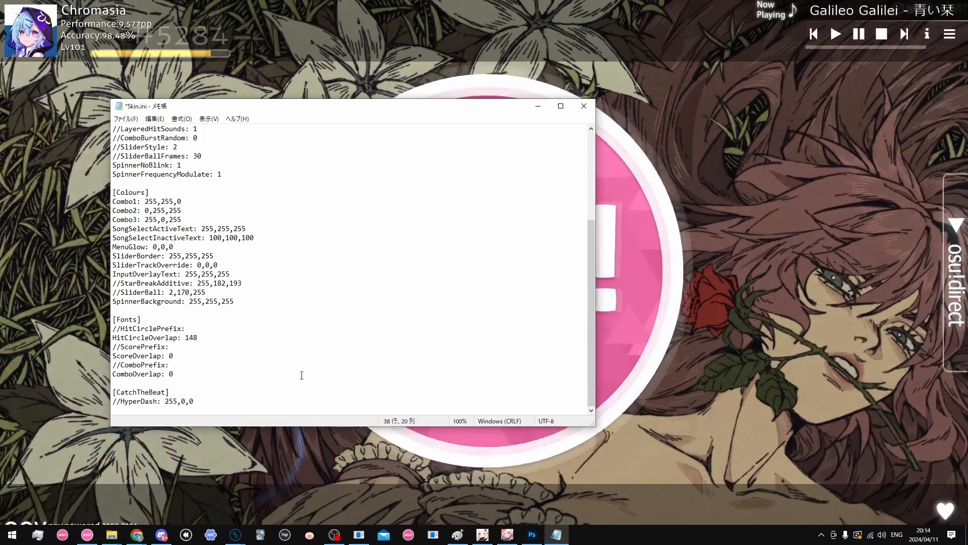
{"action": "left_click", "coordinate": [222, 347]}
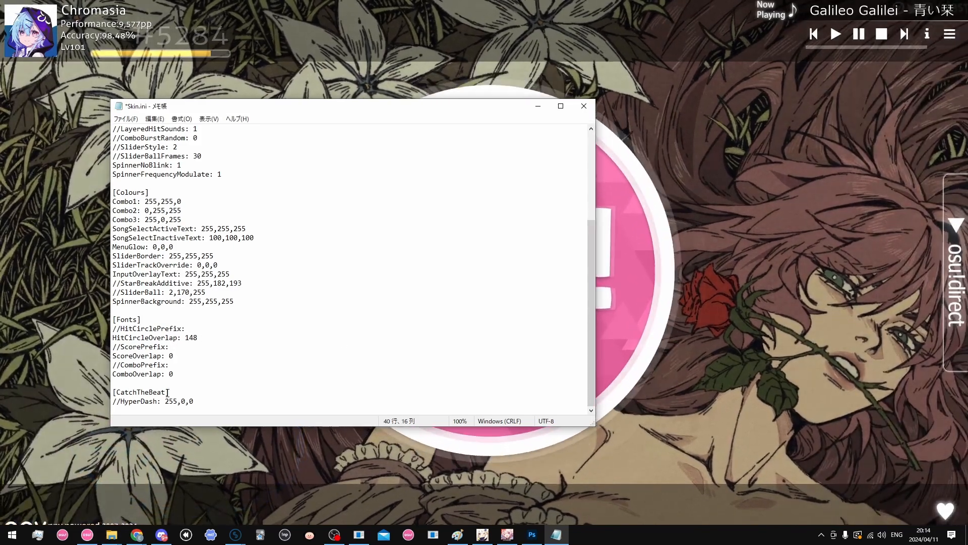
{"action": "left_click", "coordinate": [213, 334]}
{"action": "key", "text": "Up"}
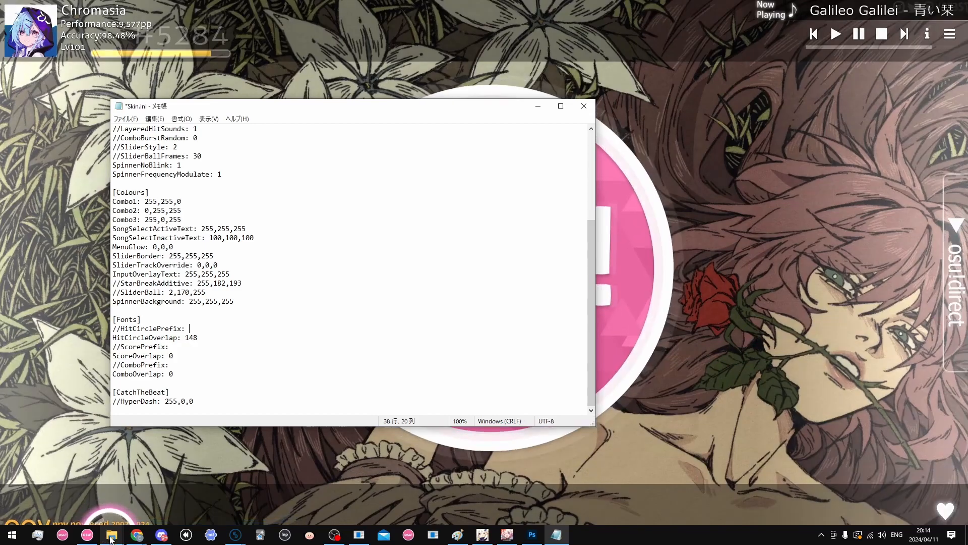
Open Skin.ini from the Everlasting Moment skin folder and highlight its HitCirclePrefix path in the Fonts section
{"action": "mouse_move", "coordinate": [112, 534]}
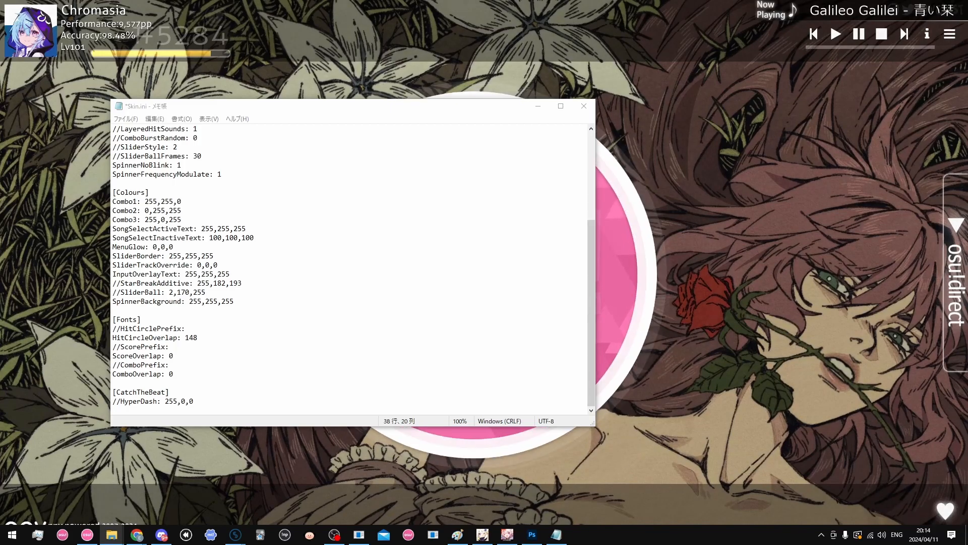
{"action": "left_click_drag", "start_coordinate": [967, 127], "coordinate": [505, 1]}
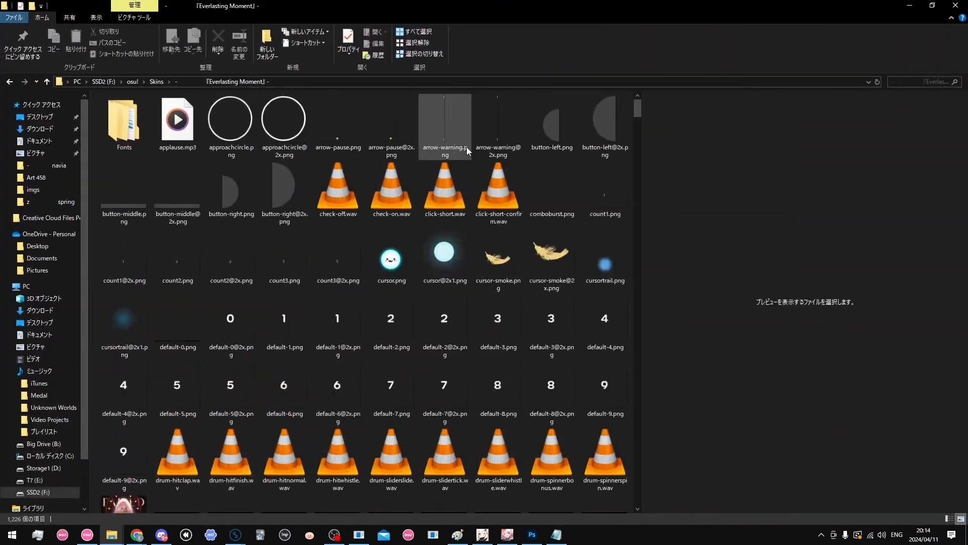
{"action": "left_click_drag", "start_coordinate": [638, 114], "coordinate": [641, 485]}
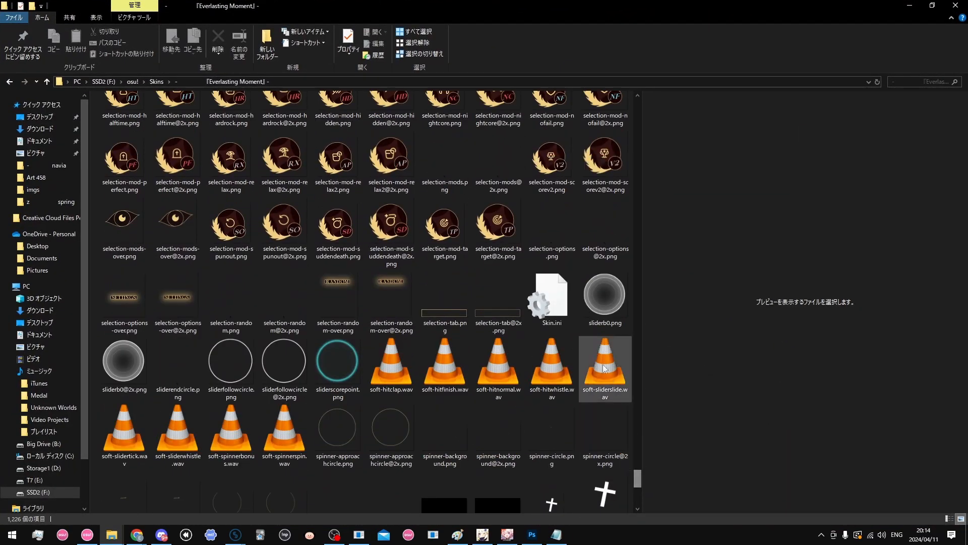
{"action": "double_click", "coordinate": [554, 303]}
{"action": "scroll", "coordinate": [398, 243], "scroll_direction": "down", "scroll_amount": 2}
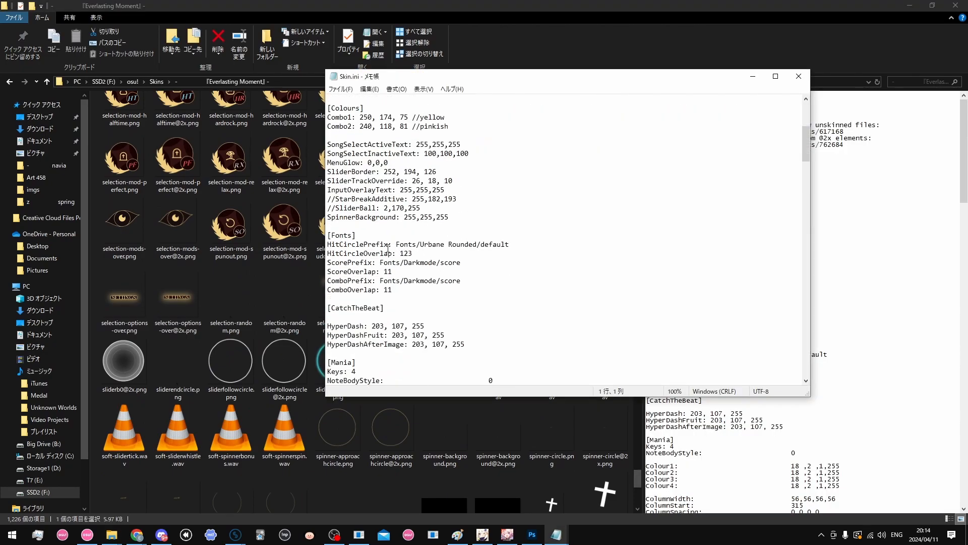
{"action": "left_click_drag", "start_coordinate": [396, 245], "coordinate": [526, 246]}
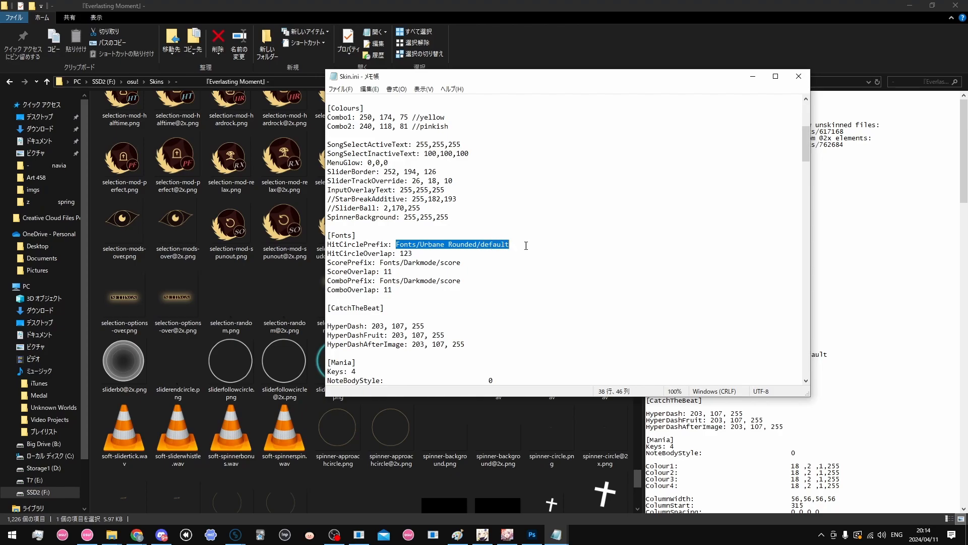
Compare the Fonts part of the HitCirclePrefix path with the skin folder's contents and open the Fonts folder
{"action": "left_click_drag", "start_coordinate": [580, 75], "coordinate": [967, 182]}
{"action": "left_click_drag", "start_coordinate": [638, 477], "coordinate": [624, 101]}
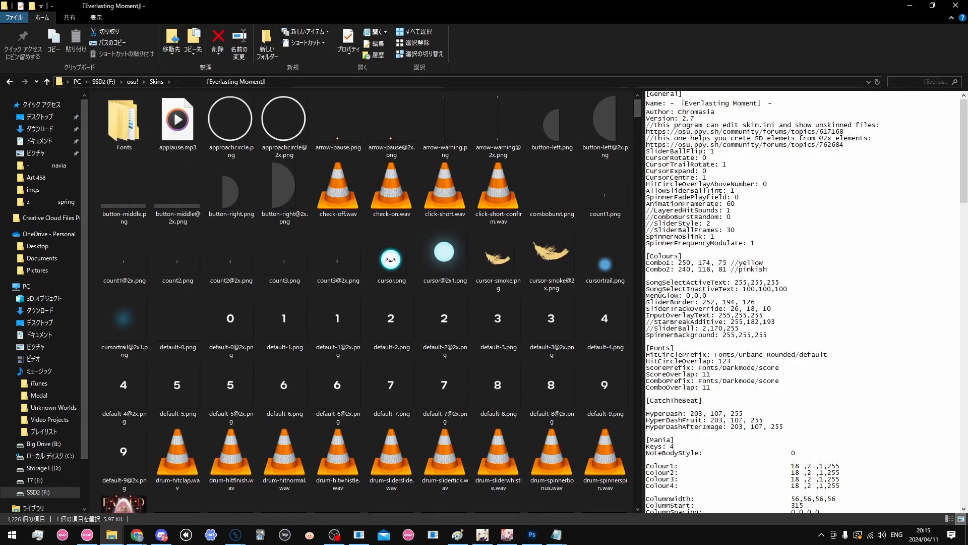
{"action": "left_click_drag", "start_coordinate": [967, 151], "coordinate": [589, 139]}
{"action": "key", "text": "Down"}
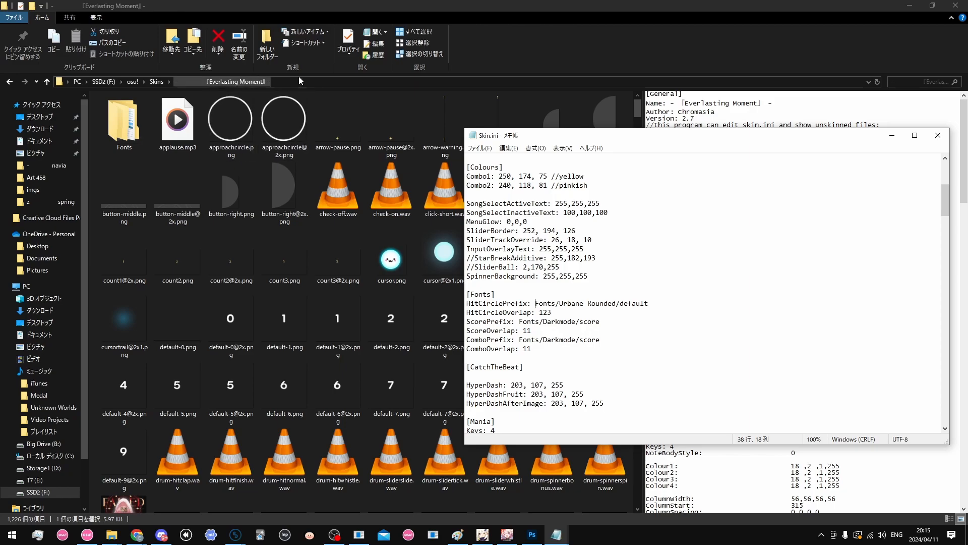
{"action": "double_click", "coordinate": [535, 303]}
{"action": "left_click", "coordinate": [535, 309]}
{"action": "left_click_drag", "start_coordinate": [535, 303], "coordinate": [559, 301]}
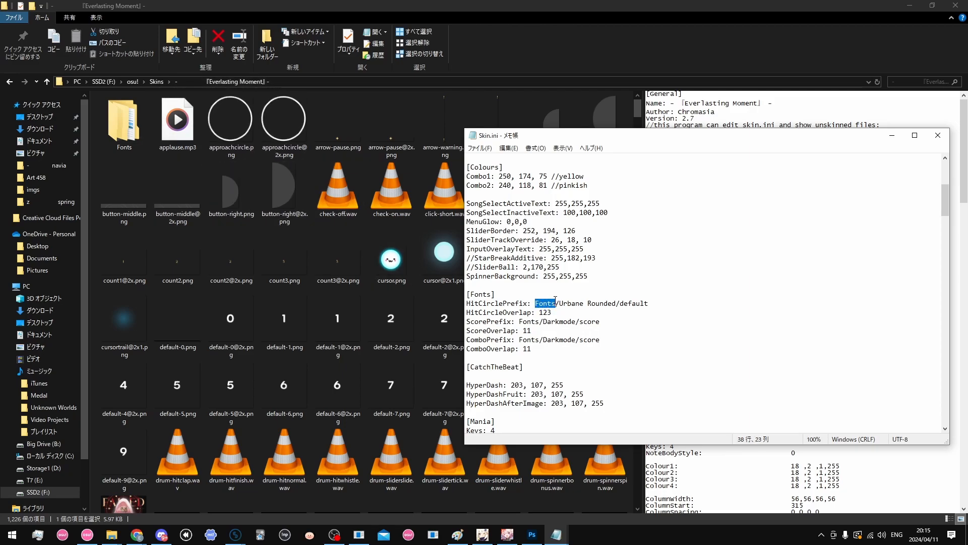
{"action": "left_click", "coordinate": [125, 130]}
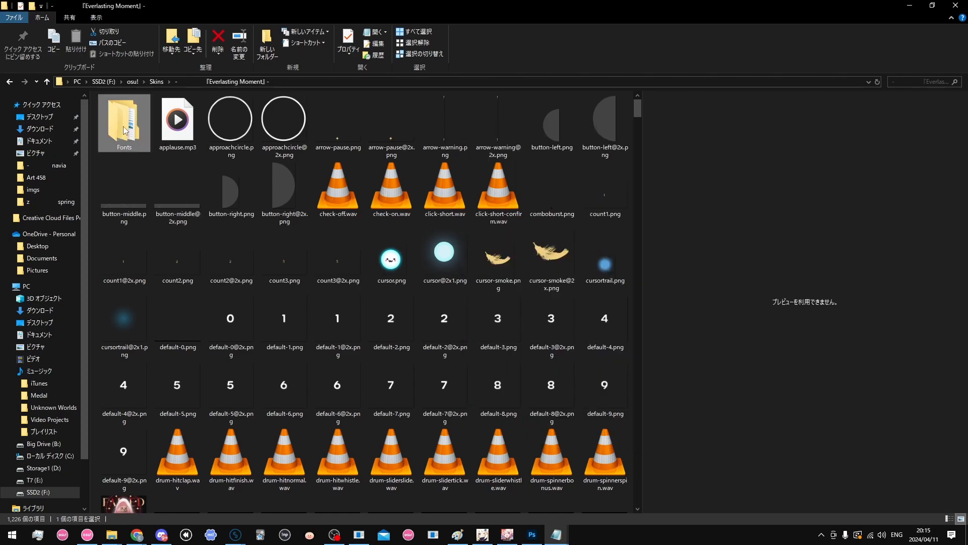
{"action": "double_click", "coordinate": [125, 130]}
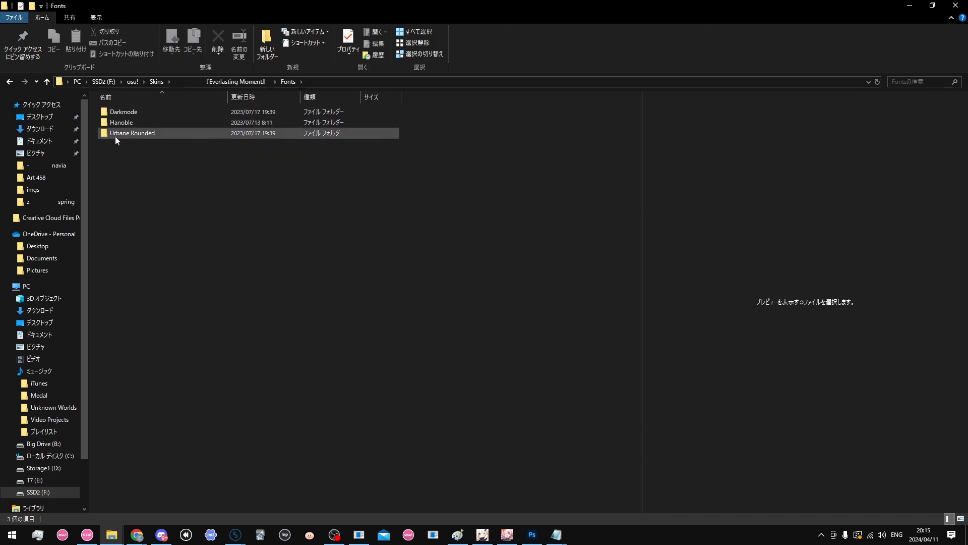
Open the Urbane Rounded folder, select all its number images and compare their names with the end of the HitCirclePrefix path in Skin.ini
{"action": "double_click", "coordinate": [132, 132]}
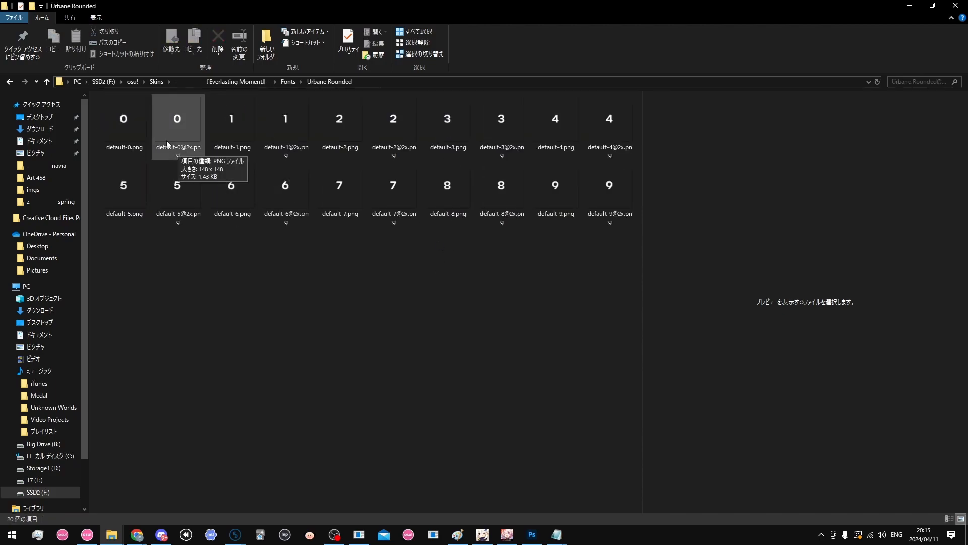
{"action": "left_click", "coordinate": [136, 115]}
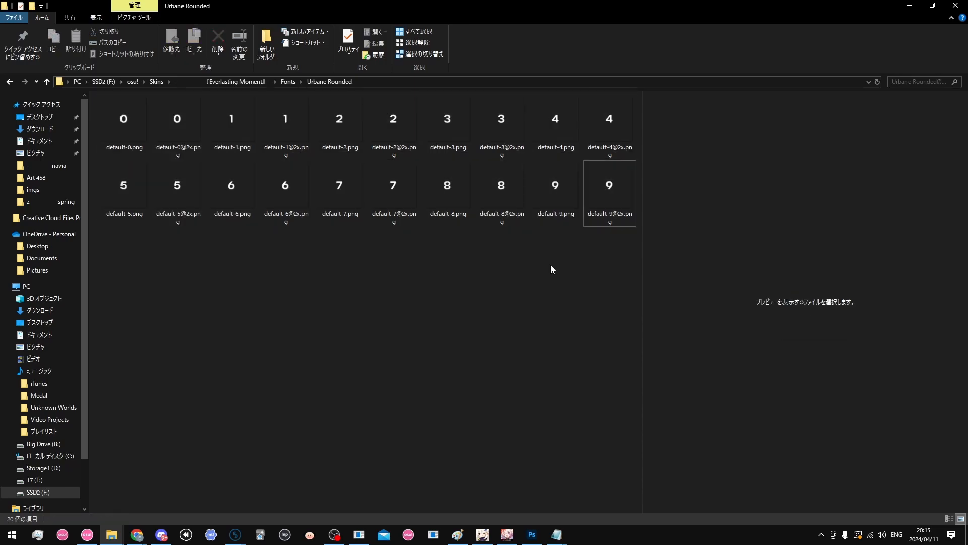
{"action": "left_click", "coordinate": [618, 187], "text": "shift"}
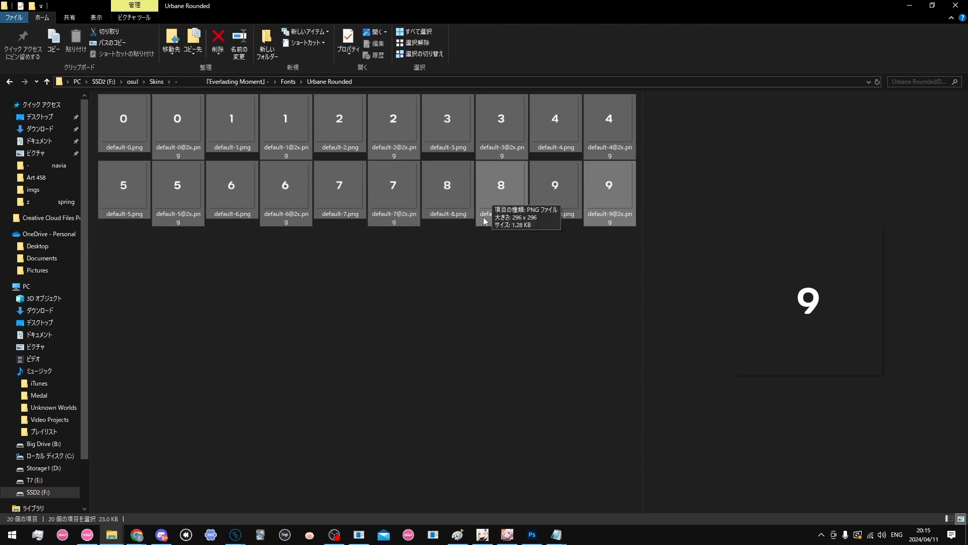
{"action": "key", "text": "alt+Tab"}
{"action": "mouse_move", "coordinate": [621, 303]}
{"action": "left_mouse_down"}
{"action": "mouse_move", "coordinate": [670, 302]}
{"action": "mouse_move", "coordinate": [620, 304]}
{"action": "left_mouse_up"}
{"action": "left_click", "coordinate": [680, 302]}
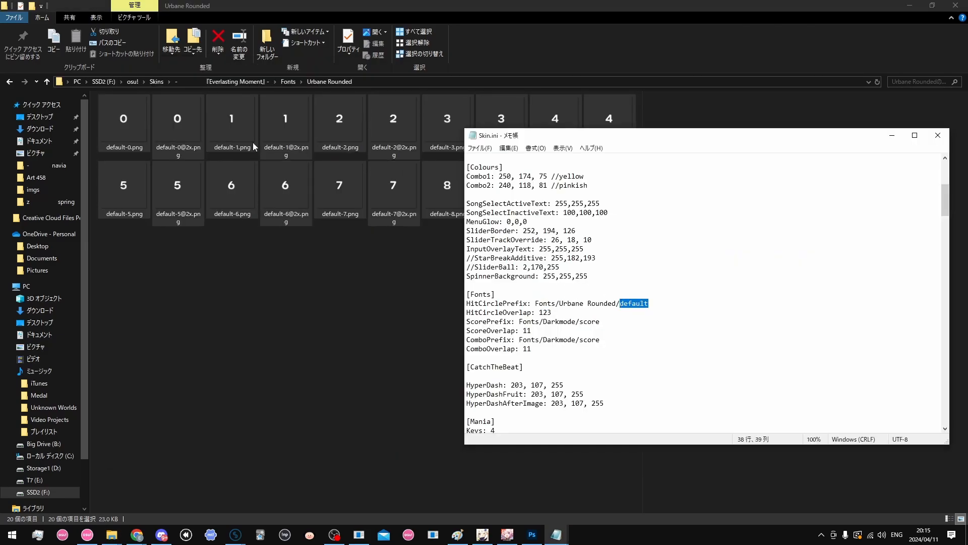
Review the overlap, ScorePrefix and ComboPrefix lines in the Fonts section of Skin.ini
{"action": "left_click", "coordinate": [573, 313]}
{"action": "scroll", "coordinate": [553, 222], "scroll_direction": "down", "scroll_amount": 3}
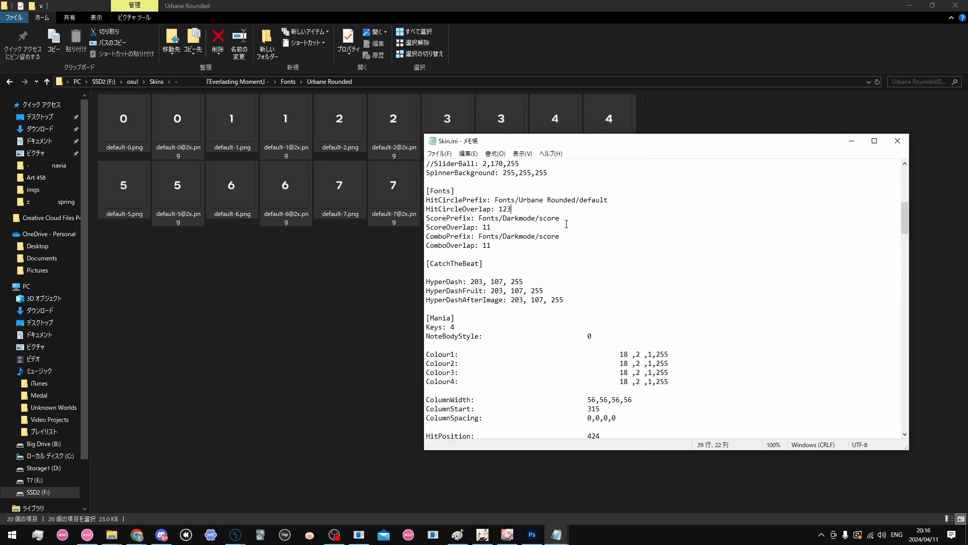
{"action": "scroll", "coordinate": [564, 227], "scroll_direction": "up", "scroll_amount": 2}
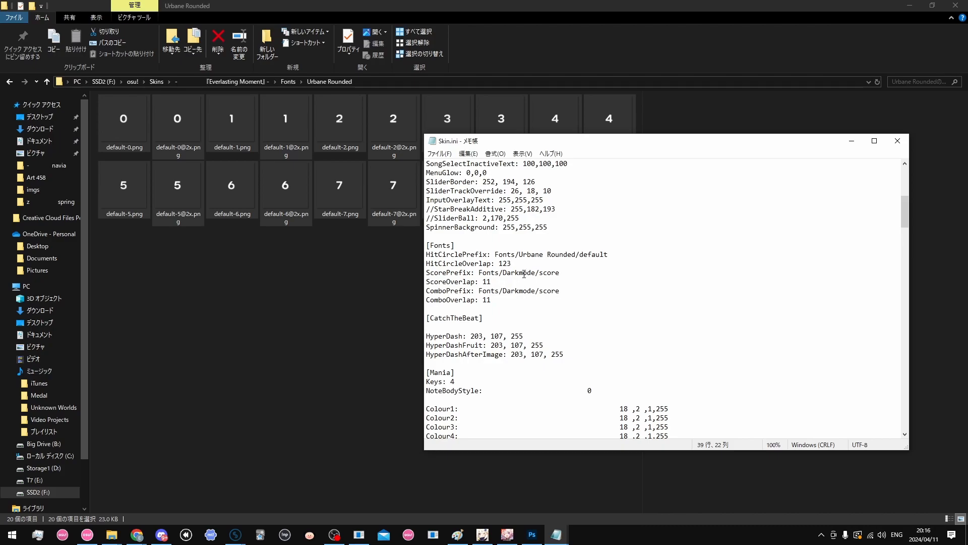
{"action": "left_click_drag", "start_coordinate": [617, 146], "coordinate": [646, 154]}
{"action": "scroll", "coordinate": [580, 253], "scroll_direction": "up", "scroll_amount": 2}
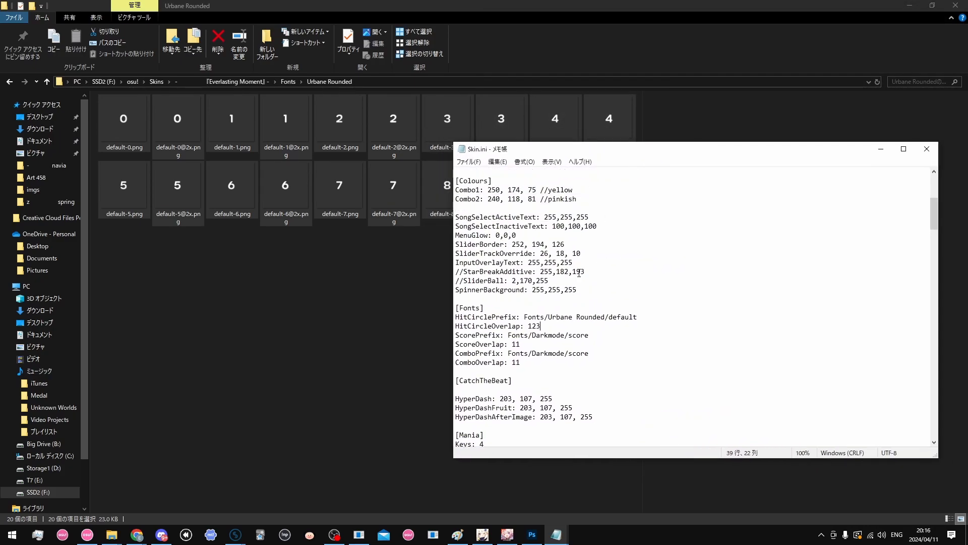
{"action": "scroll", "coordinate": [631, 288], "scroll_direction": "down", "scroll_amount": 1}
{"action": "scroll", "coordinate": [632, 296], "scroll_direction": "up", "scroll_amount": 1}
Highlight the Combo1 and Combo2 values in the Colours section and examine their colour comments
{"action": "scroll", "coordinate": [469, 322], "scroll_direction": "up", "scroll_amount": 5}
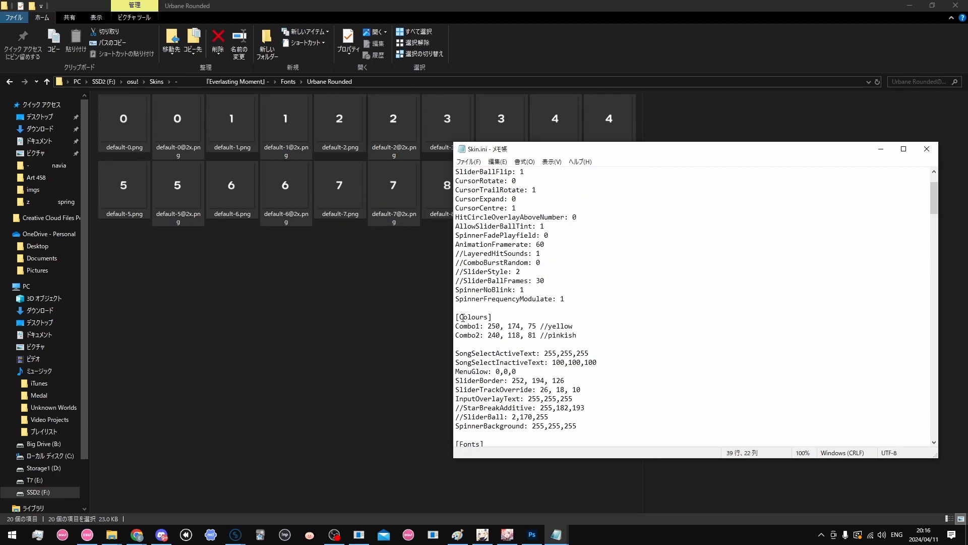
{"action": "left_click_drag", "start_coordinate": [488, 326], "coordinate": [537, 335]}
{"action": "left_click", "coordinate": [540, 326]}
{"action": "left_click", "coordinate": [577, 334]}
Highlight the AnimationFramerate line in the General section of Skin.ini
{"action": "scroll", "coordinate": [562, 333], "scroll_direction": "up", "scroll_amount": 2}
{"action": "left_click_drag", "start_coordinate": [557, 299], "coordinate": [450, 296]}
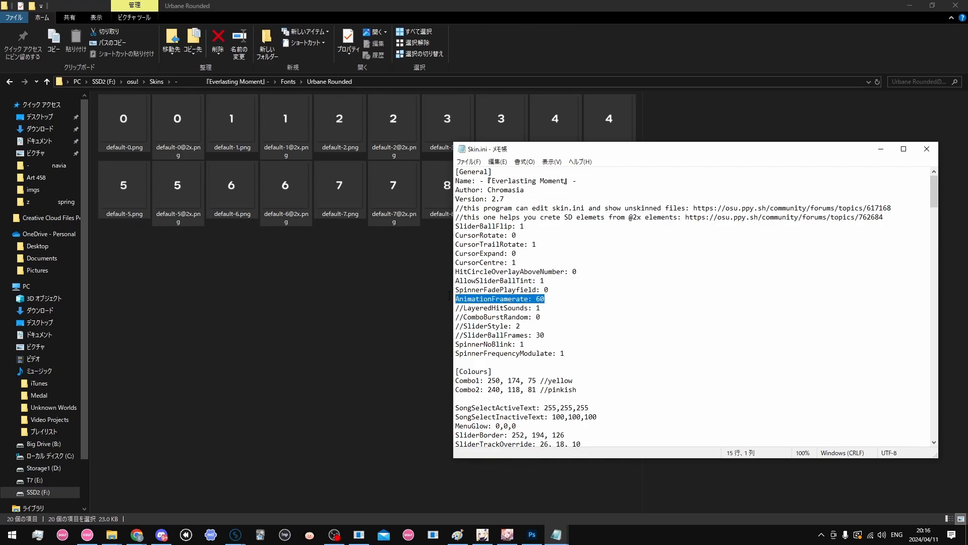
{"action": "left_click", "coordinate": [571, 295]}
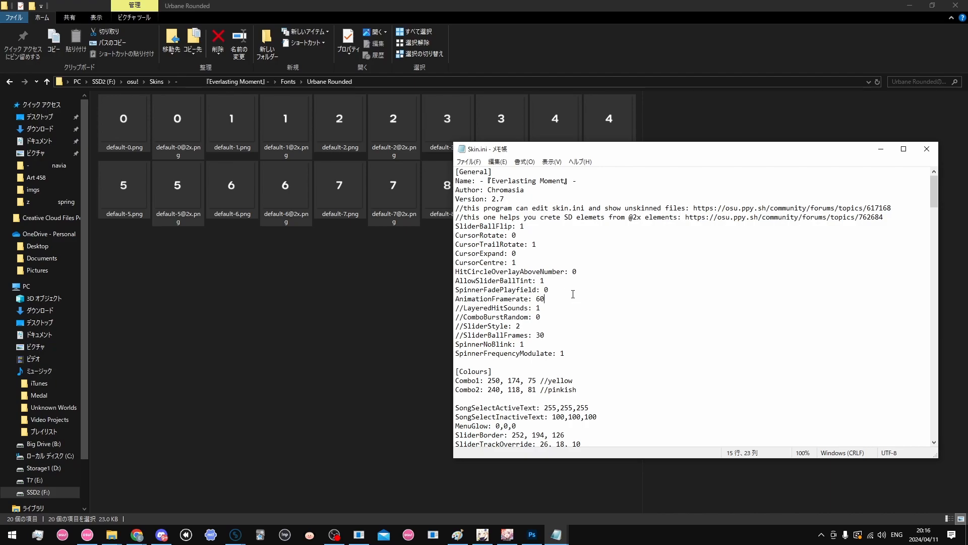
Highlight the SongSelectActiveText and SongSelectInactiveText lines in the Colours section
{"action": "scroll", "coordinate": [574, 294], "scroll_direction": "down", "scroll_amount": 4}
{"action": "left_click_drag", "start_coordinate": [625, 307], "coordinate": [437, 300]}
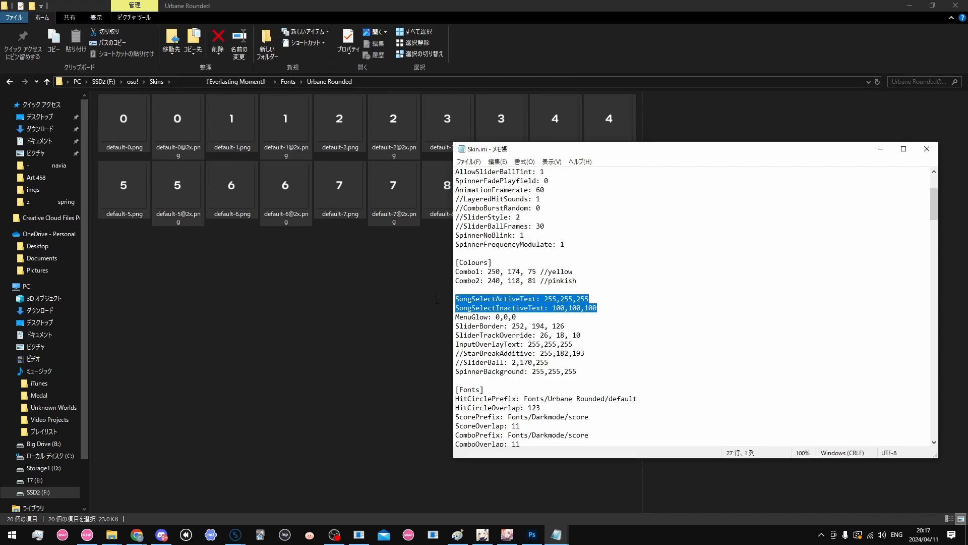
{"action": "left_click_drag", "start_coordinate": [606, 305], "coordinate": [512, 292]}
Switch to osu! and browse several beatmaps in song select to compare the text colours of active and inactive entries
{"action": "left_click", "coordinate": [87, 535]}
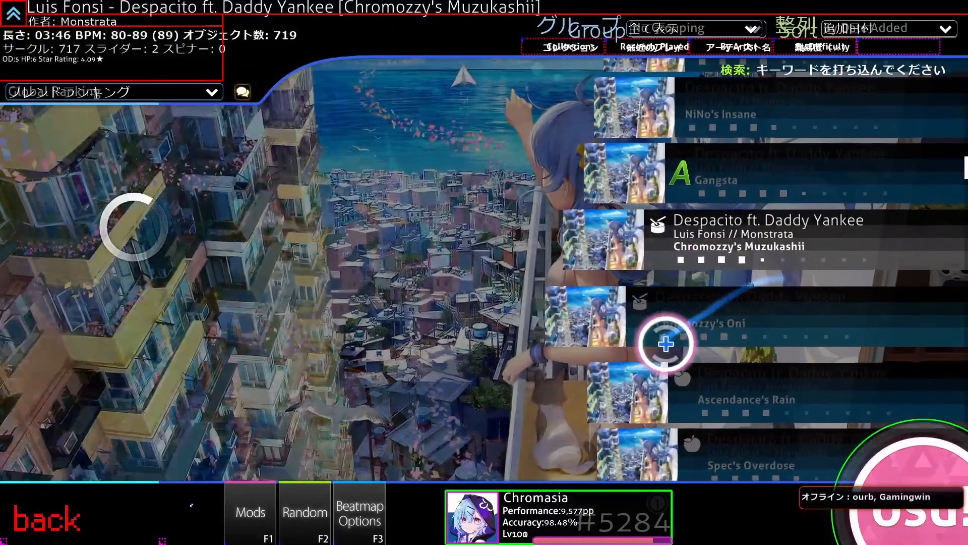
{"action": "scroll", "coordinate": [716, 186], "scroll_direction": "up", "scroll_amount": 5}
{"action": "left_click", "coordinate": [744, 159]}
{"action": "left_click_drag", "start_coordinate": [711, 227], "coordinate": [716, 367]}
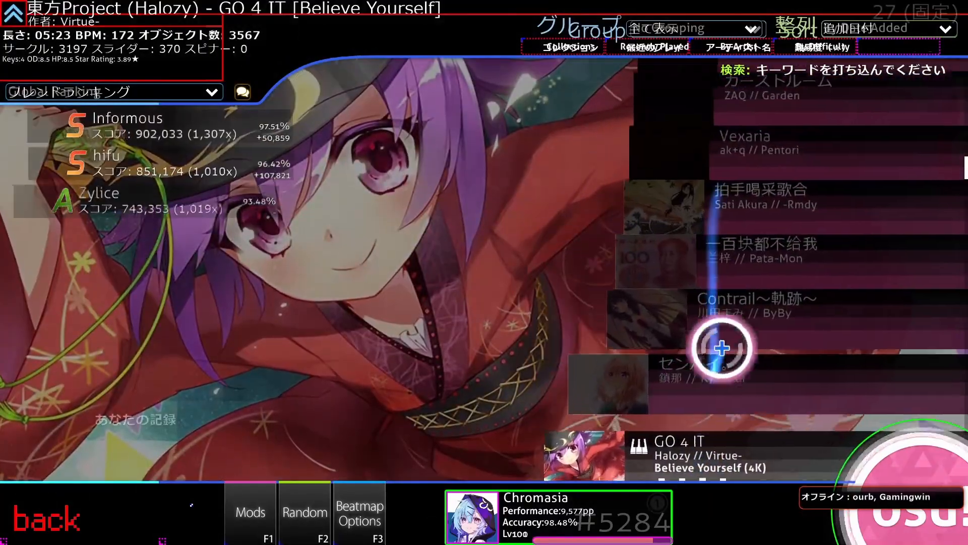
{"action": "left_click", "coordinate": [755, 162]}
{"action": "left_click_drag", "start_coordinate": [753, 166], "coordinate": [724, 419]}
{"action": "left_click", "coordinate": [713, 368]}
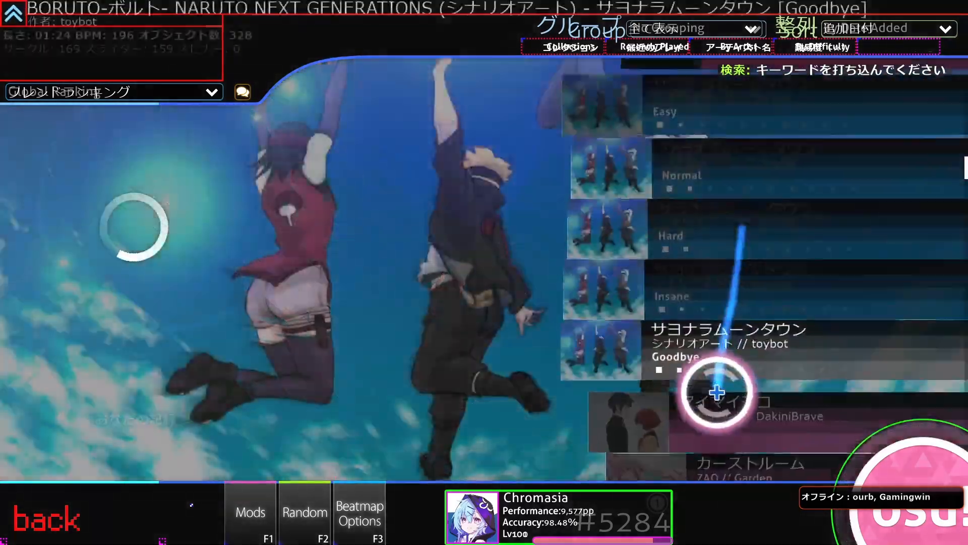
{"action": "left_click", "coordinate": [735, 331]}
{"action": "left_click_drag", "start_coordinate": [698, 199], "coordinate": [694, 435]}
{"action": "left_click", "coordinate": [755, 164]}
{"action": "left_click", "coordinate": [761, 138]}
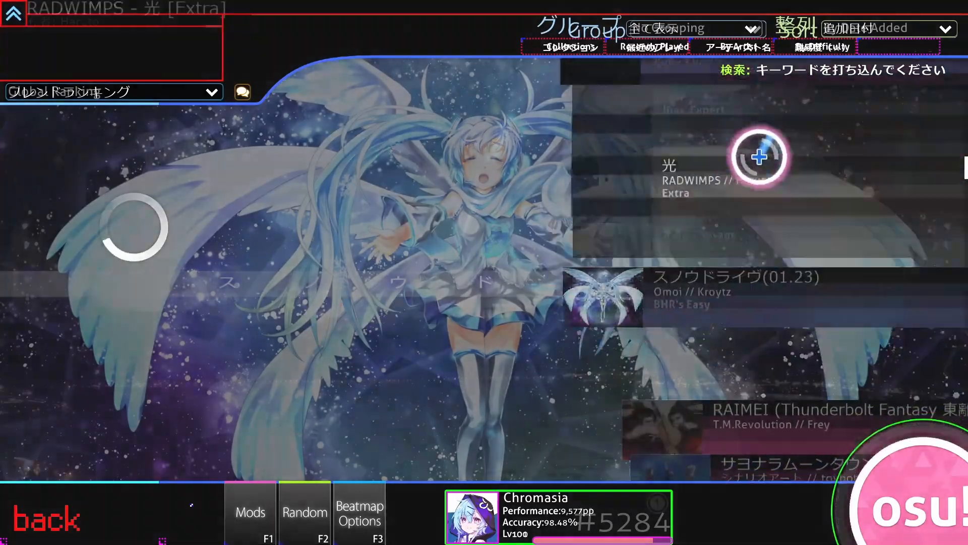
Return to Skin.ini and highlight the SliderBorder and SliderTrackOverride colour values
{"action": "key", "text": "alt+Tab"}
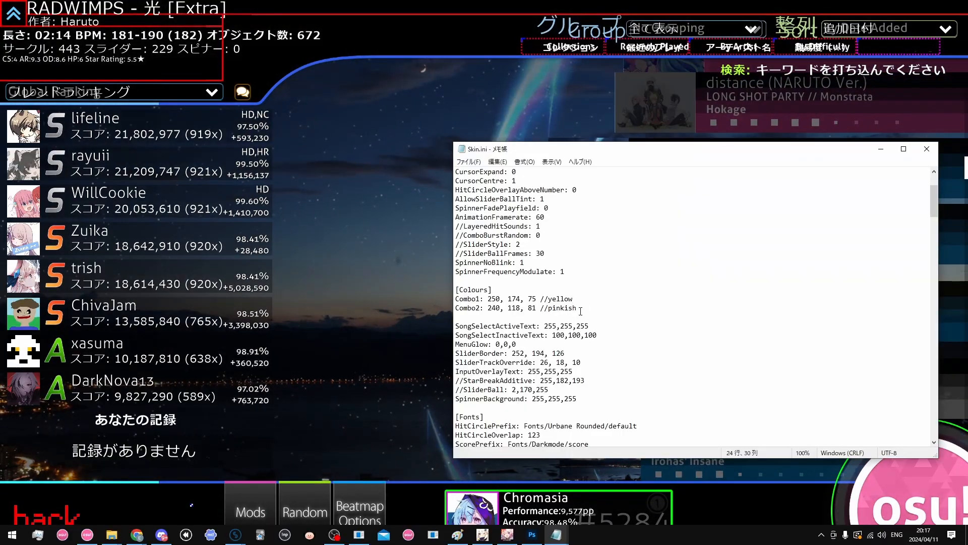
{"action": "scroll", "coordinate": [561, 325], "scroll_direction": "down", "scroll_amount": 2}
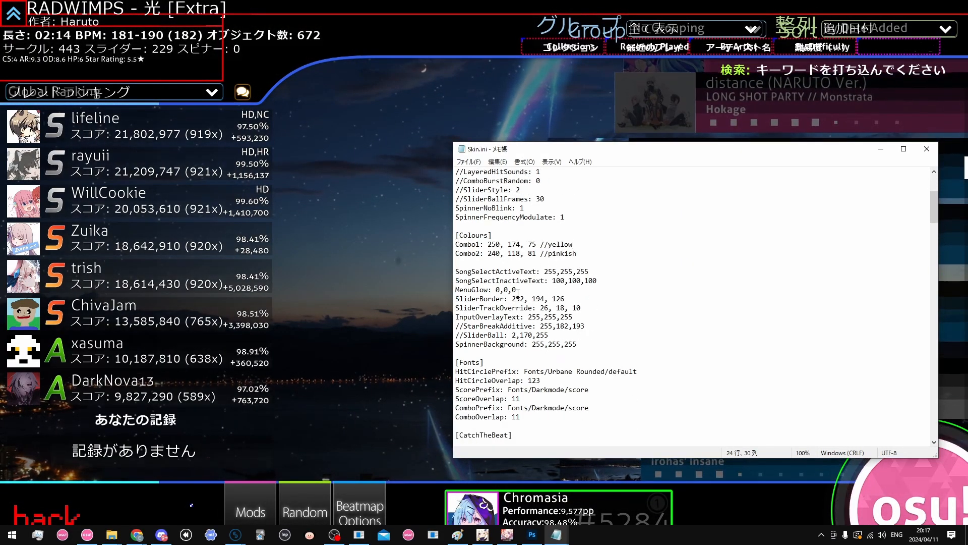
{"action": "left_click_drag", "start_coordinate": [513, 299], "coordinate": [599, 310]}
{"action": "left_click", "coordinate": [598, 310]}
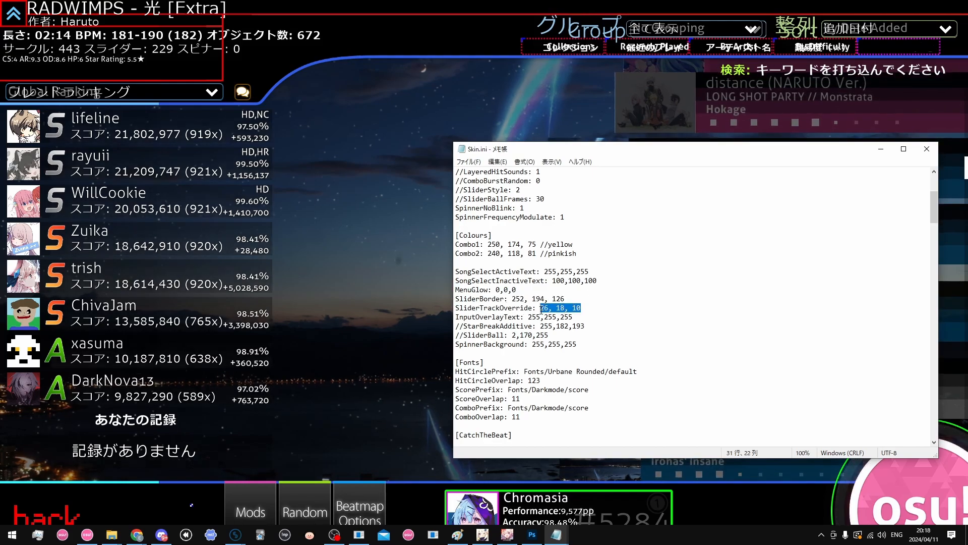
{"action": "left_click_drag", "start_coordinate": [581, 308], "coordinate": [512, 301]}
{"action": "left_click_drag", "start_coordinate": [595, 305], "coordinate": [547, 307]}
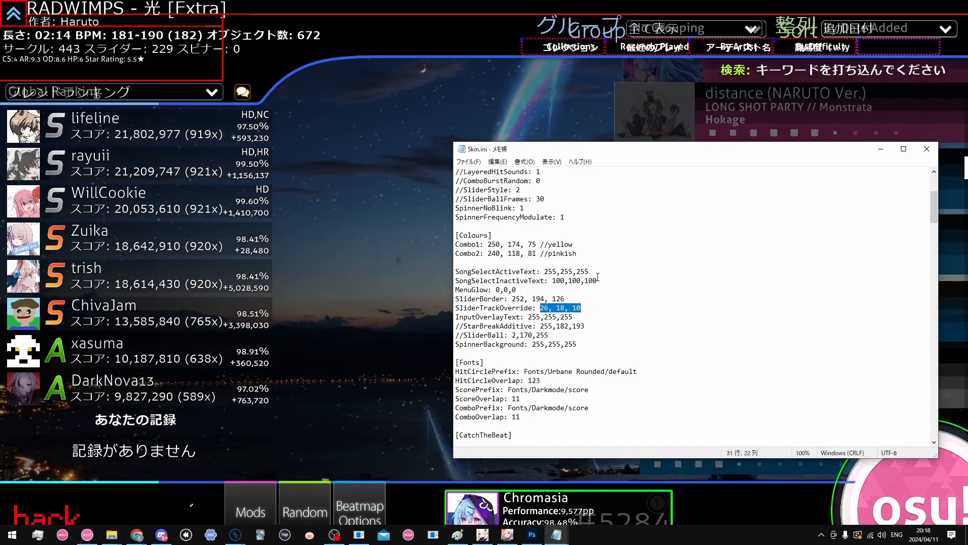
{"action": "left_click", "coordinate": [624, 309]}
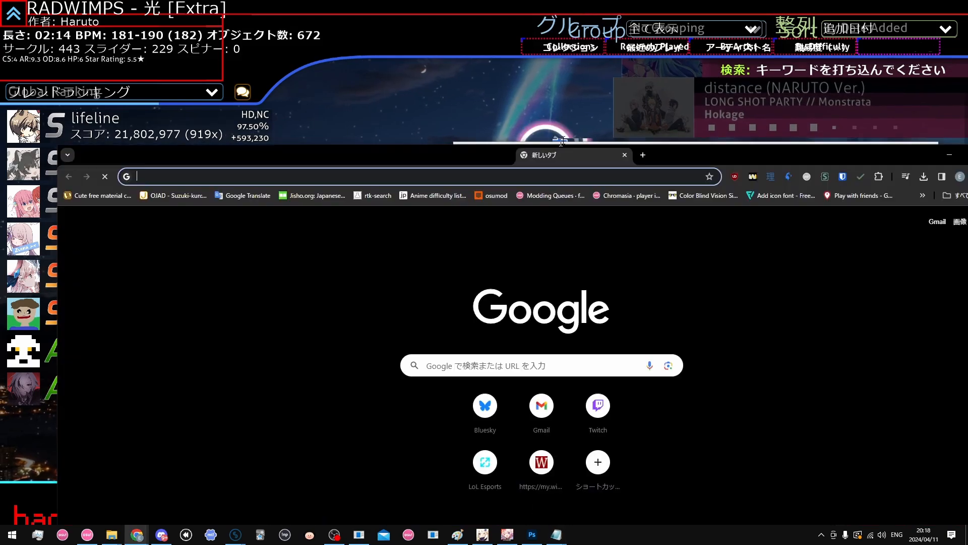
Search the web for "color picker" and pick a light blue with RGB 135, 177, 245
{"action": "left_click_drag", "start_coordinate": [543, 154], "coordinate": [596, 2]}
{"action": "type", "text": "color picker"}
{"action": "key", "text": "Return"}
{"action": "left_click_drag", "start_coordinate": [398, 263], "coordinate": [378, 259]}
{"action": "scroll", "coordinate": [455, 348], "scroll_direction": "down", "scroll_amount": 1}
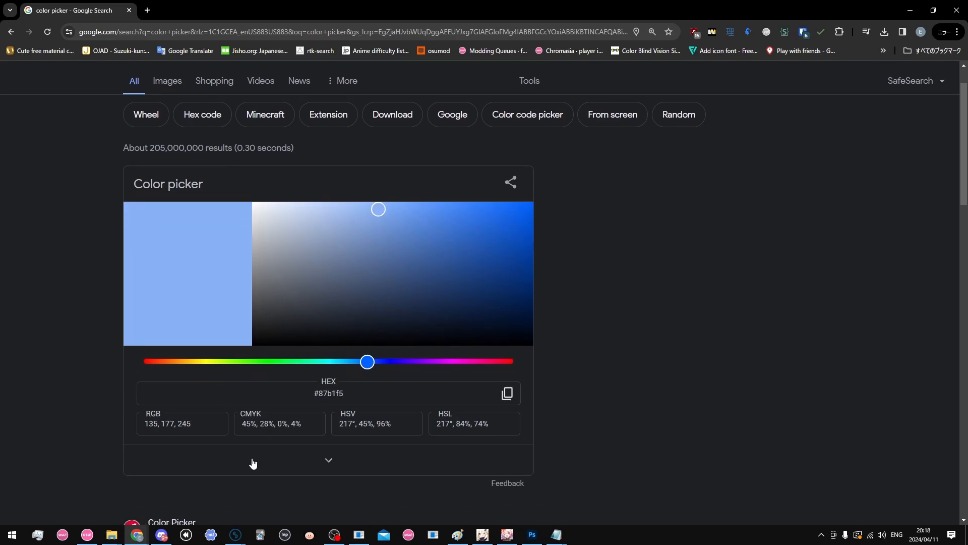
Put the browser away and read through the Mania section of Skin.ini, from its column settings to the note image entries
{"action": "left_click", "coordinate": [136, 534]}
{"action": "scroll", "coordinate": [545, 333], "scroll_direction": "up", "scroll_amount": 6}
{"action": "left_click_drag", "start_coordinate": [931, 227], "coordinate": [907, 247]}
{"action": "scroll", "coordinate": [911, 239], "scroll_direction": "up", "scroll_amount": 2}
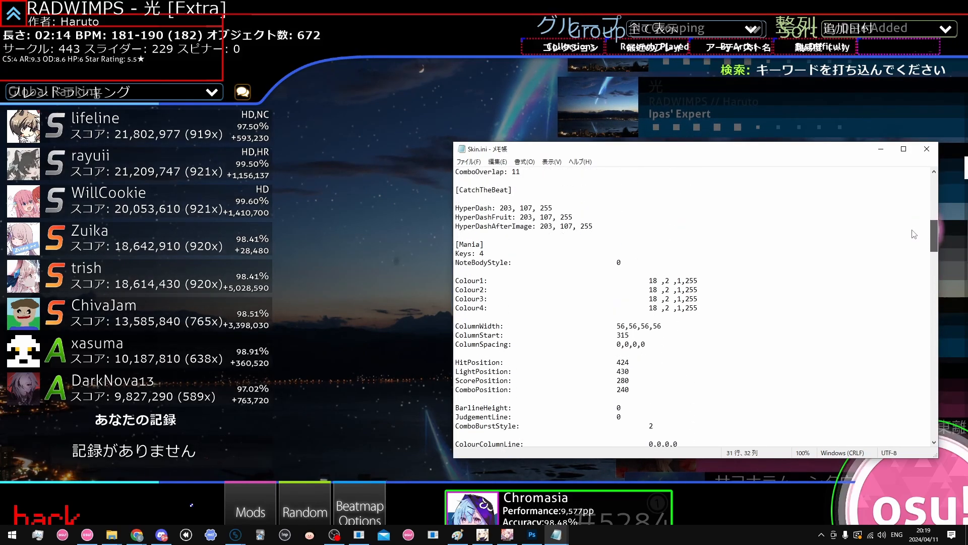
{"action": "scroll", "coordinate": [911, 234], "scroll_direction": "down", "scroll_amount": 1}
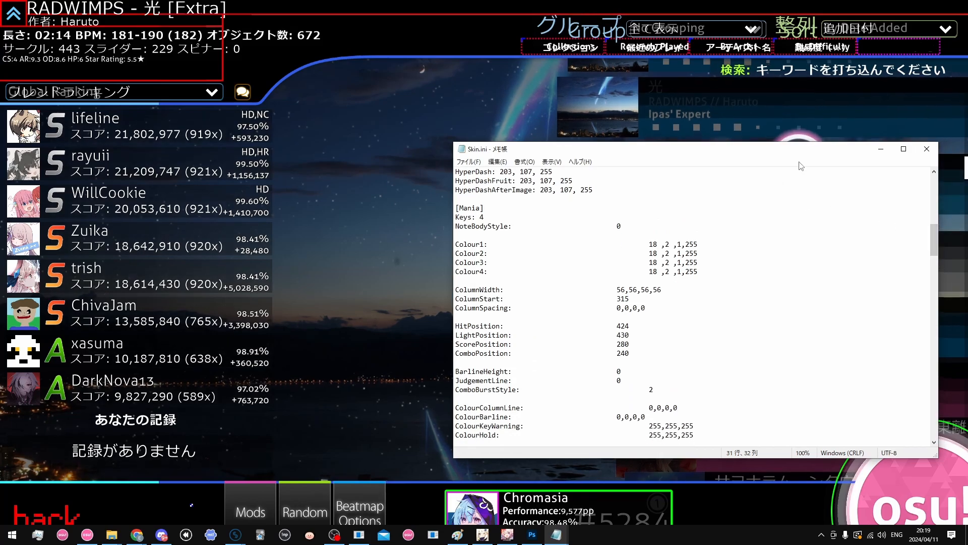
{"action": "left_click_drag", "start_coordinate": [802, 149], "coordinate": [680, 141]}
{"action": "scroll", "coordinate": [460, 240], "scroll_direction": "down", "scroll_amount": 4}
{"action": "scroll", "coordinate": [460, 239], "scroll_direction": "up", "scroll_amount": 4}
{"action": "scroll", "coordinate": [459, 240], "scroll_direction": "down", "scroll_amount": 10}
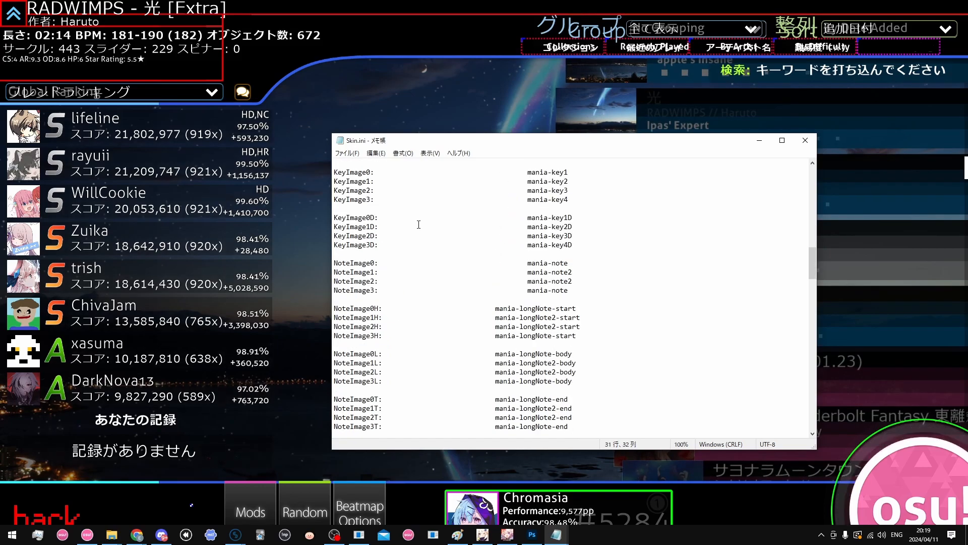
Highlight the KeyImage and NoteImage entries in the Mania section
{"action": "scroll", "coordinate": [419, 224], "scroll_direction": "up", "scroll_amount": 5}
{"action": "left_click_drag", "start_coordinate": [377, 280], "coordinate": [605, 389]}
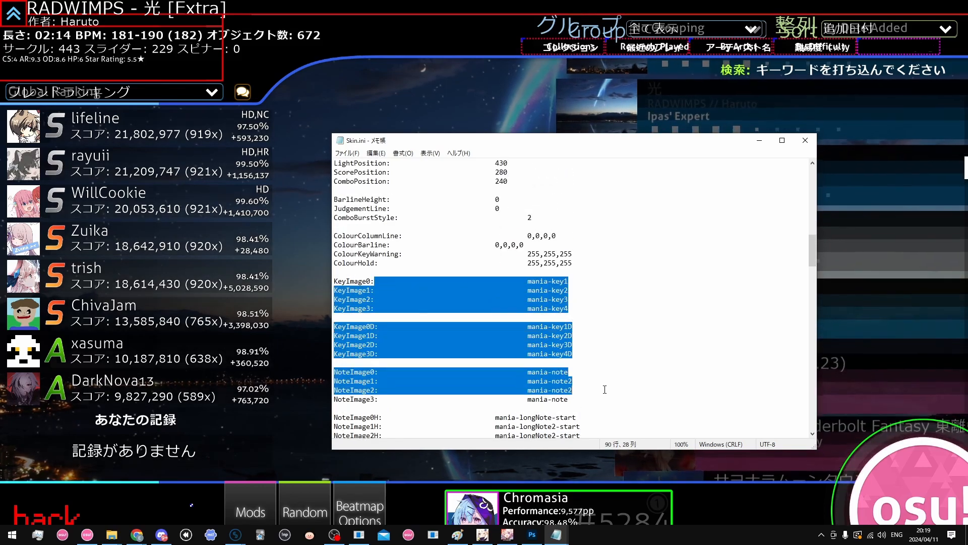
{"action": "left_click", "coordinate": [609, 387]}
Highlight the HitPosition, LightPosition and ScorePosition lines in the Mania section and return to the Colours and Fonts sections
{"action": "scroll", "coordinate": [595, 353], "scroll_direction": "up", "scroll_amount": 3}
{"action": "left_click", "coordinate": [533, 248]}
{"action": "left_click_drag", "start_coordinate": [532, 257], "coordinate": [325, 238]}
{"action": "left_click", "coordinate": [525, 256]}
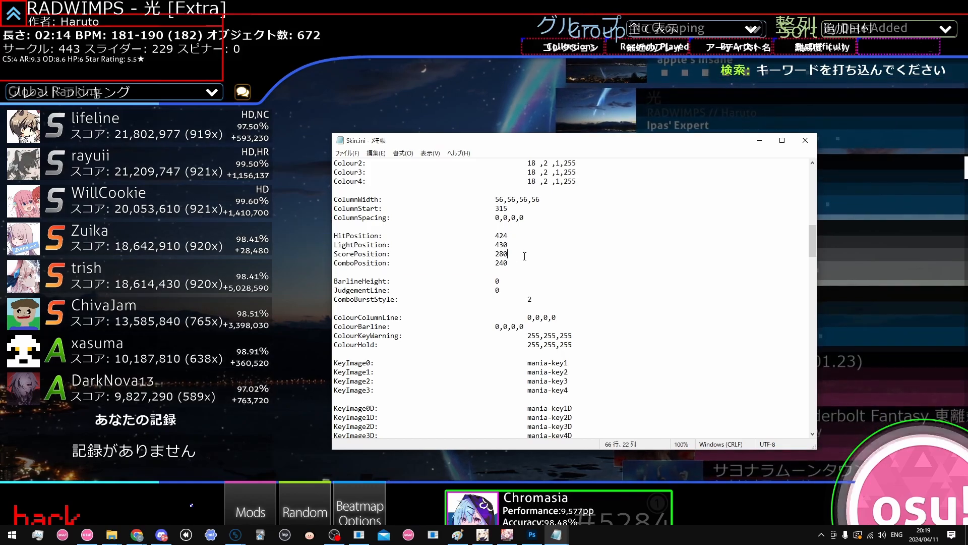
{"action": "scroll", "coordinate": [525, 259], "scroll_direction": "up", "scroll_amount": 13}
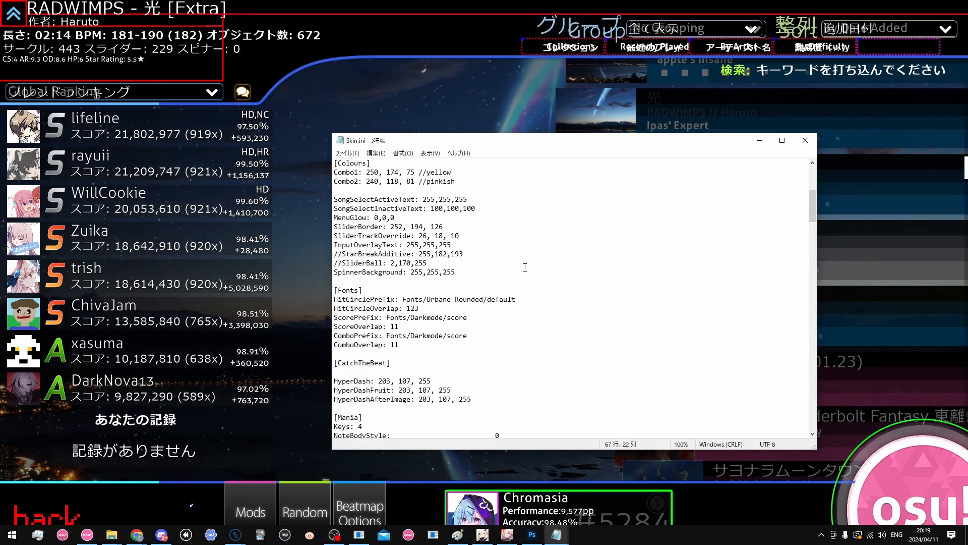
Open the top leaderboard score in osu! and examine the matching layout in Ranking Panel.psd in Photoshop
{"action": "key", "text": "alt+Tab"}
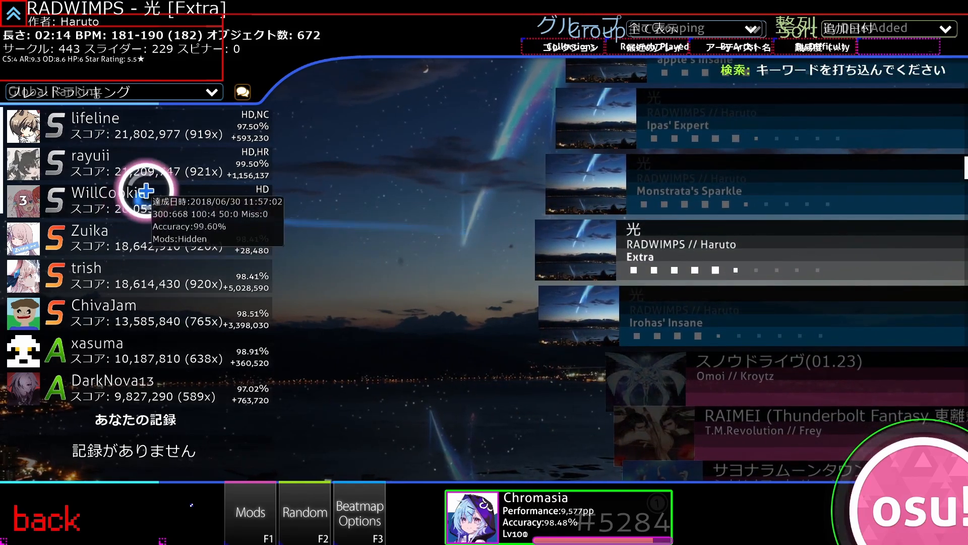
{"action": "left_click", "coordinate": [141, 128]}
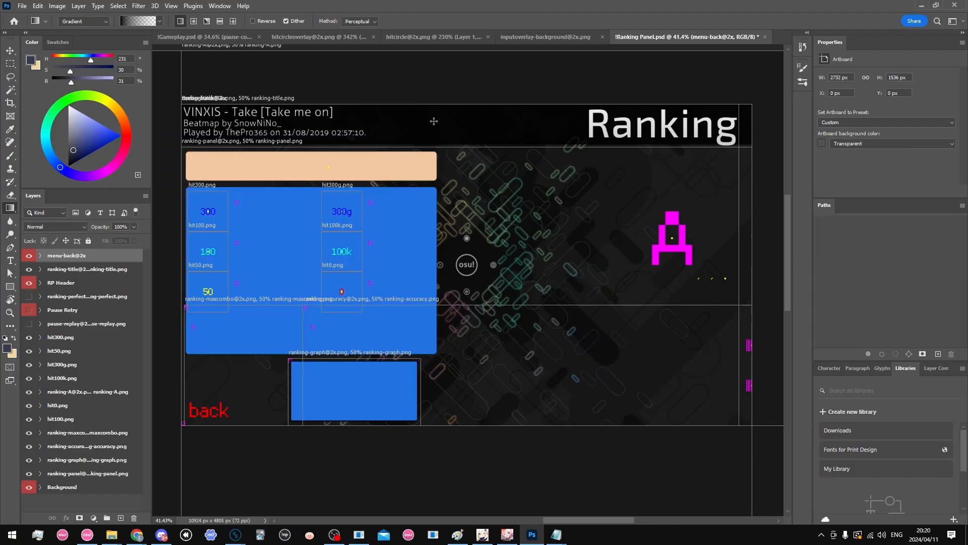
{"action": "scroll", "coordinate": [432, 138], "scroll_direction": "down", "scroll_amount": 3}
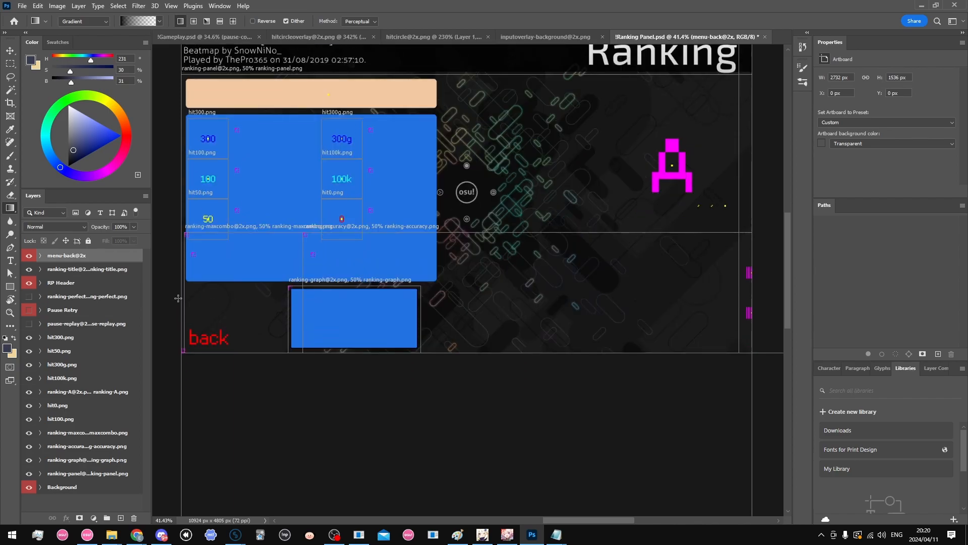
{"action": "scroll", "coordinate": [107, 290], "scroll_direction": "up", "scroll_amount": 3}
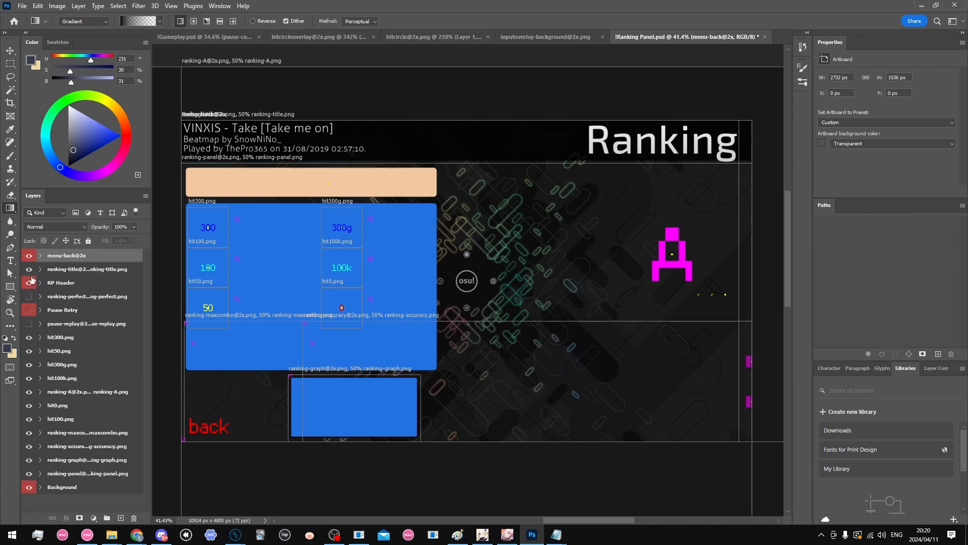
{"action": "left_click", "coordinate": [218, 256], "text": "ctrl"}
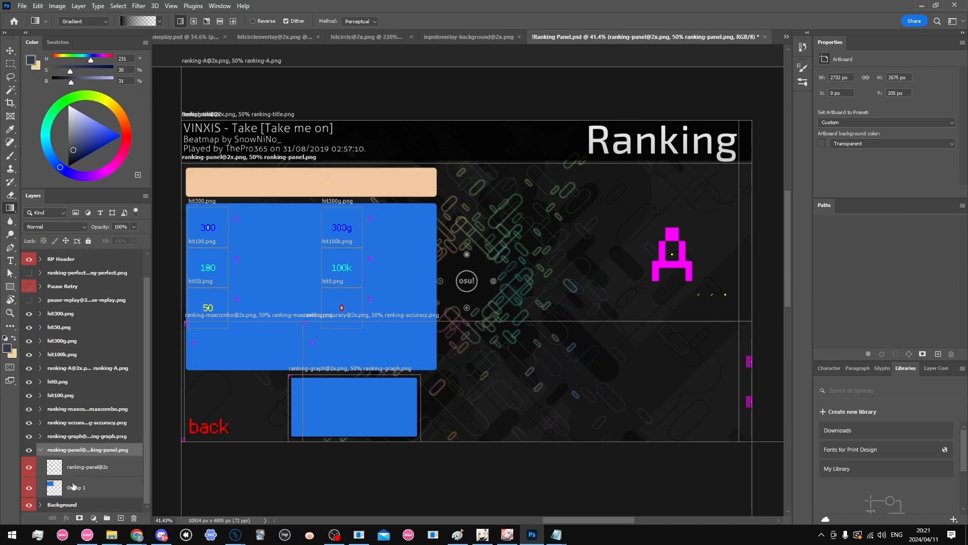
{"action": "scroll", "coordinate": [382, 293], "scroll_direction": "down", "scroll_amount": 1}
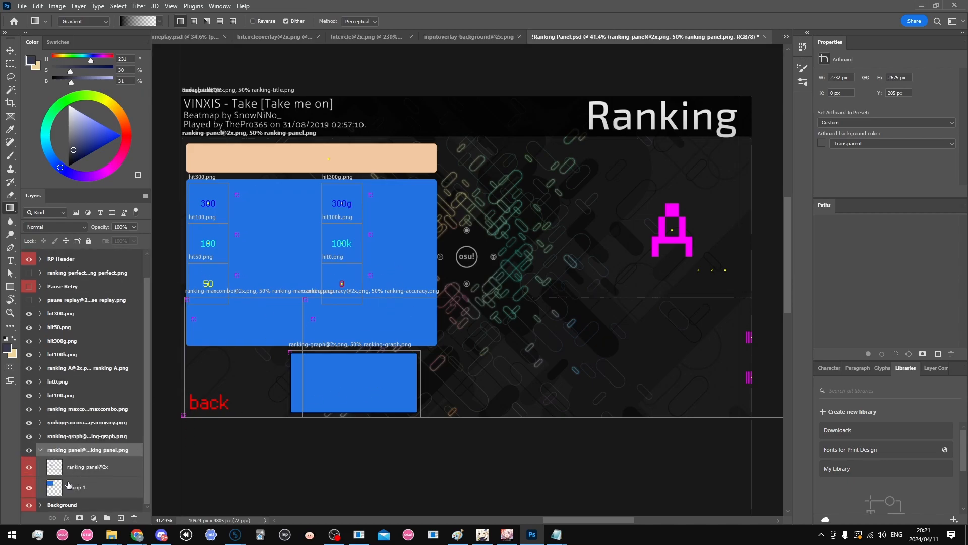
{"action": "scroll", "coordinate": [589, 351], "scroll_direction": "down", "scroll_amount": 10}
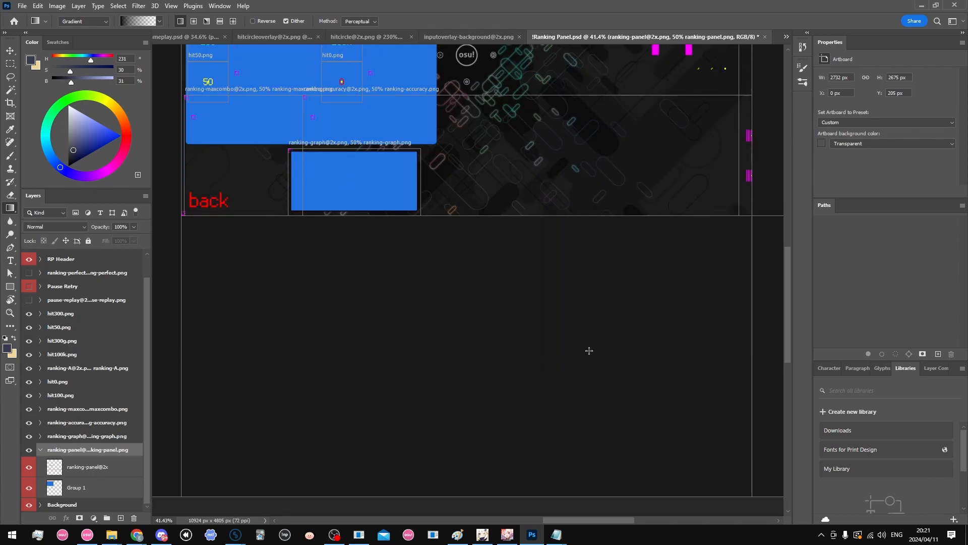
{"action": "scroll", "coordinate": [589, 351], "scroll_direction": "up", "scroll_amount": 10}
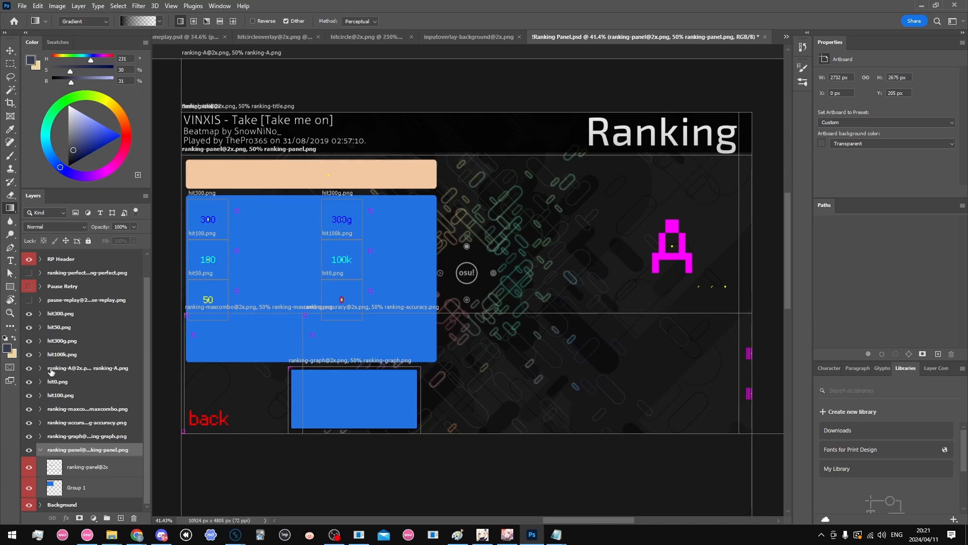
Hide the RP Header group and examine the Local, Online and Beatmap sections below the ranking screen
{"action": "scroll", "coordinate": [126, 322], "scroll_direction": "up", "scroll_amount": 1}
{"action": "left_click", "coordinate": [28, 284]}
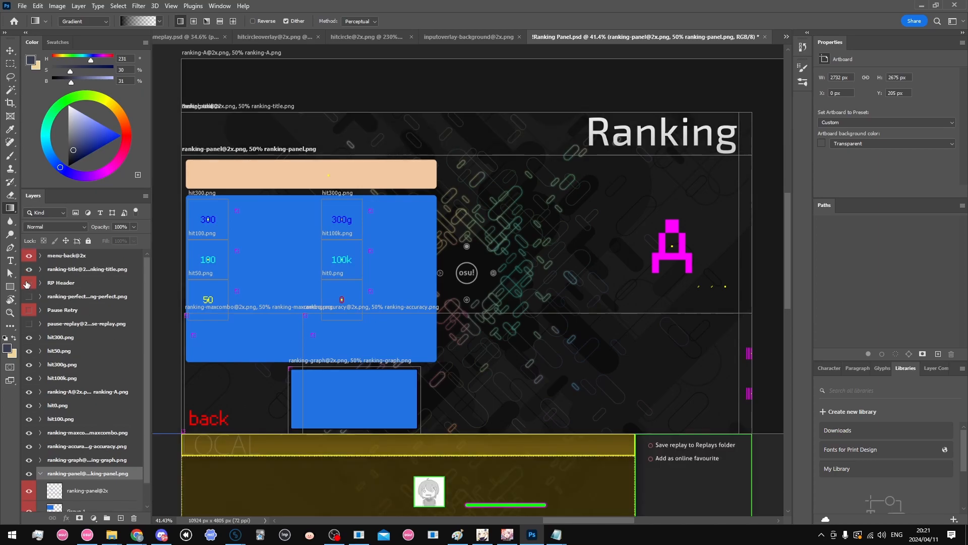
{"action": "scroll", "coordinate": [320, 313], "scroll_direction": "down", "scroll_amount": 6}
{"action": "scroll", "coordinate": [81, 392], "scroll_direction": "down", "scroll_amount": 1}
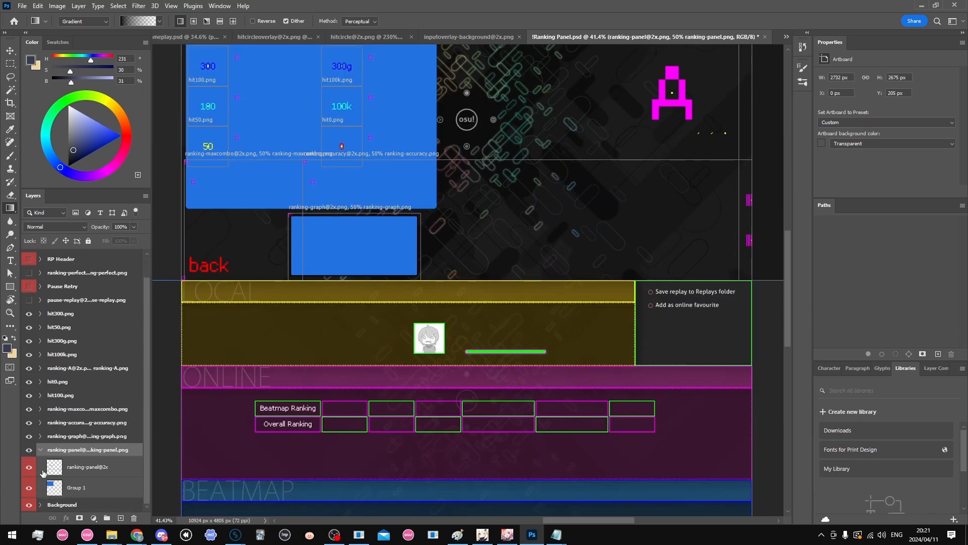
Select the Group 1 layer of the ranking panel artboard and compare the panel's extent with the Local, Online and Beatmap sections
{"action": "left_click", "coordinate": [76, 488]}
{"action": "scroll", "coordinate": [306, 335], "scroll_direction": "up", "scroll_amount": 5}
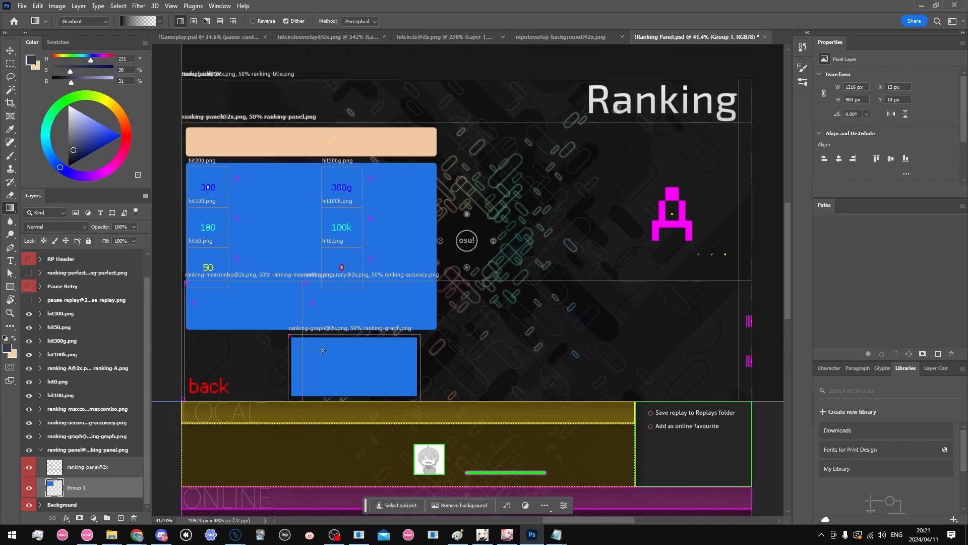
{"action": "scroll", "coordinate": [269, 267], "scroll_direction": "down", "scroll_amount": 2}
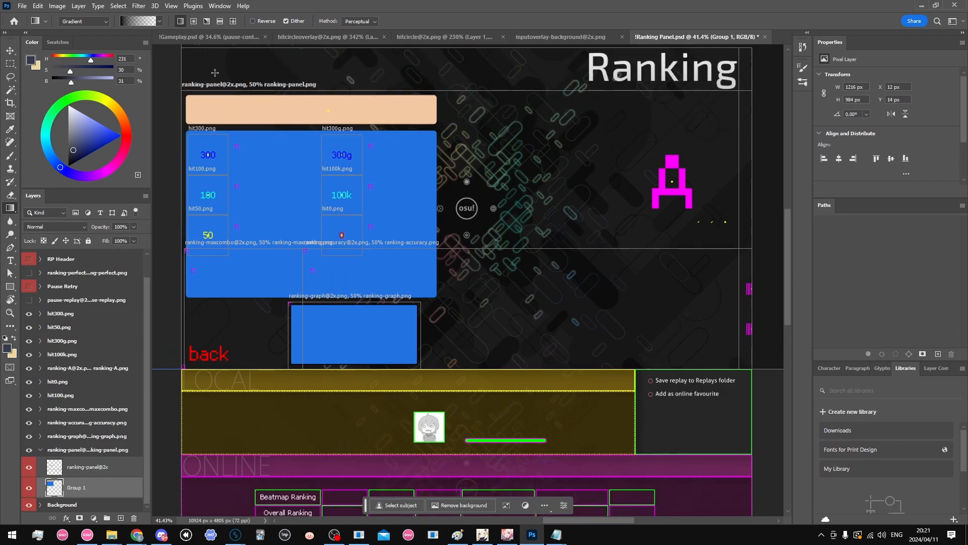
{"action": "scroll", "coordinate": [190, 89], "scroll_direction": "up", "scroll_amount": 1}
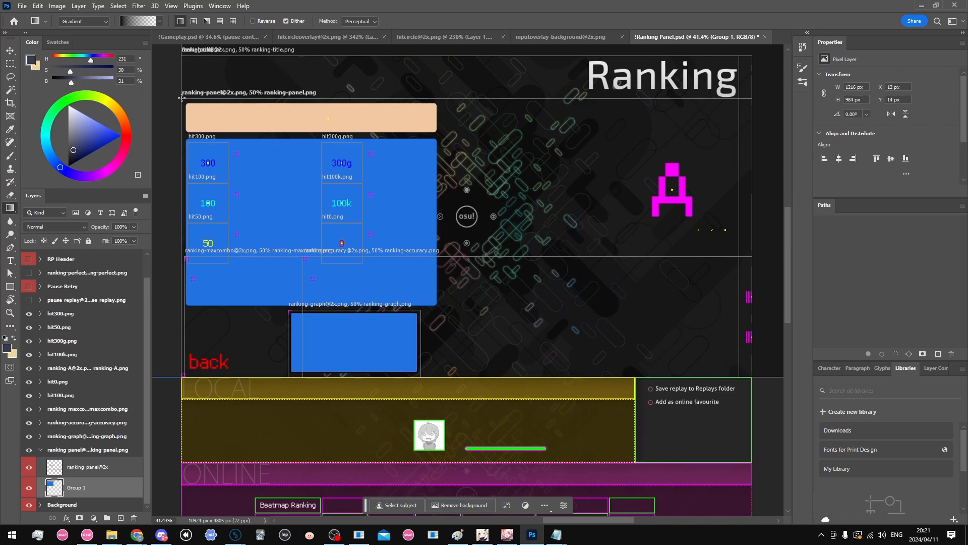
{"action": "scroll", "coordinate": [720, 410], "scroll_direction": "down", "scroll_amount": 5}
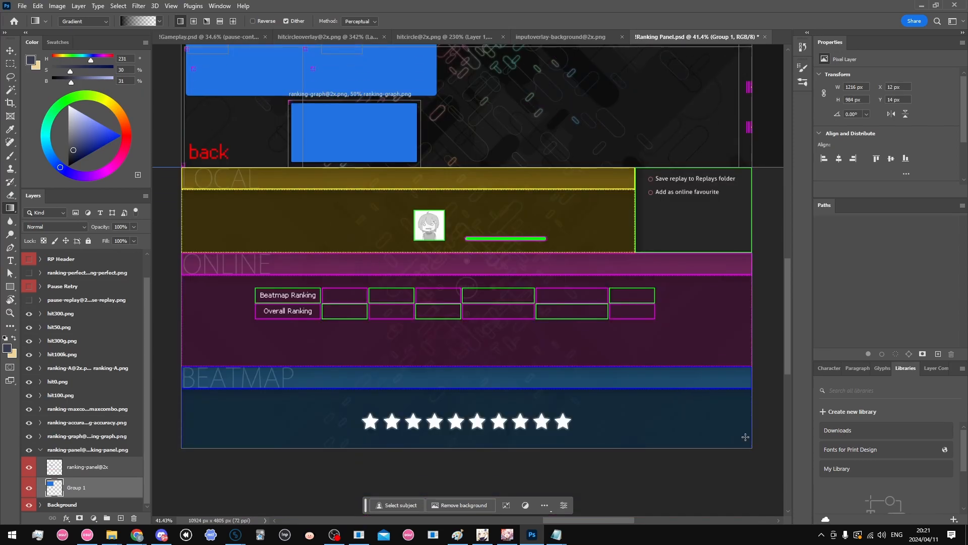
{"action": "scroll", "coordinate": [601, 400], "scroll_direction": "up", "scroll_amount": 7}
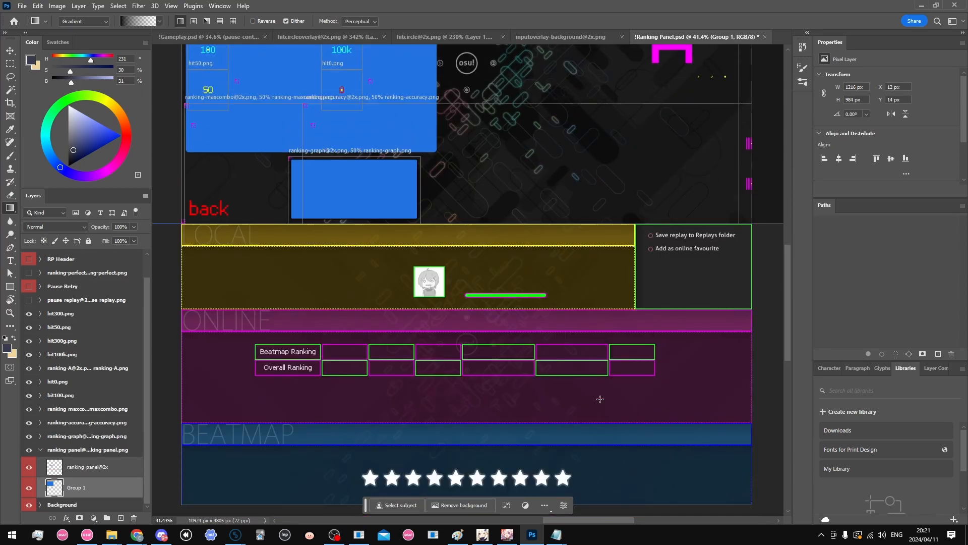
{"action": "scroll", "coordinate": [585, 372], "scroll_direction": "down", "scroll_amount": 1}
{"action": "scroll", "coordinate": [75, 303], "scroll_direction": "up", "scroll_amount": 1}
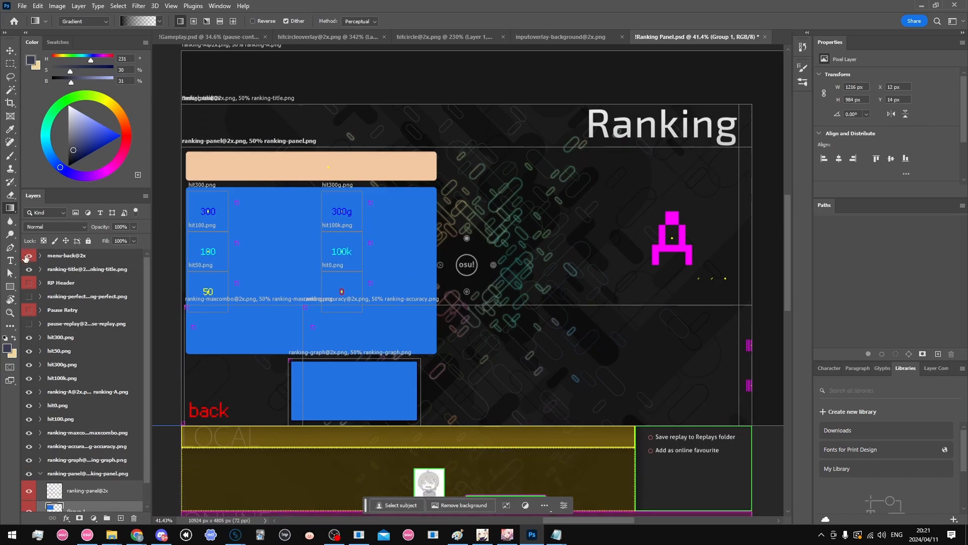
{"action": "scroll", "coordinate": [377, 292], "scroll_direction": "down", "scroll_amount": 5}
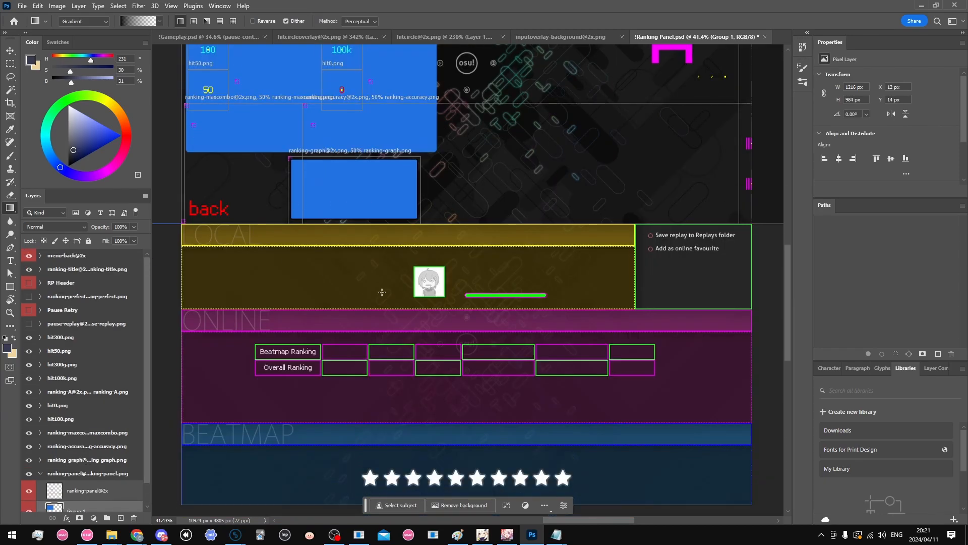
{"action": "scroll", "coordinate": [382, 292], "scroll_direction": "up", "scroll_amount": 2}
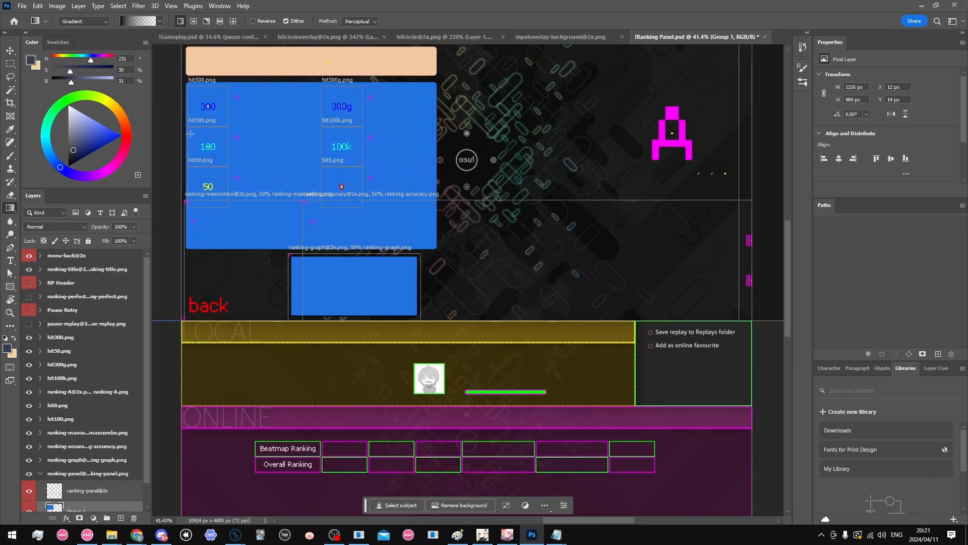
Select the background image with the Move tool to check its extent, deselect it, and review the full ranking layout
{"action": "left_click", "coordinate": [19, 52]}
{"action": "left_click", "coordinate": [670, 208]}
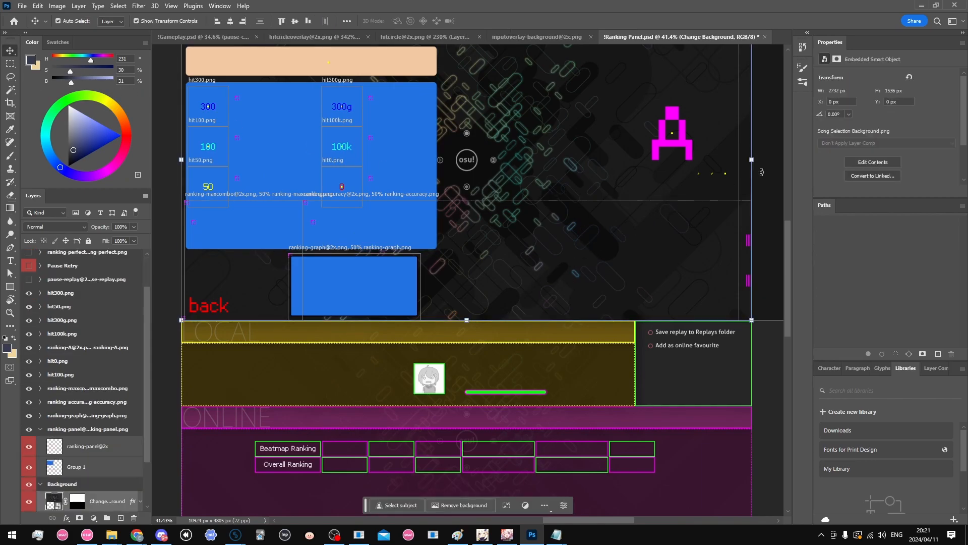
{"action": "left_click", "coordinate": [770, 365]}
{"action": "scroll", "coordinate": [485, 305], "scroll_direction": "down", "scroll_amount": 2}
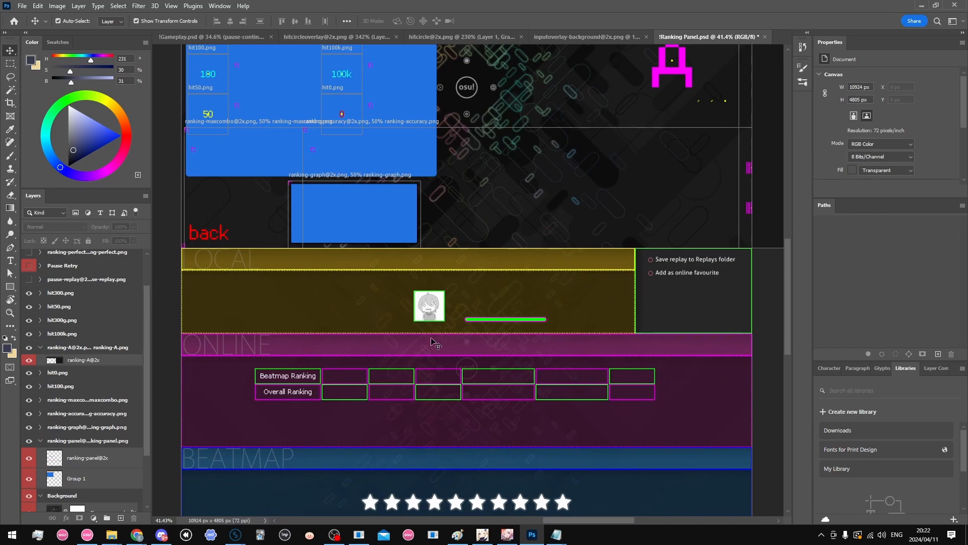
{"action": "scroll", "coordinate": [444, 342], "scroll_direction": "down", "scroll_amount": 1}
{"action": "scroll", "coordinate": [704, 311], "scroll_direction": "up", "scroll_amount": 5}
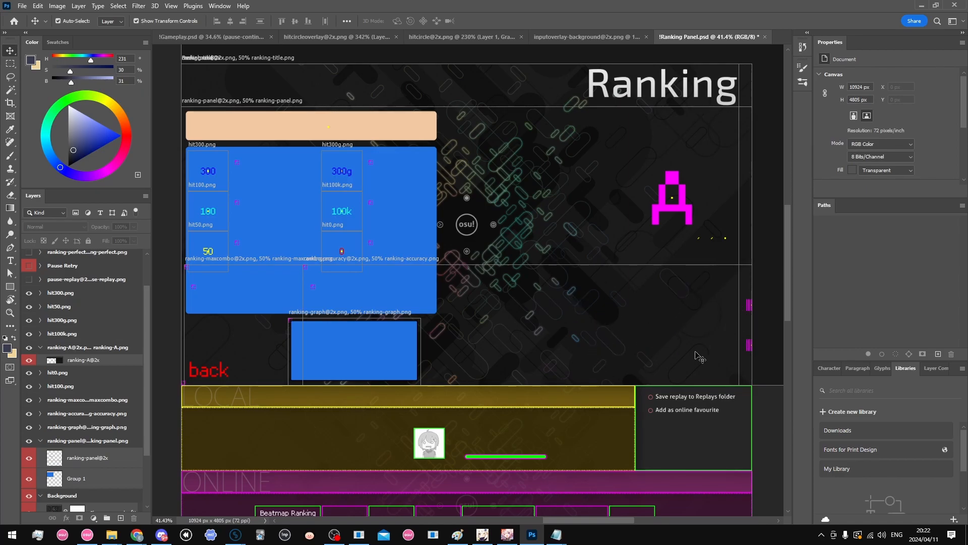
{"action": "scroll", "coordinate": [631, 328], "scroll_direction": "up", "scroll_amount": 1}
{"action": "scroll", "coordinate": [635, 317], "scroll_direction": "up", "scroll_amount": 1}
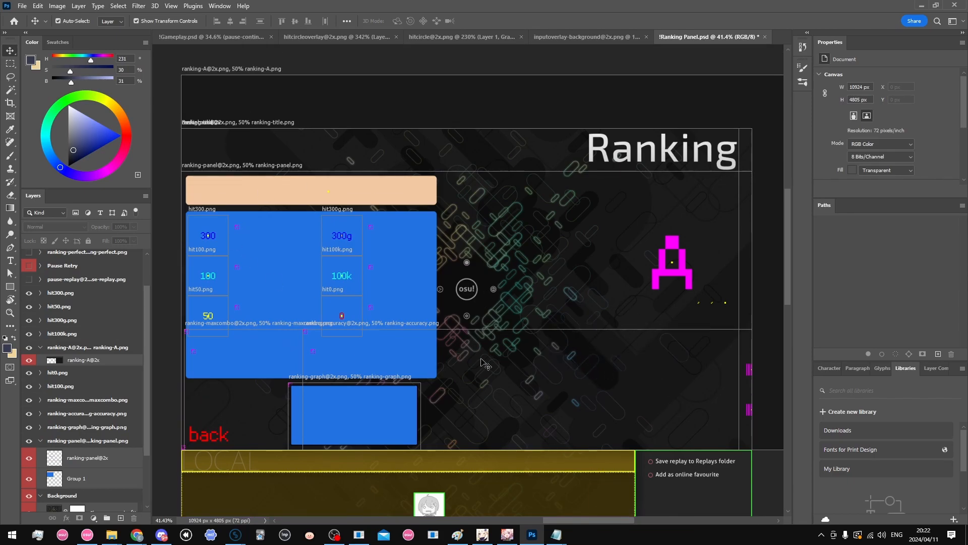
Switch to osu!, return from the score results to song selection, and check the skin options
{"action": "left_click", "coordinate": [87, 536]}
{"action": "key", "text": "Escape"}
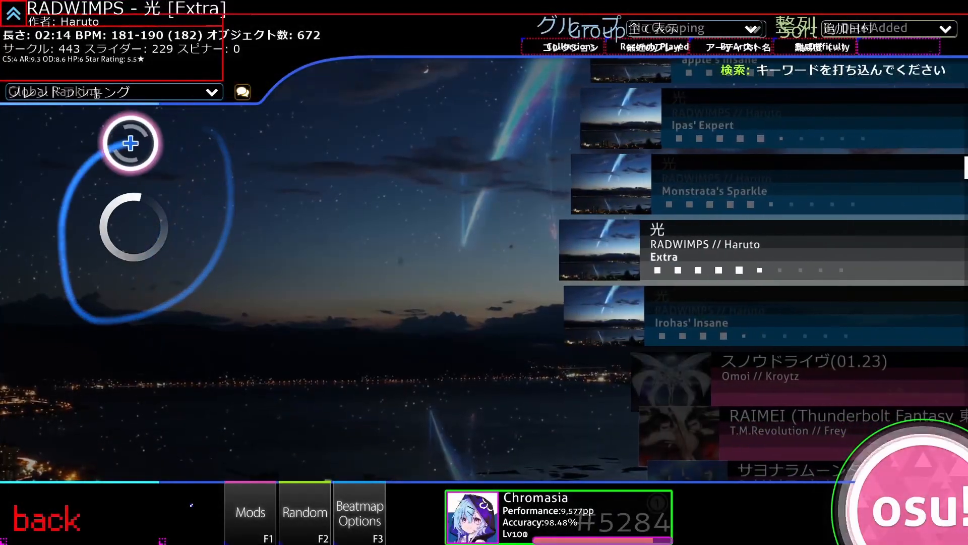
{"action": "scroll", "coordinate": [447, 287], "scroll_direction": "down", "scroll_amount": 3}
{"action": "scroll", "coordinate": [426, 287], "scroll_direction": "up", "scroll_amount": 5}
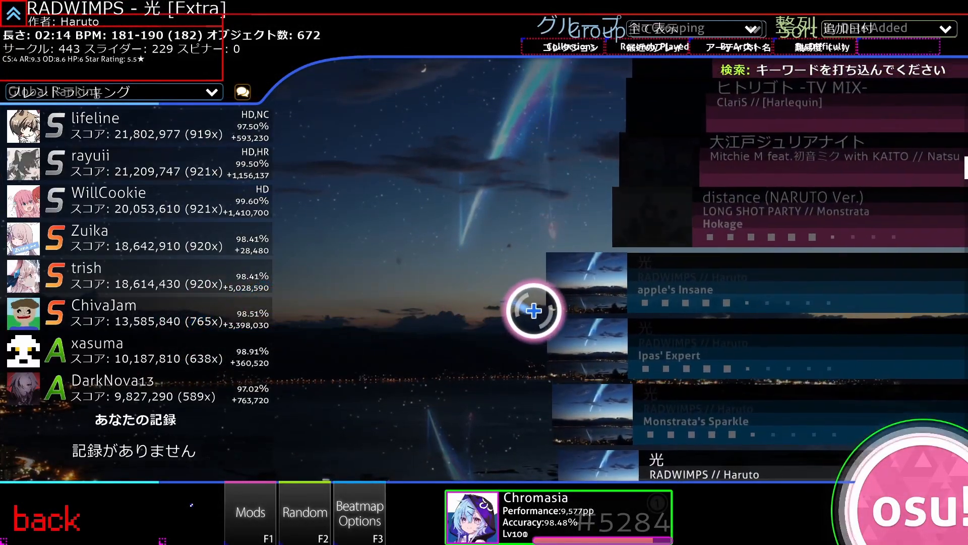
{"action": "key", "text": "ctrl+o"}
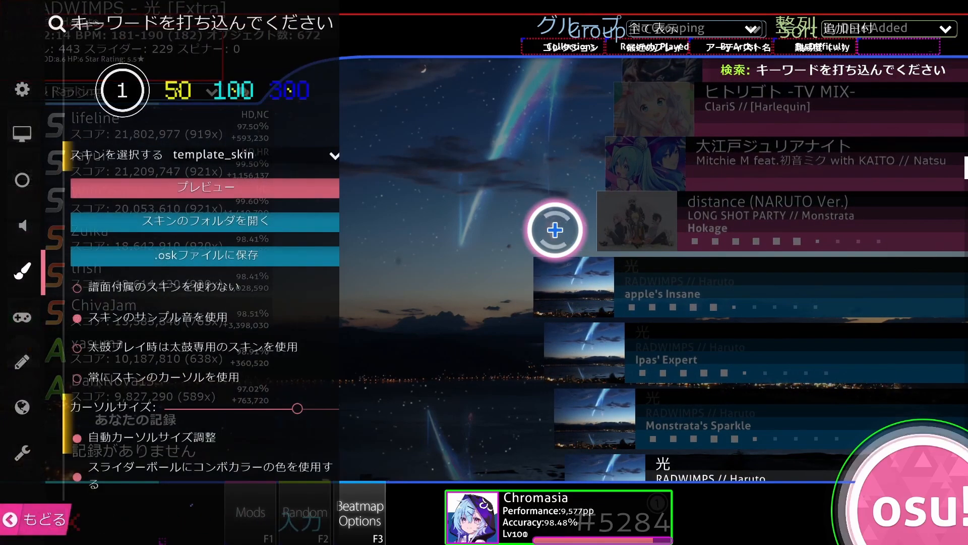
{"action": "key", "text": "Escape"}
Search the beatmaps for "drop it" and select Let Me Hit It (Audiostalkers Original Mix) on Easy
{"action": "type", "text": "drop it"}
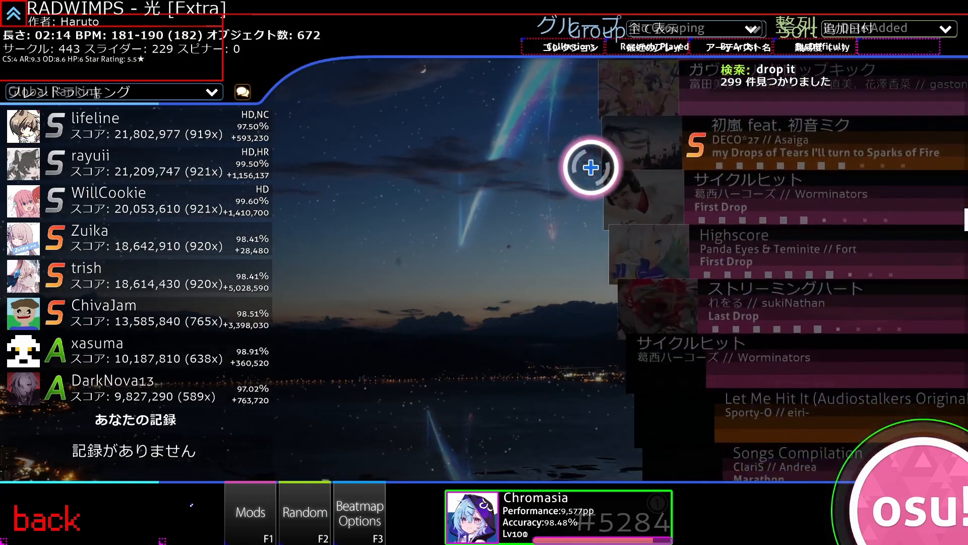
{"action": "scroll", "coordinate": [591, 167], "scroll_direction": "down", "scroll_amount": 4}
{"action": "left_click", "coordinate": [740, 165]}
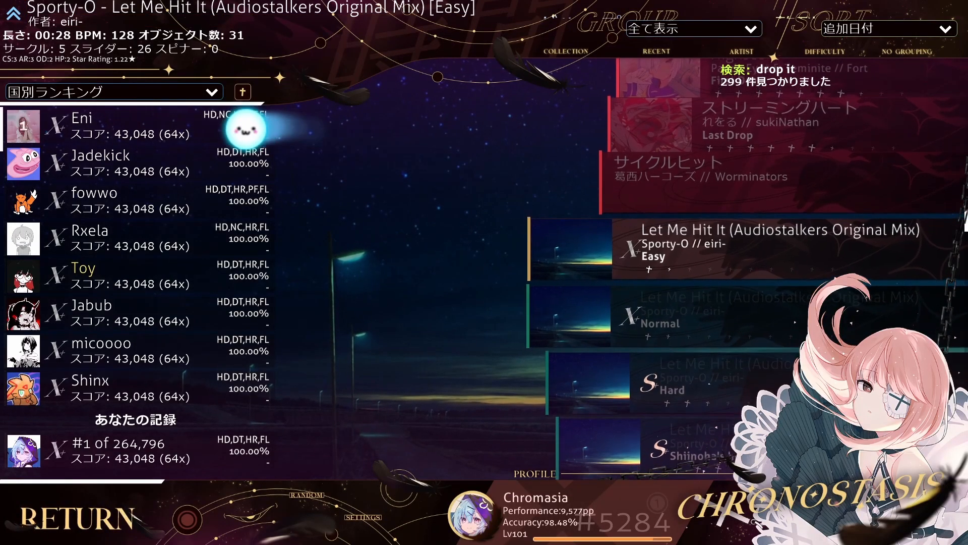
View the results screen of the beatmap's top leaderboard score and return to song selection
{"action": "left_click", "coordinate": [205, 125]}
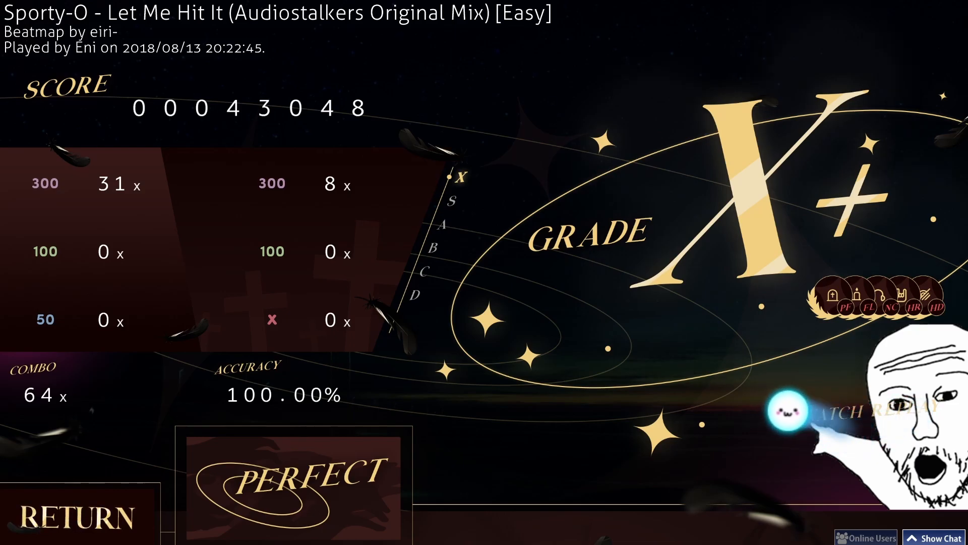
{"action": "key", "text": "Escape"}
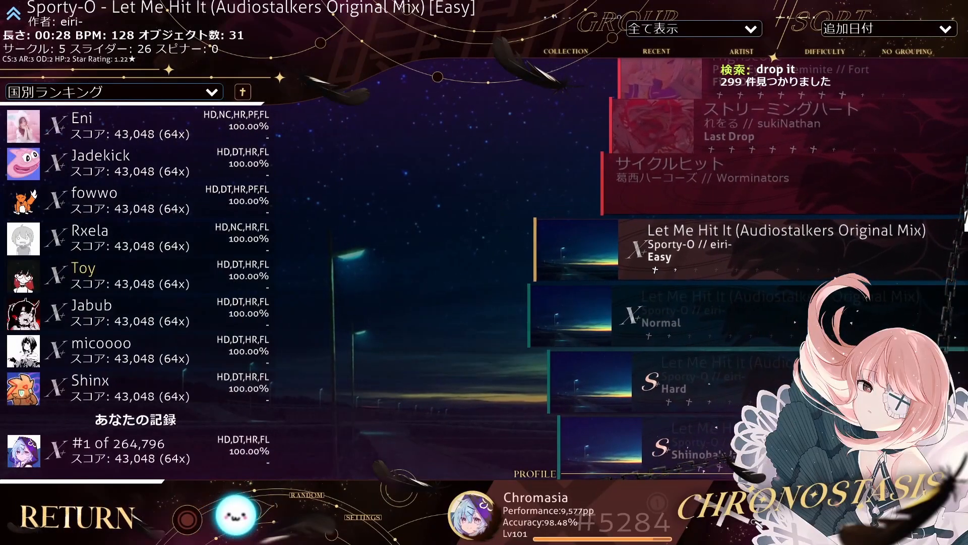
Enable the Double Time and Hidden mods for the Easy difficulty
{"action": "left_click", "coordinate": [239, 514]}
{"action": "left_click", "coordinate": [494, 238]}
{"action": "left_click", "coordinate": [422, 240]}
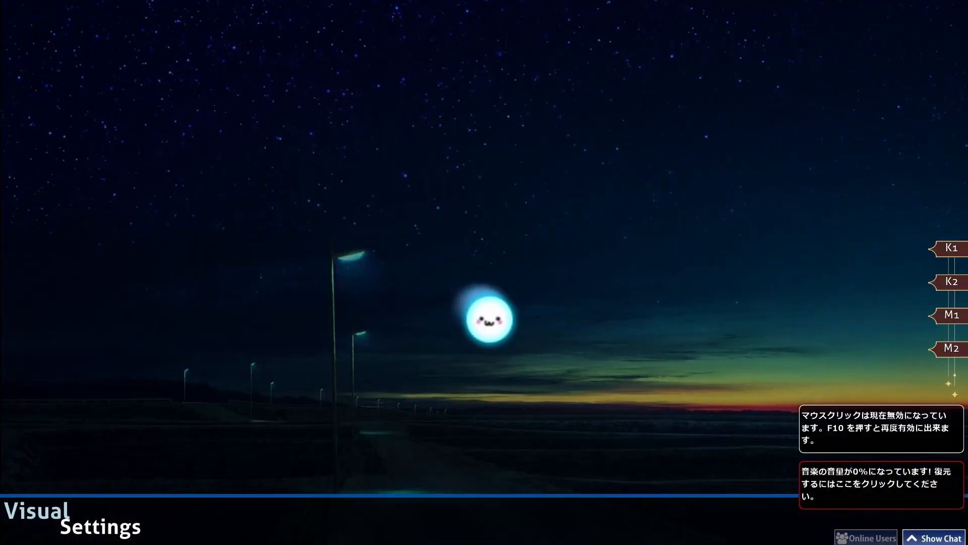
Play the Easy difficulty through to its results screen, hitting the circles and sliders in time
{"action": "key", "text": "z"}
{"action": "key", "text": "x"}
{"action": "key", "text": "z"}
{"action": "key", "text": "x"}
{"action": "key", "text": "x"}
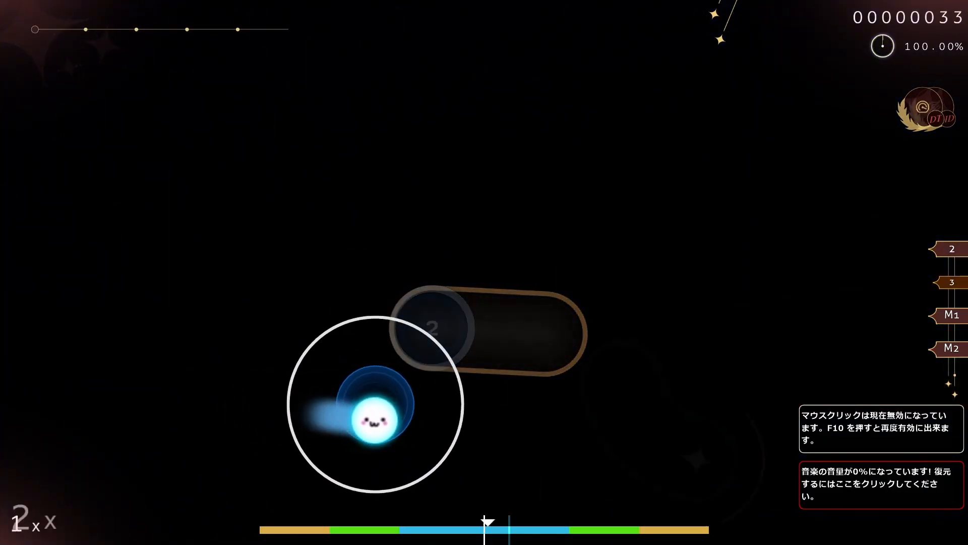
{"action": "key", "text": "z"}
{"action": "key", "text": "x"}
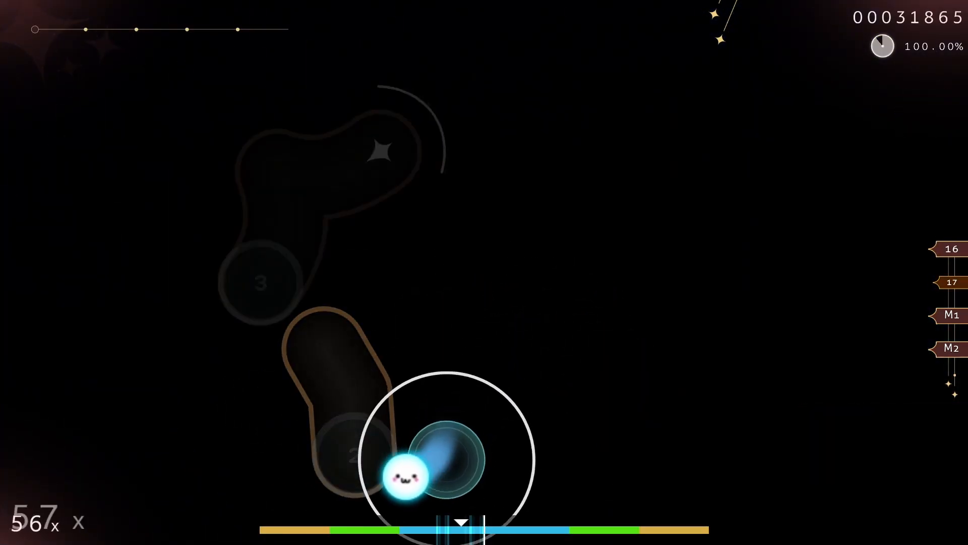
{"action": "key", "text": "z"}
{"action": "key", "text": "x"}
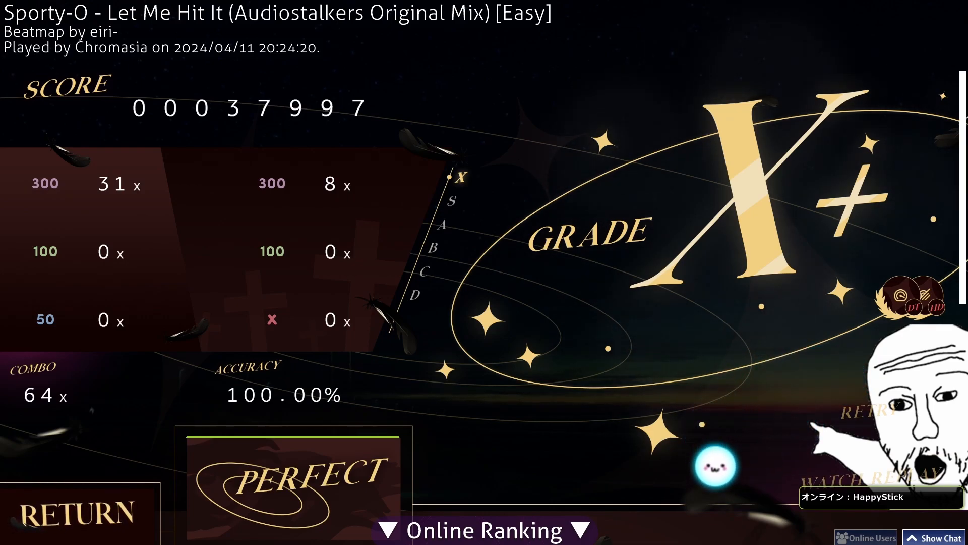
Examine the finished play's results screen and its Online Ranking section
{"action": "scroll", "coordinate": [767, 367], "scroll_direction": "down", "scroll_amount": 1}
{"action": "scroll", "coordinate": [765, 368], "scroll_direction": "up", "scroll_amount": 1}
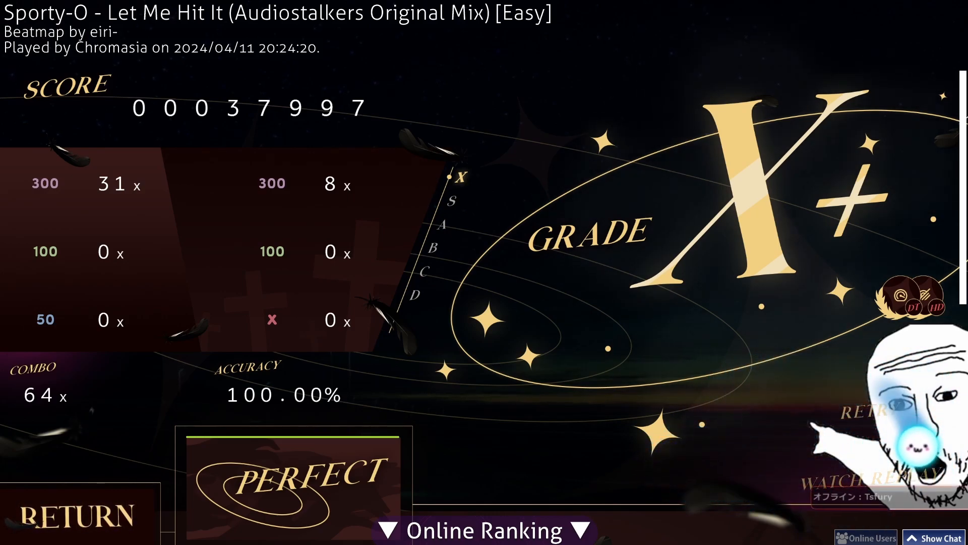
{"action": "scroll", "coordinate": [377, 447], "scroll_direction": "up", "scroll_amount": 1}
{"action": "scroll", "coordinate": [377, 447], "scroll_direction": "down", "scroll_amount": 1}
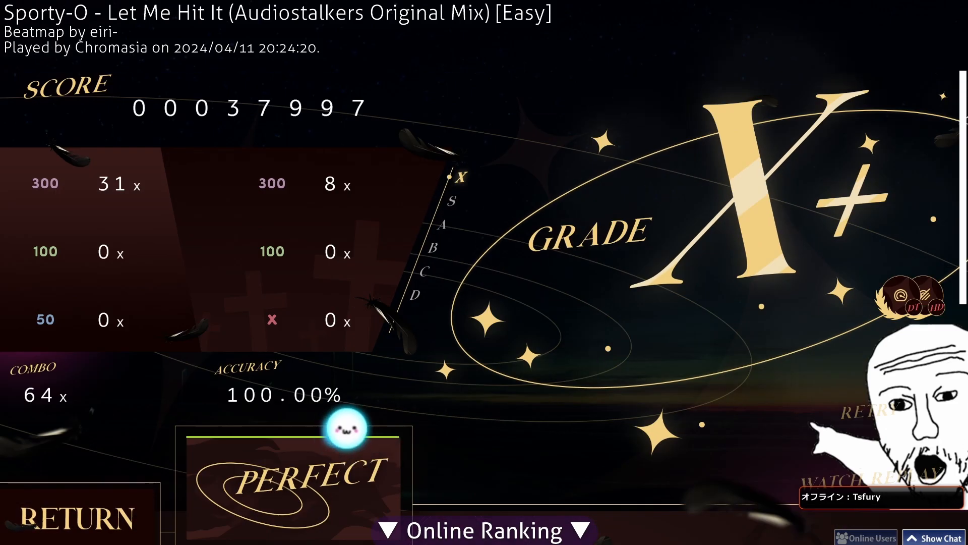
Return to Ranking Panel.psd in Photoshop and make the RP Header group visible again
{"action": "key", "text": "alt+Tab"}
{"action": "scroll", "coordinate": [655, 204], "scroll_direction": "down", "scroll_amount": 5}
{"action": "scroll", "coordinate": [566, 206], "scroll_direction": "up", "scroll_amount": 5}
{"action": "scroll", "coordinate": [556, 206], "scroll_direction": "down", "scroll_amount": 1}
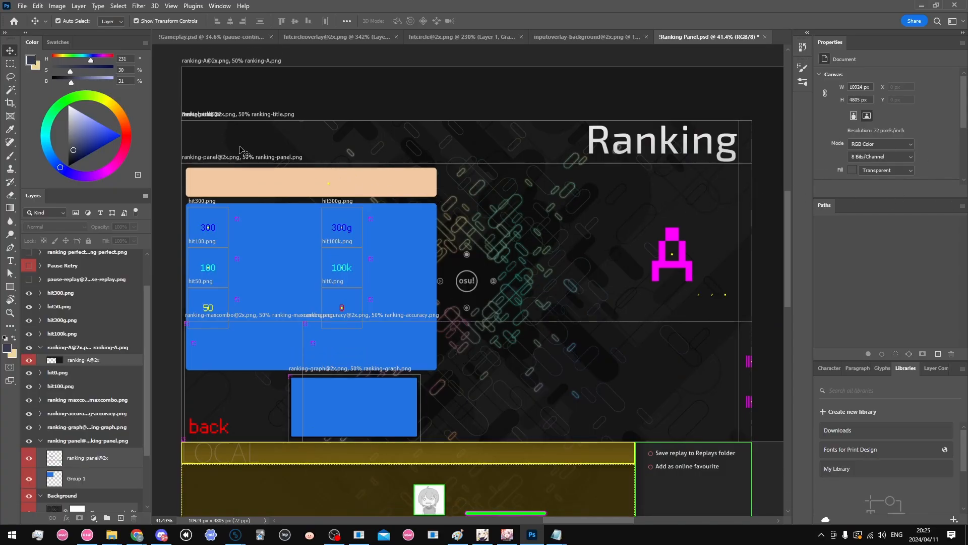
{"action": "scroll", "coordinate": [94, 290], "scroll_direction": "up", "scroll_amount": 2}
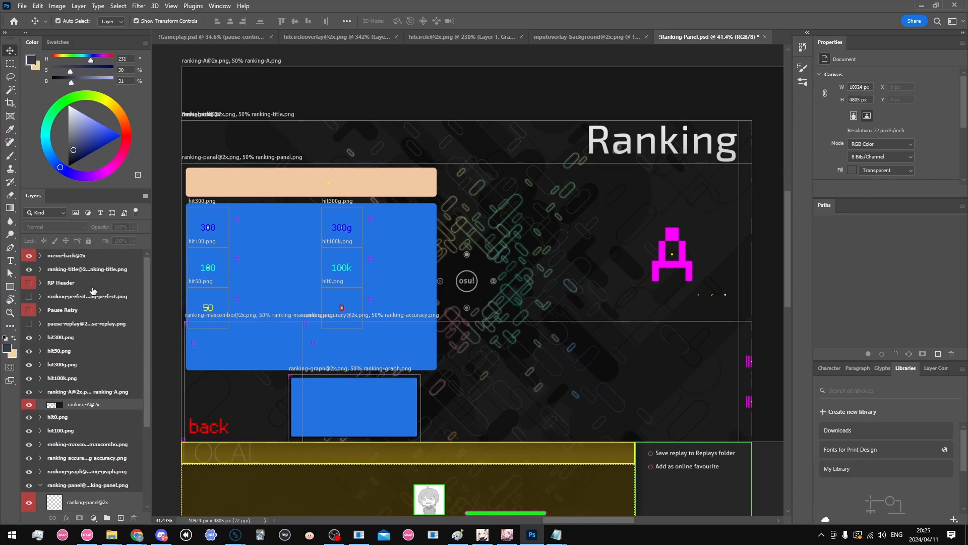
{"action": "left_click", "coordinate": [28, 284]}
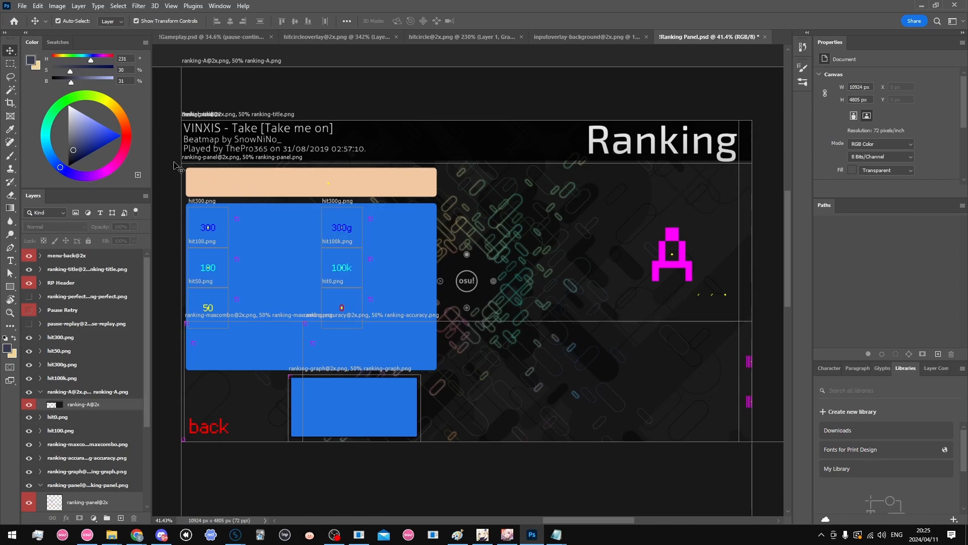
{"action": "scroll", "coordinate": [573, 268], "scroll_direction": "down", "scroll_amount": 2}
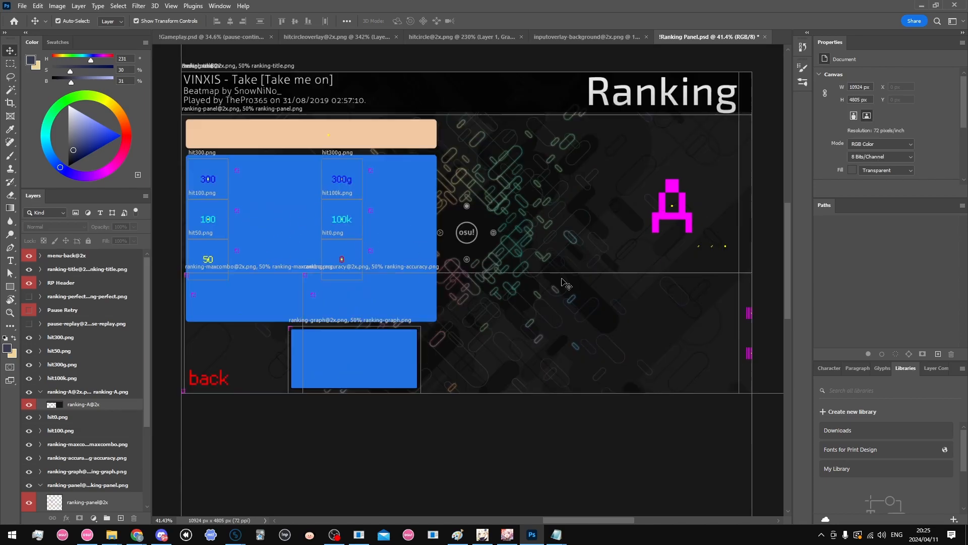
{"action": "scroll", "coordinate": [230, 135], "scroll_direction": "up", "scroll_amount": 6}
{"action": "scroll", "coordinate": [345, 153], "scroll_direction": "down", "scroll_amount": 2}
{"action": "scroll", "coordinate": [284, 161], "scroll_direction": "up", "scroll_amount": 8}
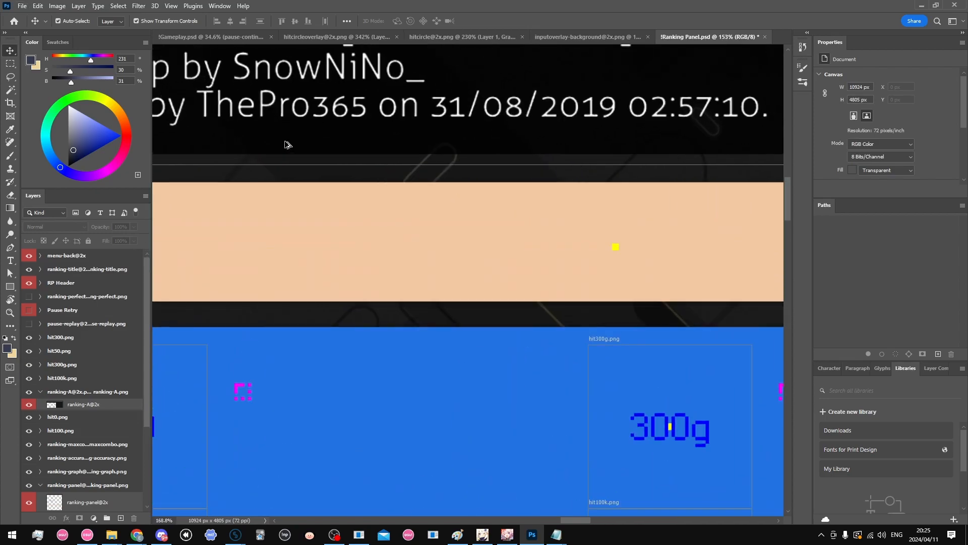
{"action": "scroll", "coordinate": [303, 176], "scroll_direction": "down", "scroll_amount": 2}
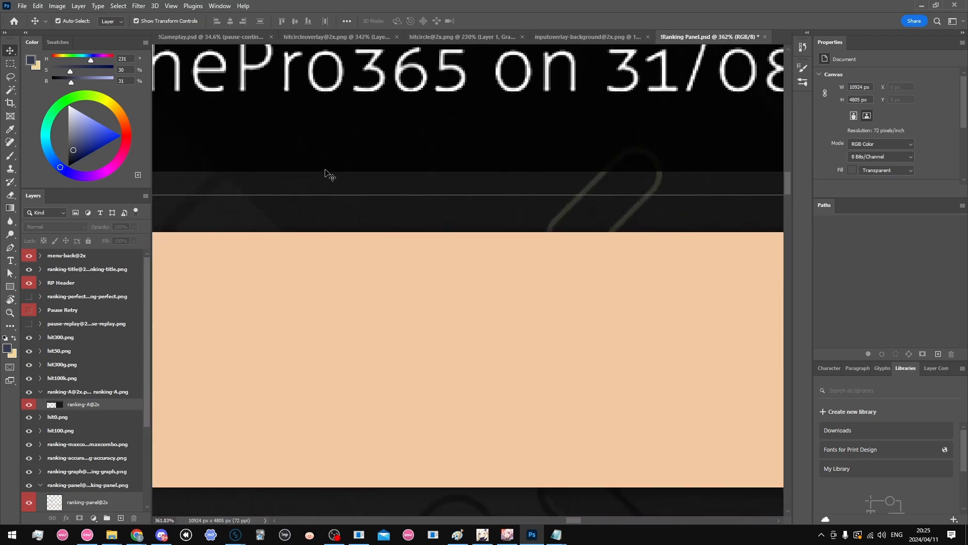
{"action": "scroll", "coordinate": [325, 188], "scroll_direction": "down", "scroll_amount": 7}
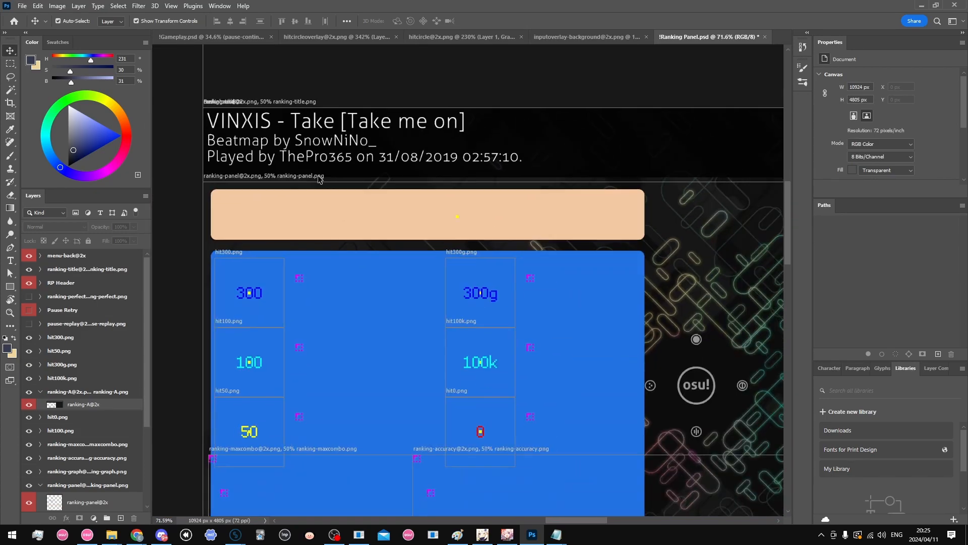
{"action": "mouse_move", "coordinate": [591, 521]}
{"action": "left_mouse_down"}
{"action": "mouse_move", "coordinate": [615, 523]}
{"action": "mouse_move", "coordinate": [586, 525]}
{"action": "left_mouse_up"}
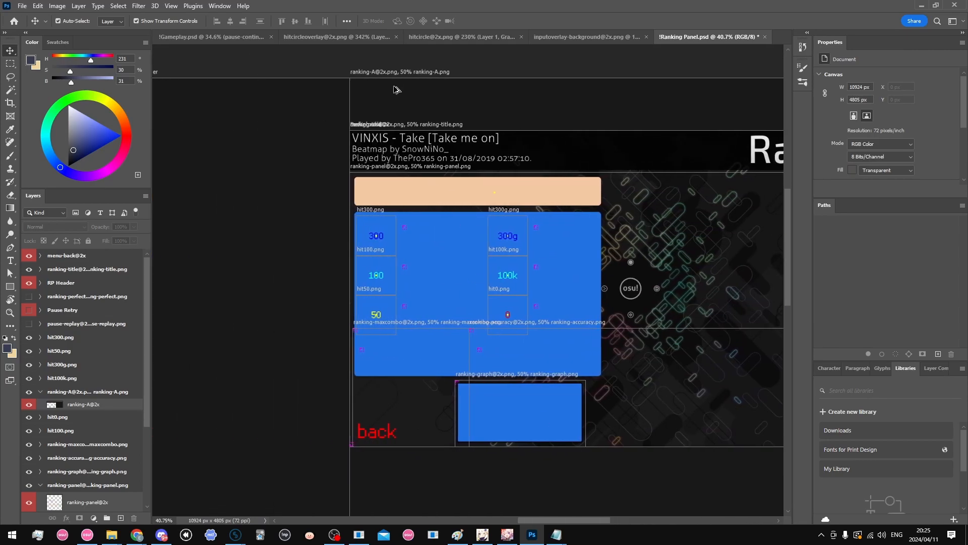
{"action": "scroll", "coordinate": [354, 167], "scroll_direction": "up", "scroll_amount": 6}
{"action": "scroll", "coordinate": [337, 230], "scroll_direction": "up", "scroll_amount": 5}
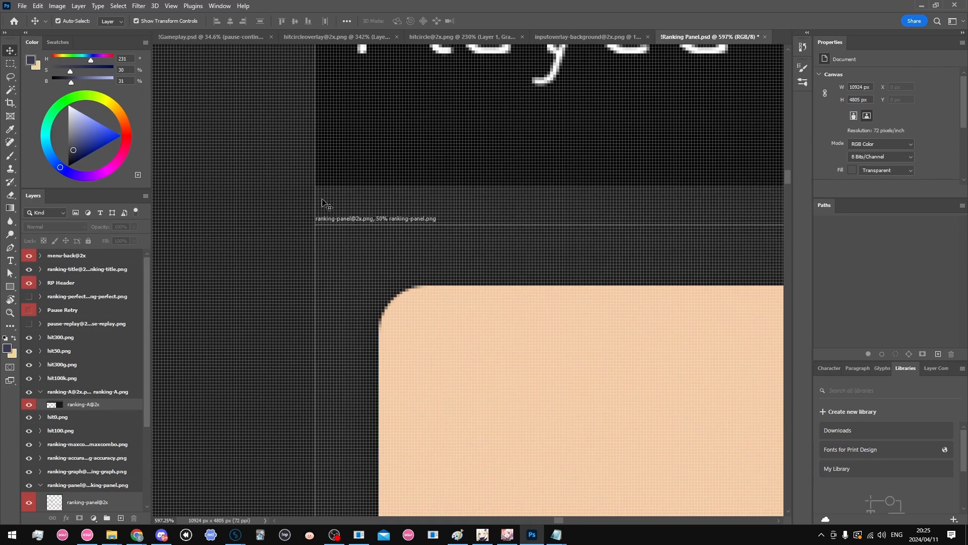
{"action": "scroll", "coordinate": [323, 222], "scroll_direction": "down", "scroll_amount": 13}
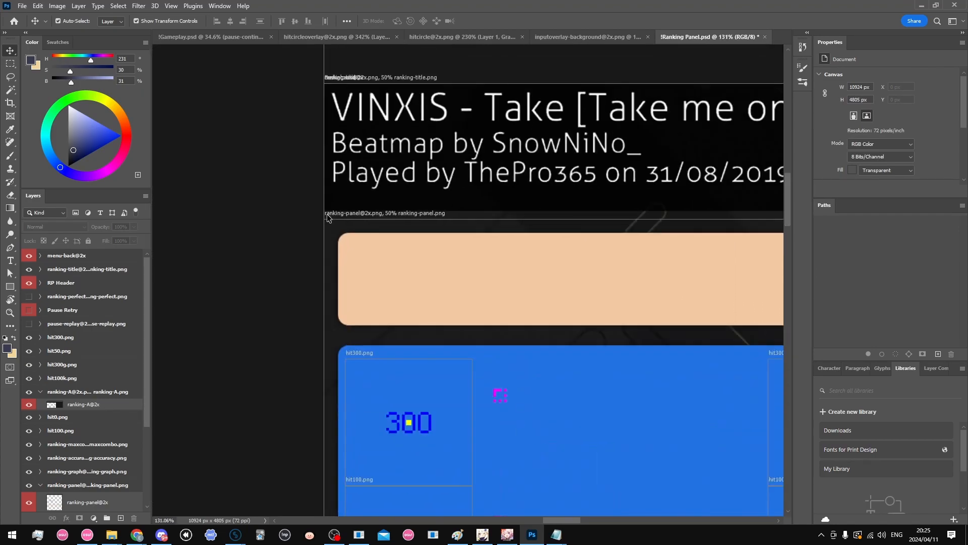
{"action": "scroll", "coordinate": [671, 202], "scroll_direction": "up", "scroll_amount": 2}
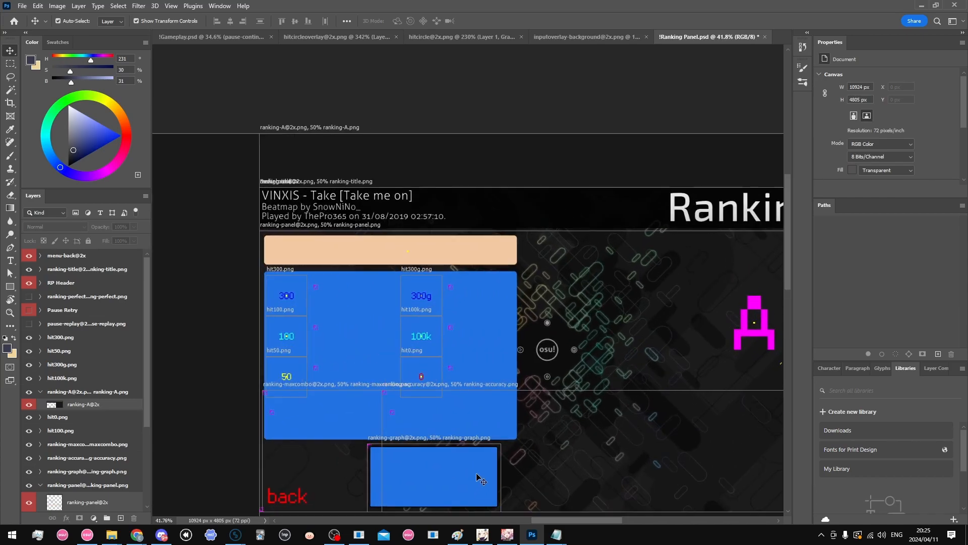
{"action": "left_click_drag", "start_coordinate": [587, 520], "coordinate": [601, 524]}
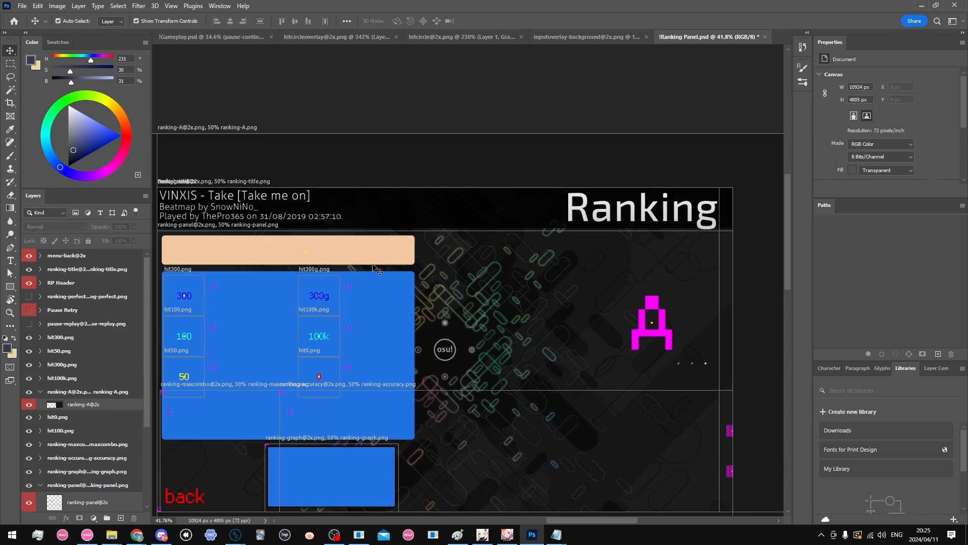
{"action": "scroll", "coordinate": [443, 225], "scroll_direction": "up", "scroll_amount": 1}
{"action": "scroll", "coordinate": [445, 221], "scroll_direction": "down", "scroll_amount": 1}
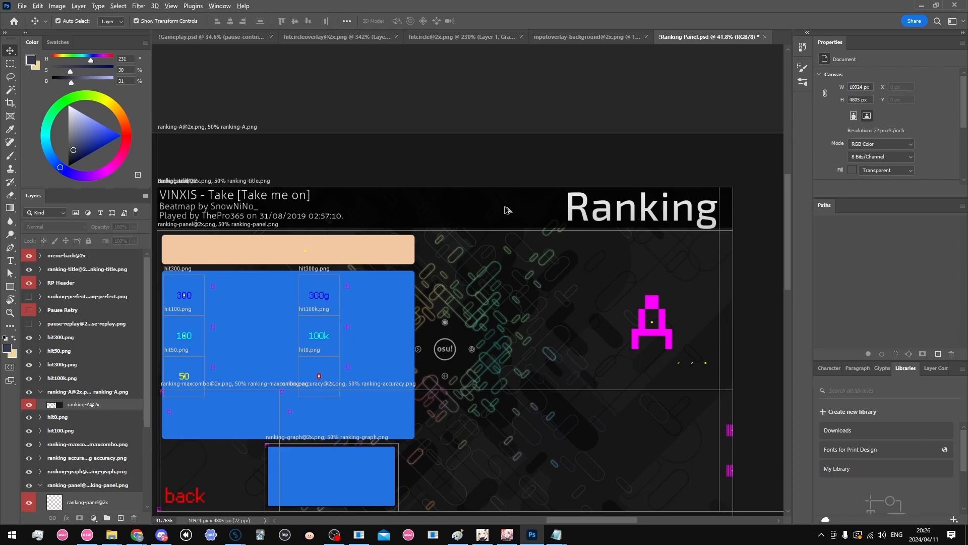
{"action": "scroll", "coordinate": [506, 210], "scroll_direction": "up", "scroll_amount": 5}
{"action": "scroll", "coordinate": [507, 209], "scroll_direction": "down", "scroll_amount": 3}
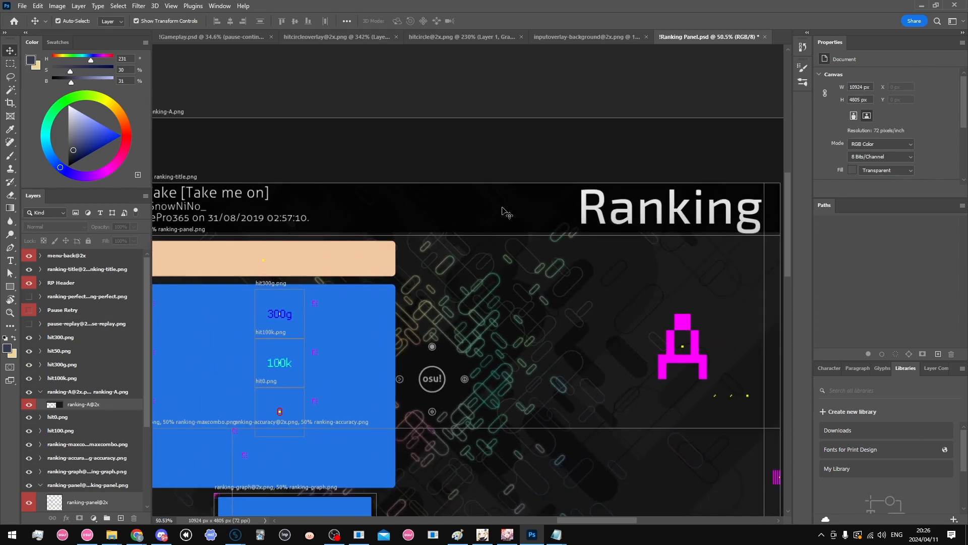
{"action": "scroll", "coordinate": [506, 211], "scroll_direction": "down", "scroll_amount": 2}
{"action": "scroll", "coordinate": [421, 230], "scroll_direction": "down", "scroll_amount": 2}
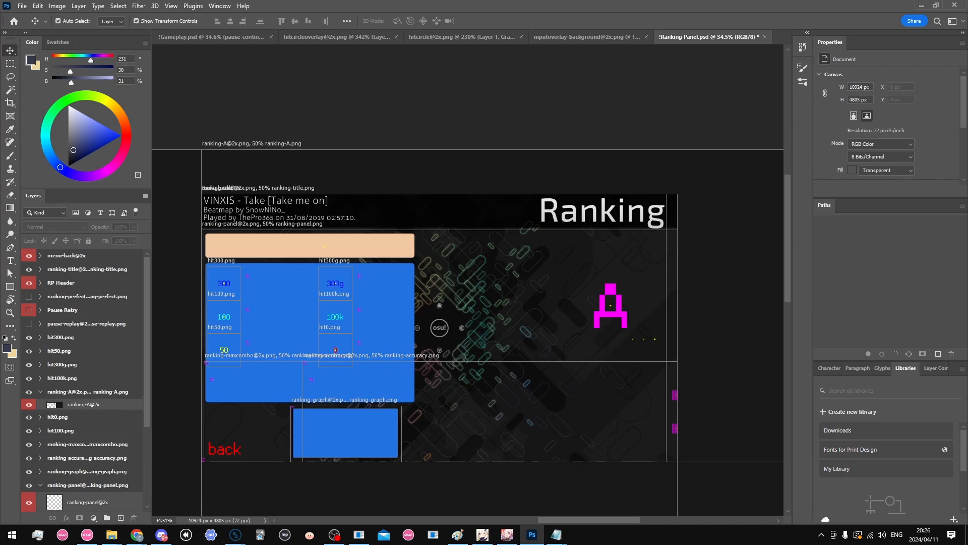
Switch to Discord and browse the recent posts in the skinship server's skinning channel
{"action": "key", "text": "alt+Tab"}
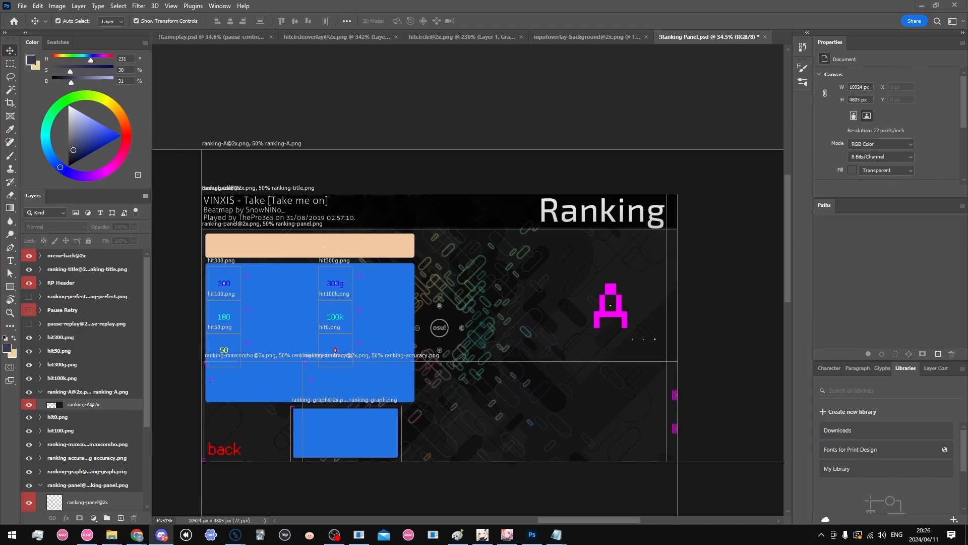
{"action": "left_click_drag", "start_coordinate": [967, 141], "coordinate": [535, 0]}
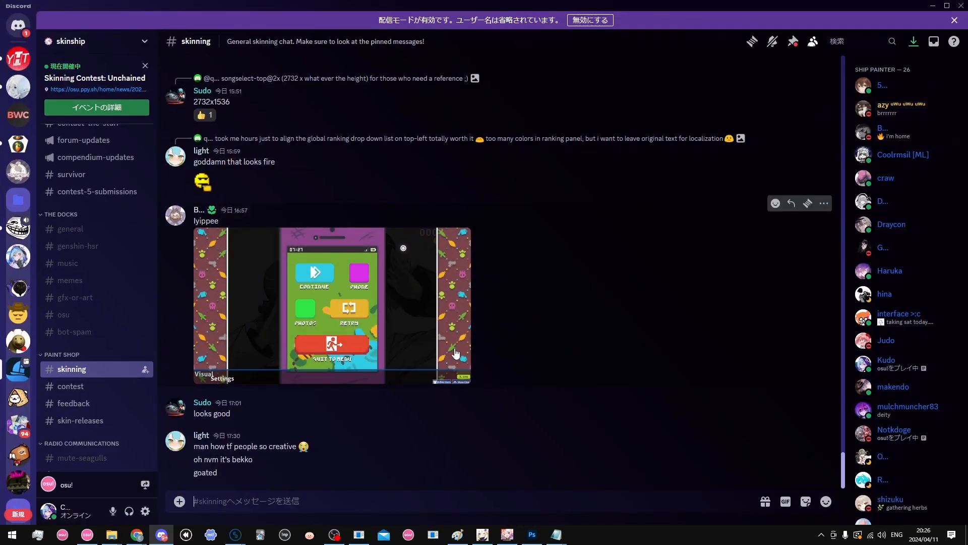
{"action": "scroll", "coordinate": [539, 408], "scroll_direction": "up", "scroll_amount": 3}
{"action": "scroll", "coordinate": [545, 408], "scroll_direction": "up", "scroll_amount": 4}
{"action": "scroll", "coordinate": [545, 407], "scroll_direction": "down", "scroll_amount": 6}
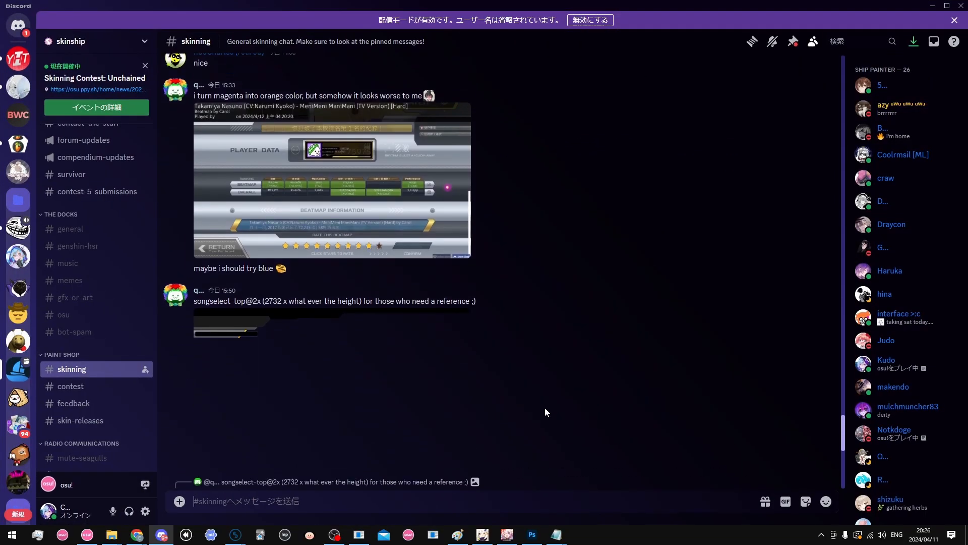
{"action": "scroll", "coordinate": [544, 407], "scroll_direction": "down", "scroll_amount": 1}
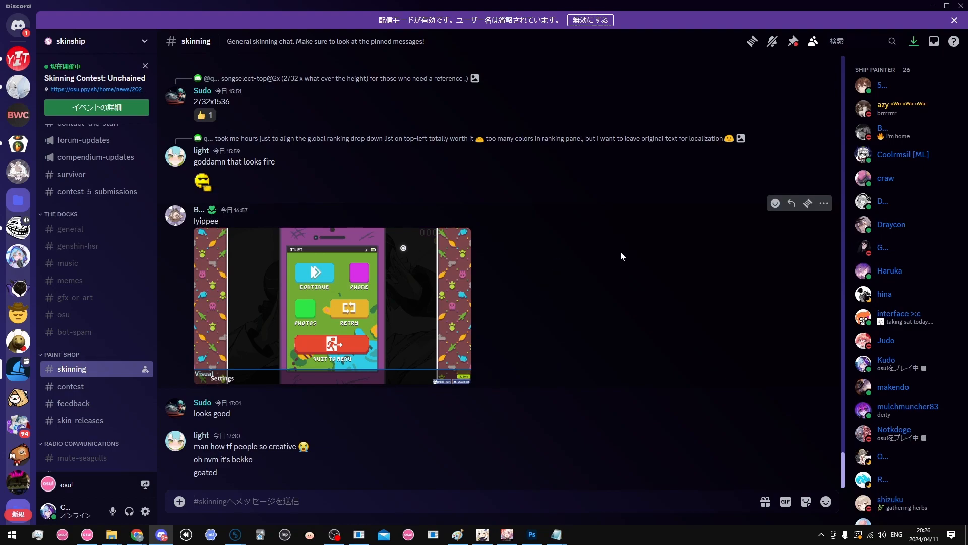
Switch to osu! to view its song selection screen, and return to Photoshop
{"action": "key", "text": "alt+Tab"}
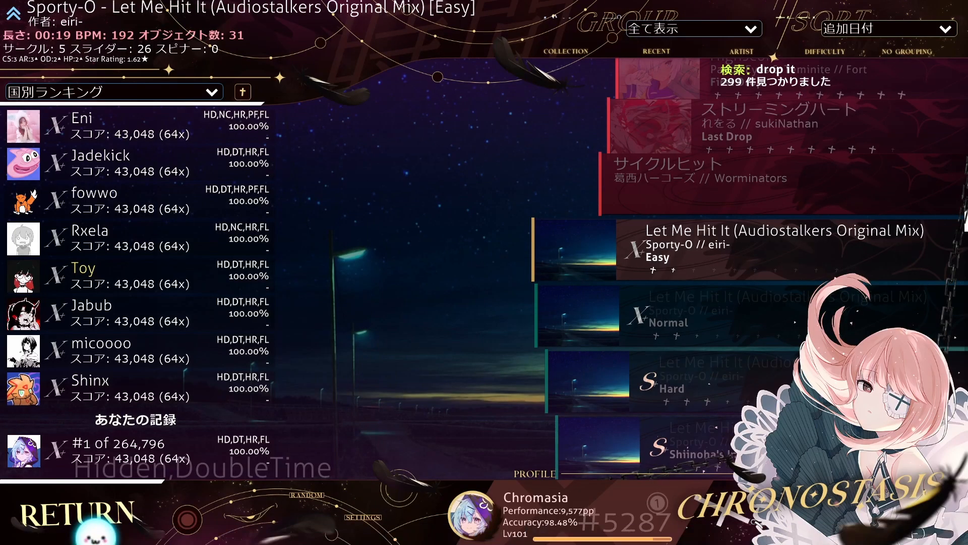
{"action": "left_click", "coordinate": [87, 535]}
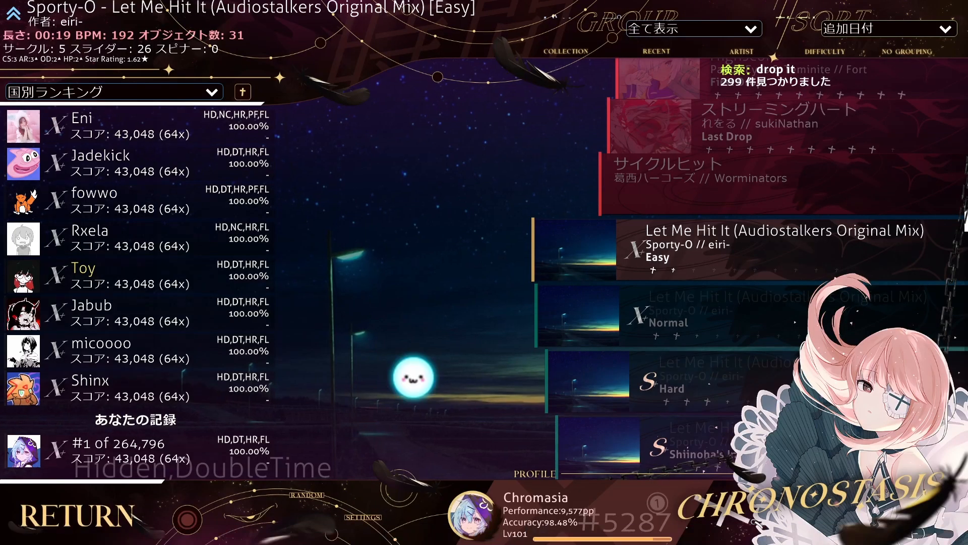
{"action": "key", "text": "alt+Tab"}
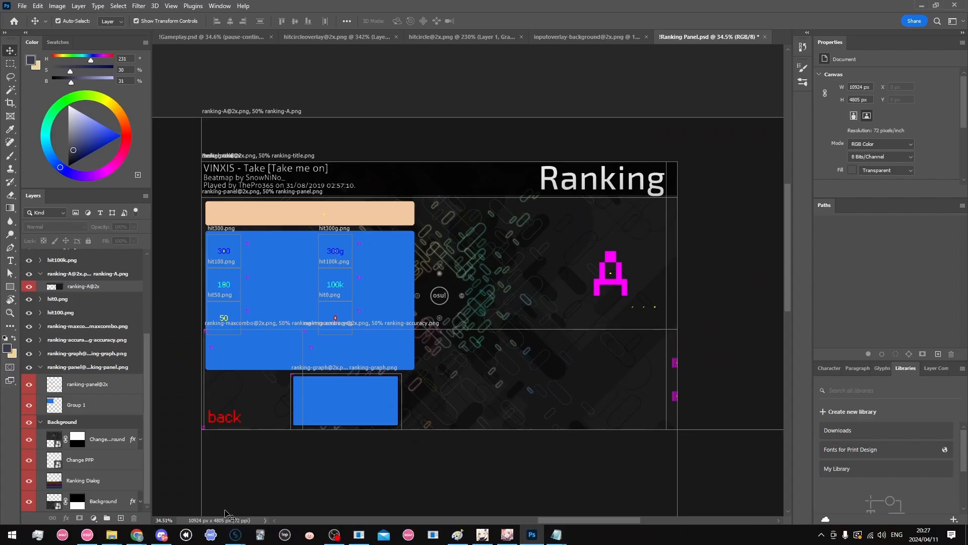
Open !SongSelection.psd from the template_skin folder in File Explorer
{"action": "mouse_move", "coordinate": [111, 535]}
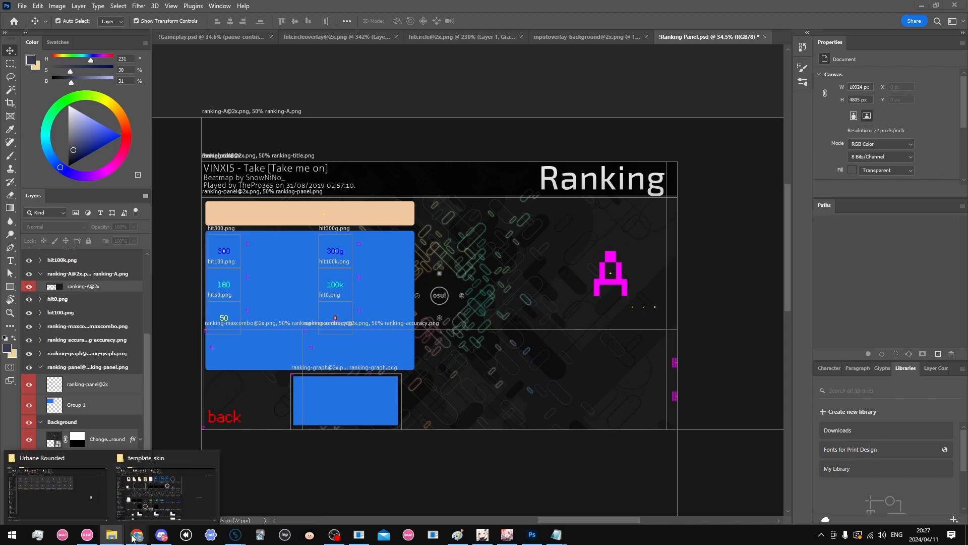
{"action": "left_click", "coordinate": [157, 514]}
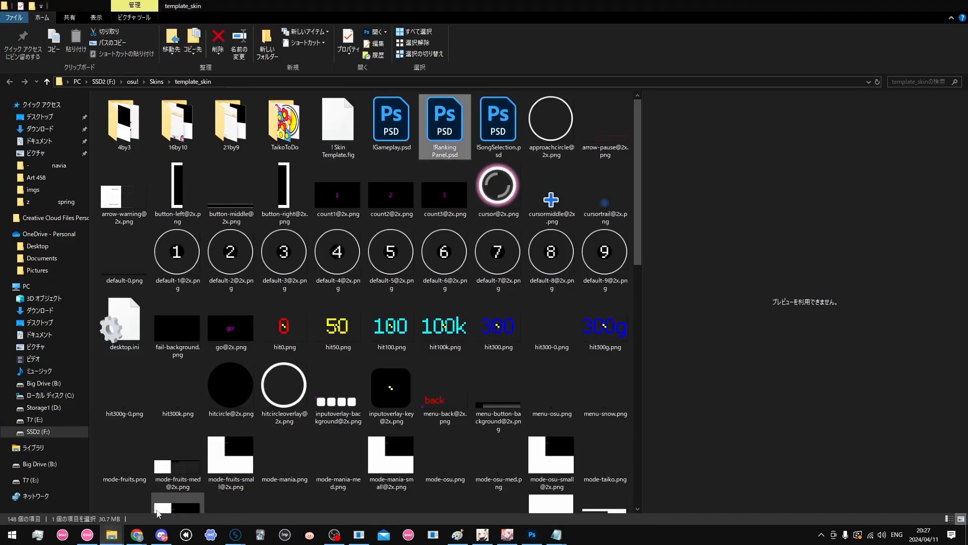
{"action": "double_click", "coordinate": [506, 132]}
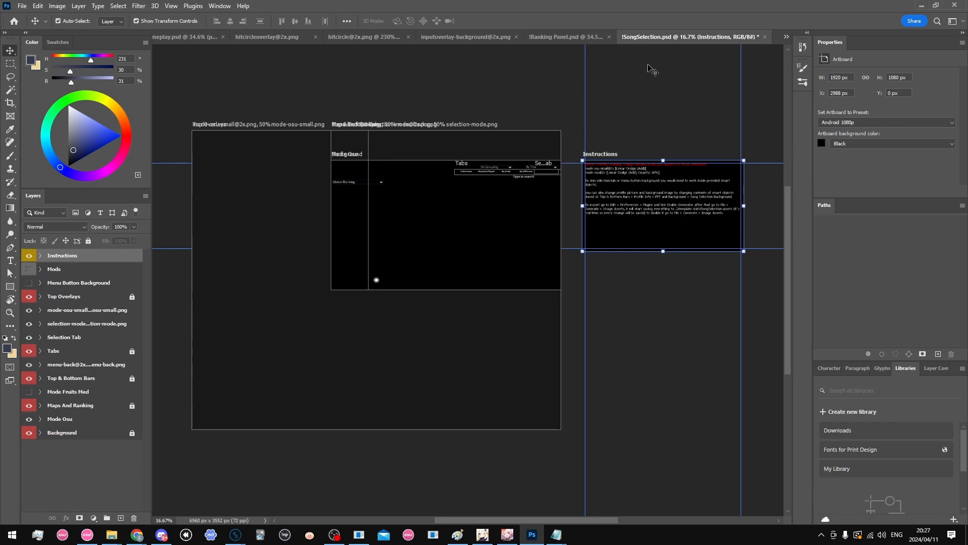
Examine the song selection artboards, including the locked Top Overlays artboard and the overall canvas layout
{"action": "scroll", "coordinate": [439, 108], "scroll_direction": "up", "scroll_amount": 1}
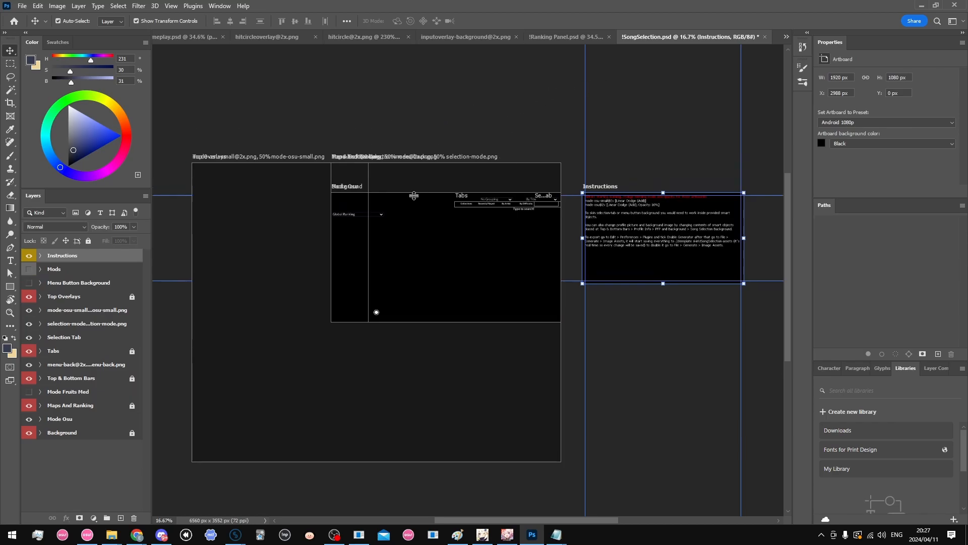
{"action": "scroll", "coordinate": [413, 196], "scroll_direction": "up", "scroll_amount": 3}
{"action": "left_click", "coordinate": [65, 298]}
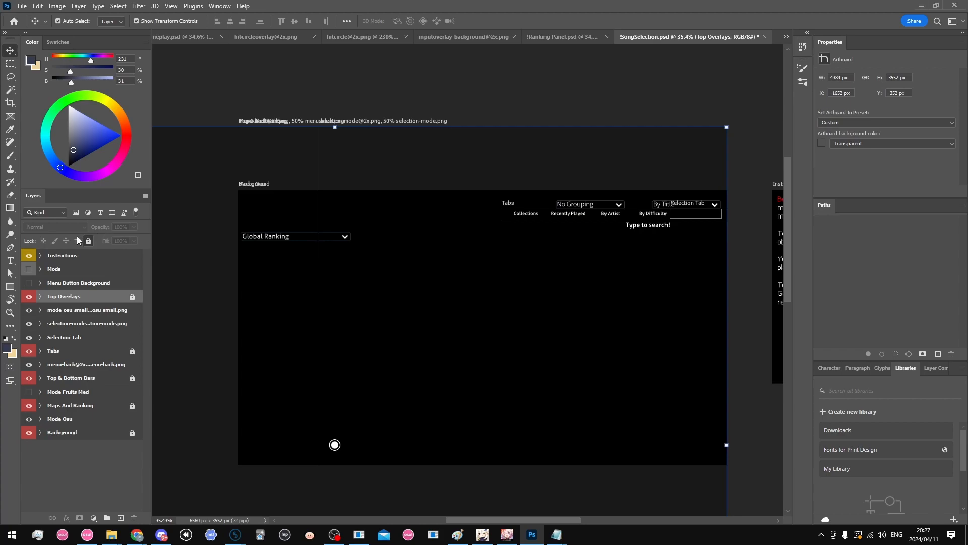
{"action": "left_click", "coordinate": [504, 102]}
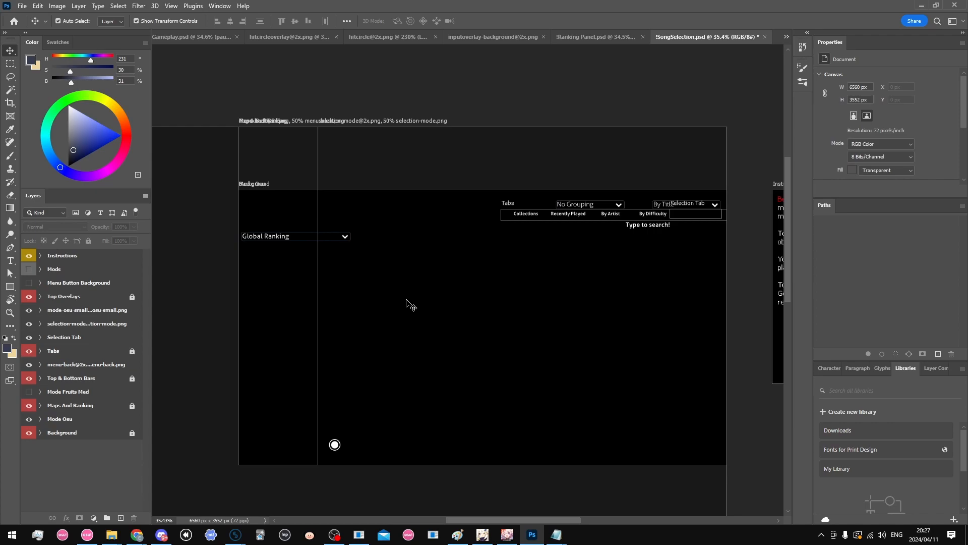
{"action": "left_click", "coordinate": [395, 305]}
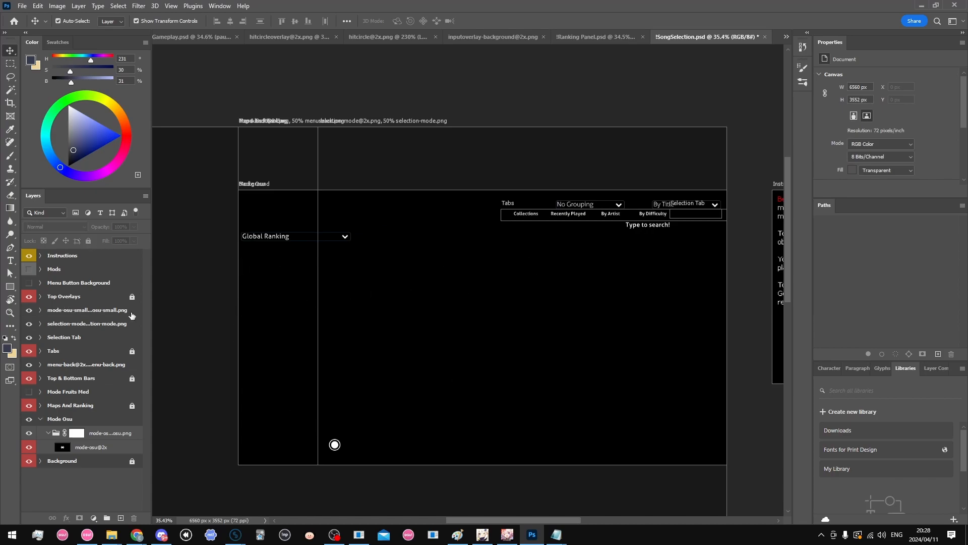
{"action": "scroll", "coordinate": [404, 187], "scroll_direction": "down", "scroll_amount": 1}
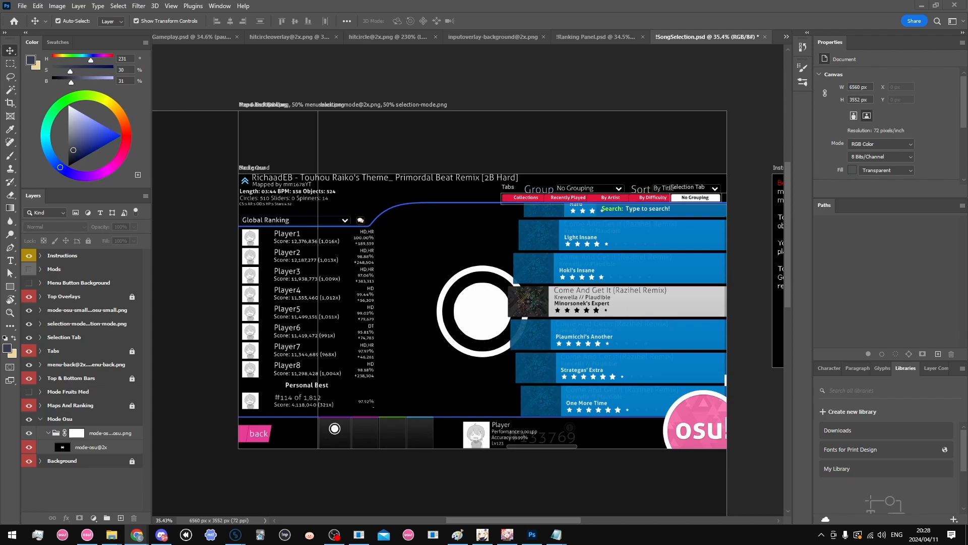
Switch to Chrome, open the Song Selection tutorial on skinship.xyz, and read through its bottom-part and top-part sections
{"action": "key", "text": "alt+Tab"}
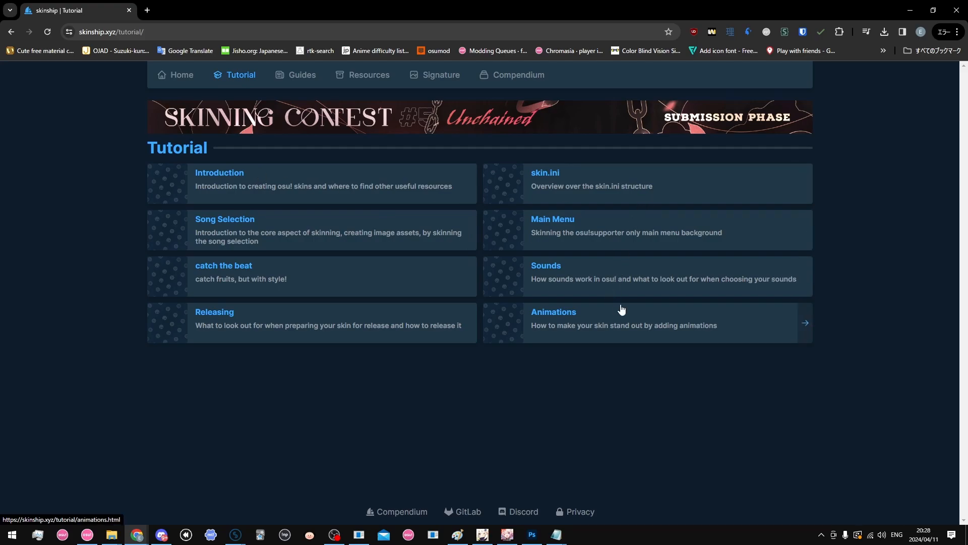
{"action": "left_click", "coordinate": [285, 218]}
{"action": "scroll", "coordinate": [429, 229], "scroll_direction": "down", "scroll_amount": 3}
{"action": "scroll", "coordinate": [433, 230], "scroll_direction": "down", "scroll_amount": 15}
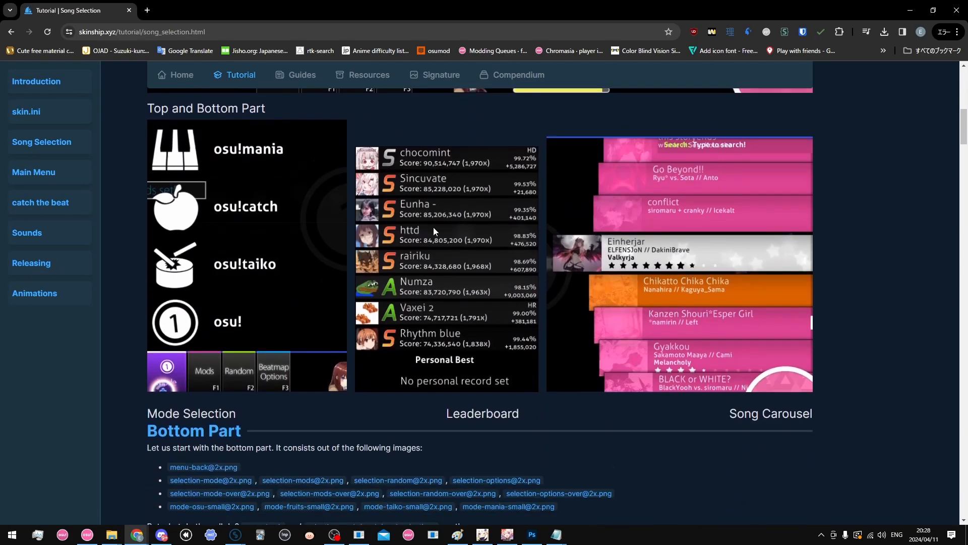
{"action": "scroll", "coordinate": [431, 215], "scroll_direction": "down", "scroll_amount": 9}
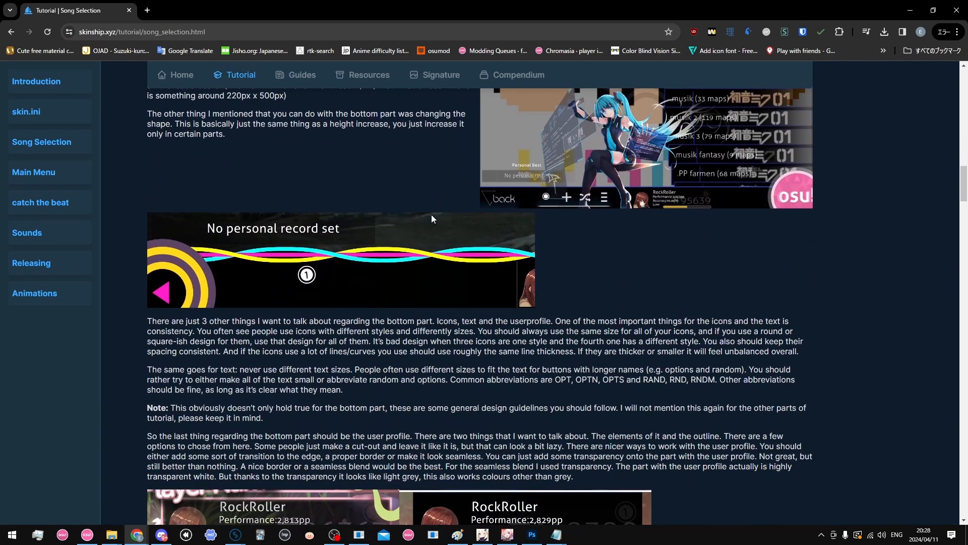
{"action": "scroll", "coordinate": [428, 205], "scroll_direction": "down", "scroll_amount": 10}
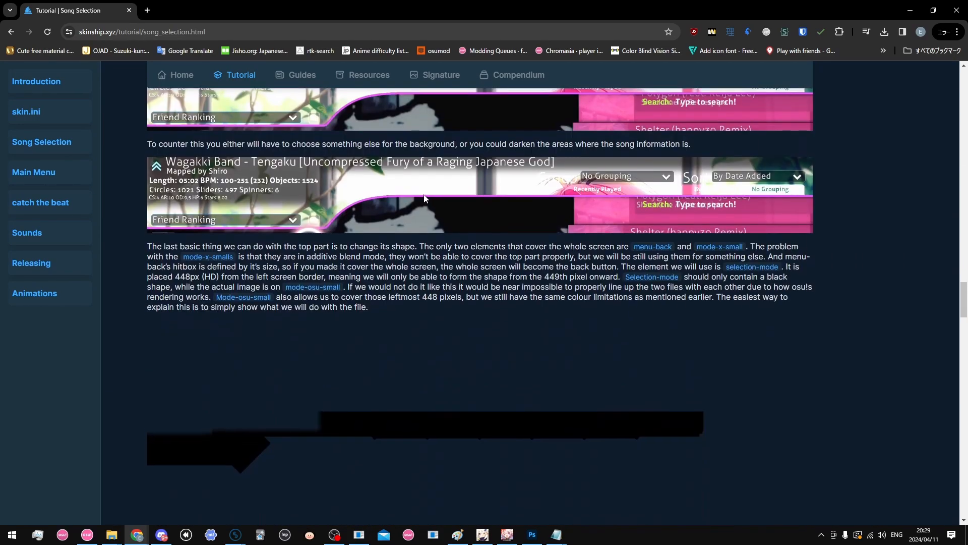
{"action": "scroll", "coordinate": [424, 194], "scroll_direction": "down", "scroll_amount": 8}
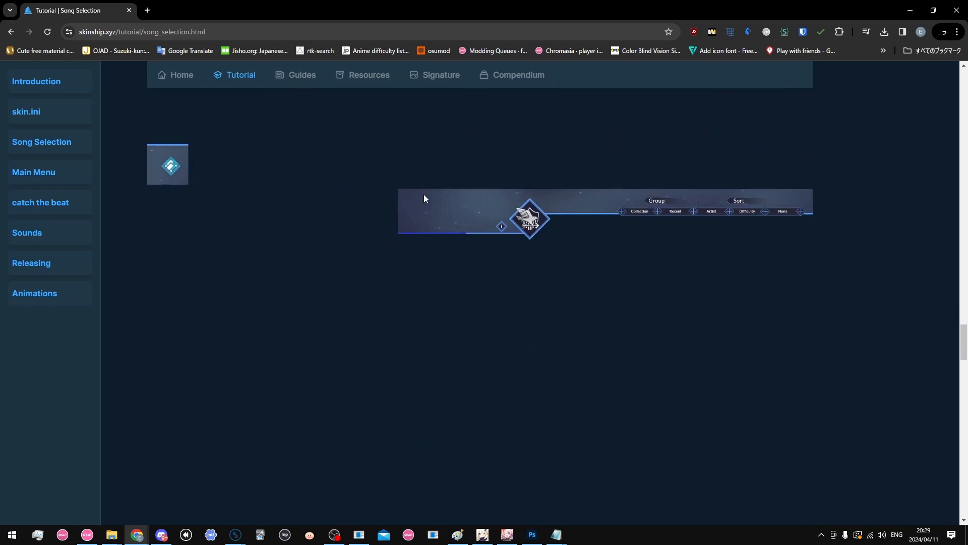
Open !Song Selection Work File.psd in Photoshop from the navia skin folder
{"action": "key", "text": "alt+Tab"}
{"action": "mouse_move", "coordinate": [102, 539]}
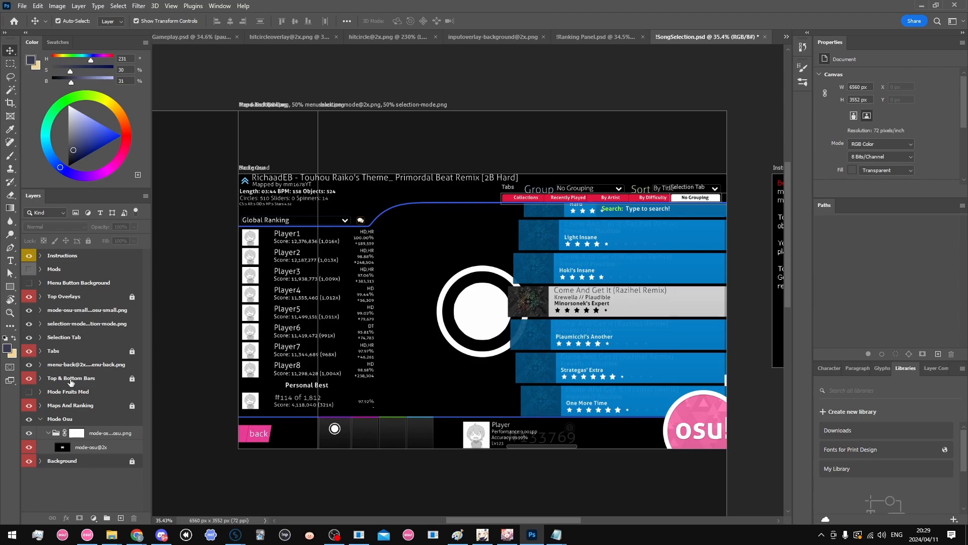
{"action": "left_click", "coordinate": [112, 534]}
{"action": "double_click", "coordinate": [189, 124]}
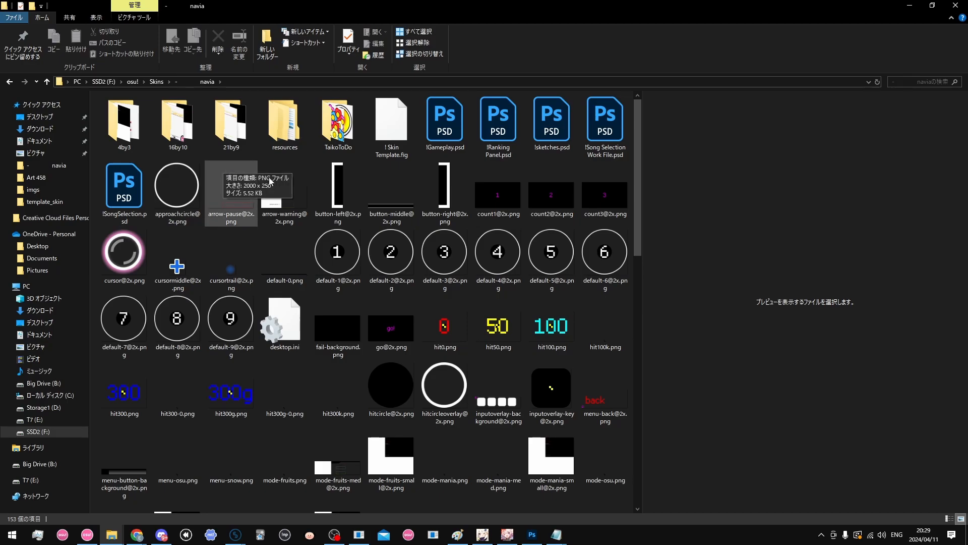
{"action": "key", "text": "alt+Tab"}
{"action": "left_click", "coordinate": [550, 112]}
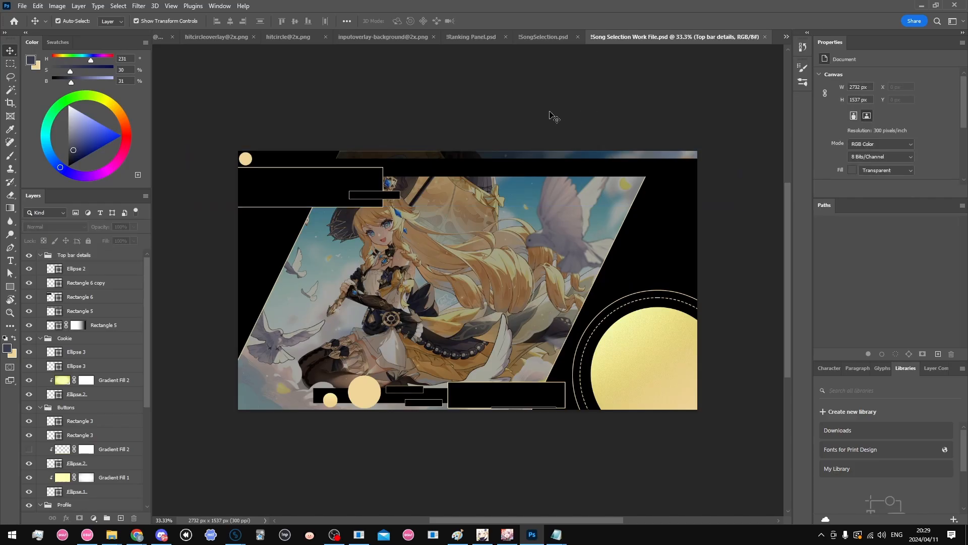
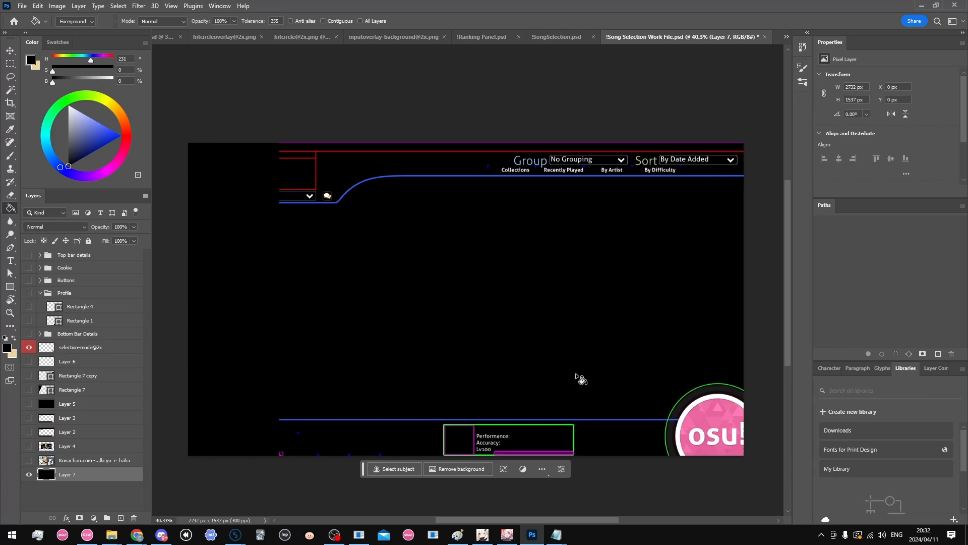
Examine the green user-profile frame on the selection-mode@2x guide, including its avatar box, text lines and level bar
{"action": "scroll", "coordinate": [517, 448], "scroll_direction": "up", "scroll_amount": 5}
{"action": "scroll", "coordinate": [401, 427], "scroll_direction": "down", "scroll_amount": 1}
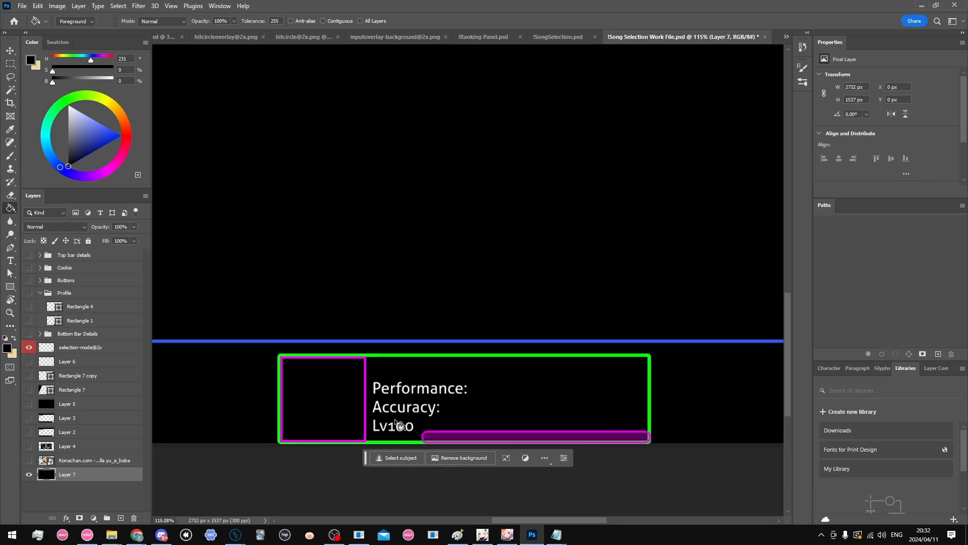
{"action": "scroll", "coordinate": [341, 411], "scroll_direction": "up", "scroll_amount": 1}
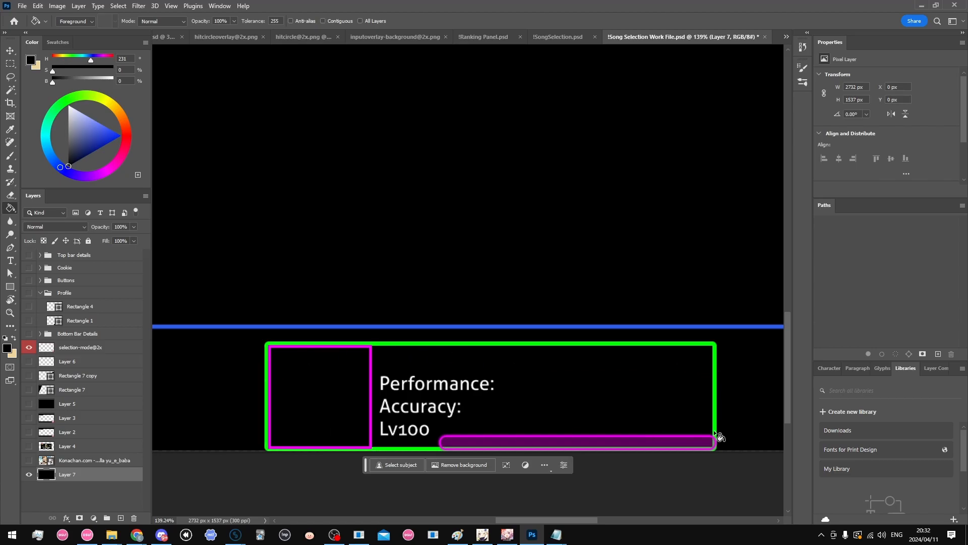
{"action": "scroll", "coordinate": [720, 437], "scroll_direction": "down", "scroll_amount": 6}
{"action": "scroll", "coordinate": [719, 437], "scroll_direction": "up", "scroll_amount": 4}
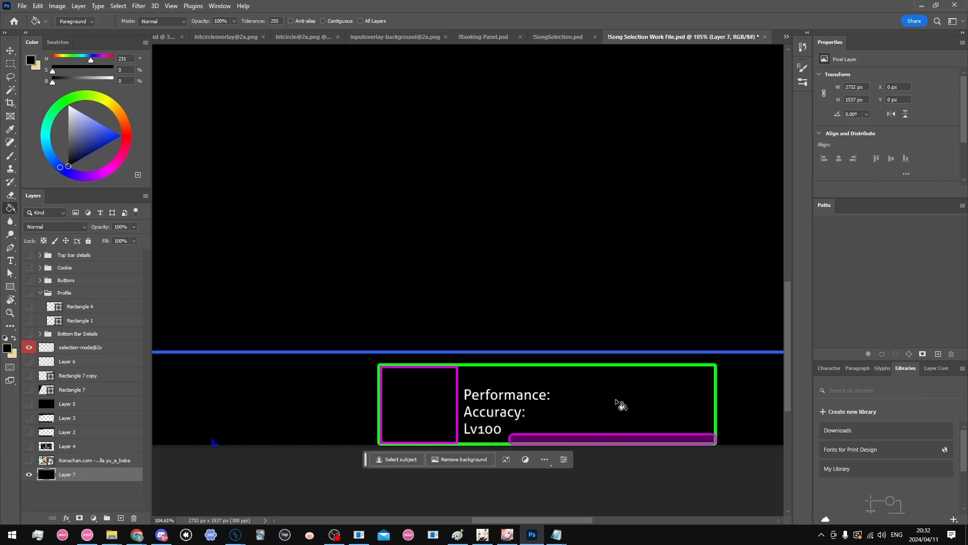
{"action": "scroll", "coordinate": [580, 386], "scroll_direction": "down", "scroll_amount": 4}
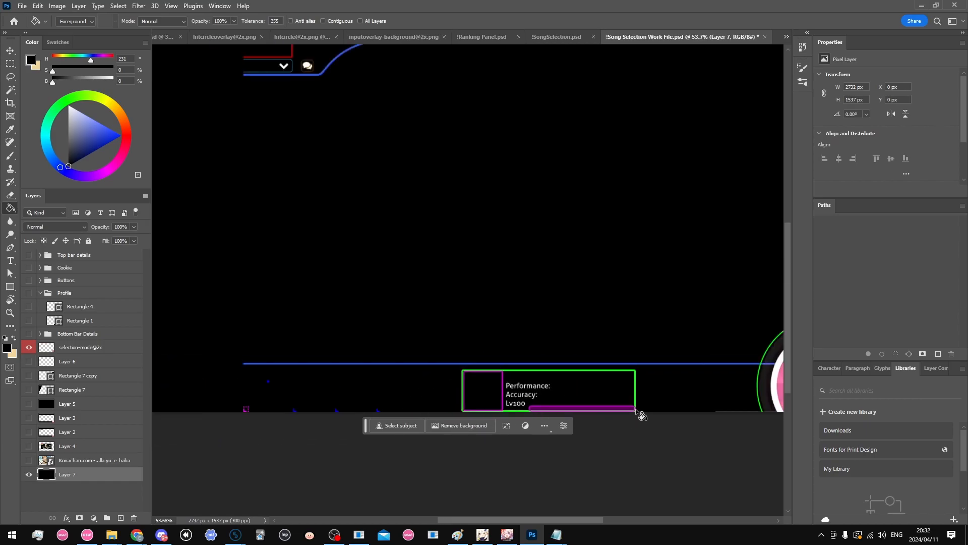
Compare the song selection work file's layout with the !Ranking Panel.psd document
{"action": "scroll", "coordinate": [624, 388], "scroll_direction": "up", "scroll_amount": 2}
{"action": "scroll", "coordinate": [629, 384], "scroll_direction": "down", "scroll_amount": 3}
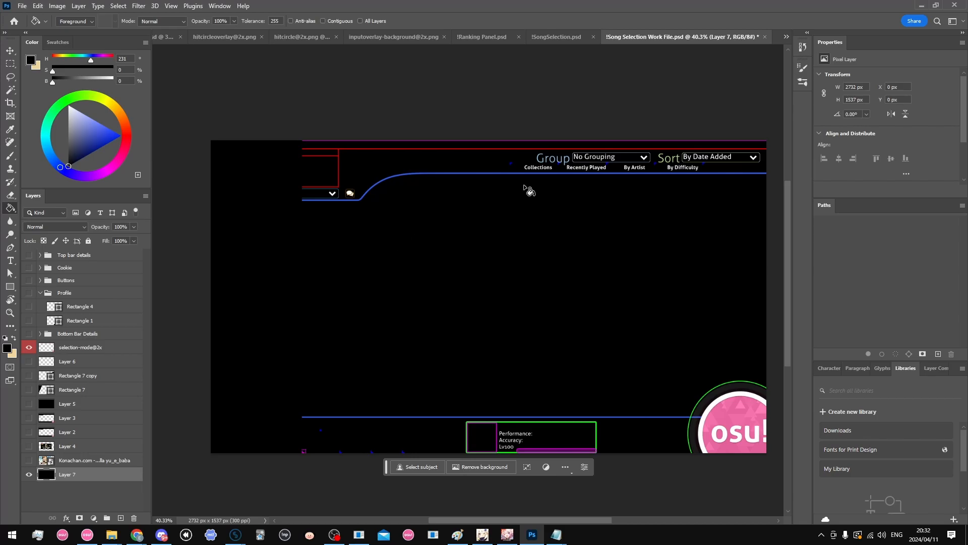
{"action": "left_click", "coordinate": [476, 37]}
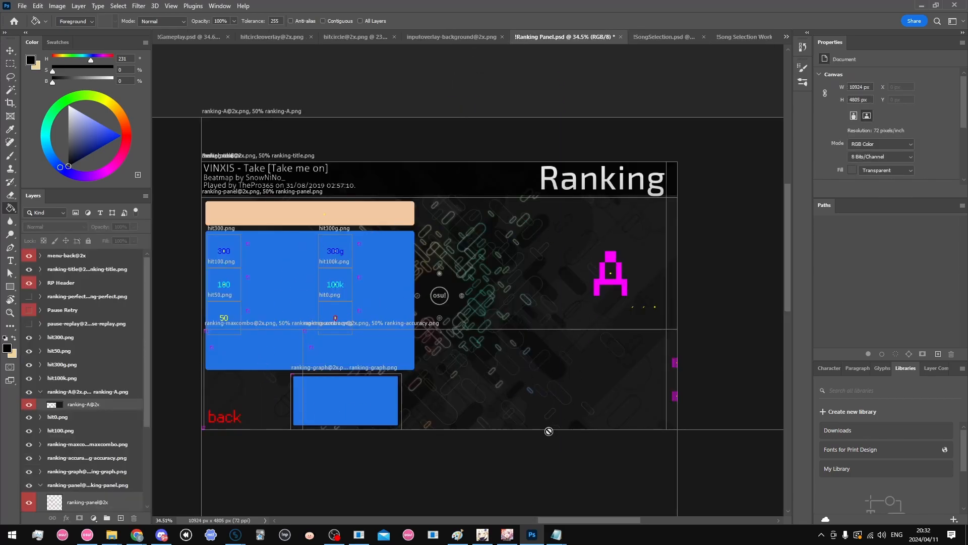
{"action": "left_click", "coordinate": [736, 37]}
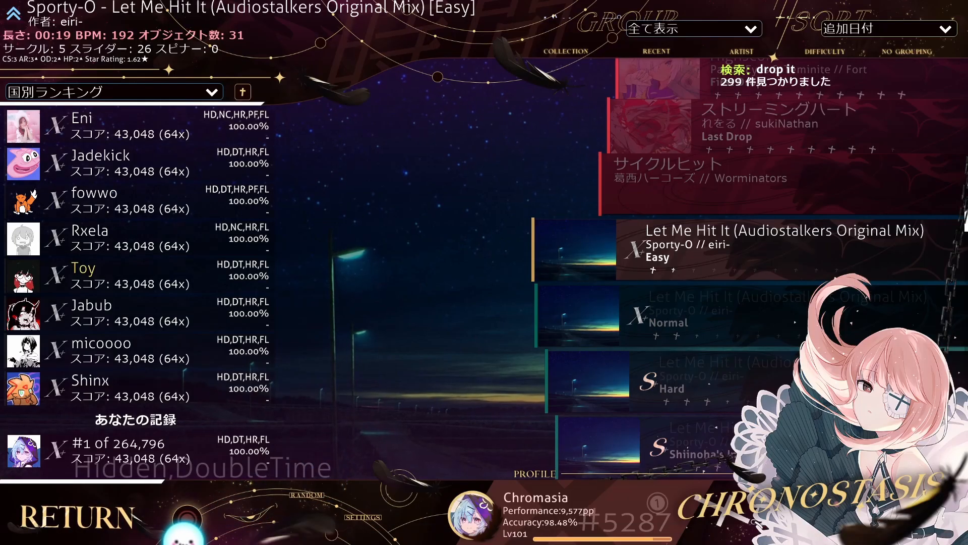
Switch to osu! and change the game mode to osu!taiko on the song selection screen
{"action": "left_click", "coordinate": [186, 524]}
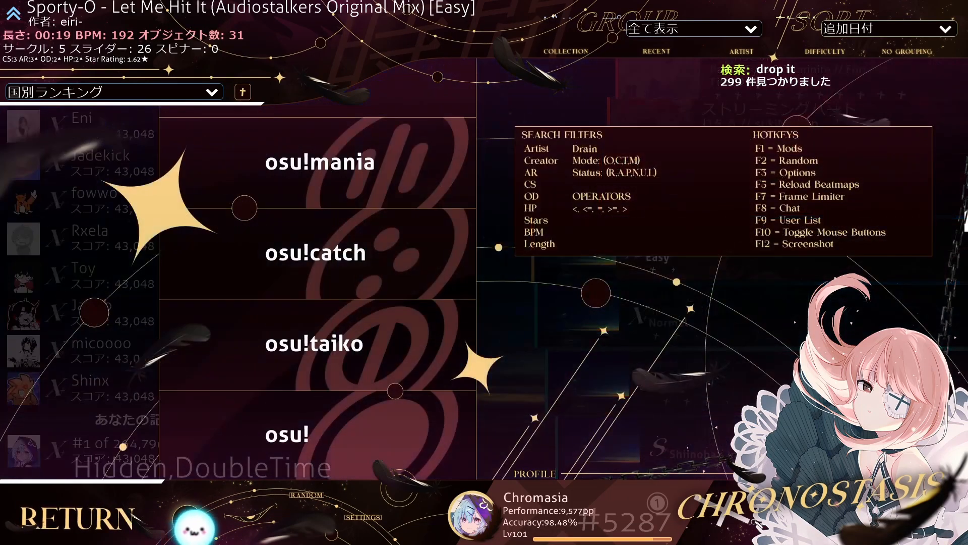
{"action": "left_click", "coordinate": [247, 339]}
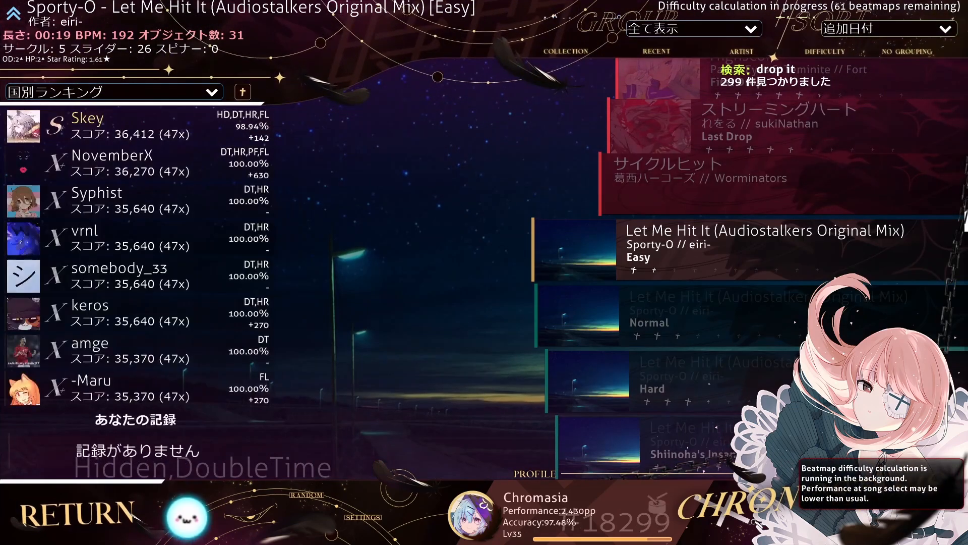
{"action": "left_click", "coordinate": [190, 524]}
{"action": "left_click", "coordinate": [190, 524]}
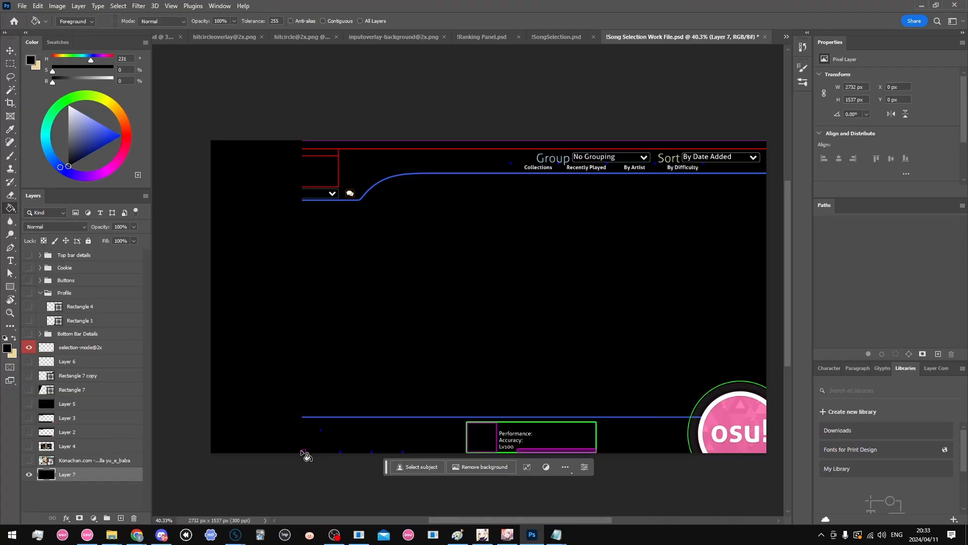
Return to Photoshop and examine the pink and blue button position markers along the guide's bottom bar
{"action": "scroll", "coordinate": [305, 452], "scroll_direction": "up", "scroll_amount": 5}
{"action": "scroll", "coordinate": [273, 480], "scroll_direction": "down", "scroll_amount": 4}
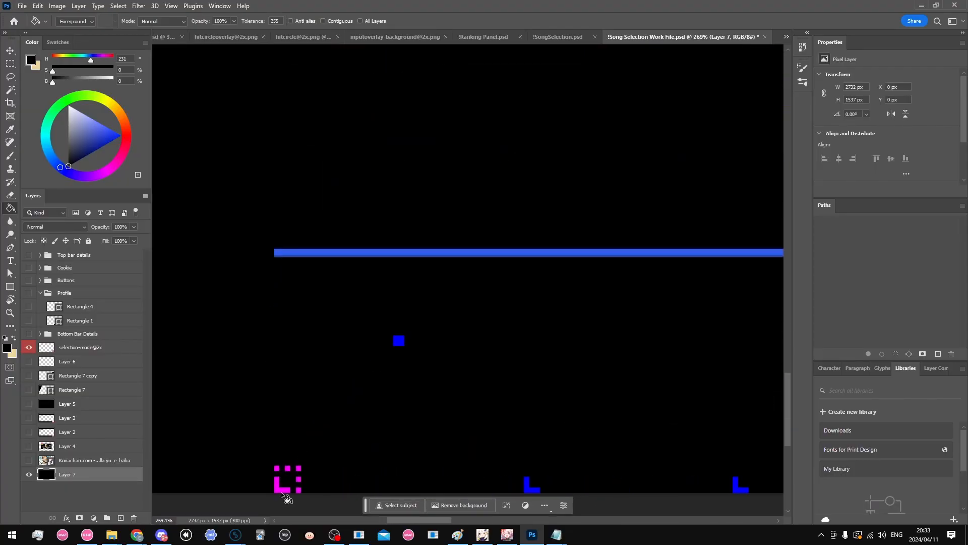
{"action": "scroll", "coordinate": [282, 483], "scroll_direction": "down", "scroll_amount": 4}
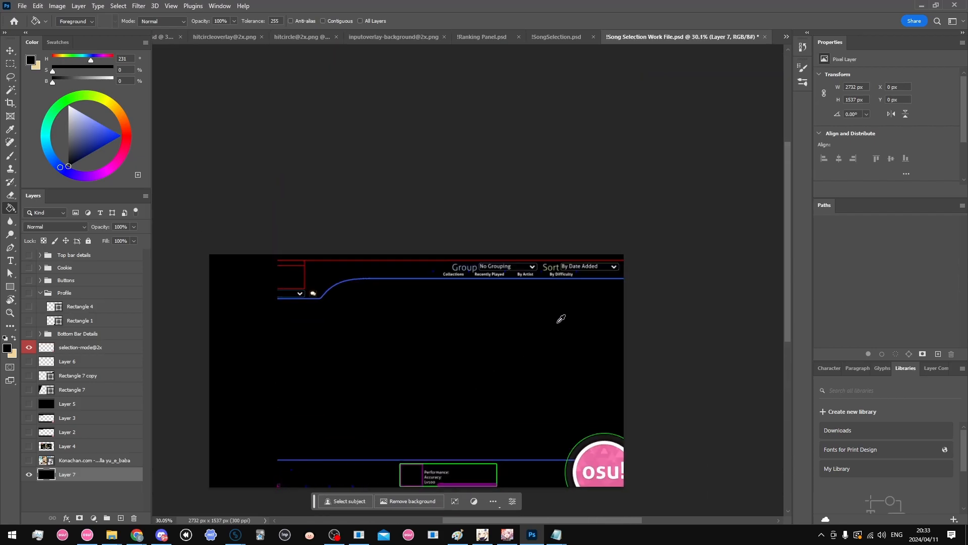
{"action": "scroll", "coordinate": [632, 260], "scroll_direction": "up", "scroll_amount": 3}
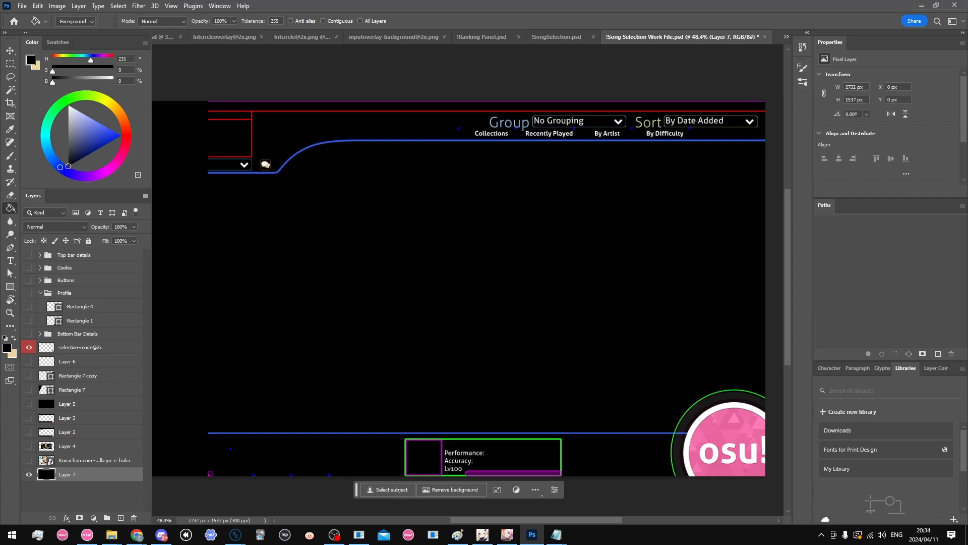
{"action": "scroll", "coordinate": [296, 298], "scroll_direction": "down", "scroll_amount": 1}
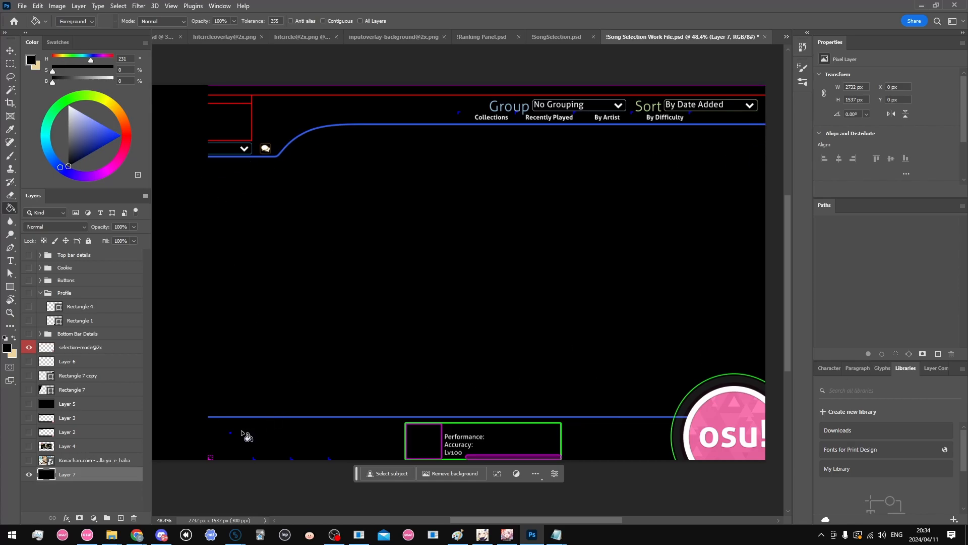
Switch to osu!, apply the Chromasia Template skin, view its song selection screen and return to Photoshop
{"action": "left_click", "coordinate": [87, 534]}
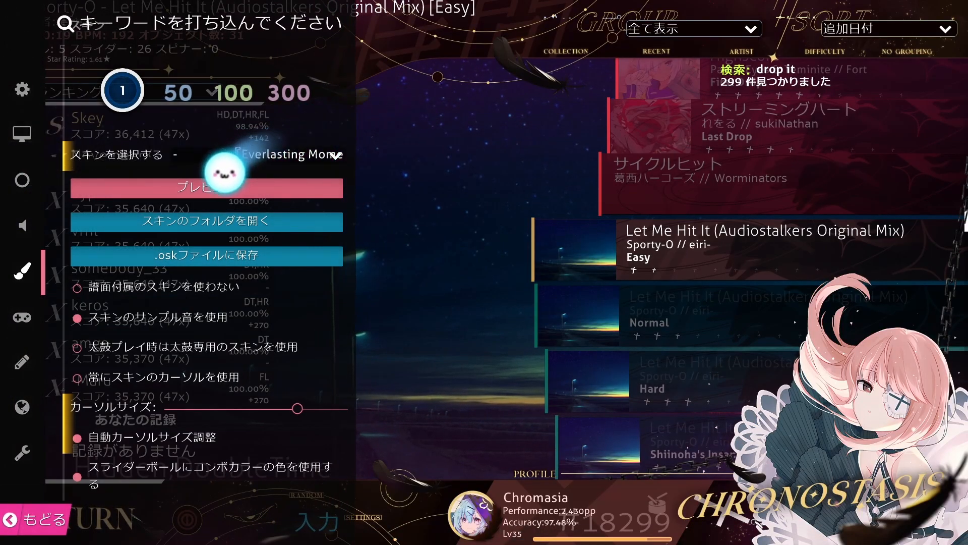
{"action": "left_click", "coordinate": [275, 156]}
{"action": "scroll", "coordinate": [307, 252], "scroll_direction": "down", "scroll_amount": 10}
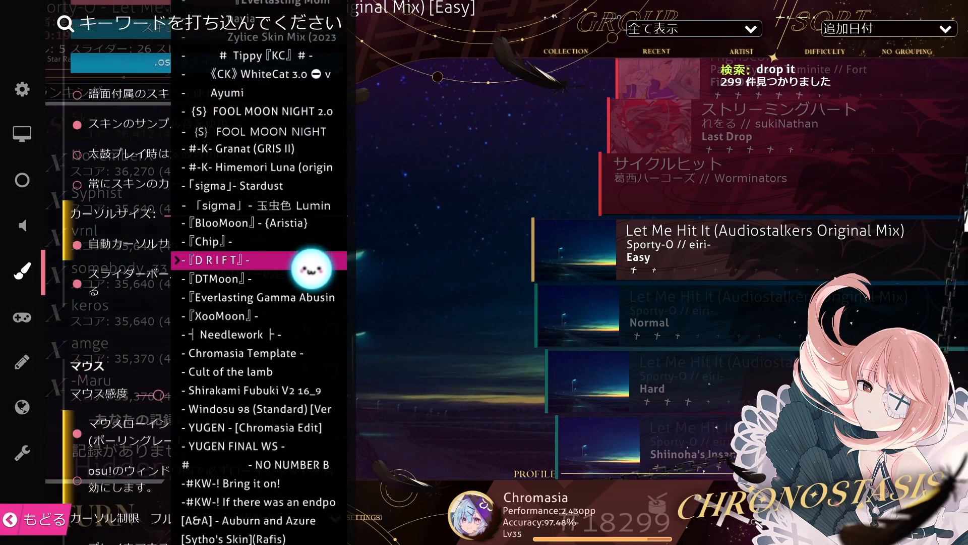
{"action": "left_click", "coordinate": [303, 352]}
{"action": "left_click", "coordinate": [482, 304]}
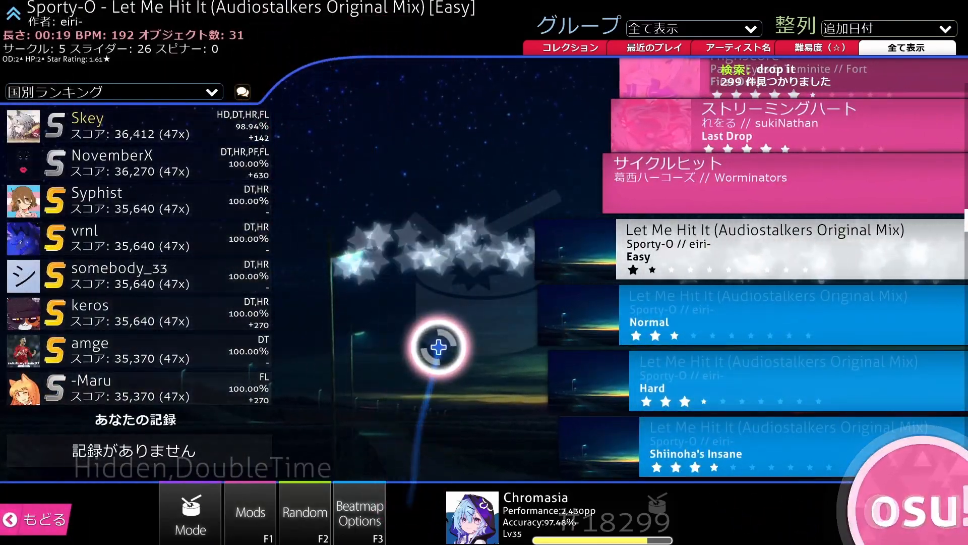
{"action": "key", "text": "alt+Tab"}
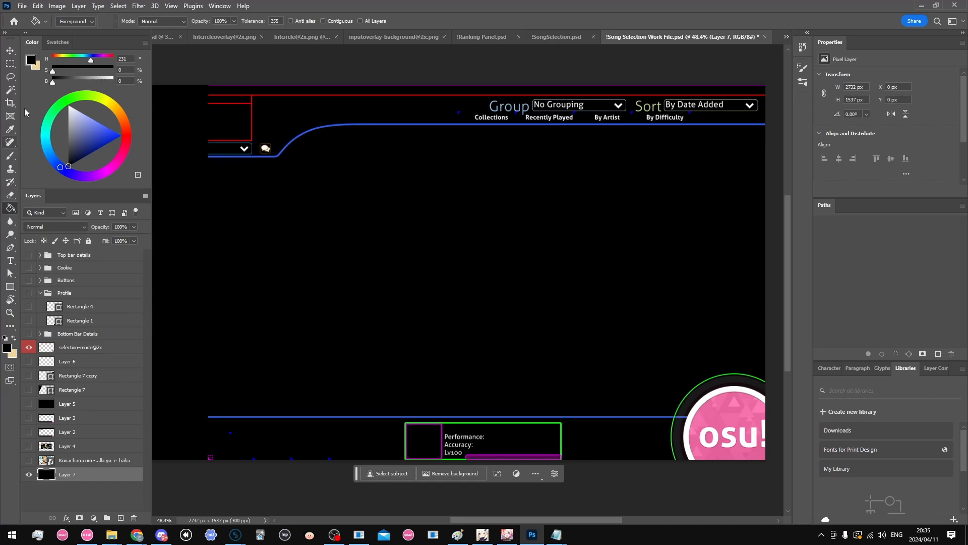
Mark the osu! logo corner, then the Group and Sort header, with rectangular marquee selections about 610 × 556 px and 1254 × 127 px
{"action": "left_click", "coordinate": [10, 63]}
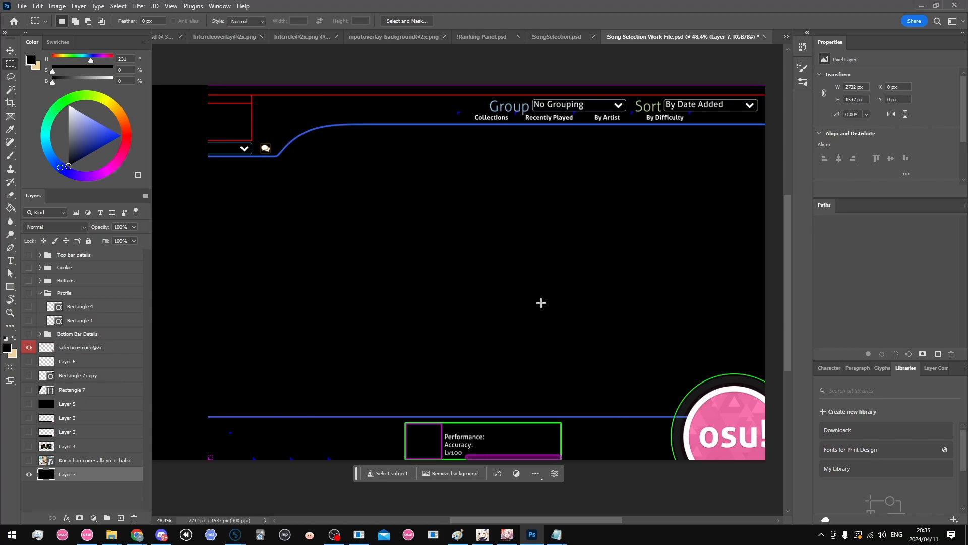
{"action": "scroll", "coordinate": [541, 303], "scroll_direction": "down", "scroll_amount": 1}
{"action": "left_click_drag", "start_coordinate": [617, 317], "coordinate": [780, 468]}
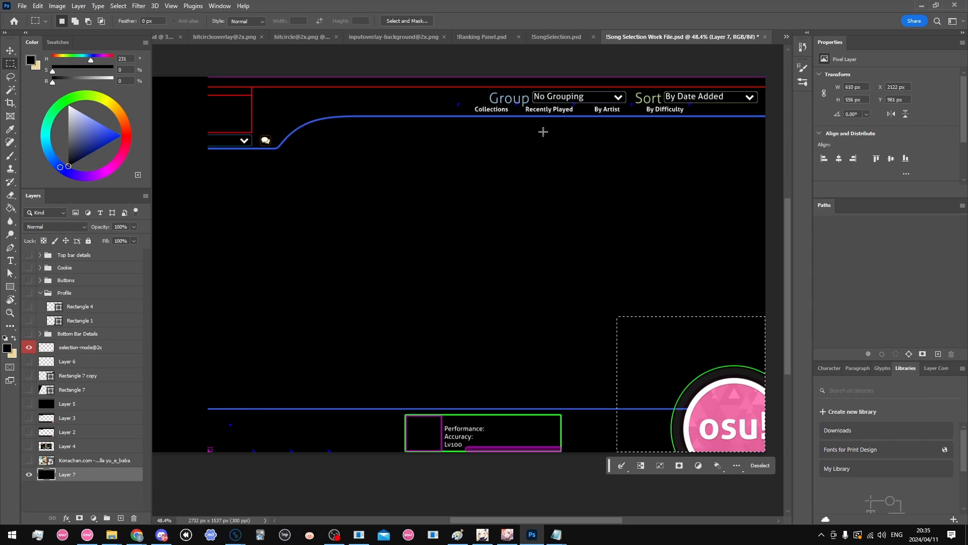
{"action": "left_click_drag", "start_coordinate": [458, 82], "coordinate": [764, 111]}
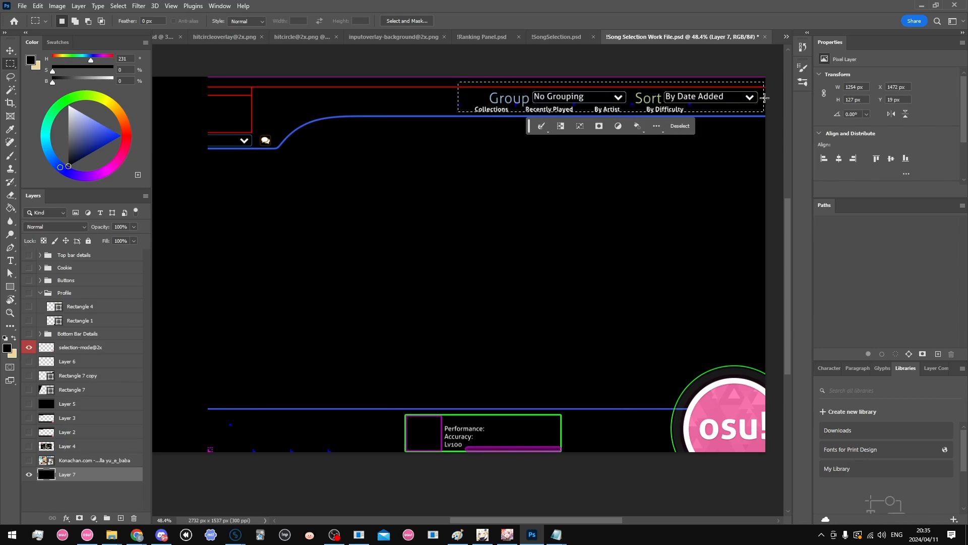
{"action": "left_click", "coordinate": [618, 180]}
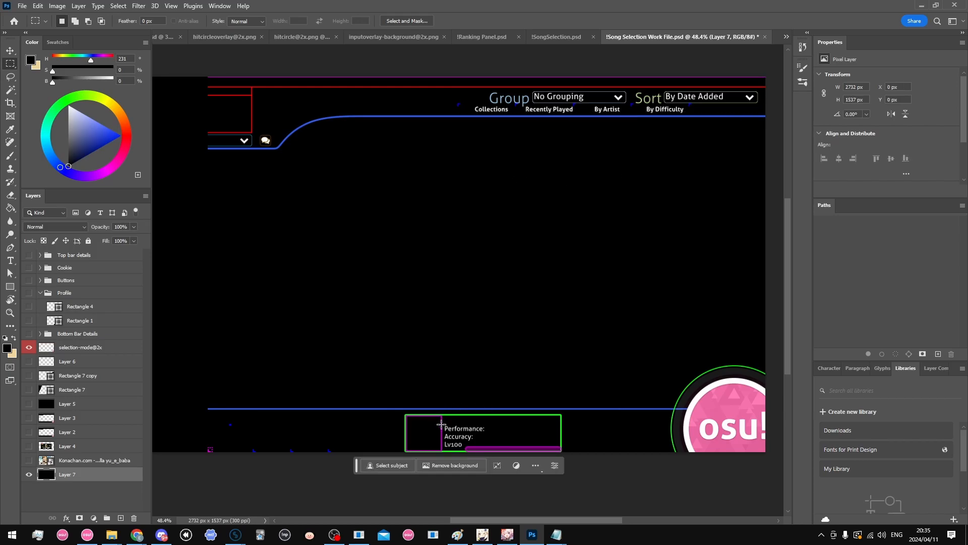
Mark the green user-profile frame with a rectangular marquee selection about 726 × 194 px
{"action": "left_click_drag", "start_coordinate": [443, 422], "coordinate": [488, 450]}
{"action": "left_click", "coordinate": [411, 419]}
{"action": "left_click_drag", "start_coordinate": [393, 411], "coordinate": [564, 456]}
{"action": "left_click", "coordinate": [383, 395]}
{"action": "left_click_drag", "start_coordinate": [391, 406], "coordinate": [566, 480]}
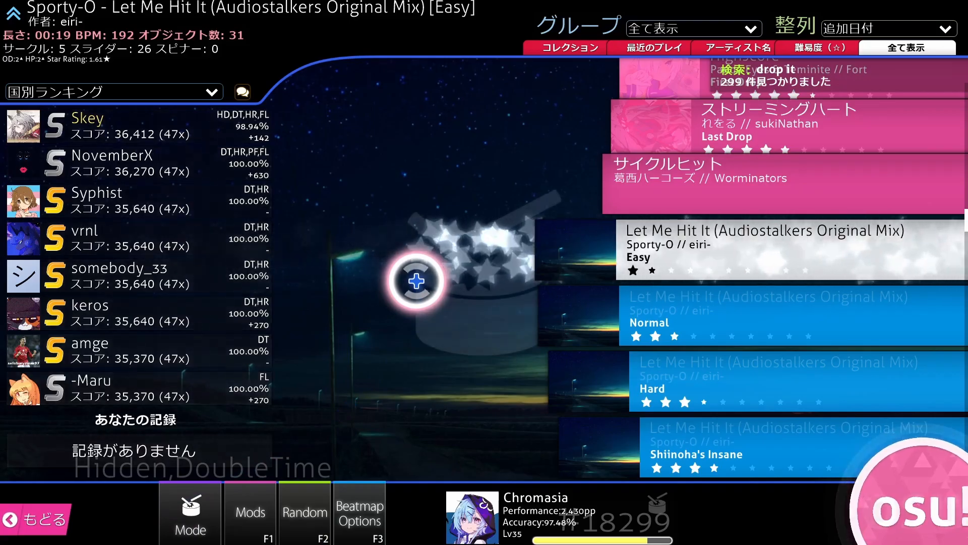
Preview the BlooMoon skin's song selection screen in osu!, and clear the marquee around the user-profile frame back in Photoshop
{"action": "key", "text": "ctrl+o"}
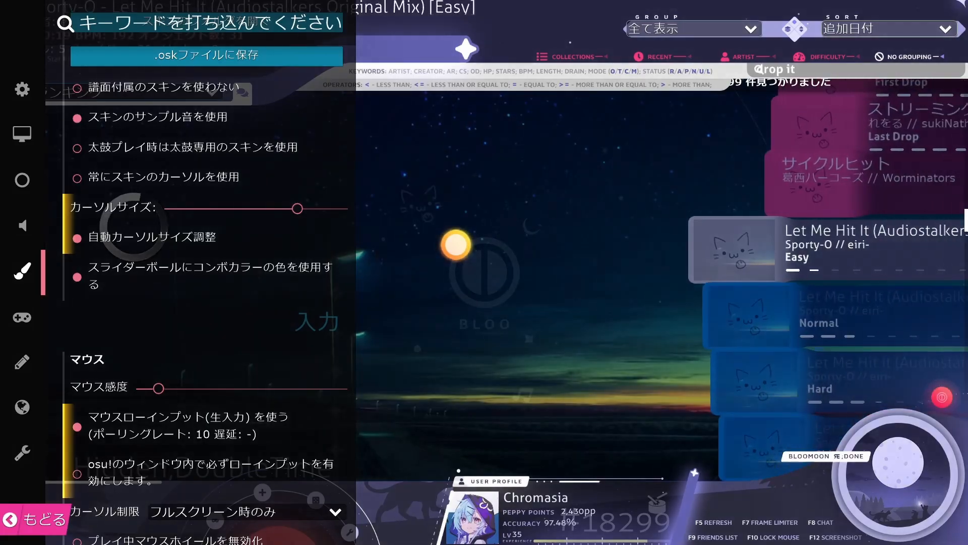
{"action": "key", "text": "Escape"}
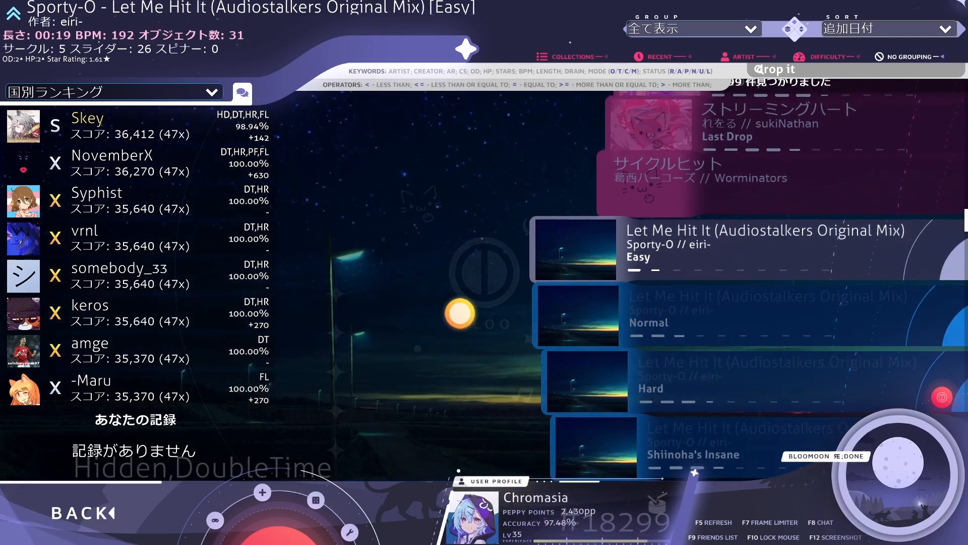
{"action": "key", "text": "alt+Tab"}
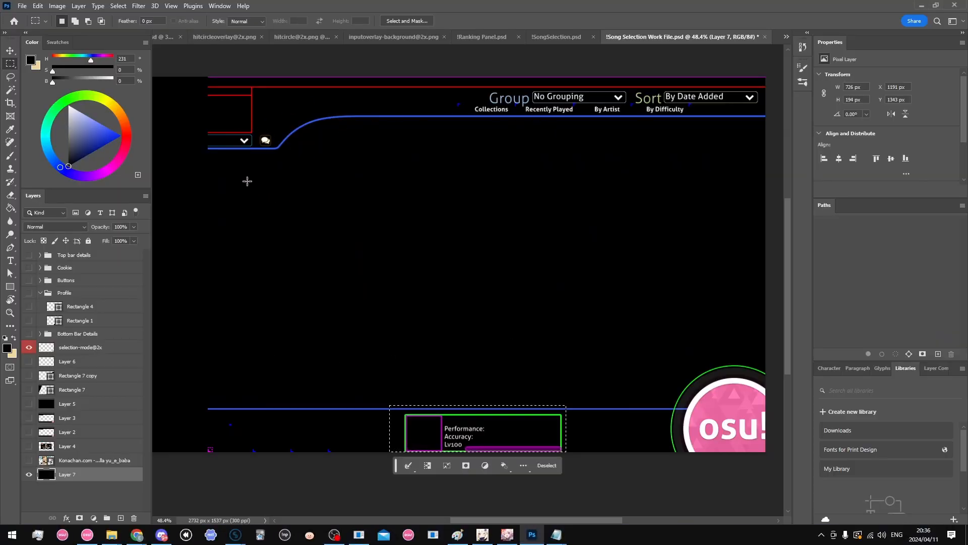
{"action": "left_click_drag", "start_coordinate": [391, 376], "coordinate": [577, 476]}
{"action": "key", "text": "ctrl+d"}
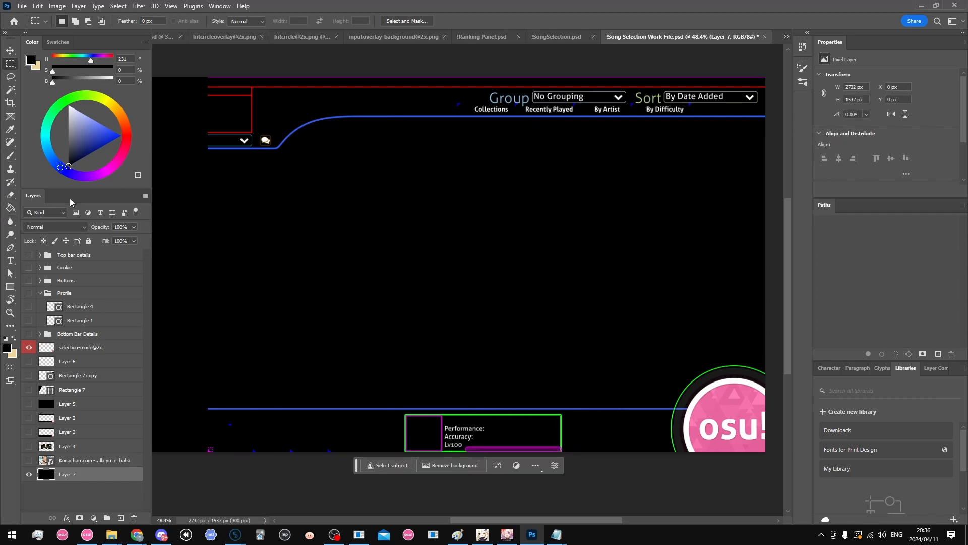
Sketch a red diamond-shaped plane in the middle of the canvas on Layer 7 with the Brush tool
{"action": "left_click", "coordinate": [10, 287]}
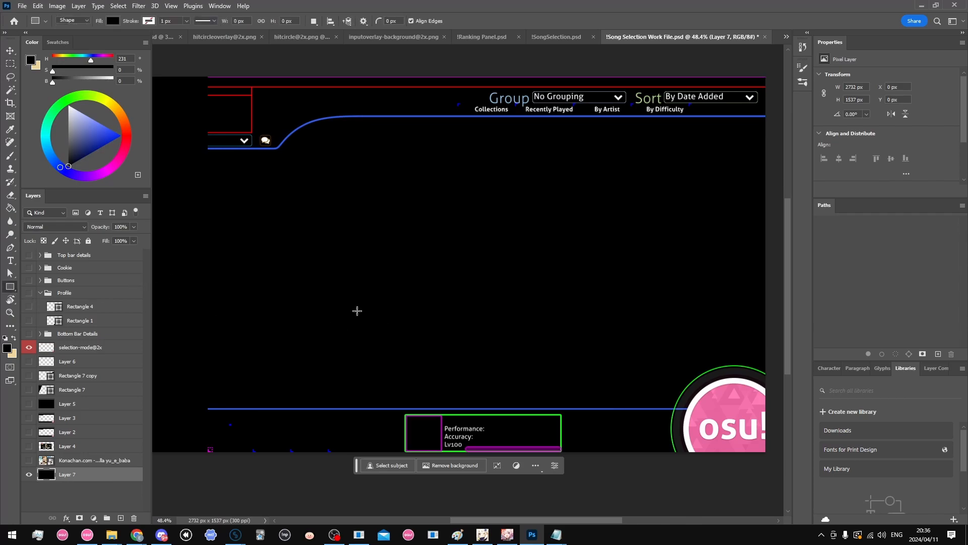
{"action": "left_click", "coordinate": [10, 155]}
{"action": "mouse_move", "coordinate": [304, 291]}
{"action": "left_mouse_down"}
{"action": "mouse_move", "coordinate": [434, 324]}
{"action": "mouse_move", "coordinate": [562, 265]}
{"action": "left_mouse_up"}
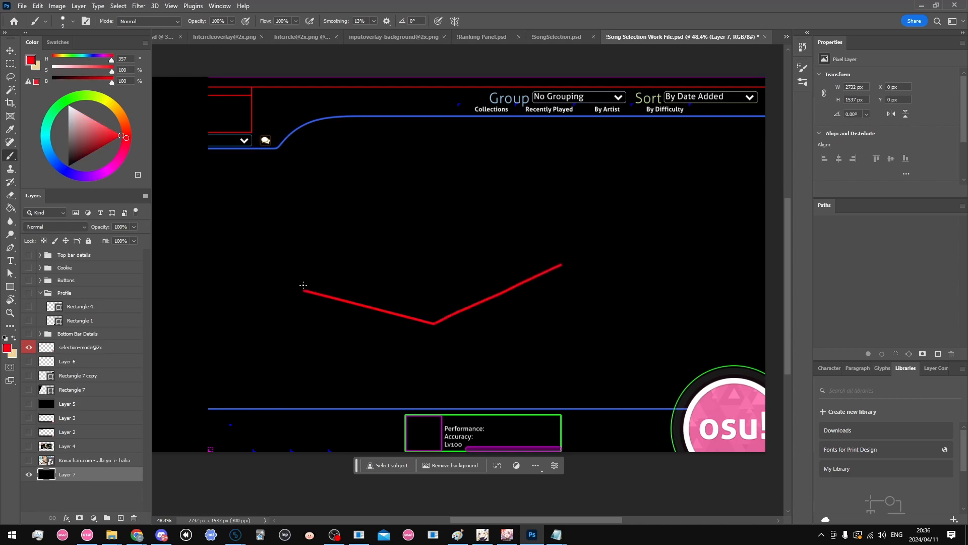
{"action": "mouse_move", "coordinate": [303, 286]}
{"action": "left_mouse_down"}
{"action": "mouse_move", "coordinate": [426, 236]}
{"action": "mouse_move", "coordinate": [568, 258]}
{"action": "left_mouse_up"}
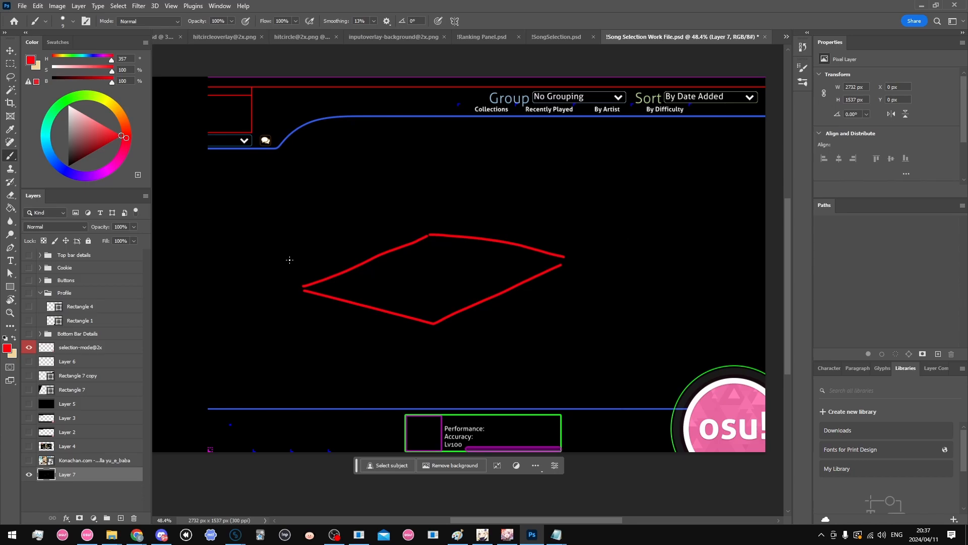
Sketch a second diamond-shaped plane in bright green, offset slightly above the red one
{"action": "left_click", "coordinate": [71, 98]}
{"action": "mouse_move", "coordinate": [284, 261]}
{"action": "left_mouse_down"}
{"action": "mouse_move", "coordinate": [480, 274]}
{"action": "mouse_move", "coordinate": [565, 224]}
{"action": "left_mouse_up"}
{"action": "mouse_move", "coordinate": [509, 215]}
{"action": "left_mouse_down"}
{"action": "mouse_move", "coordinate": [431, 203]}
{"action": "mouse_move", "coordinate": [294, 255]}
{"action": "left_mouse_up"}
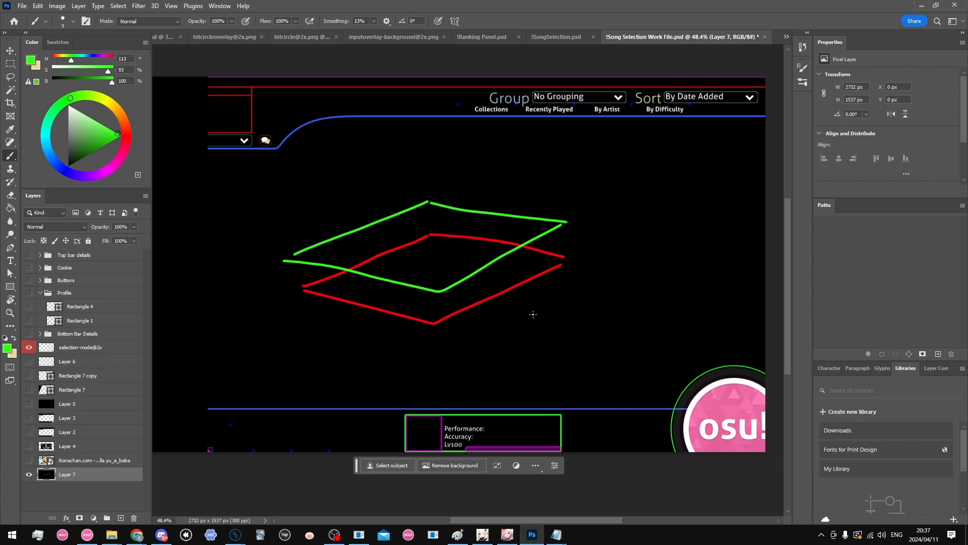
Circle the osu! logo, the Group and Sort header and the user-profile frame in green, undoing each stroke
{"action": "mouse_move", "coordinate": [685, 437]}
{"action": "left_mouse_down"}
{"action": "mouse_move", "coordinate": [679, 382]}
{"action": "mouse_move", "coordinate": [767, 464]}
{"action": "left_mouse_up"}
{"action": "key", "text": "ctrl+z"}
{"action": "mouse_move", "coordinate": [476, 103]}
{"action": "left_mouse_down"}
{"action": "mouse_move", "coordinate": [507, 80]}
{"action": "mouse_move", "coordinate": [696, 83]}
{"action": "mouse_move", "coordinate": [512, 109]}
{"action": "mouse_move", "coordinate": [508, 88]}
{"action": "mouse_move", "coordinate": [715, 129]}
{"action": "mouse_move", "coordinate": [583, 137]}
{"action": "left_mouse_up"}
{"action": "key", "text": "ctrl+z"}
{"action": "key", "text": "ctrl+z"}
{"action": "mouse_move", "coordinate": [455, 117]}
{"action": "left_mouse_down"}
{"action": "mouse_move", "coordinate": [465, 103]}
{"action": "mouse_move", "coordinate": [646, 143]}
{"action": "mouse_move", "coordinate": [431, 129]}
{"action": "left_mouse_up"}
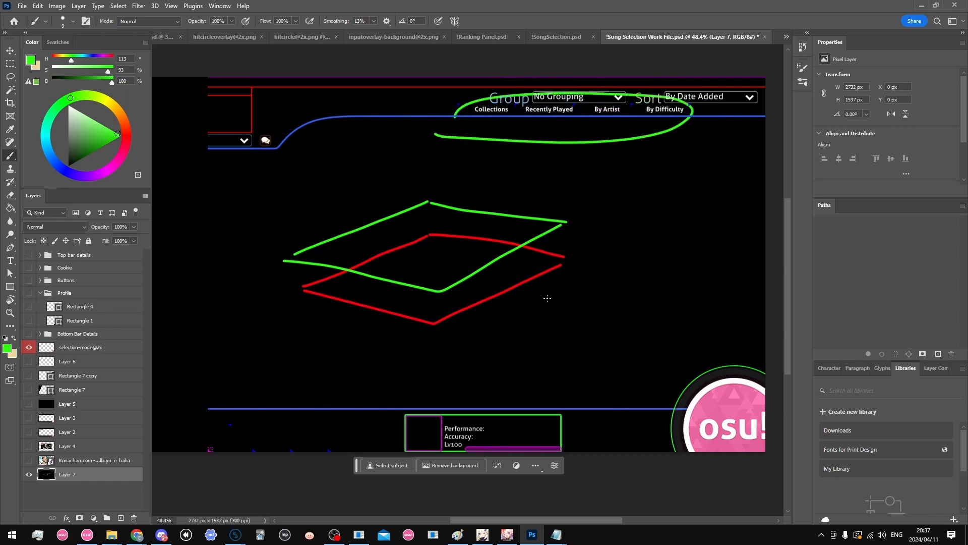
{"action": "key", "text": "ctrl+z"}
{"action": "mouse_move", "coordinate": [391, 437]}
{"action": "left_mouse_down"}
{"action": "mouse_move", "coordinate": [626, 441]}
{"action": "mouse_move", "coordinate": [504, 469]}
{"action": "mouse_move", "coordinate": [379, 455]}
{"action": "left_mouse_up"}
{"action": "key", "text": "ctrl+z"}
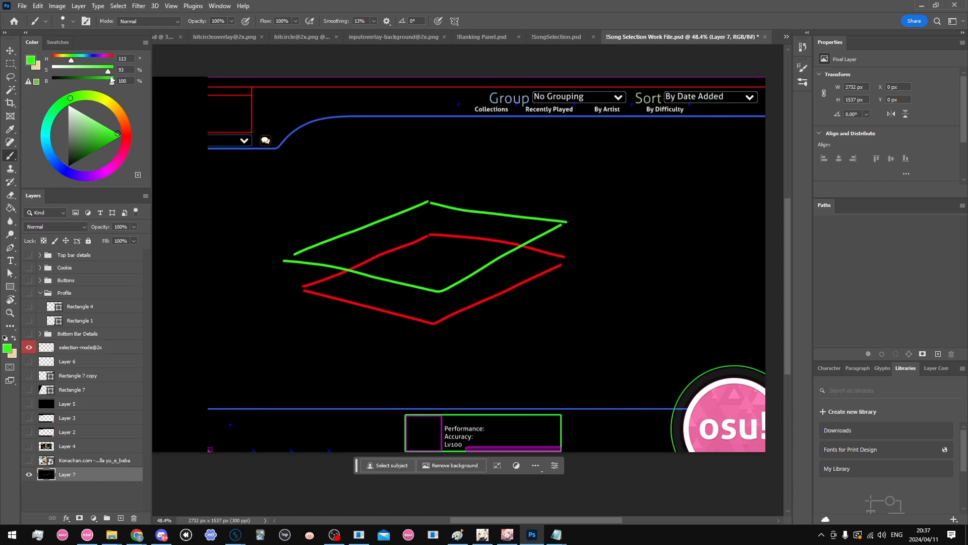
Sketch a blue plane above the green one and hand-letter the blue, green and red planes Selection-Mode, Osu and Song Select
{"action": "left_click", "coordinate": [62, 168]}
{"action": "mouse_move", "coordinate": [281, 220]}
{"action": "left_mouse_down"}
{"action": "mouse_move", "coordinate": [438, 258]}
{"action": "mouse_move", "coordinate": [564, 201]}
{"action": "mouse_move", "coordinate": [415, 186]}
{"action": "mouse_move", "coordinate": [411, 178]}
{"action": "left_mouse_up"}
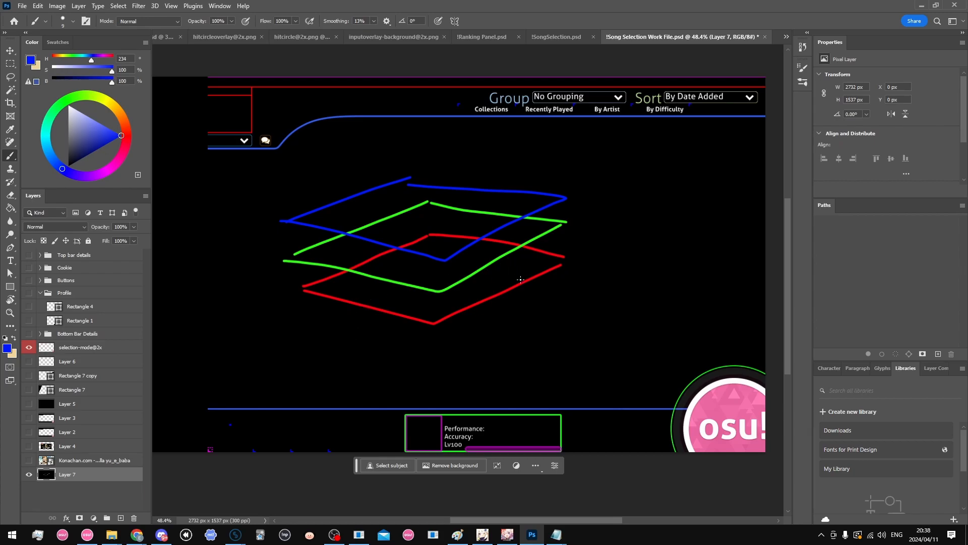
{"action": "left_click_drag", "start_coordinate": [561, 189], "coordinate": [648, 171]}
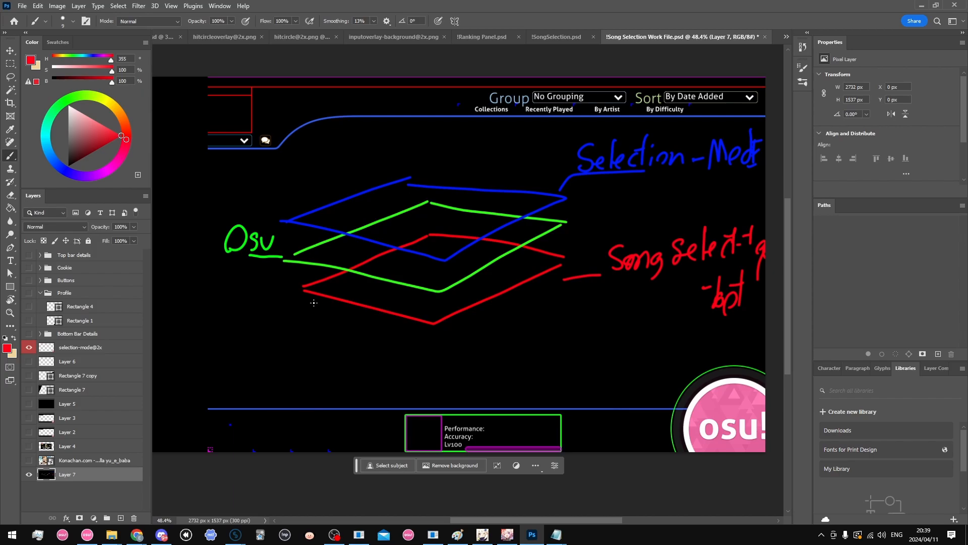
Hide the sketch on Layer 7 and add a new empty layer above it
{"action": "scroll", "coordinate": [314, 303], "scroll_direction": "down", "scroll_amount": 1}
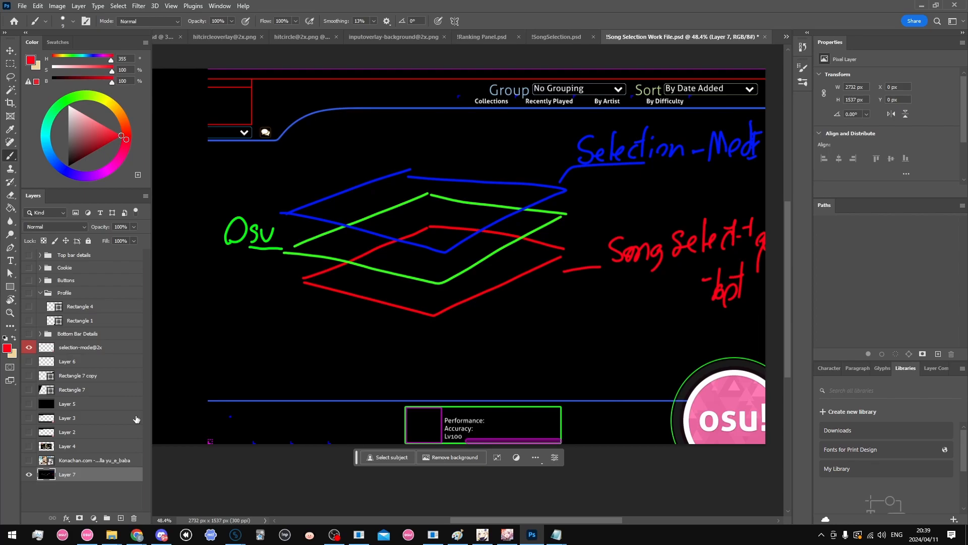
{"action": "left_click", "coordinate": [29, 475]}
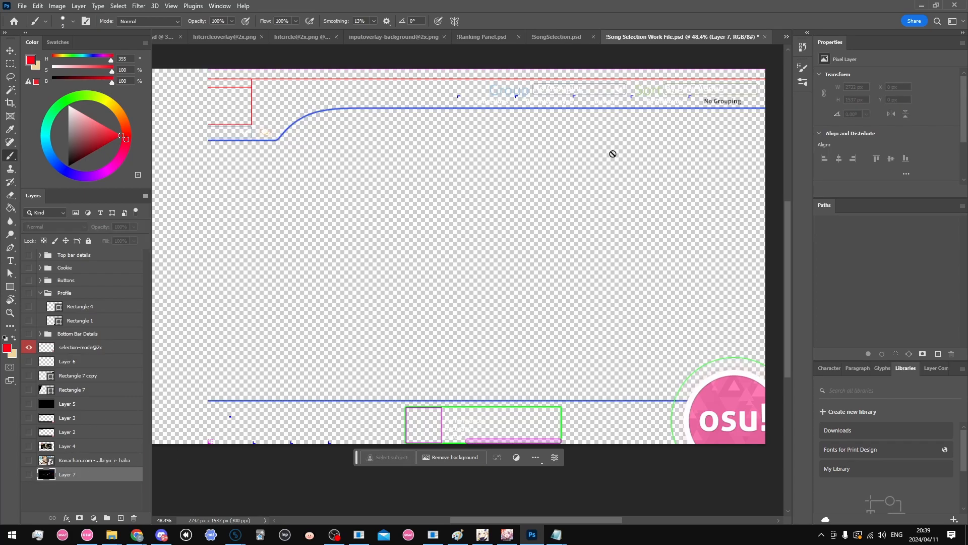
{"action": "left_click", "coordinate": [122, 517]}
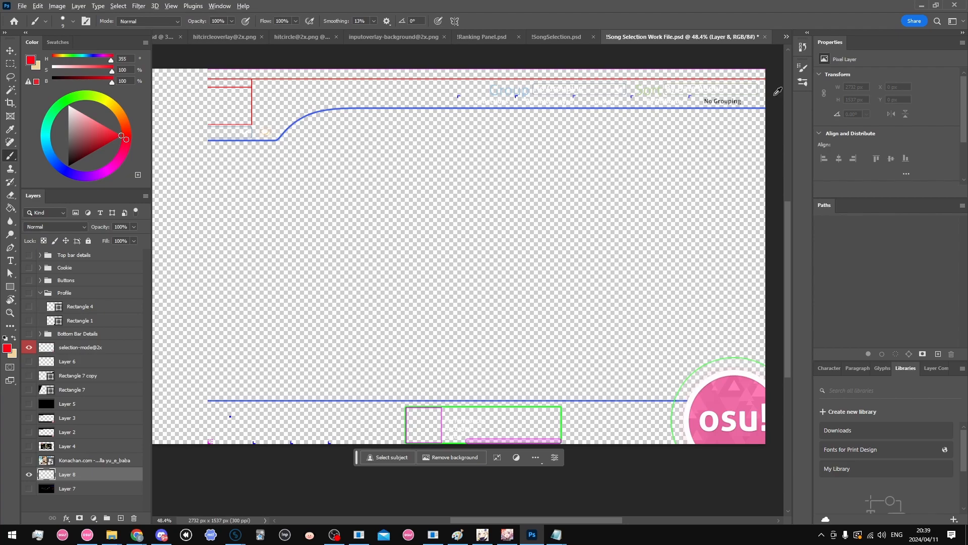
{"action": "scroll", "coordinate": [737, 119], "scroll_direction": "up", "scroll_amount": 5}
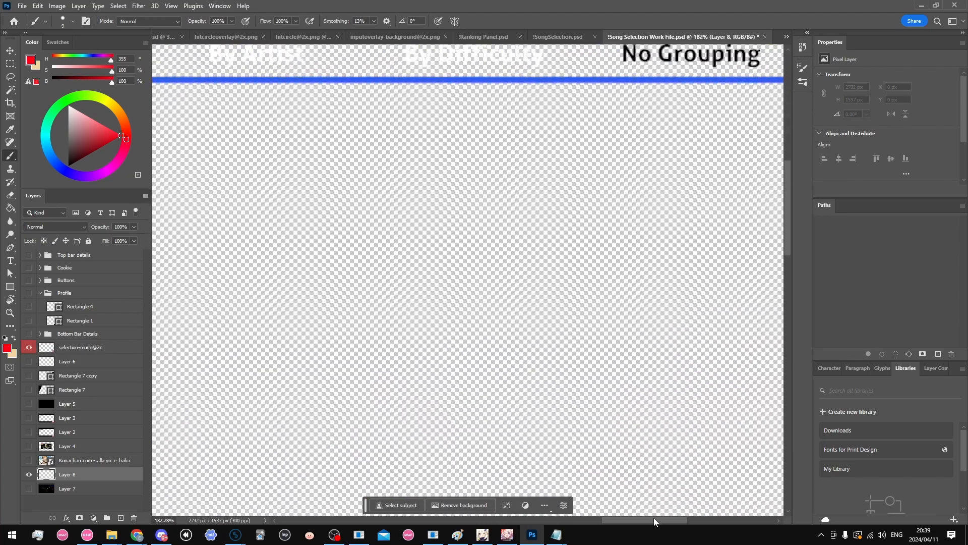
Try a freehand red brush stroke across the Group and Sort header at the canvas's upper right corner, undoing it
{"action": "scroll", "coordinate": [676, 518], "scroll_direction": "right", "scroll_amount": 5}
{"action": "scroll", "coordinate": [640, 288], "scroll_direction": "up", "scroll_amount": 3}
{"action": "scroll", "coordinate": [679, 187], "scroll_direction": "down", "scroll_amount": 1}
{"action": "scroll", "coordinate": [699, 177], "scroll_direction": "up", "scroll_amount": 3}
{"action": "scroll", "coordinate": [694, 205], "scroll_direction": "down", "scroll_amount": 1}
{"action": "scroll", "coordinate": [692, 206], "scroll_direction": "down", "scroll_amount": 2}
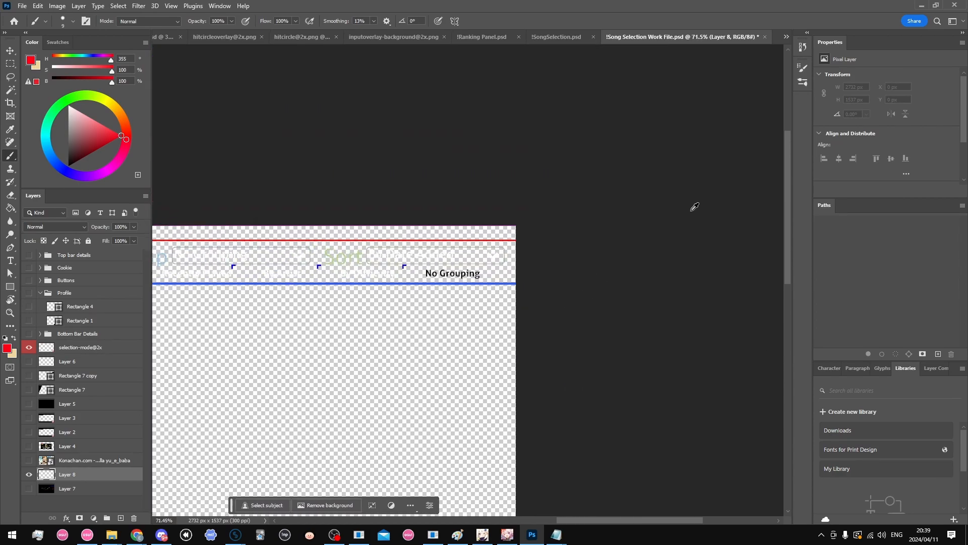
{"action": "scroll", "coordinate": [525, 341], "scroll_direction": "up", "scroll_amount": 1}
{"action": "scroll", "coordinate": [479, 328], "scroll_direction": "down", "scroll_amount": 2}
{"action": "left_click_drag", "start_coordinate": [600, 256], "coordinate": [151, 274]}
{"action": "key", "text": "ctrl+z"}
Paint a red vertical line about 624 px long down the canvas's right edge, starting at the upper corner, on Layer 8
{"action": "scroll", "coordinate": [463, 511], "scroll_direction": "down", "scroll_amount": 3}
{"action": "left_click_drag", "start_coordinate": [619, 520], "coordinate": [583, 515]}
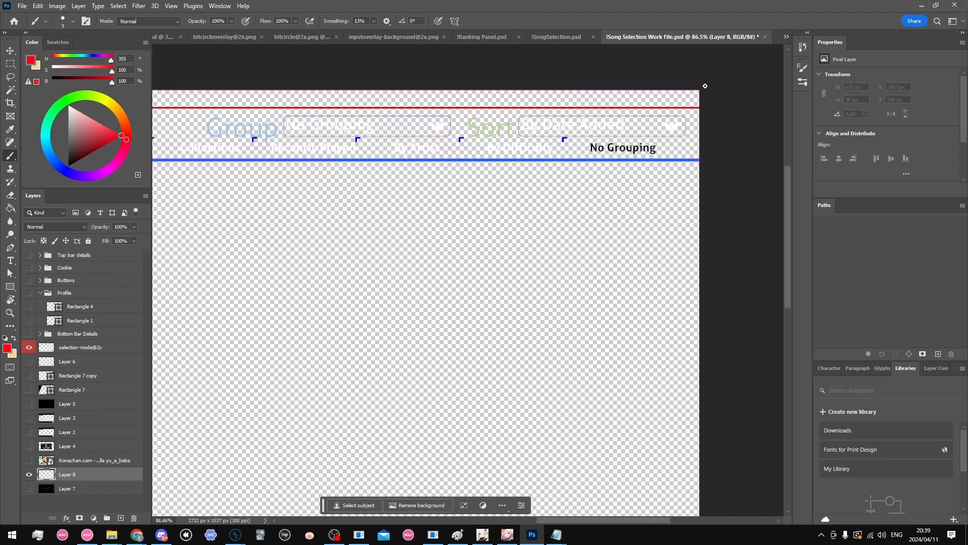
{"action": "mouse_move", "coordinate": [696, 89]}
{"action": "left_mouse_down"}
{"action": "mouse_move", "coordinate": [710, 337]}
{"action": "mouse_move", "coordinate": [702, 359]}
{"action": "left_mouse_up"}
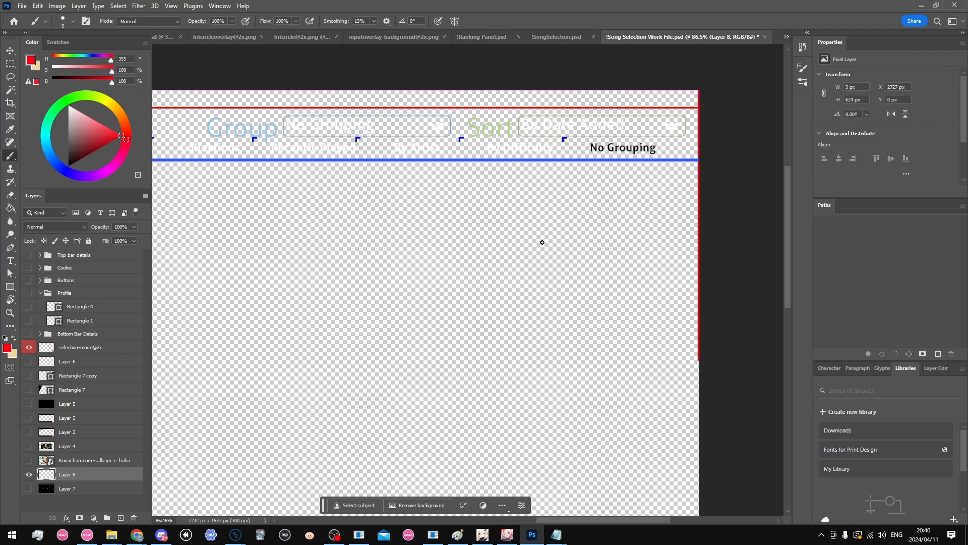
Try a red rectangle about 965 × 628 px over the canvas's upper right corner, undoing it
{"action": "key", "text": "u"}
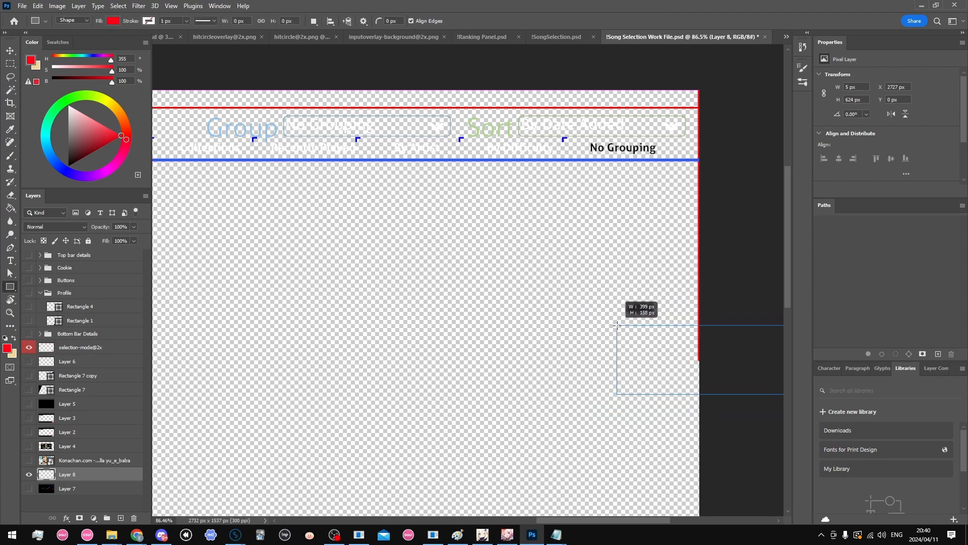
{"action": "left_click_drag", "start_coordinate": [576, 215], "coordinate": [370, 360]}
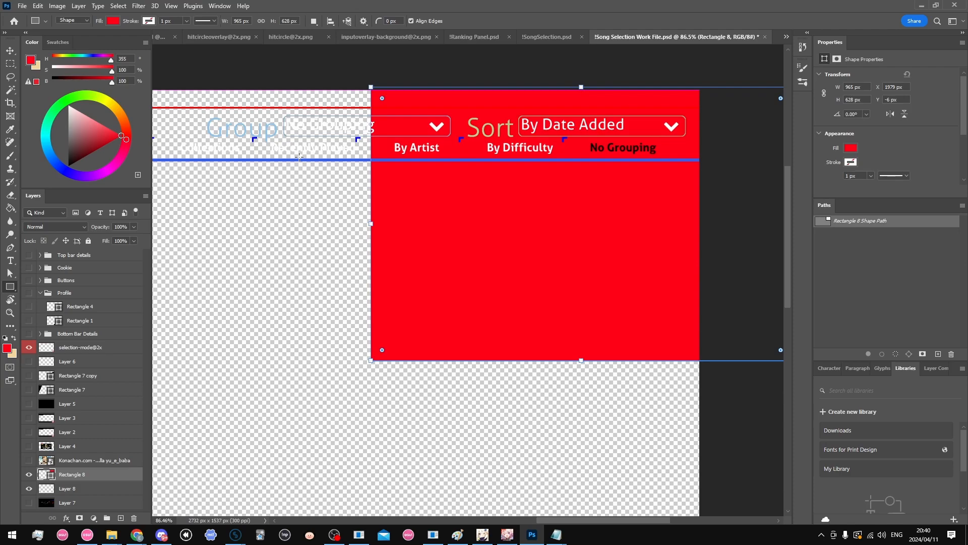
{"action": "key", "text": "ctrl+z"}
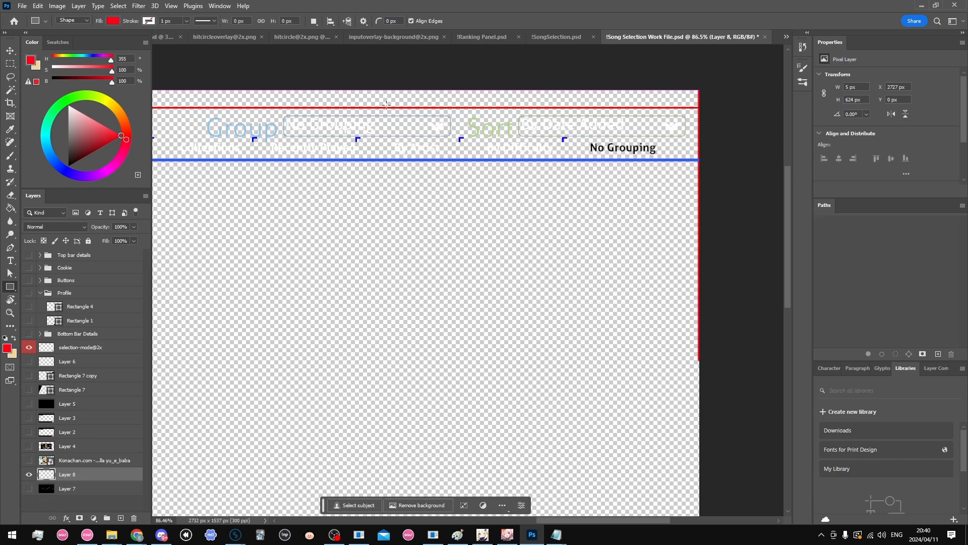
Try a red rectangle about 1648 px wide over the Group and Sort header, down to the blue line
{"action": "scroll", "coordinate": [380, 110], "scroll_direction": "down", "scroll_amount": 3}
{"action": "scroll", "coordinate": [379, 110], "scroll_direction": "up", "scroll_amount": 3}
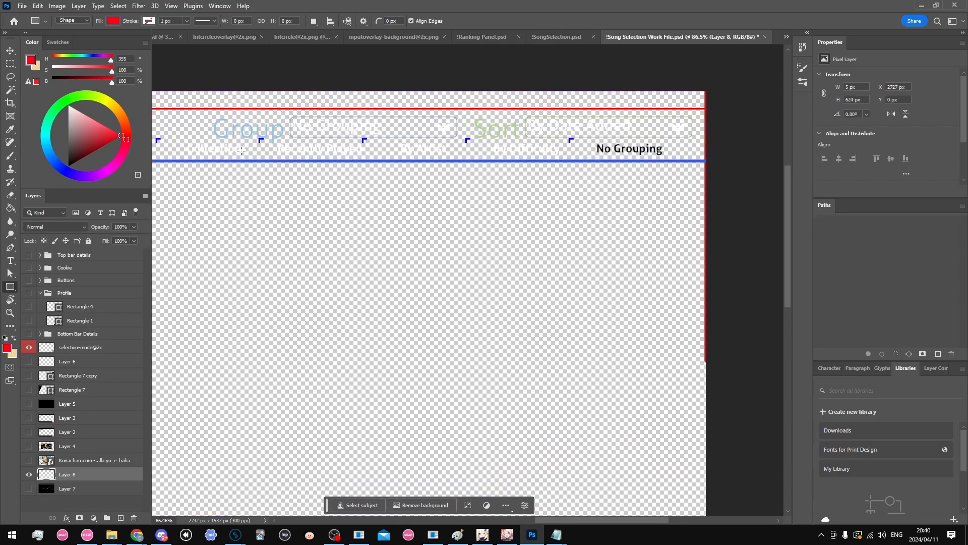
{"action": "left_click_drag", "start_coordinate": [426, 91], "coordinate": [259, 160]}
{"action": "scroll", "coordinate": [282, 158], "scroll_direction": "down", "scroll_amount": 8}
{"action": "scroll", "coordinate": [283, 157], "scroll_direction": "up", "scroll_amount": 8}
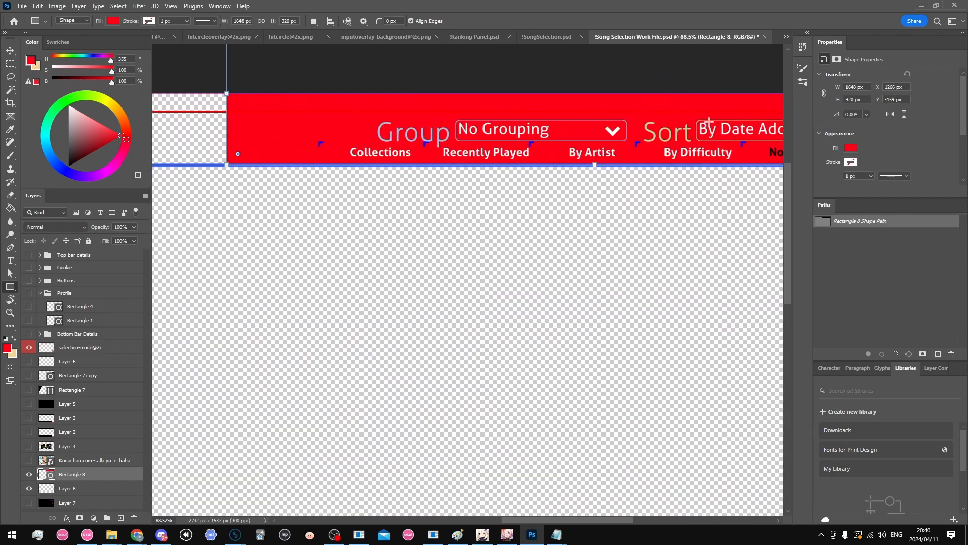
{"action": "left_click_drag", "start_coordinate": [537, 520], "coordinate": [579, 520]}
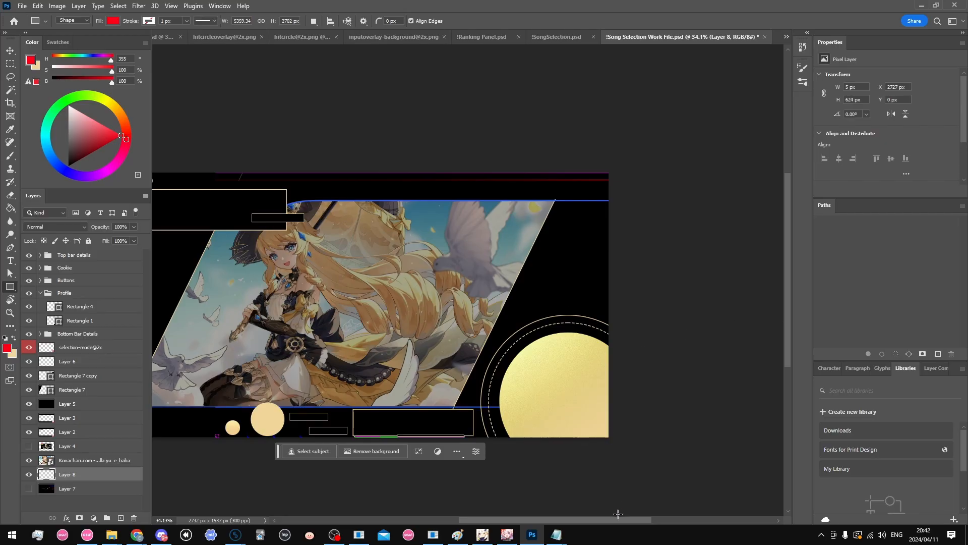
Hide the artwork, shape and detail layers and groups, keeping selection-mode@2x and Layer 8 visible
{"action": "scroll", "coordinate": [613, 384], "scroll_direction": "left", "scroll_amount": 5}
{"action": "scroll", "coordinate": [590, 395], "scroll_direction": "down", "scroll_amount": 1}
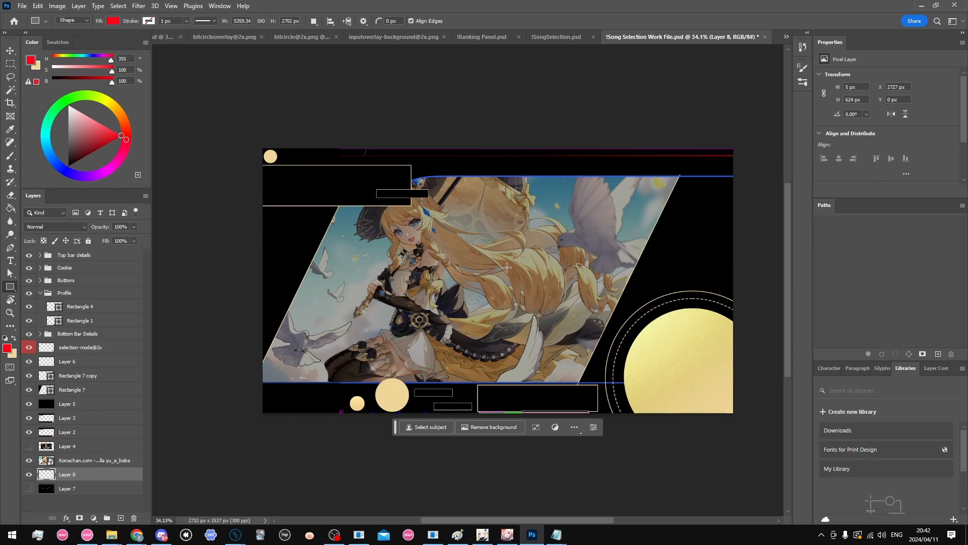
{"action": "scroll", "coordinate": [248, 340], "scroll_direction": "down", "scroll_amount": 1}
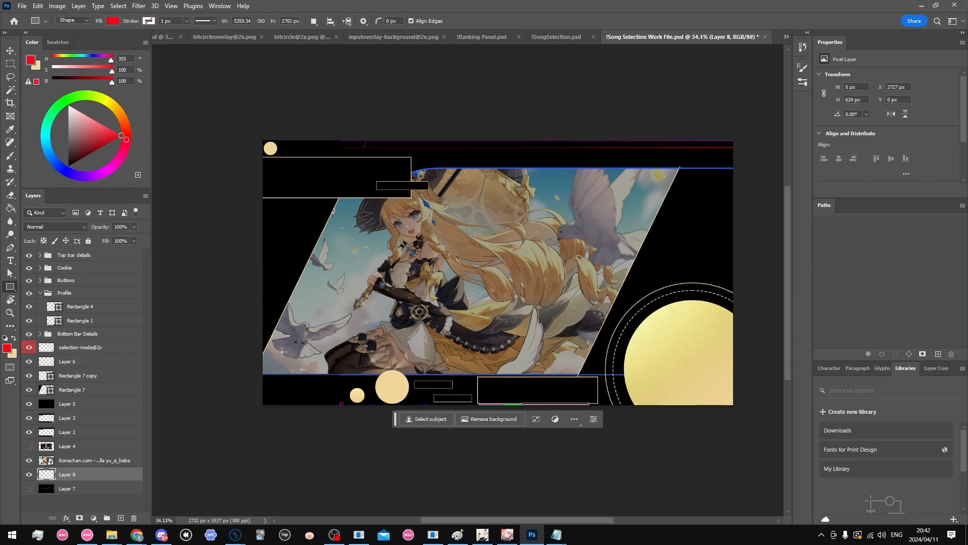
{"action": "scroll", "coordinate": [569, 333], "scroll_direction": "up", "scroll_amount": 4}
{"action": "scroll", "coordinate": [579, 326], "scroll_direction": "down", "scroll_amount": 3}
{"action": "scroll", "coordinate": [722, 344], "scroll_direction": "up", "scroll_amount": 2}
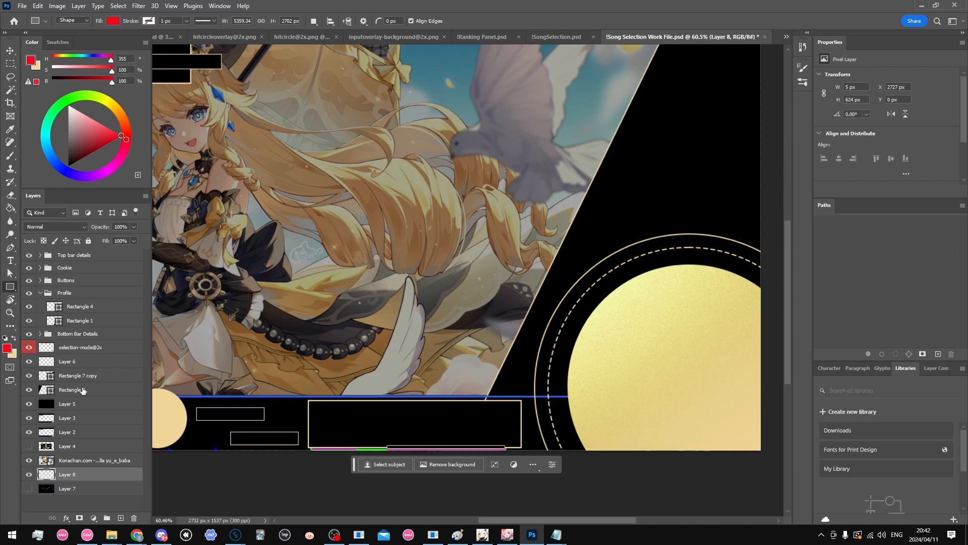
{"action": "left_click", "coordinate": [92, 350]}
{"action": "left_click", "coordinate": [29, 347]}
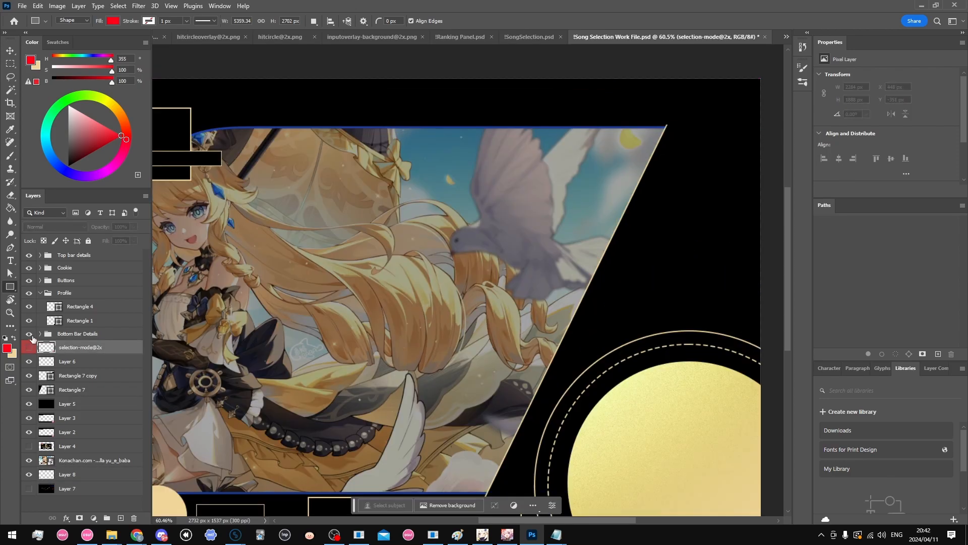
{"action": "left_click_drag", "start_coordinate": [29, 361], "coordinate": [27, 433]}
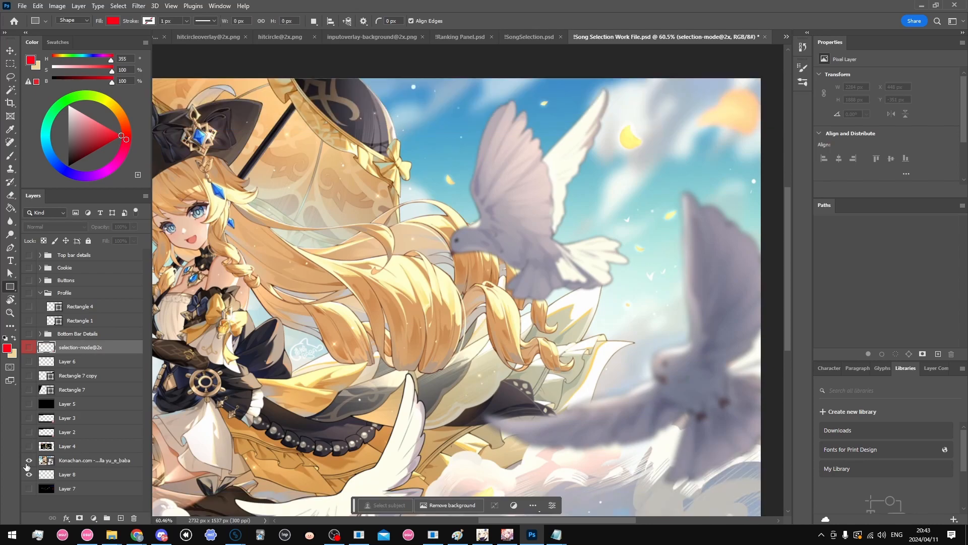
{"action": "left_click", "coordinate": [28, 460]}
{"action": "left_click", "coordinate": [28, 347]}
Show the sketch on Layer 7 behind the selection-mode overlay and inspect the Group and Sort header
{"action": "scroll", "coordinate": [626, 181], "scroll_direction": "up", "scroll_amount": 9}
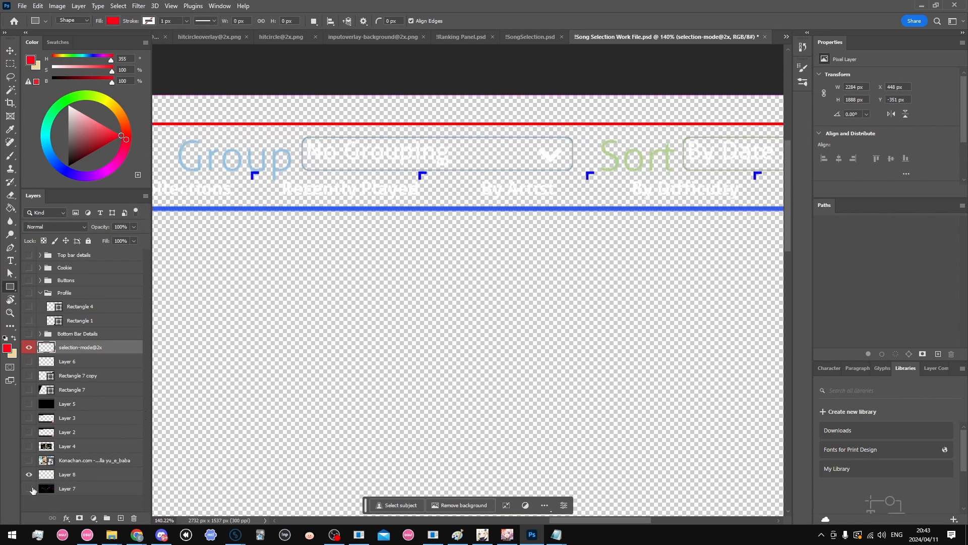
{"action": "left_click", "coordinate": [32, 489]}
{"action": "scroll", "coordinate": [381, 222], "scroll_direction": "up", "scroll_amount": 2}
{"action": "left_click_drag", "start_coordinate": [601, 519], "coordinate": [627, 515]}
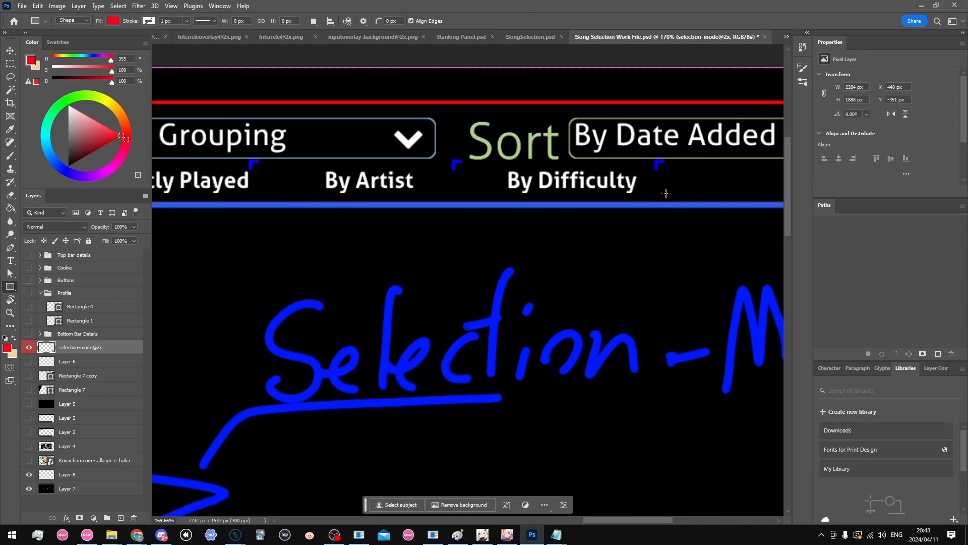
{"action": "mouse_move", "coordinate": [609, 521]}
{"action": "left_mouse_down"}
{"action": "mouse_move", "coordinate": [589, 522]}
{"action": "mouse_move", "coordinate": [667, 528]}
{"action": "mouse_move", "coordinate": [606, 521]}
{"action": "left_mouse_up"}
{"action": "scroll", "coordinate": [625, 519], "scroll_direction": "down", "scroll_amount": 2}
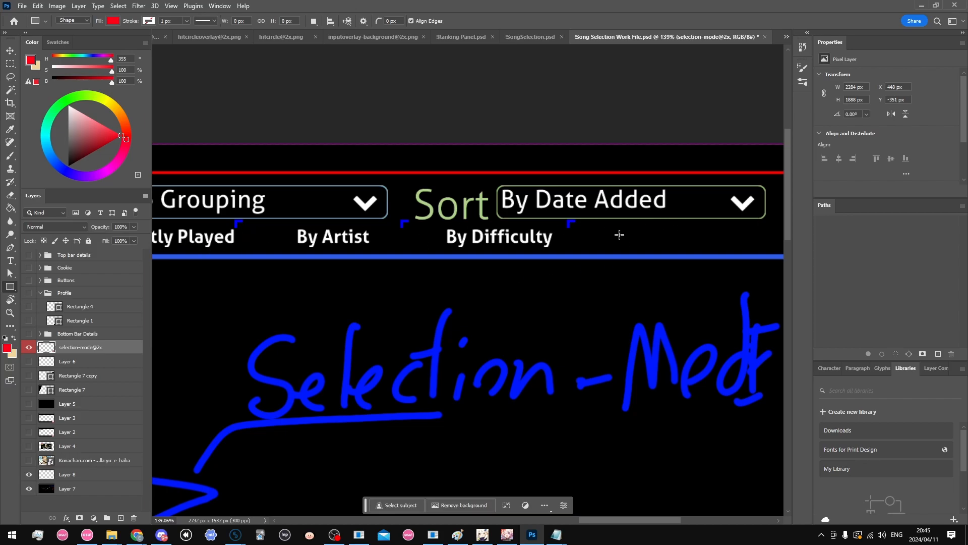
Draw a red circle about 31 px in diameter beside the By Difficulty tab in the header
{"action": "key", "text": "shift+u"}
{"action": "left_click_drag", "start_coordinate": [589, 240], "coordinate": [630, 238]}
{"action": "left_click", "coordinate": [10, 50]}
{"action": "scroll", "coordinate": [595, 242], "scroll_direction": "left", "scroll_amount": 1}
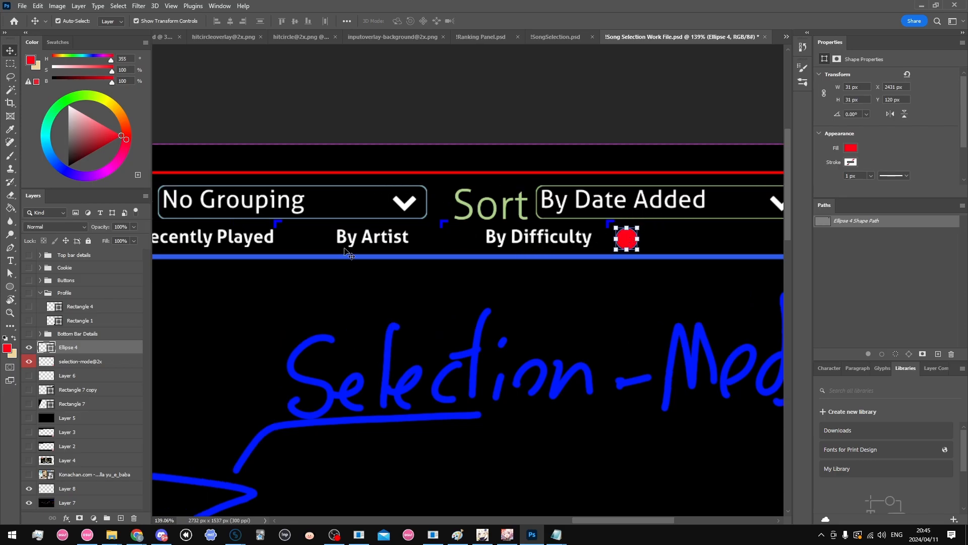
{"action": "left_click_drag", "start_coordinate": [591, 518], "coordinate": [573, 535]}
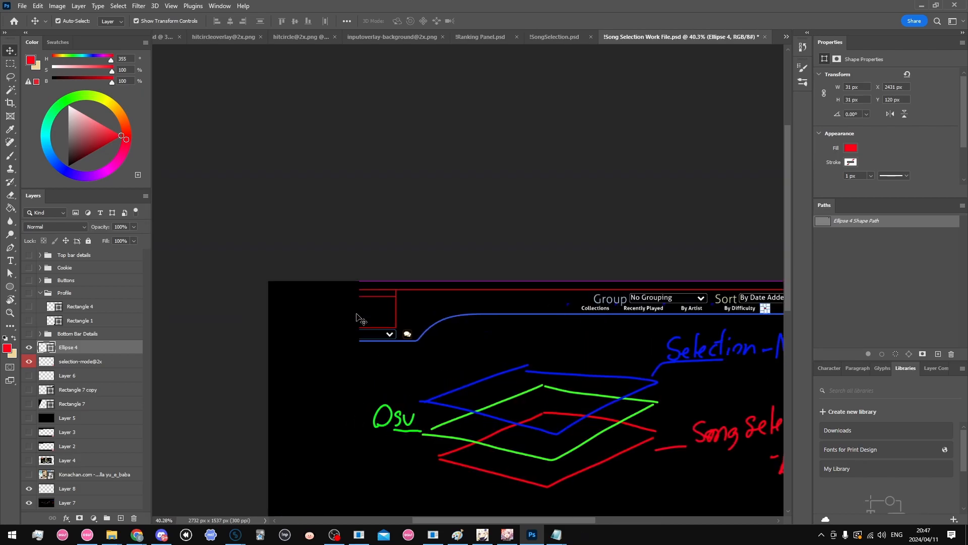
Select the first button area with a rectangular marquee, from the magenta corner marker up to the lower blue line
{"action": "scroll", "coordinate": [391, 333], "scroll_direction": "up", "scroll_amount": 3}
{"action": "scroll", "coordinate": [421, 336], "scroll_direction": "up", "scroll_amount": 5}
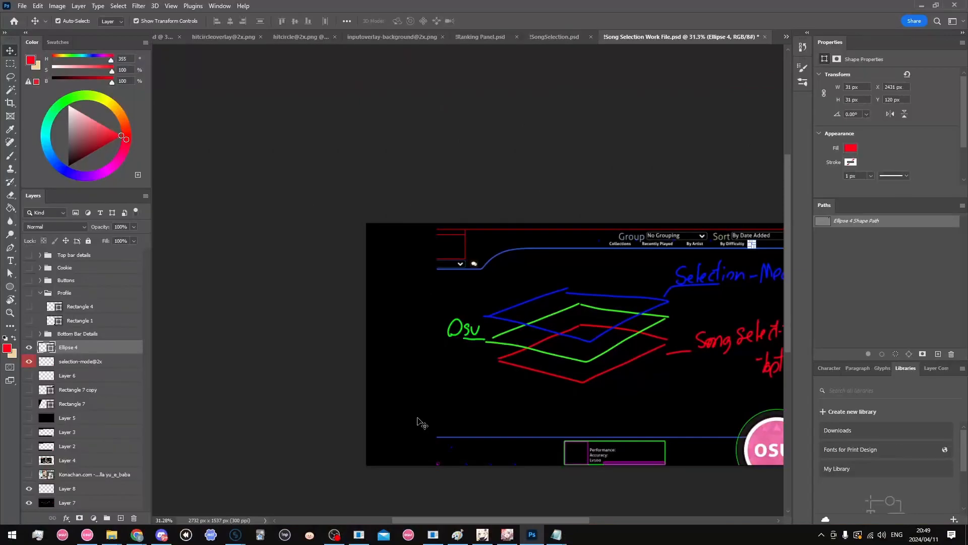
{"action": "scroll", "coordinate": [456, 418], "scroll_direction": "up", "scroll_amount": 5}
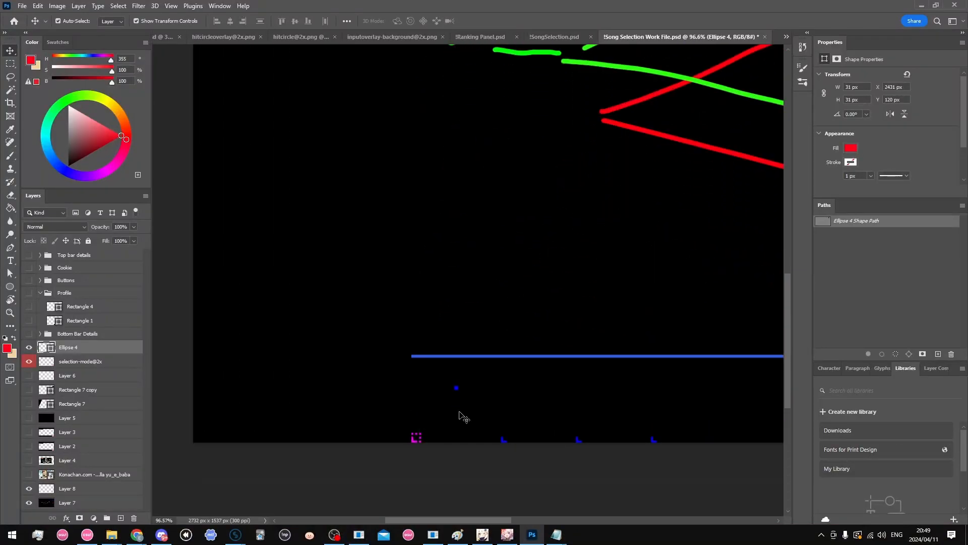
{"action": "scroll", "coordinate": [562, 433], "scroll_direction": "up", "scroll_amount": 3}
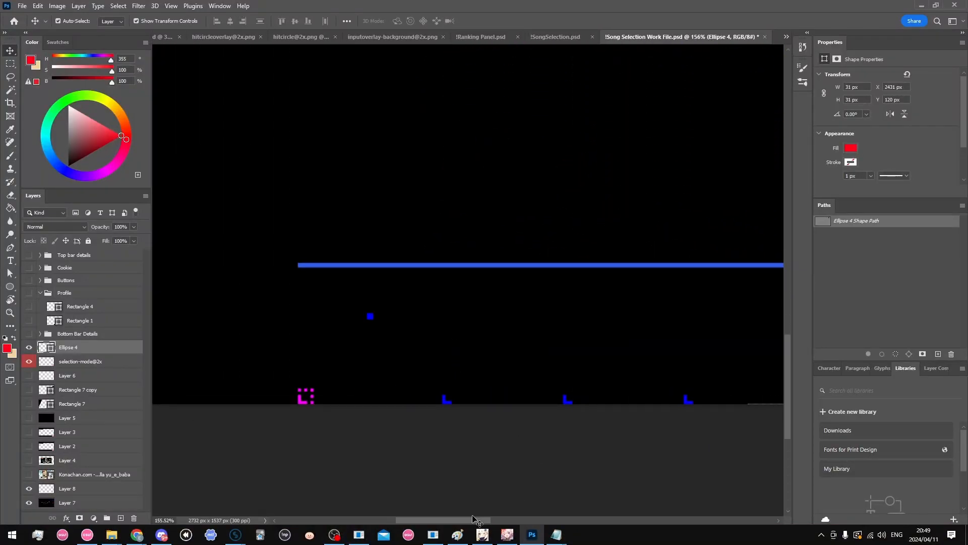
{"action": "mouse_move", "coordinate": [469, 519]}
{"action": "left_mouse_down"}
{"action": "mouse_move", "coordinate": [495, 519]}
{"action": "mouse_move", "coordinate": [486, 519]}
{"action": "left_mouse_up"}
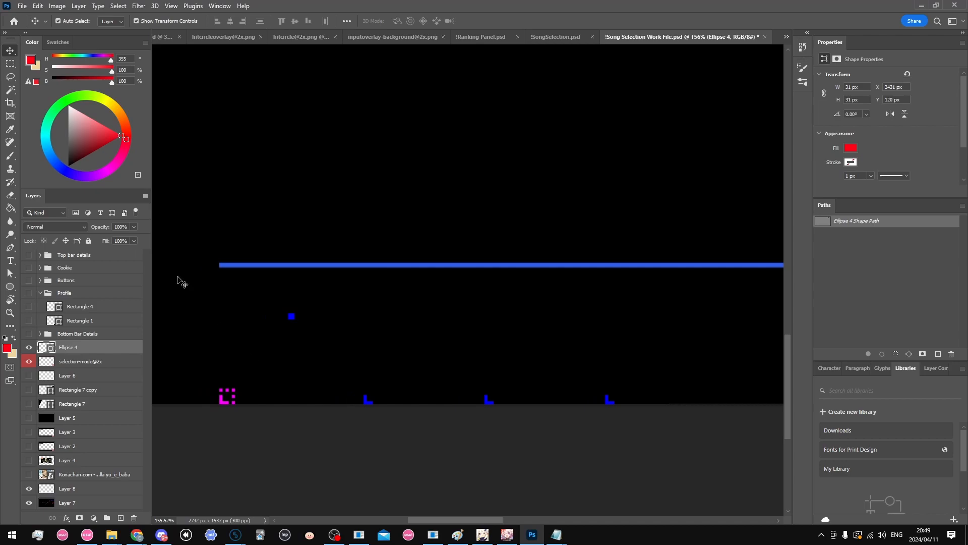
{"action": "left_click", "coordinate": [11, 64]}
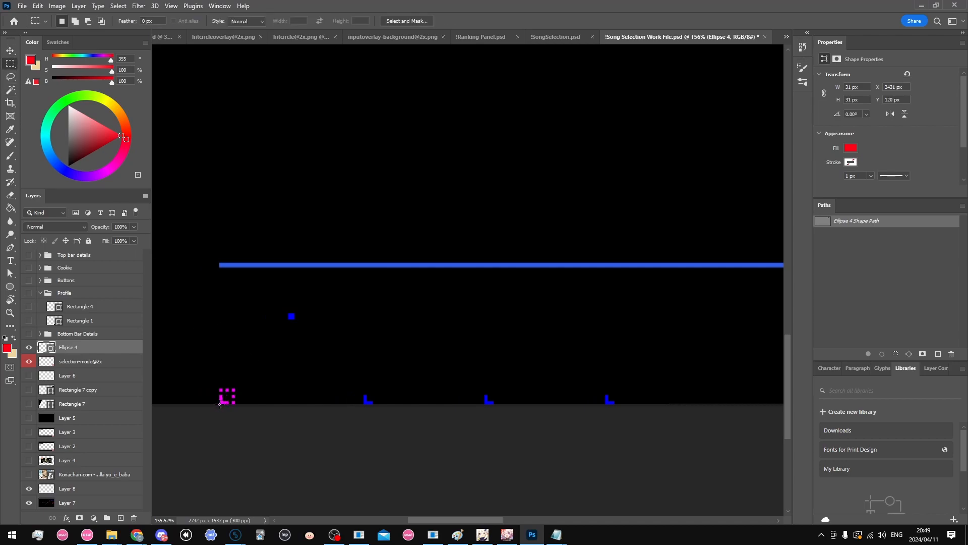
{"action": "left_click_drag", "start_coordinate": [219, 404], "coordinate": [436, 138]}
{"action": "left_click", "coordinate": [436, 137]}
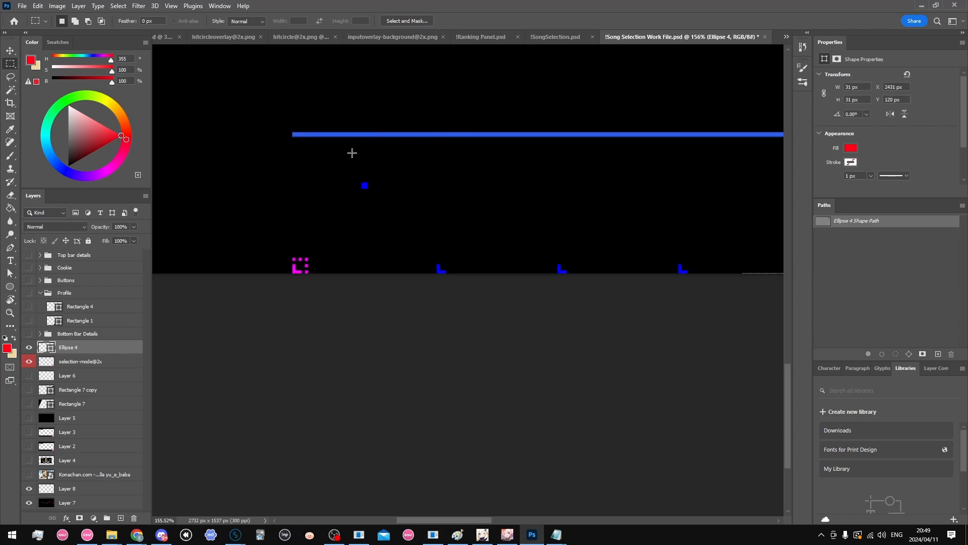
{"action": "left_click_drag", "start_coordinate": [292, 273], "coordinate": [437, 133]}
{"action": "key", "text": "alt+Tab"}
{"action": "key", "text": "alt+Tab"}
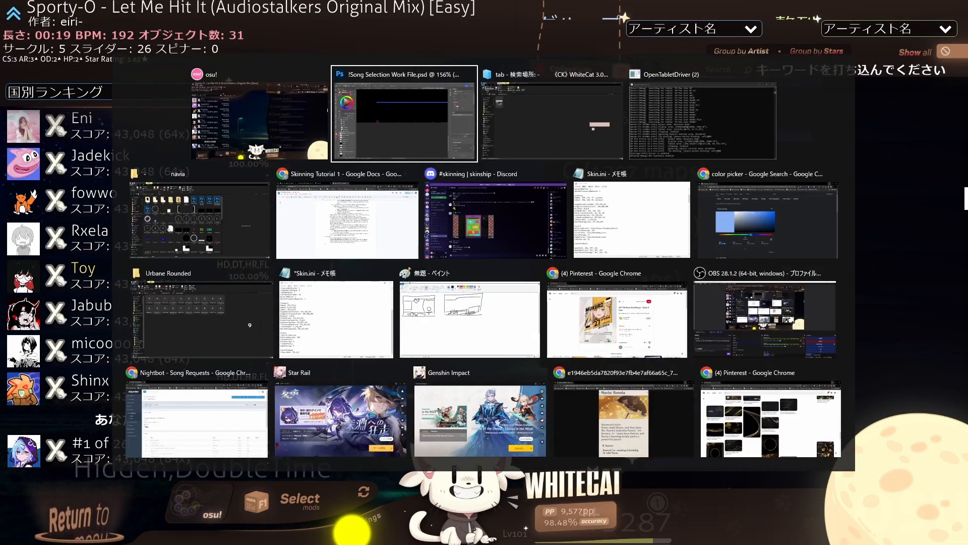
{"action": "key", "text": "alt+Tab"}
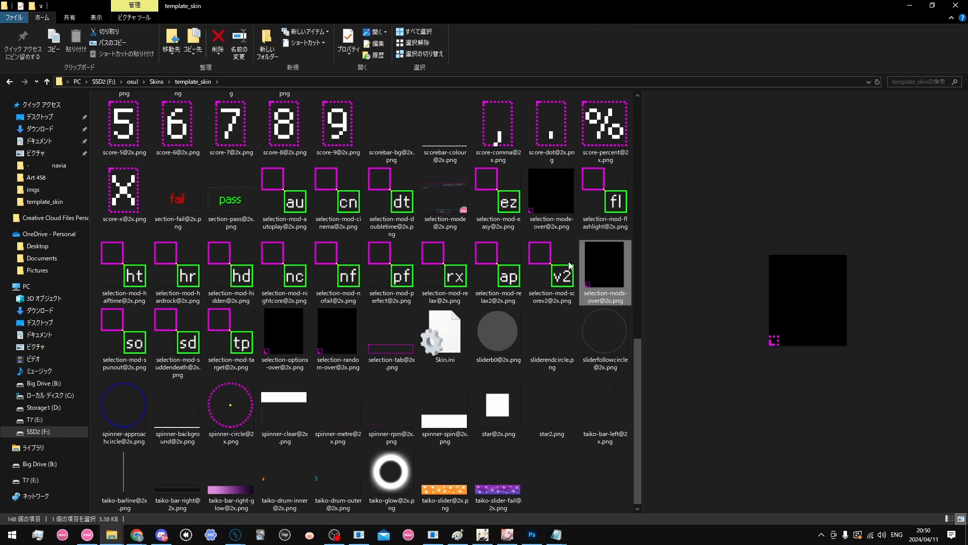
{"action": "key", "text": "alt+Tab"}
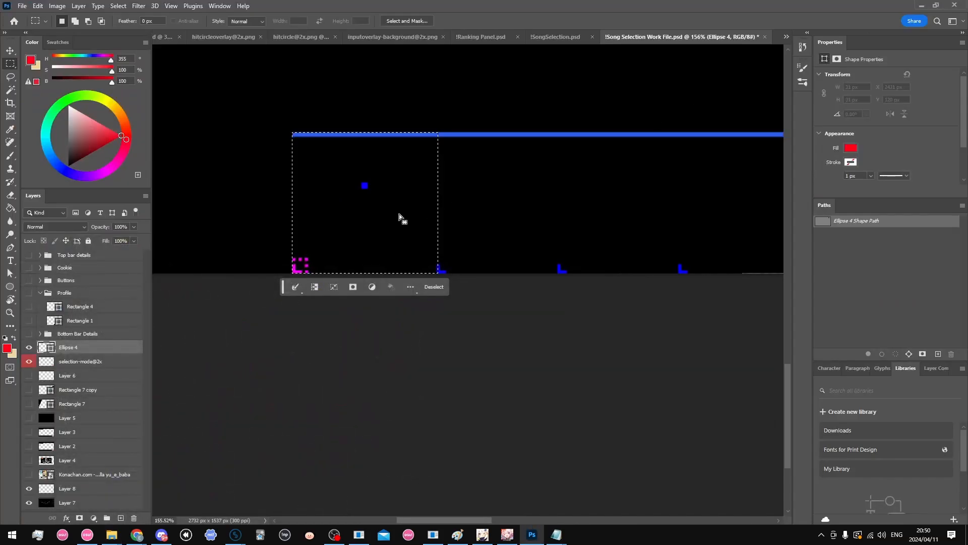
Compare the bottom button markers with the buttons on the osu! song select screen, returning to the Photoshop work file
{"action": "scroll", "coordinate": [399, 215], "scroll_direction": "down", "scroll_amount": 6}
{"action": "scroll", "coordinate": [465, 218], "scroll_direction": "up", "scroll_amount": 6}
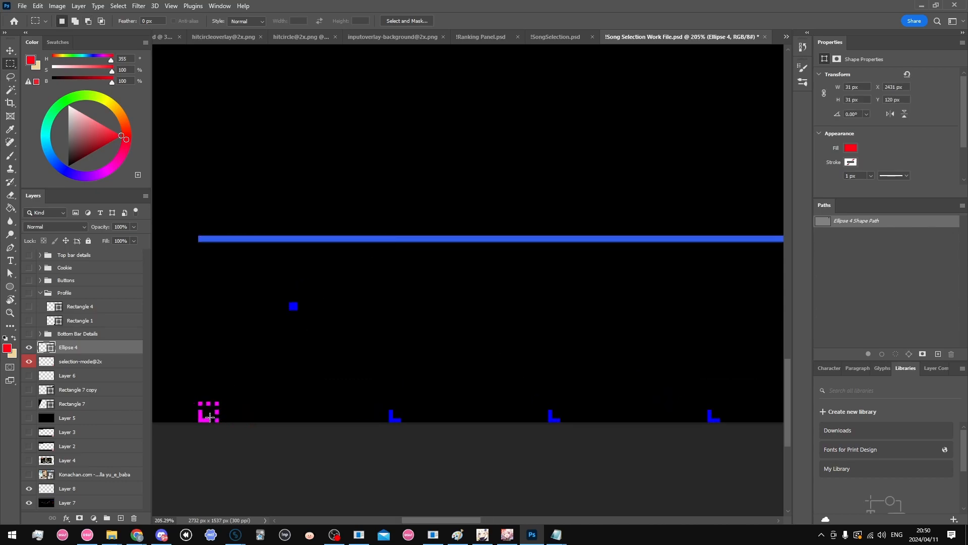
{"action": "scroll", "coordinate": [200, 419], "scroll_direction": "up", "scroll_amount": 4}
{"action": "left_click", "coordinate": [88, 534]}
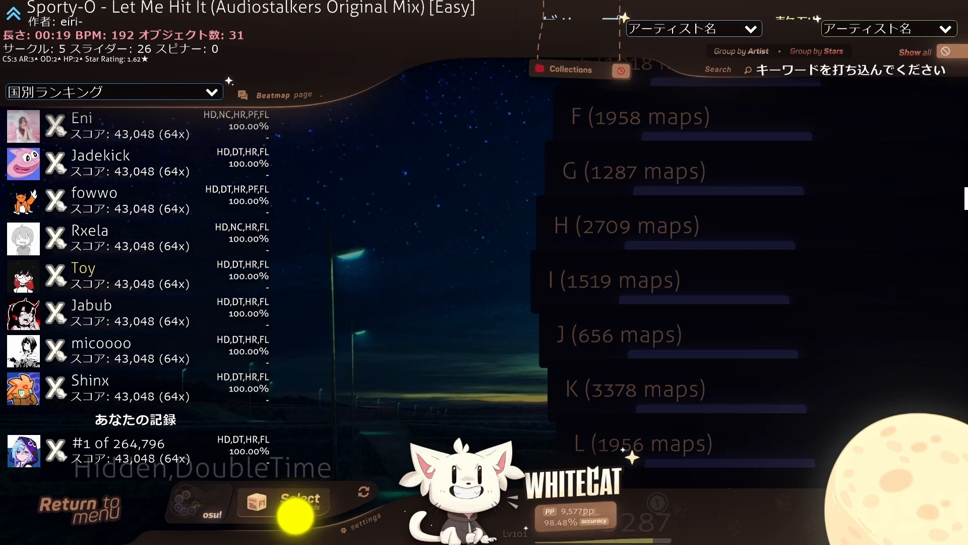
{"action": "key", "text": "alt+Tab"}
Add a red 9 pt Arial text label reading "Mode>mods>Options>Random" in the empty area above the lower blue line
{"action": "scroll", "coordinate": [484, 210], "scroll_direction": "down", "scroll_amount": 2}
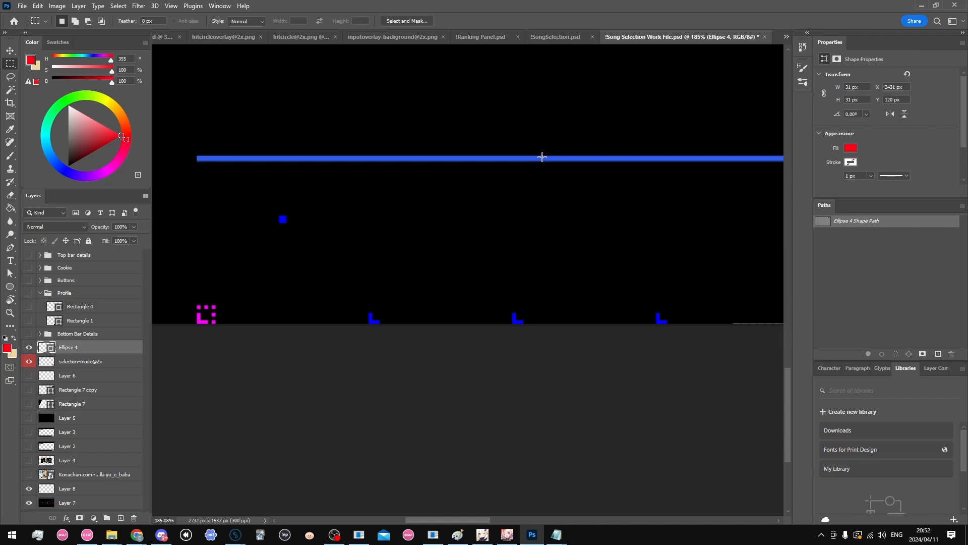
{"action": "scroll", "coordinate": [530, 190], "scroll_direction": "down", "scroll_amount": 2}
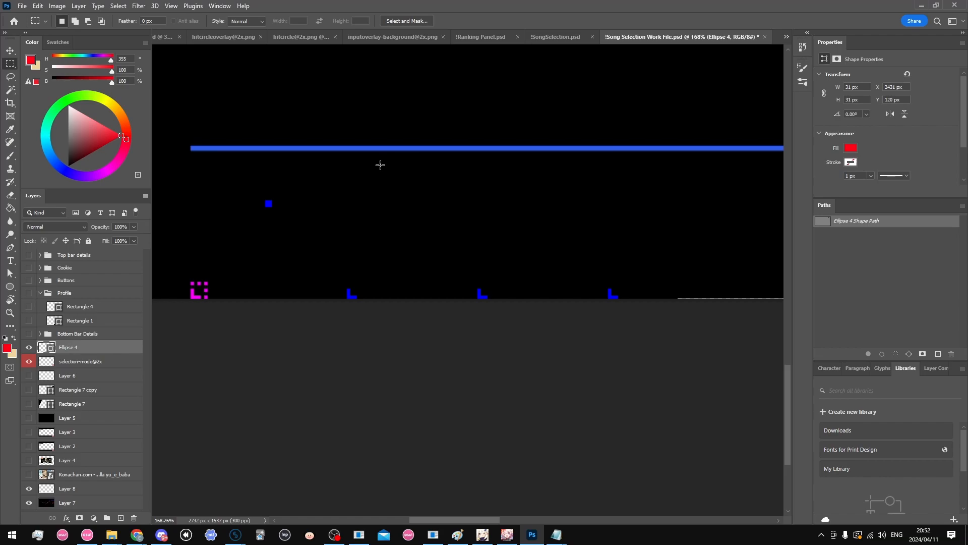
{"action": "scroll", "coordinate": [525, 194], "scroll_direction": "up", "scroll_amount": 2}
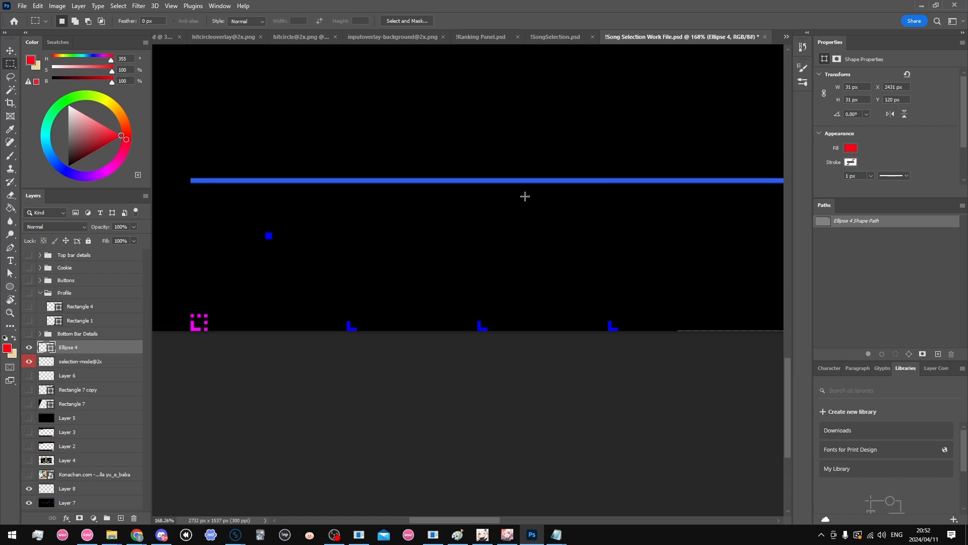
{"action": "left_click_drag", "start_coordinate": [850, 130], "coordinate": [805, 138]}
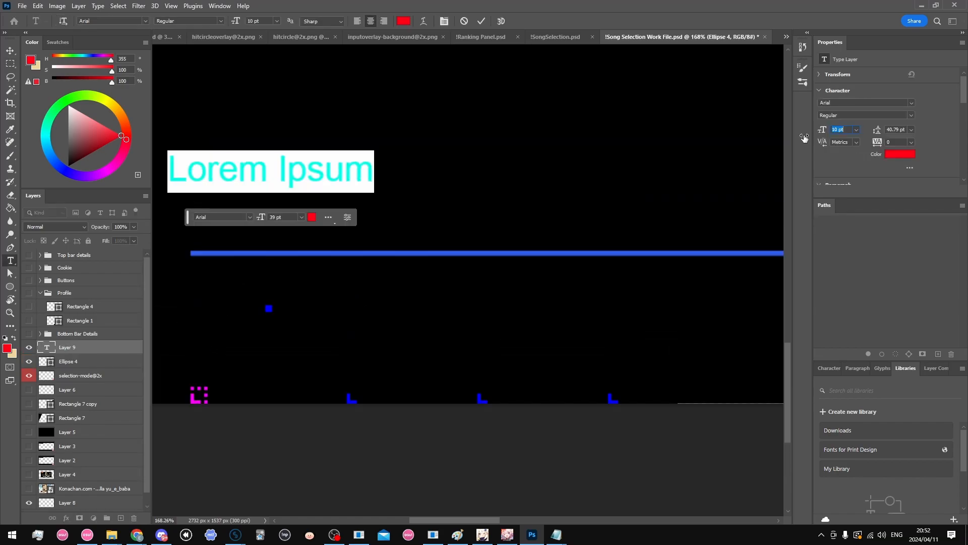
{"action": "type", "text": "9"}
{"action": "key", "text": "Return"}
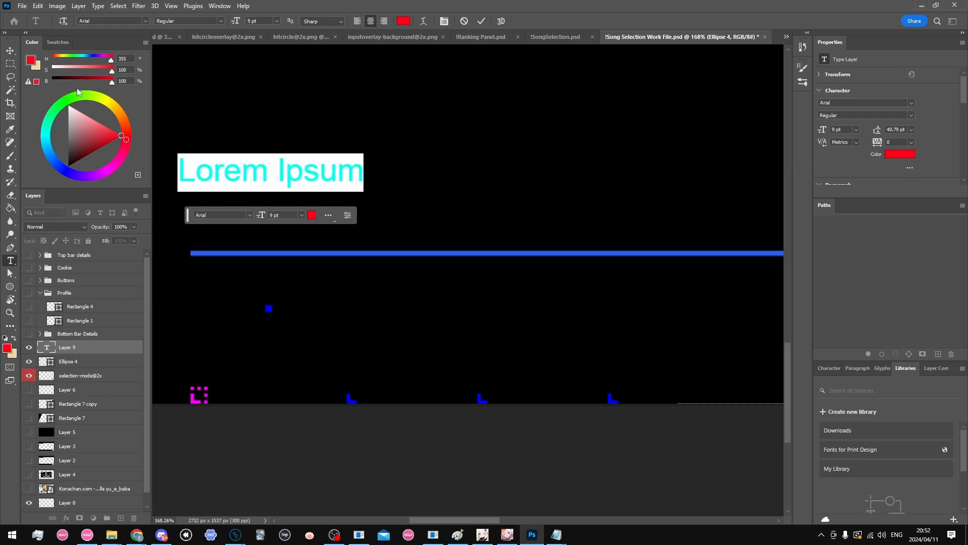
{"action": "type", "text": "Mode>mod"}
{"action": "type", "text": "s>Ra"}
{"action": "key", "text": "BackSpace"}
{"action": "key", "text": "BackSpace"}
{"action": "type", "text": "Options>Random"}
Move the button-order label so it sits above the row of blue corner markers
{"action": "left_click", "coordinate": [11, 50]}
{"action": "left_click_drag", "start_coordinate": [257, 173], "coordinate": [436, 185]}
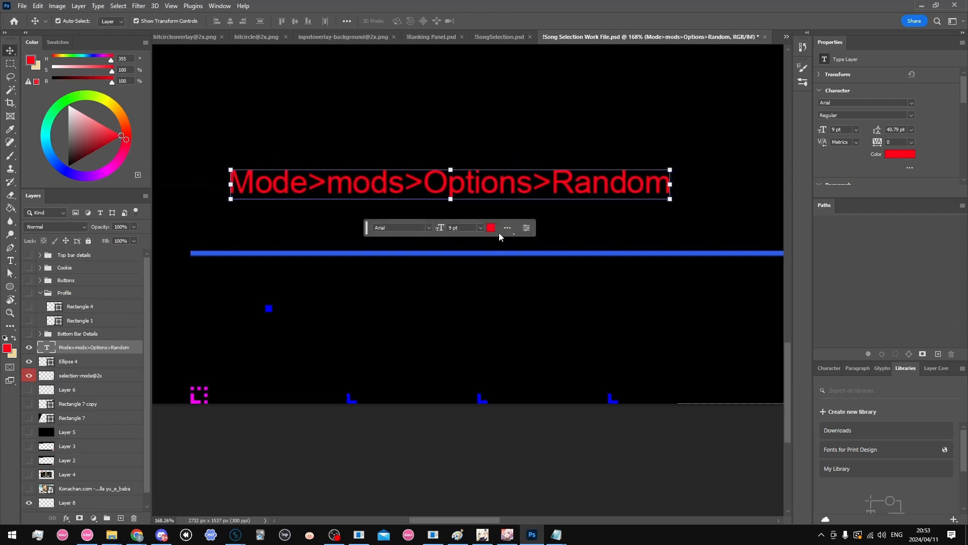
{"action": "scroll", "coordinate": [606, 266], "scroll_direction": "down", "scroll_amount": 3}
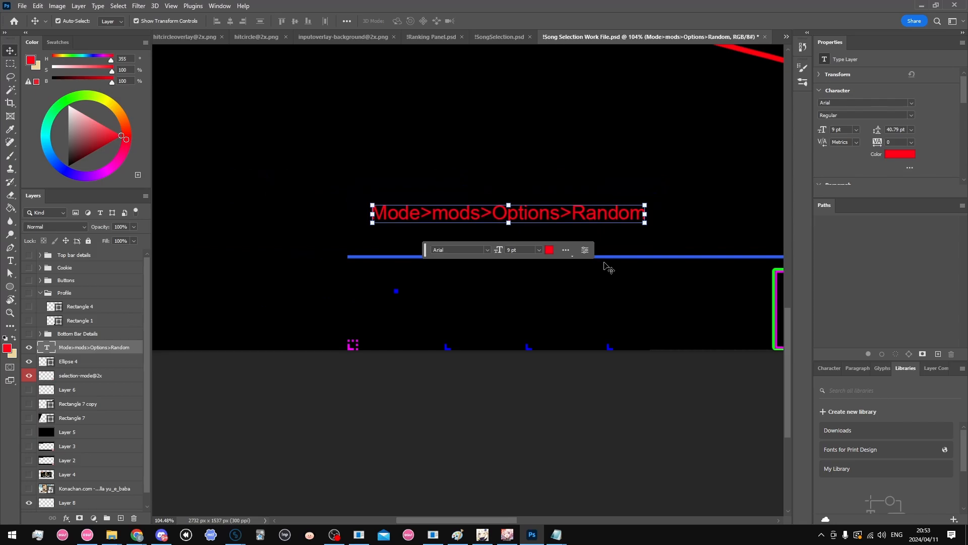
{"action": "scroll", "coordinate": [631, 263], "scroll_direction": "up", "scroll_amount": 3}
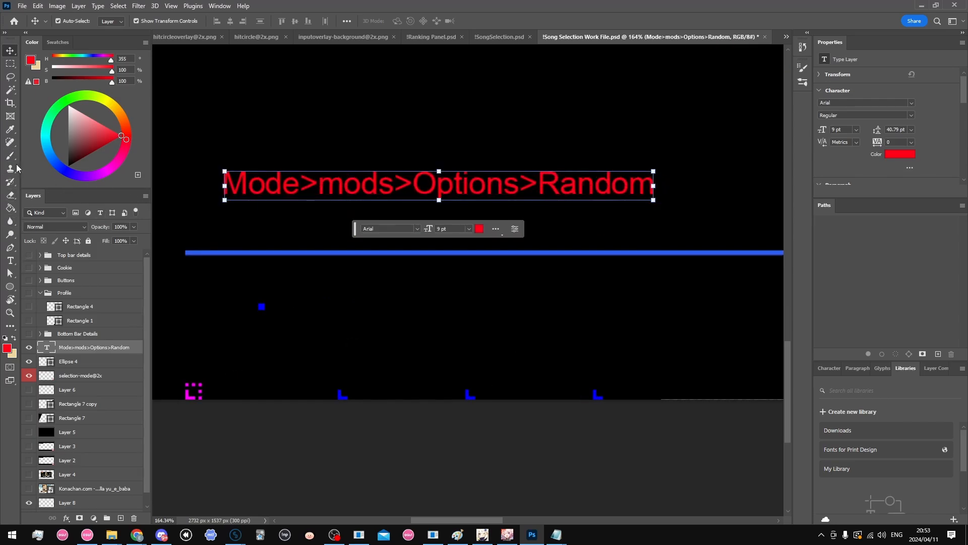
Outline the second and third button areas with rectangular marquees starting at their blue corner markers, and clear the selection
{"action": "key", "text": "m"}
{"action": "left_click_drag", "start_coordinate": [339, 398], "coordinate": [532, 253]}
{"action": "left_click", "coordinate": [555, 374]}
{"action": "left_click_drag", "start_coordinate": [466, 397], "coordinate": [528, 353]}
{"action": "left_click", "coordinate": [468, 398]}
{"action": "left_click_drag", "start_coordinate": [467, 399], "coordinate": [561, 337]}
{"action": "key", "text": "ctrl+d"}
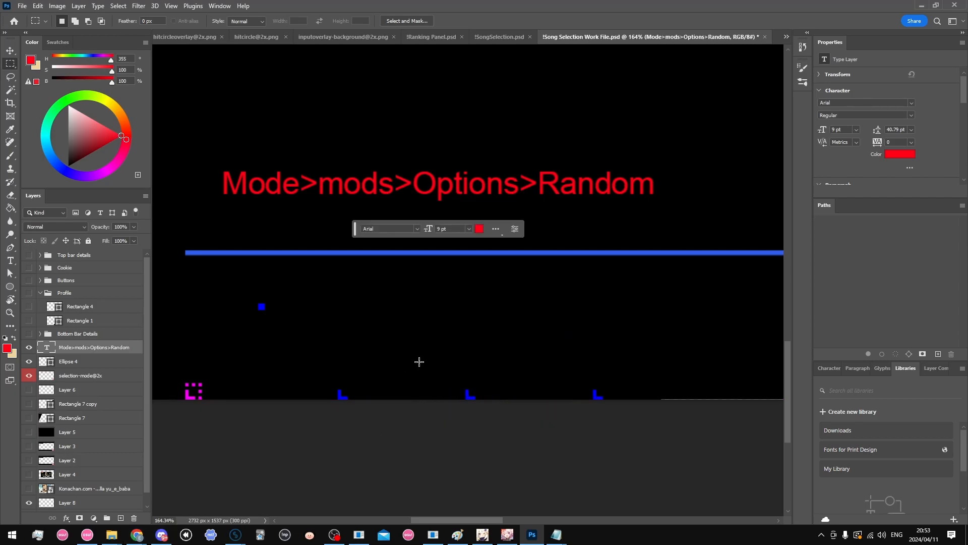
Examine the row of button markers below the blue line and their spacing up to the profile box
{"action": "scroll", "coordinate": [394, 349], "scroll_direction": "down", "scroll_amount": 3}
{"action": "scroll", "coordinate": [395, 347], "scroll_direction": "up", "scroll_amount": 4}
{"action": "scroll", "coordinate": [390, 350], "scroll_direction": "down", "scroll_amount": 3}
{"action": "scroll", "coordinate": [391, 350], "scroll_direction": "up", "scroll_amount": 4}
{"action": "scroll", "coordinate": [359, 363], "scroll_direction": "down", "scroll_amount": 3}
{"action": "scroll", "coordinate": [290, 368], "scroll_direction": "up", "scroll_amount": 1}
{"action": "scroll", "coordinate": [322, 369], "scroll_direction": "down", "scroll_amount": 2}
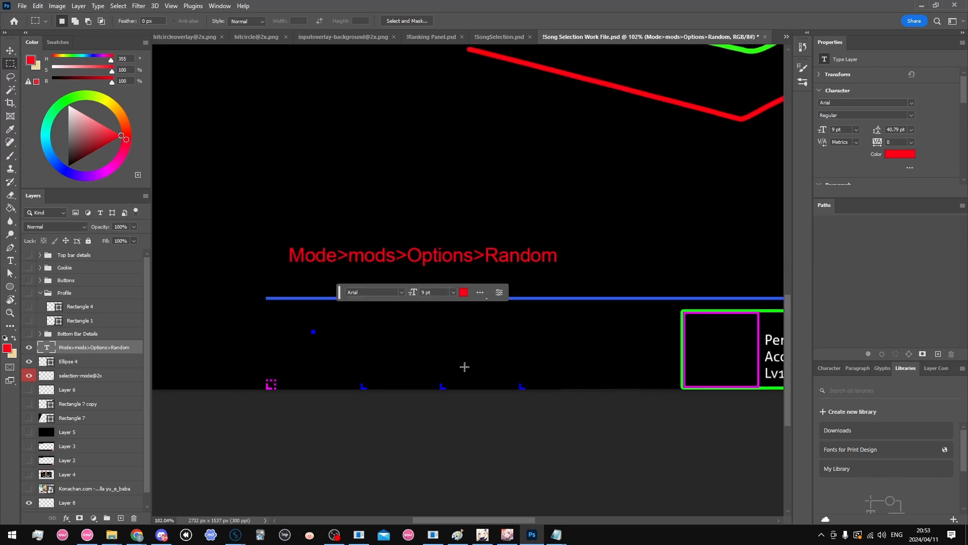
{"action": "scroll", "coordinate": [455, 341], "scroll_direction": "down", "scroll_amount": 2}
{"action": "scroll", "coordinate": [448, 350], "scroll_direction": "up", "scroll_amount": 2}
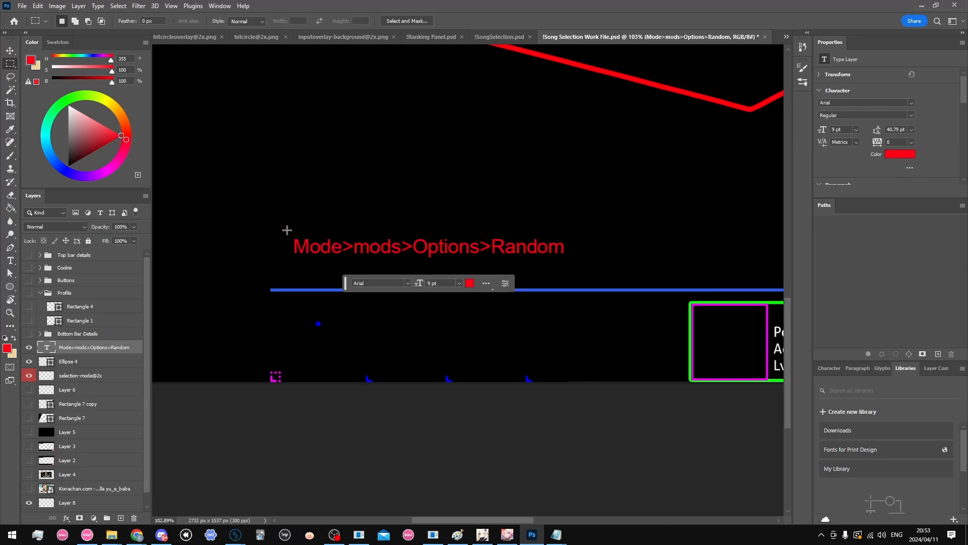
Reposition the button-order label just above the left part of the lower blue line and deselect it
{"action": "left_click", "coordinate": [17, 51]}
{"action": "left_click_drag", "start_coordinate": [400, 250], "coordinate": [421, 252]}
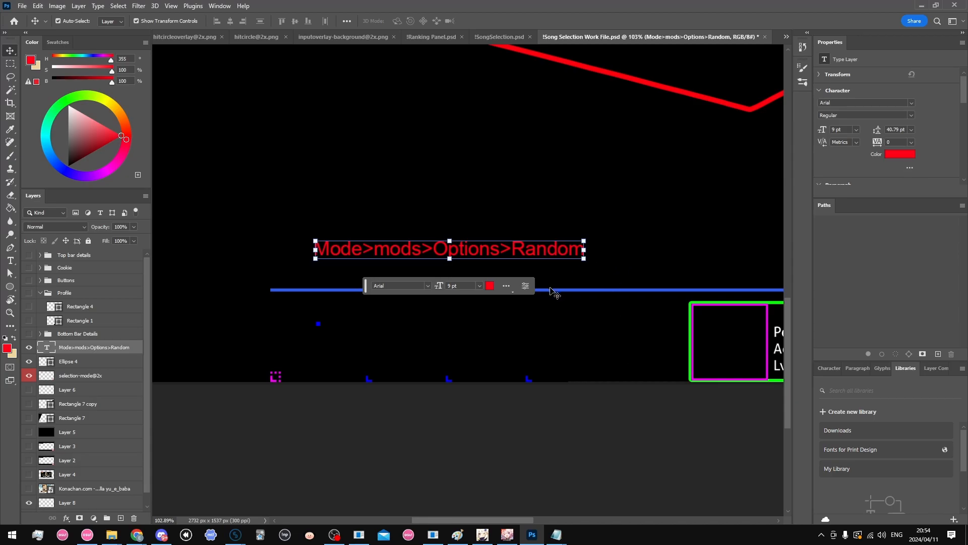
{"action": "left_click", "coordinate": [574, 217]}
{"action": "left_click", "coordinate": [516, 249]}
{"action": "mouse_move", "coordinate": [522, 255]}
{"action": "left_mouse_down"}
{"action": "mouse_move", "coordinate": [572, 268]}
{"action": "mouse_move", "coordinate": [535, 258]}
{"action": "left_mouse_up"}
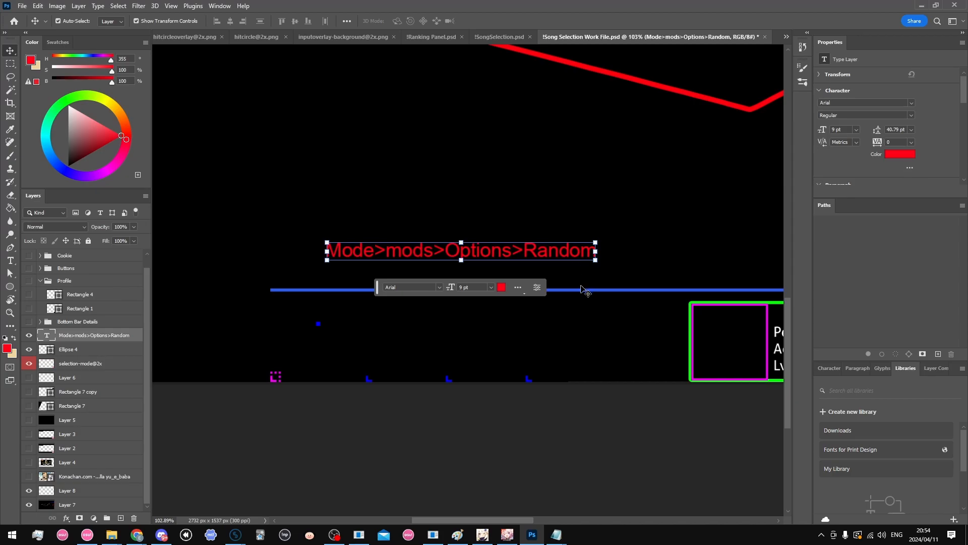
{"action": "left_click_drag", "start_coordinate": [502, 256], "coordinate": [467, 269]}
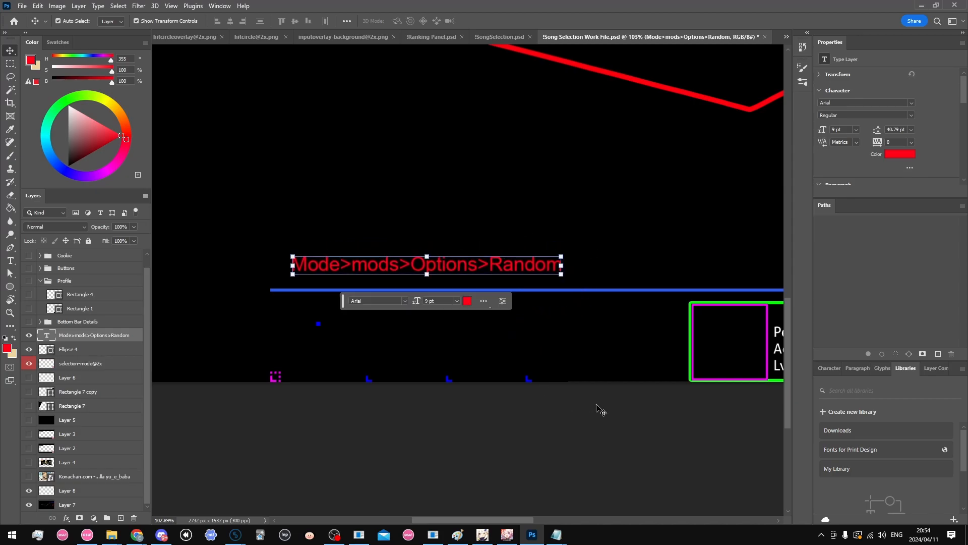
{"action": "left_click_drag", "start_coordinate": [341, 269], "coordinate": [342, 272]}
{"action": "left_click", "coordinate": [340, 201]}
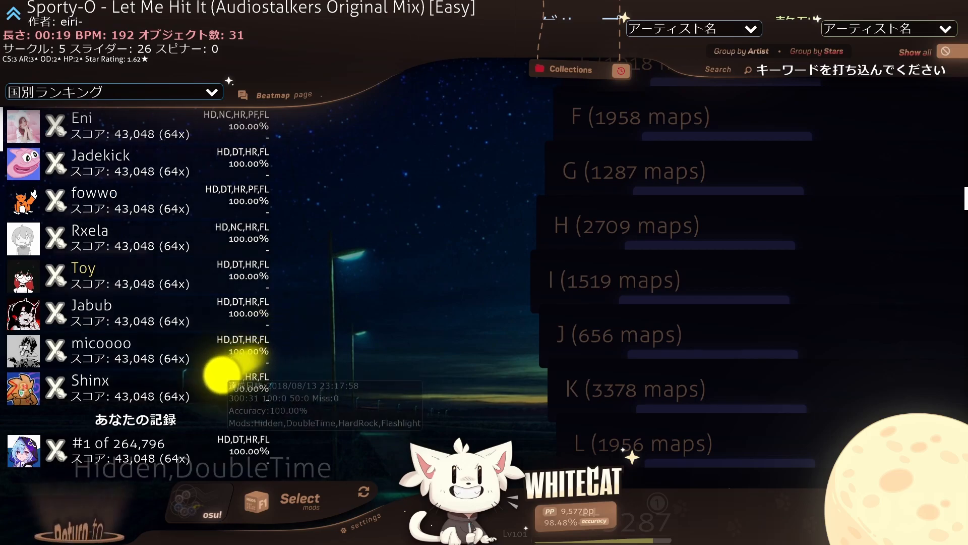
Check the game mode button on the osu! song select screen by opening and closing its mode list
{"action": "left_click", "coordinate": [192, 510]}
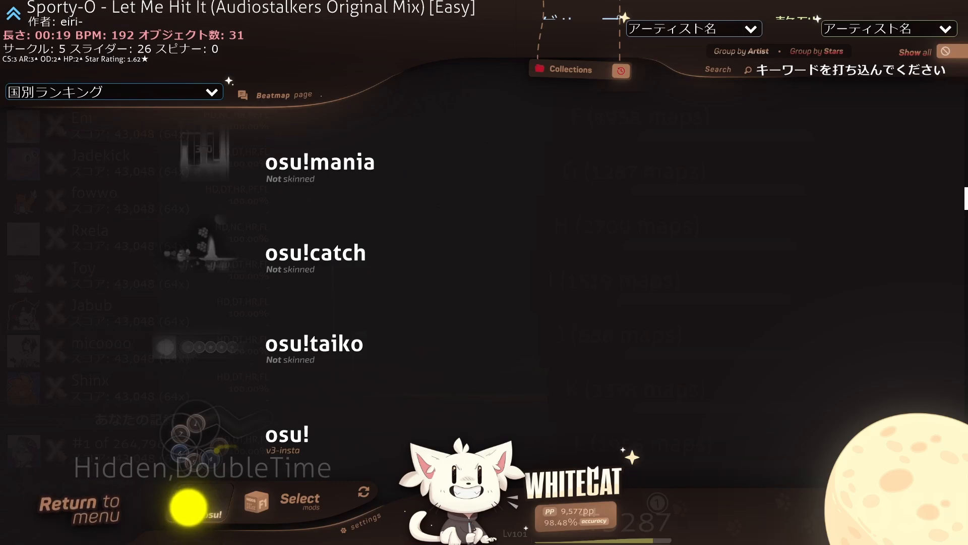
{"action": "left_click", "coordinate": [202, 497]}
{"action": "left_click", "coordinate": [195, 504]}
{"action": "left_click", "coordinate": [194, 505]}
{"action": "left_click", "coordinate": [193, 504]}
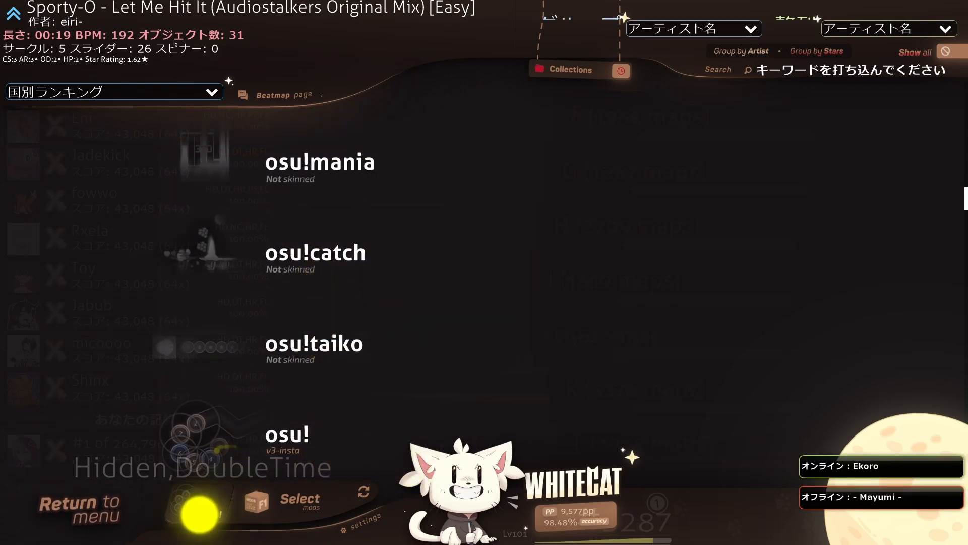
{"action": "left_click", "coordinate": [199, 513]}
{"action": "left_click", "coordinate": [198, 512]}
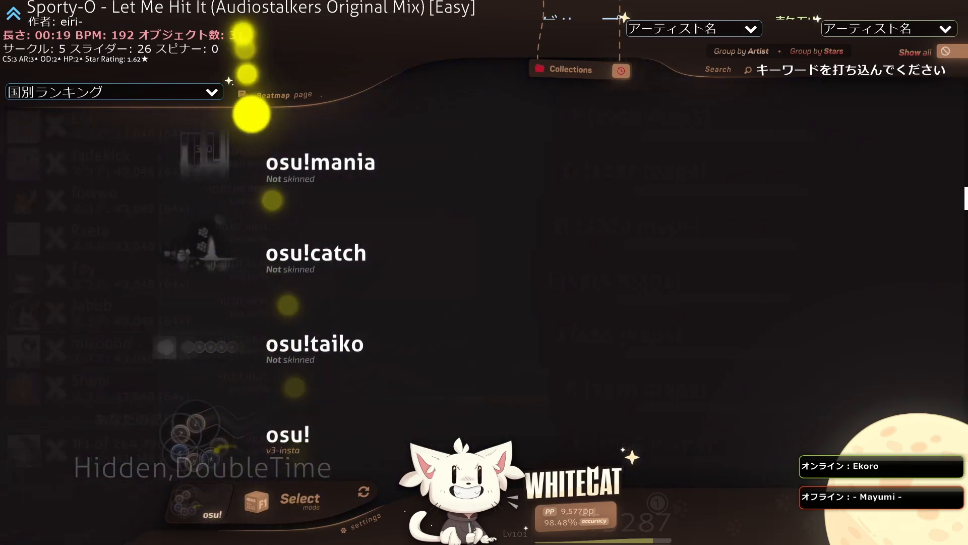
{"action": "left_click", "coordinate": [624, 282]}
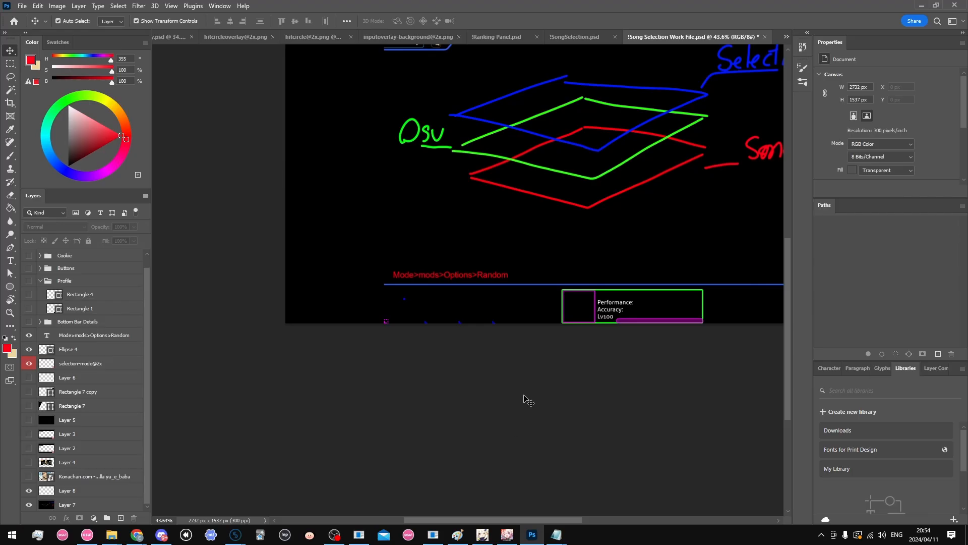
Examine the hand-drawn layer order diagram and the full song selection layout in the Photoshop work file
{"action": "scroll", "coordinate": [524, 396], "scroll_direction": "down", "scroll_amount": 7}
{"action": "scroll", "coordinate": [668, 198], "scroll_direction": "up", "scroll_amount": 6}
{"action": "scroll", "coordinate": [324, 199], "scroll_direction": "up", "scroll_amount": 2}
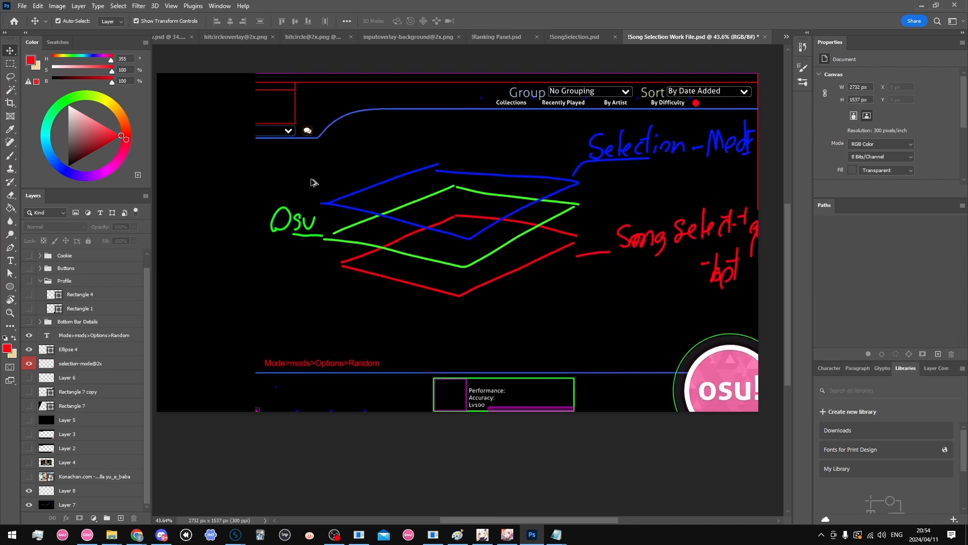
{"action": "scroll", "coordinate": [343, 189], "scroll_direction": "up", "scroll_amount": 2}
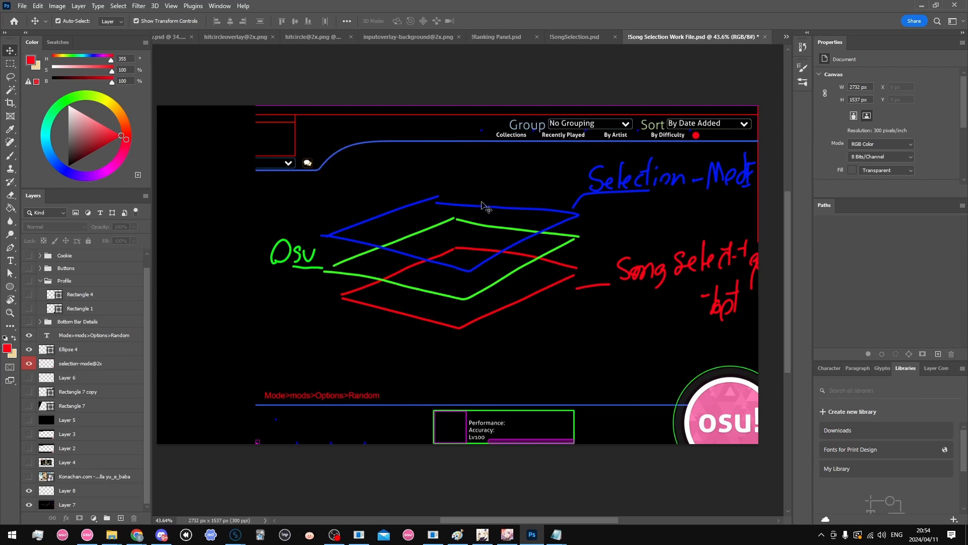
{"action": "scroll", "coordinate": [706, 320], "scroll_direction": "up", "scroll_amount": 2}
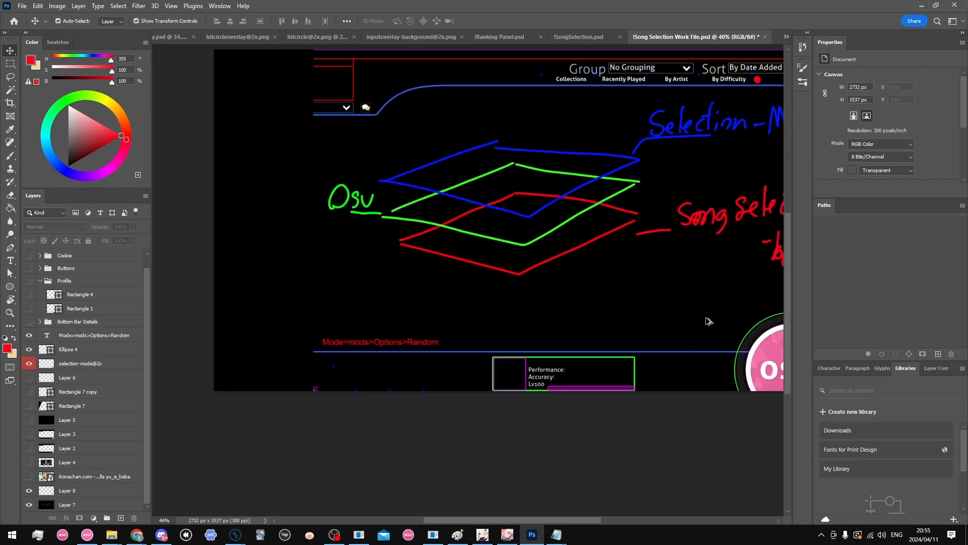
{"action": "left_click_drag", "start_coordinate": [585, 521], "coordinate": [596, 519]}
{"action": "scroll", "coordinate": [567, 313], "scroll_direction": "up", "scroll_amount": 5}
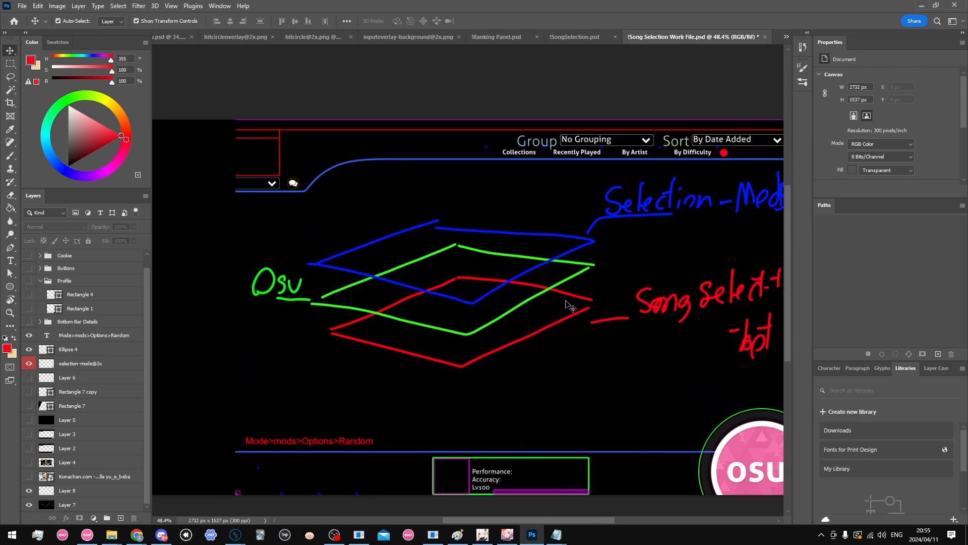
{"action": "scroll", "coordinate": [555, 232], "scroll_direction": "down", "scroll_amount": 1}
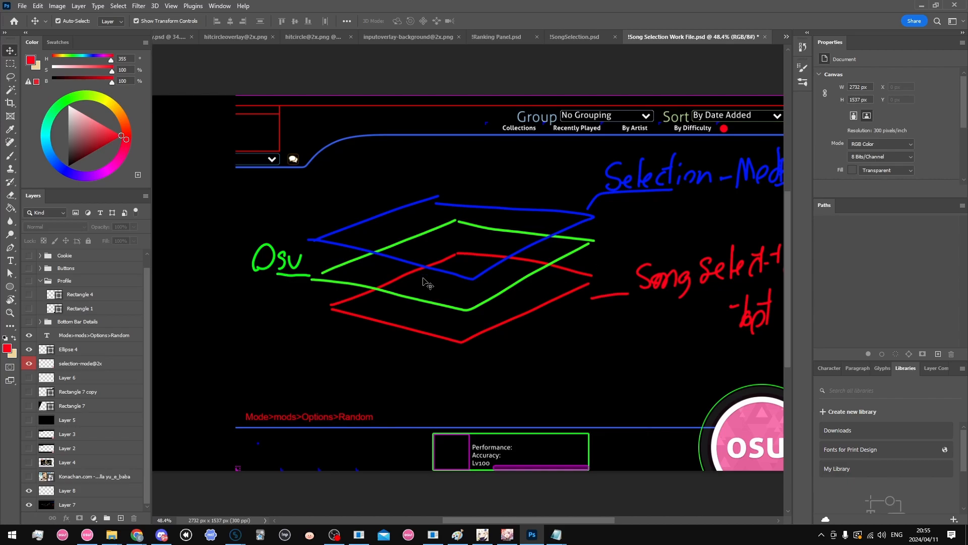
{"action": "scroll", "coordinate": [520, 293], "scroll_direction": "down", "scroll_amount": 1}
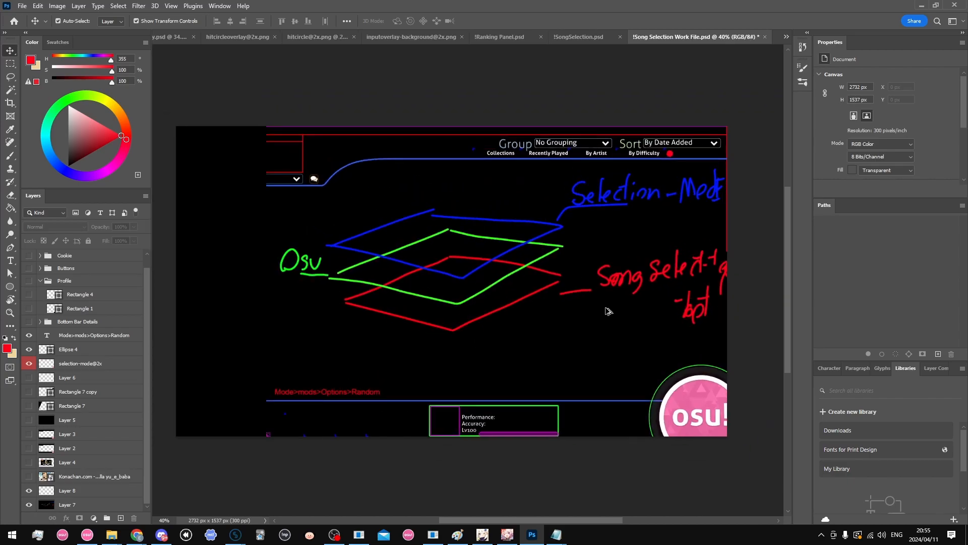
{"action": "left_click", "coordinate": [11, 156]}
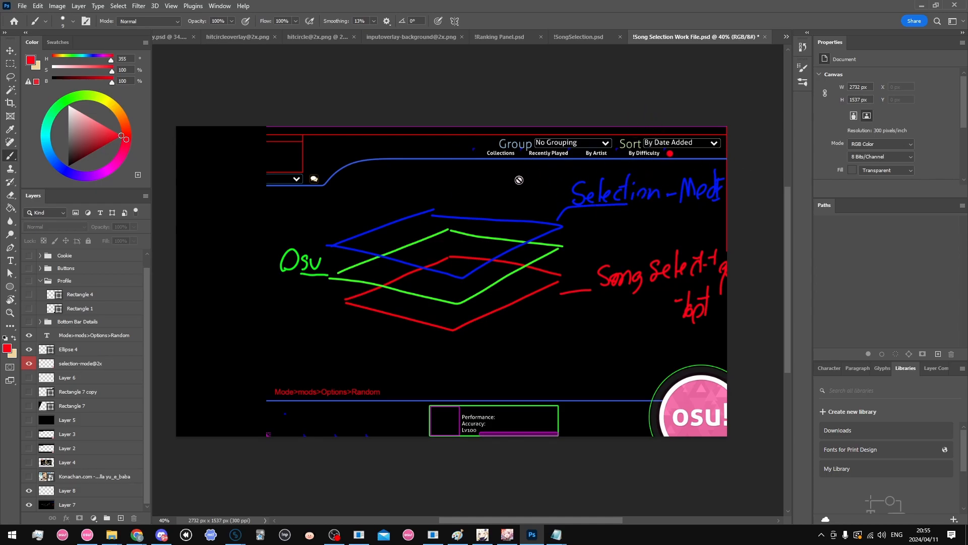
{"action": "left_click", "coordinate": [220, 389]}
Switch to osu! and preview the FOOL MOON NIGHT 2.0 song select screen by opening several beatmaps
{"action": "key", "text": "alt+Tab"}
{"action": "key", "text": "Escape"}
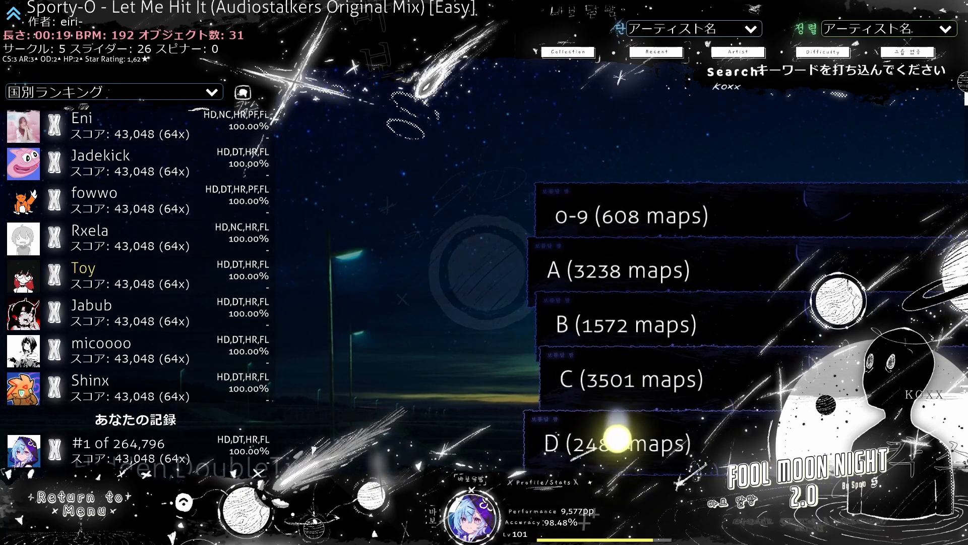
{"action": "left_click", "coordinate": [637, 444]}
{"action": "left_click", "coordinate": [606, 426]}
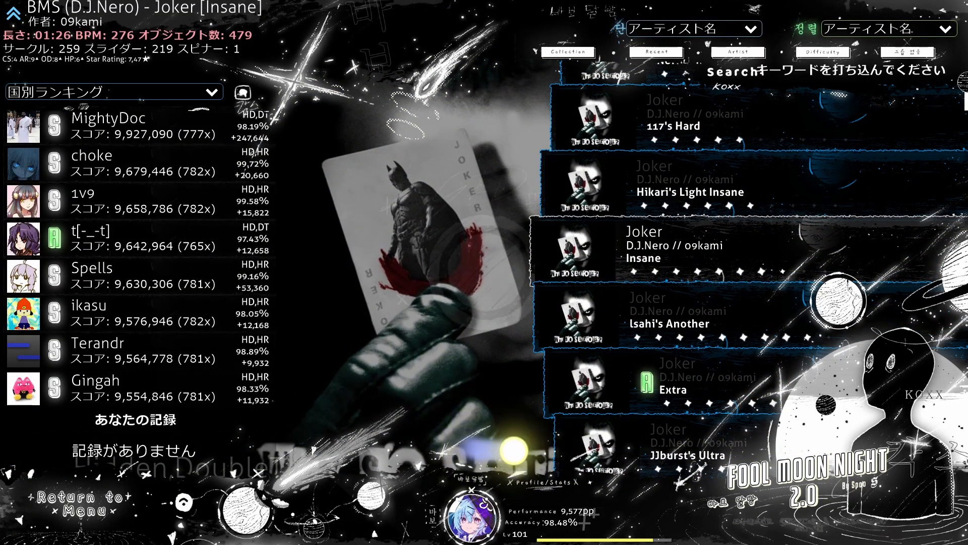
{"action": "scroll", "coordinate": [579, 378], "scroll_direction": "down", "scroll_amount": 1}
{"action": "scroll", "coordinate": [580, 378], "scroll_direction": "down", "scroll_amount": 4}
{"action": "left_click", "coordinate": [669, 307]}
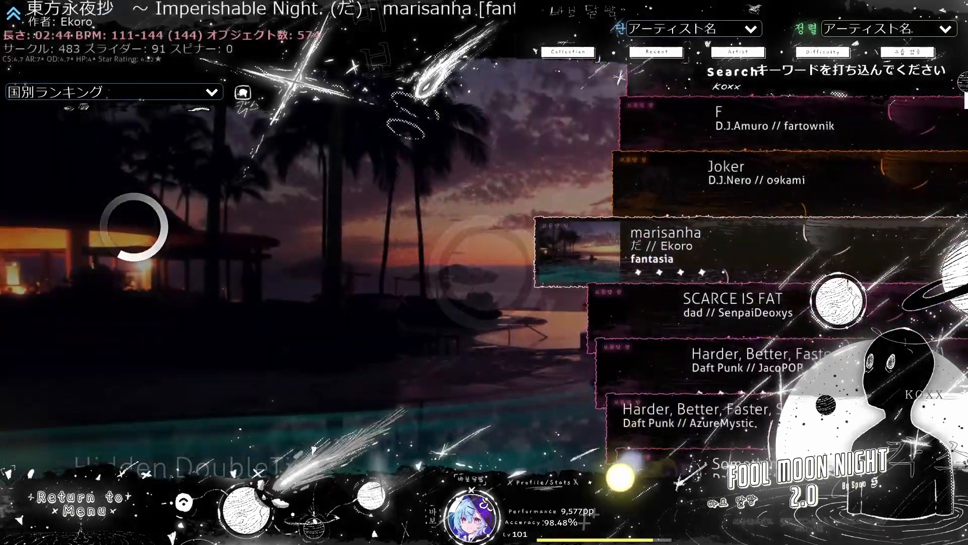
{"action": "left_click", "coordinate": [648, 416]}
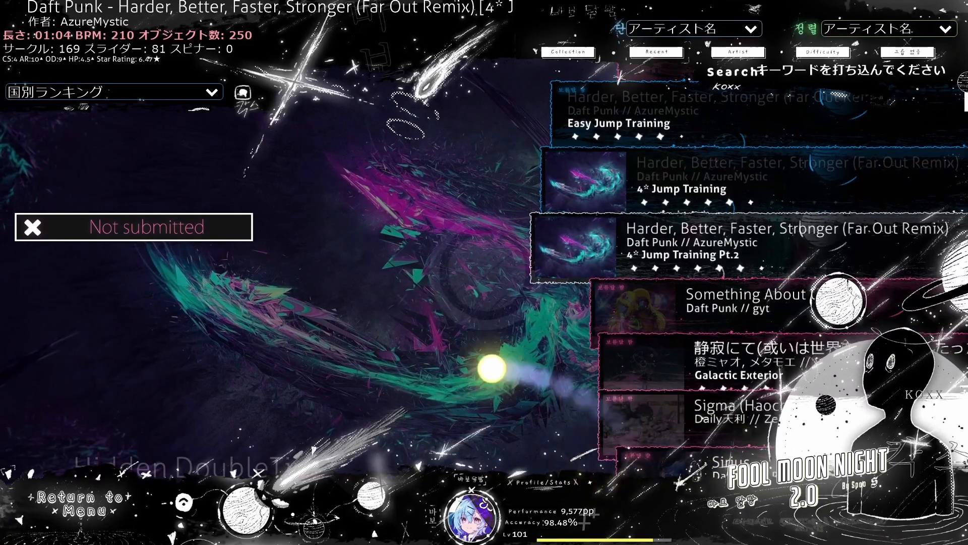
Check the selected skin in the osu! skin settings and close the settings
{"action": "scroll", "coordinate": [456, 440], "scroll_direction": "up", "scroll_amount": 2}
{"action": "scroll", "coordinate": [456, 423], "scroll_direction": "up", "scroll_amount": 2}
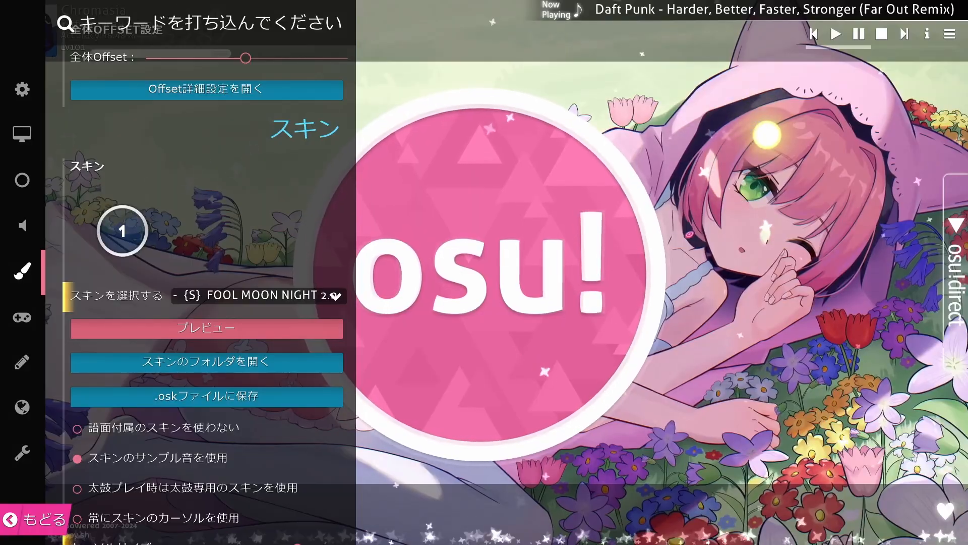
{"action": "key", "text": "Escape"}
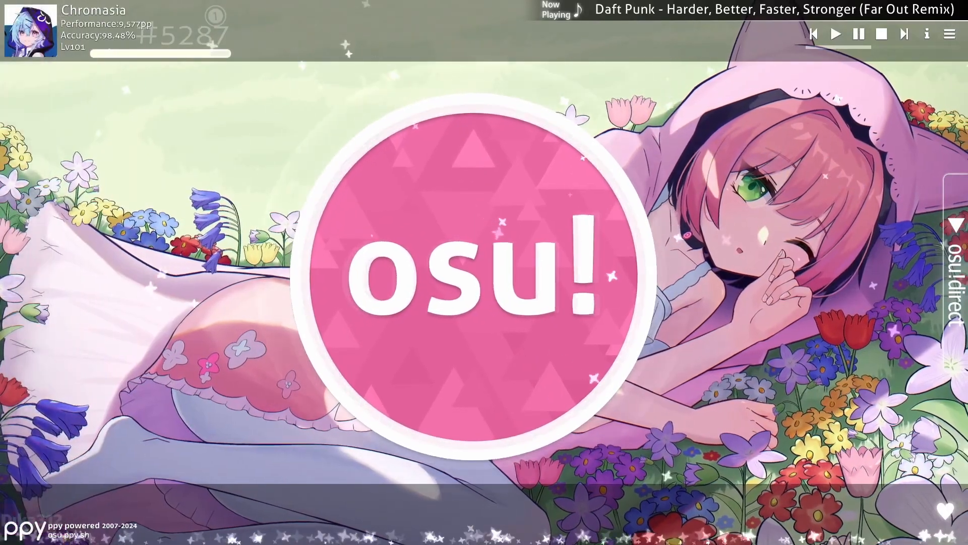
{"action": "left_click_drag", "start_coordinate": [965, 50], "coordinate": [553, 1]}
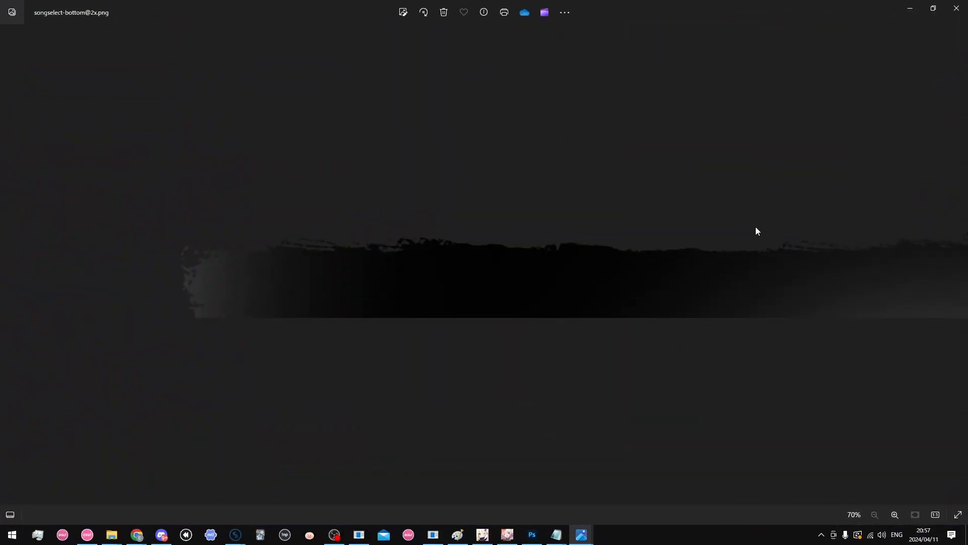
{"action": "left_click_drag", "start_coordinate": [967, 121], "coordinate": [345, 2]}
{"action": "scroll", "coordinate": [223, 250], "scroll_direction": "up", "scroll_amount": 2}
{"action": "scroll", "coordinate": [222, 250], "scroll_direction": "down", "scroll_amount": 1}
{"action": "left_click_drag", "start_coordinate": [967, 10], "coordinate": [297, 1]}
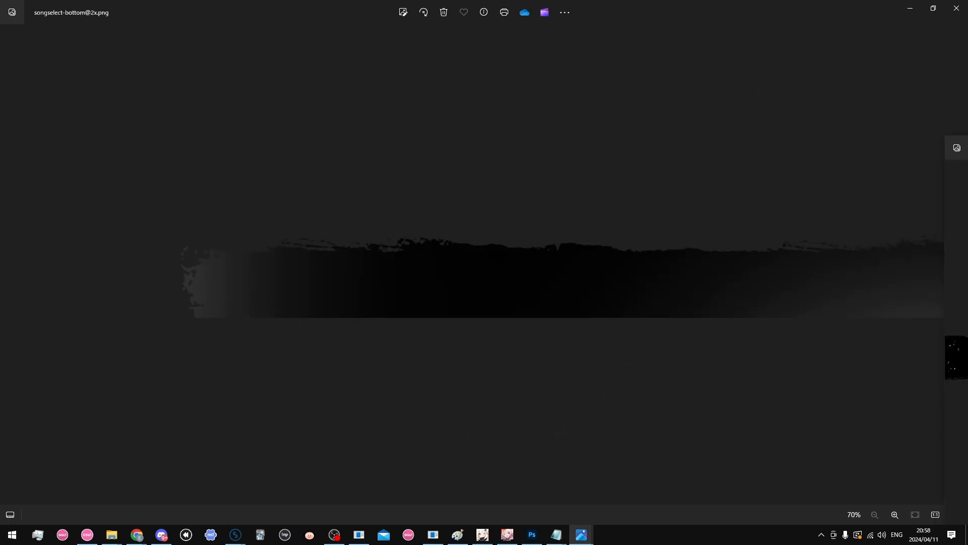
{"action": "left_click_drag", "start_coordinate": [967, 144], "coordinate": [429, 1]}
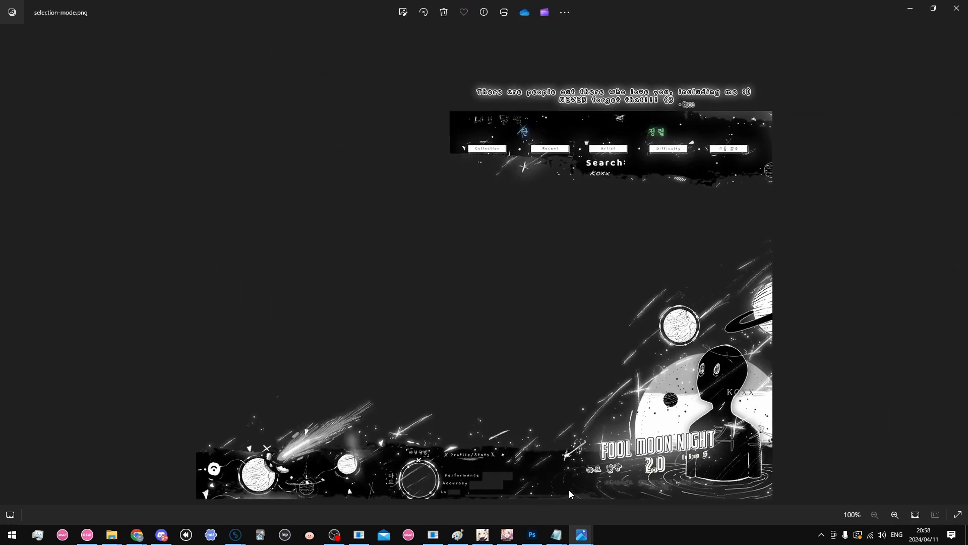
Compare the songselect-top and songselect-bottom images in floating windows over selection-mode.png, closing all three image windows at the end
{"action": "left_click_drag", "start_coordinate": [967, 10], "coordinate": [478, 57]}
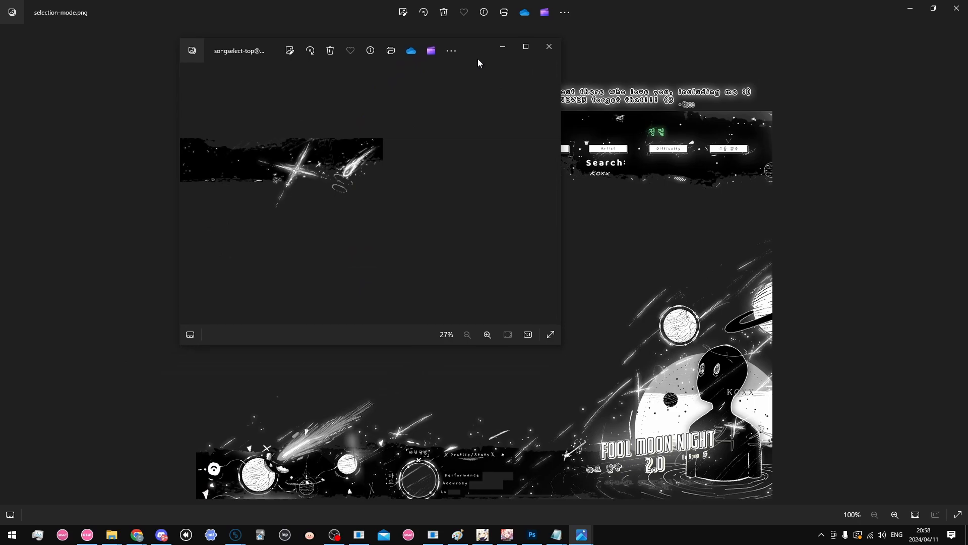
{"action": "key", "text": "alt+Tab"}
{"action": "key", "text": "alt+Tab"}
{"action": "left_click_drag", "start_coordinate": [665, 7], "coordinate": [276, 243]}
{"action": "left_click_drag", "start_coordinate": [450, 354], "coordinate": [744, 370]}
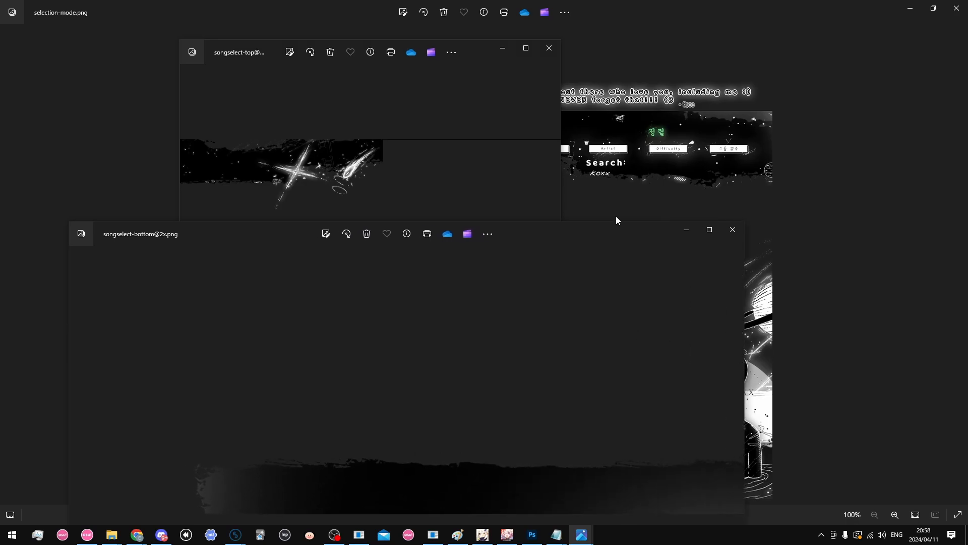
{"action": "left_click", "coordinate": [733, 230]}
{"action": "left_click", "coordinate": [550, 48]}
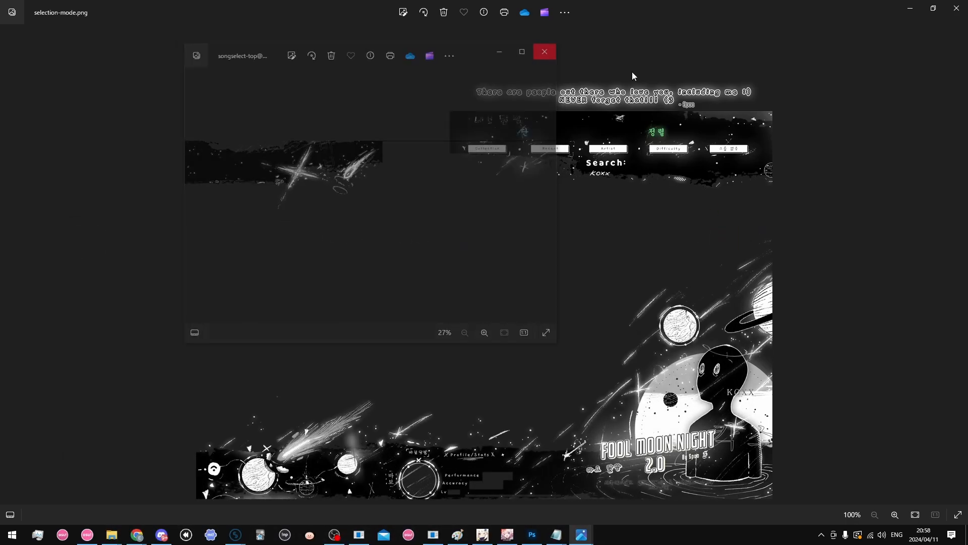
{"action": "left_click", "coordinate": [958, 8]}
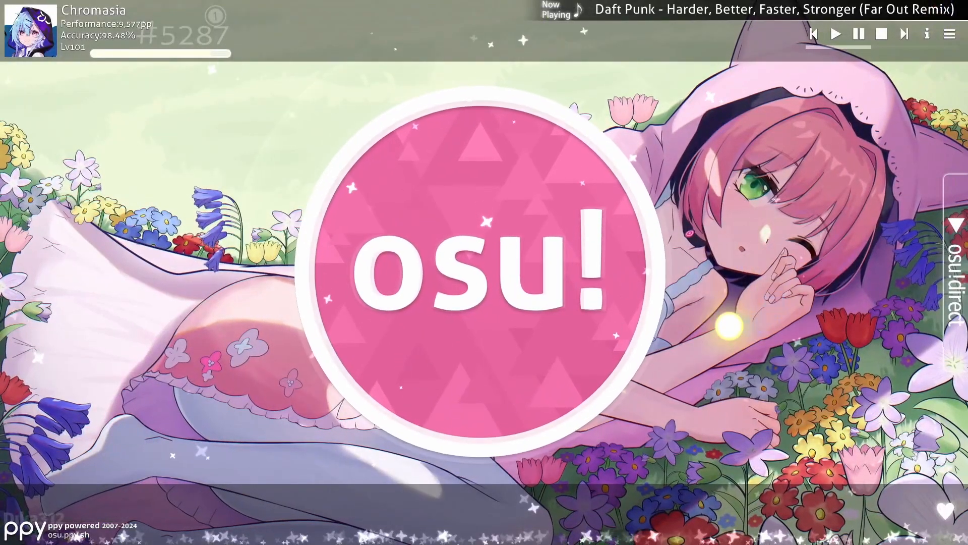
Switch to File Explorer and look through the skin folders in the osu! Skins directory
{"action": "key", "text": "alt+Tab"}
{"action": "scroll", "coordinate": [163, 327], "scroll_direction": "up", "scroll_amount": 3}
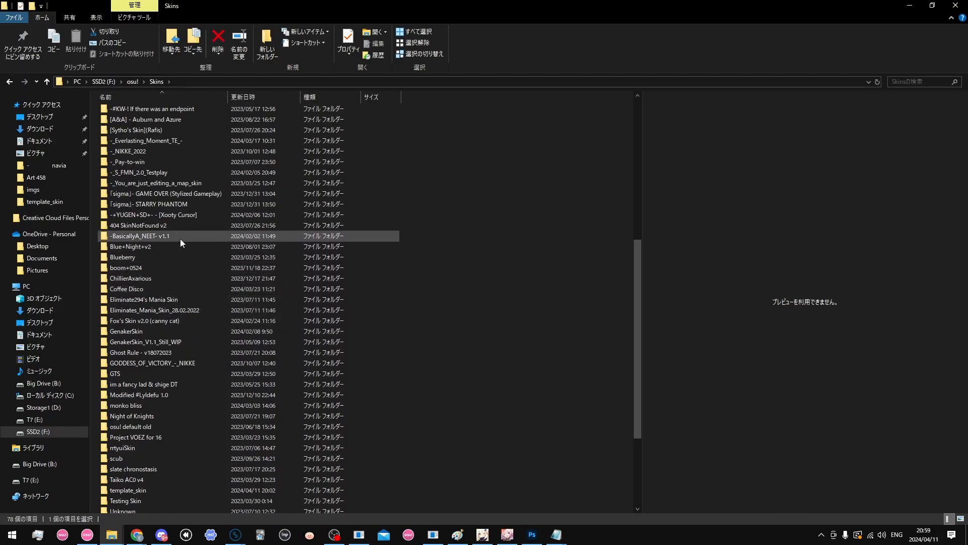
{"action": "scroll", "coordinate": [183, 173], "scroll_direction": "down", "scroll_amount": 4}
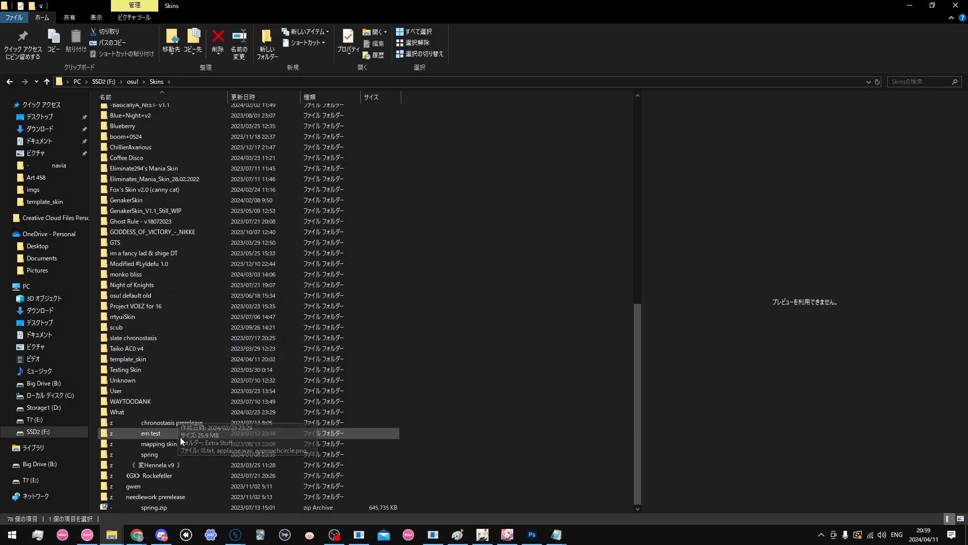
{"action": "scroll", "coordinate": [204, 371], "scroll_direction": "up", "scroll_amount": 5}
{"action": "scroll", "coordinate": [179, 443], "scroll_direction": "down", "scroll_amount": 1}
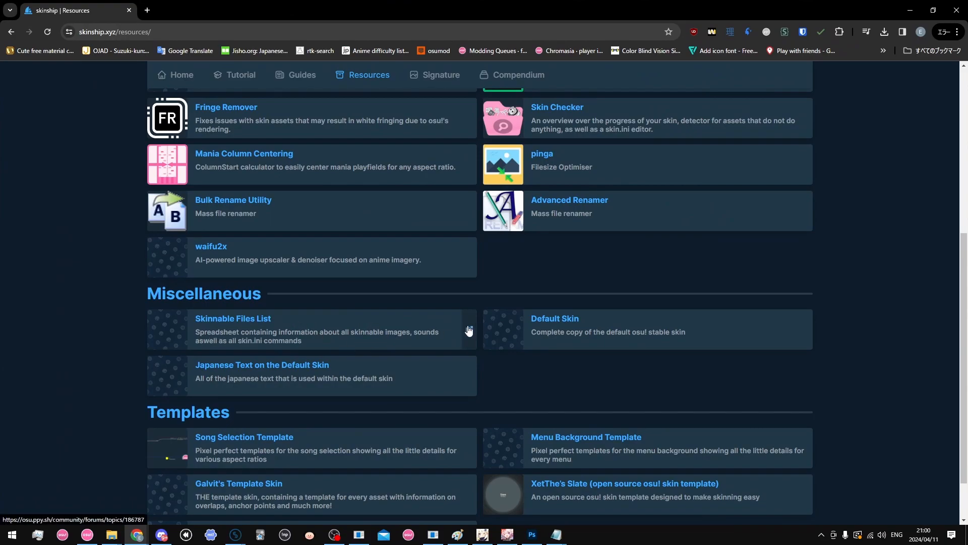
Open the detailed Skinnable Files spreadsheet from the Skinnable Files List entry on the skinship resources page
{"action": "scroll", "coordinate": [196, 320], "scroll_direction": "up", "scroll_amount": 6}
{"action": "scroll", "coordinate": [202, 318], "scroll_direction": "down", "scroll_amount": 7}
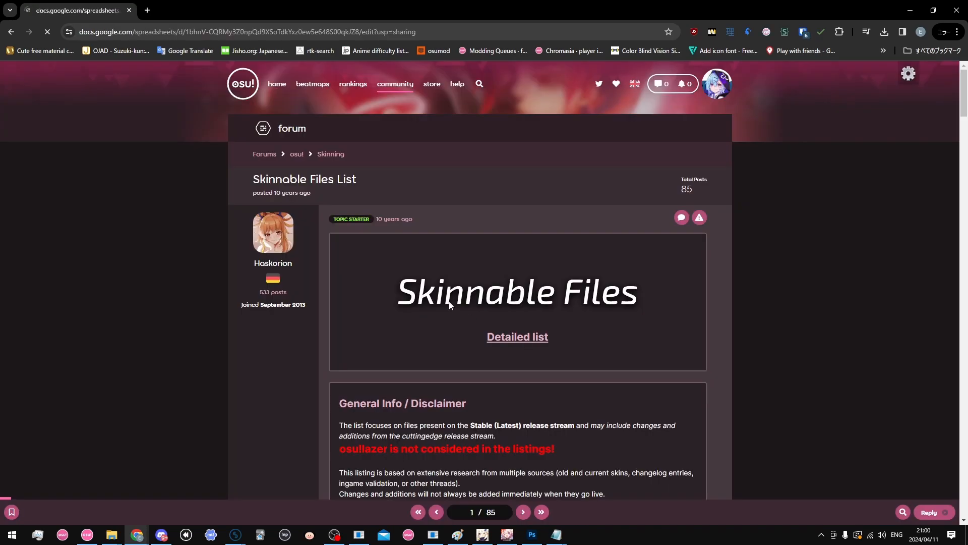
{"action": "scroll", "coordinate": [217, 259], "scroll_direction": "down", "scroll_amount": 12}
{"action": "scroll", "coordinate": [214, 259], "scroll_direction": "up", "scroll_amount": 6}
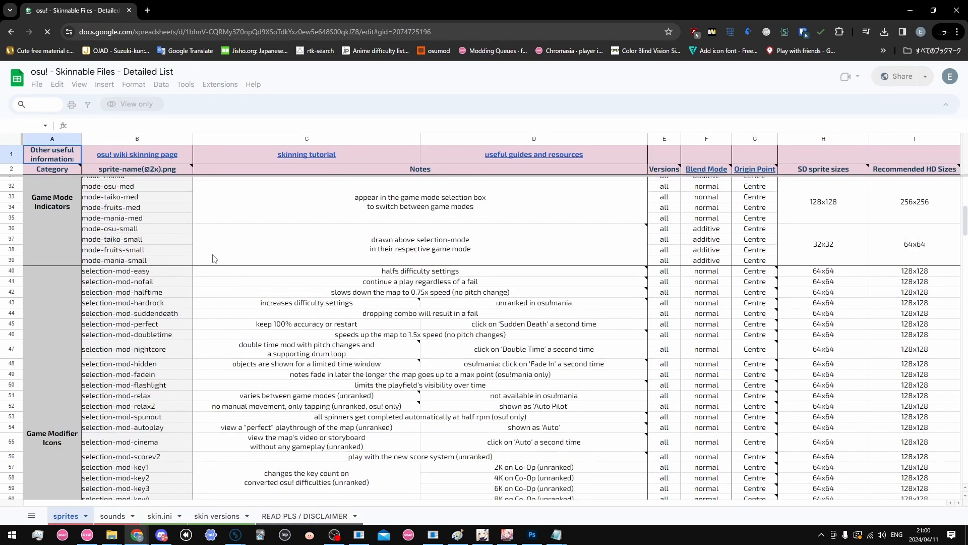
{"action": "scroll", "coordinate": [214, 258], "scroll_direction": "down", "scroll_amount": 4}
{"action": "scroll", "coordinate": [214, 258], "scroll_direction": "up", "scroll_amount": 10}
{"action": "scroll", "coordinate": [214, 258], "scroll_direction": "down", "scroll_amount": 1}
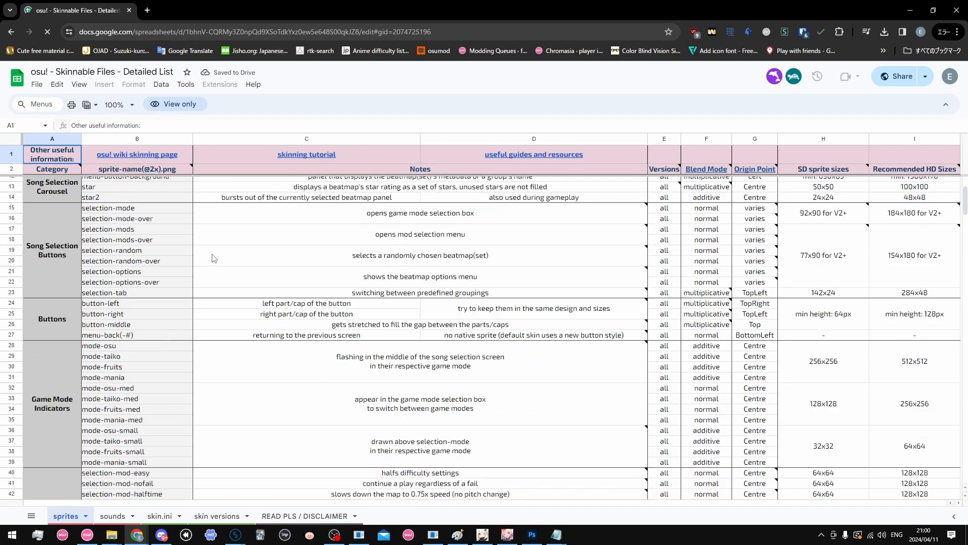
{"action": "scroll", "coordinate": [214, 259], "scroll_direction": "up", "scroll_amount": 1}
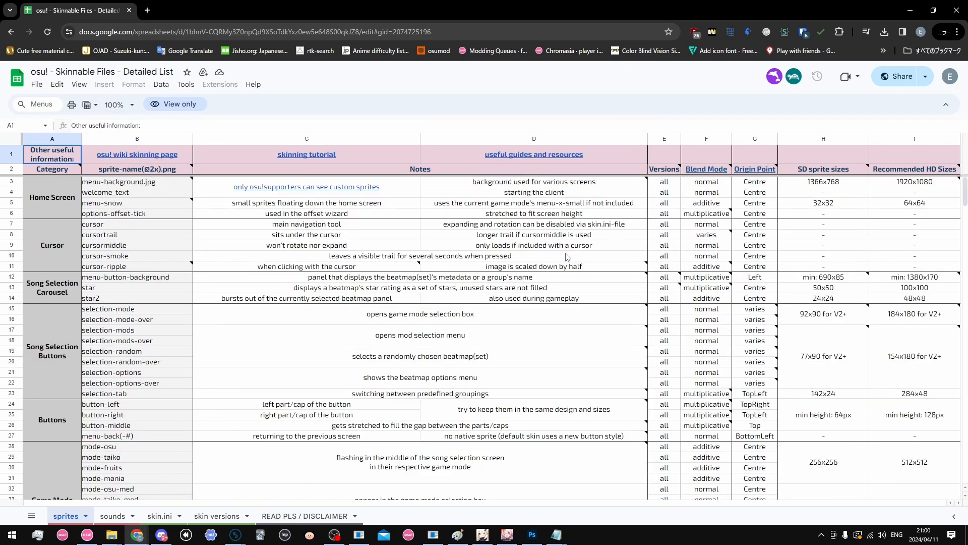
Examine the sprite names, notes and categories on the sprites sheet, from song selection down to the hitcircle objects
{"action": "scroll", "coordinate": [154, 286], "scroll_direction": "down", "scroll_amount": 14}
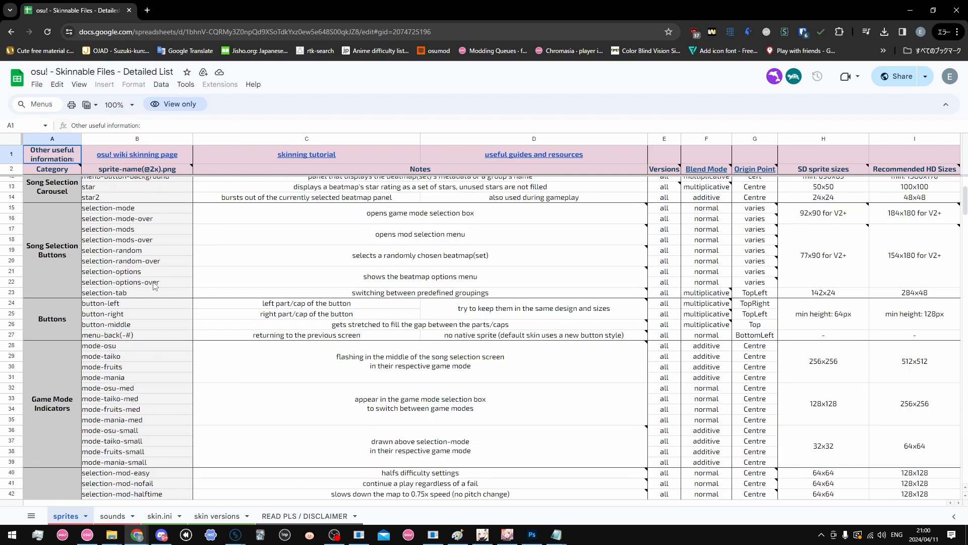
{"action": "scroll", "coordinate": [144, 291], "scroll_direction": "down", "scroll_amount": 11}
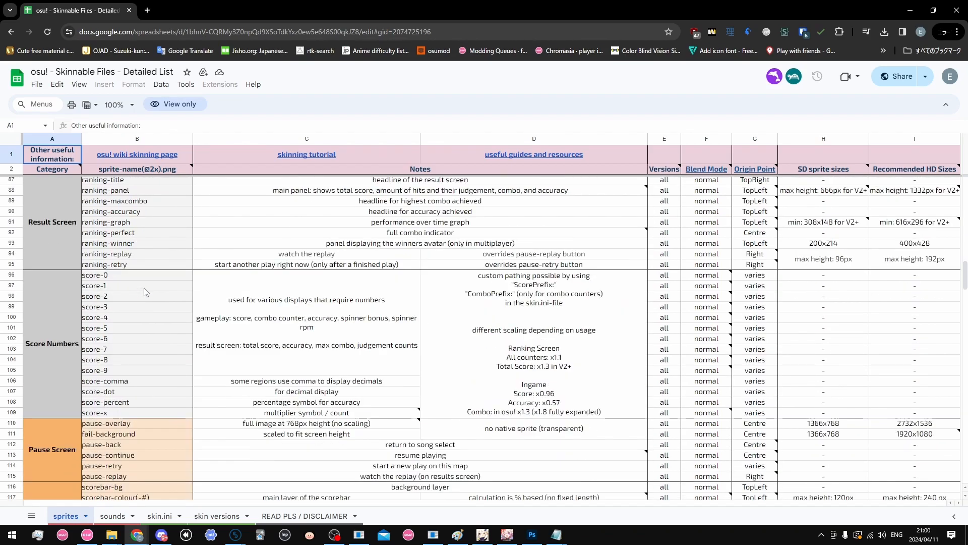
{"action": "scroll", "coordinate": [144, 288], "scroll_direction": "down", "scroll_amount": 8}
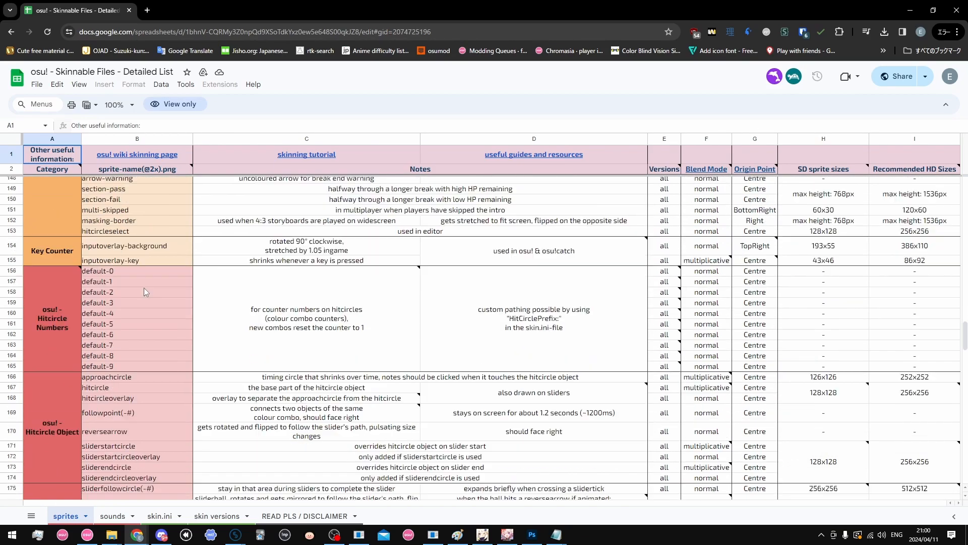
{"action": "scroll", "coordinate": [143, 287], "scroll_direction": "up", "scroll_amount": 20}
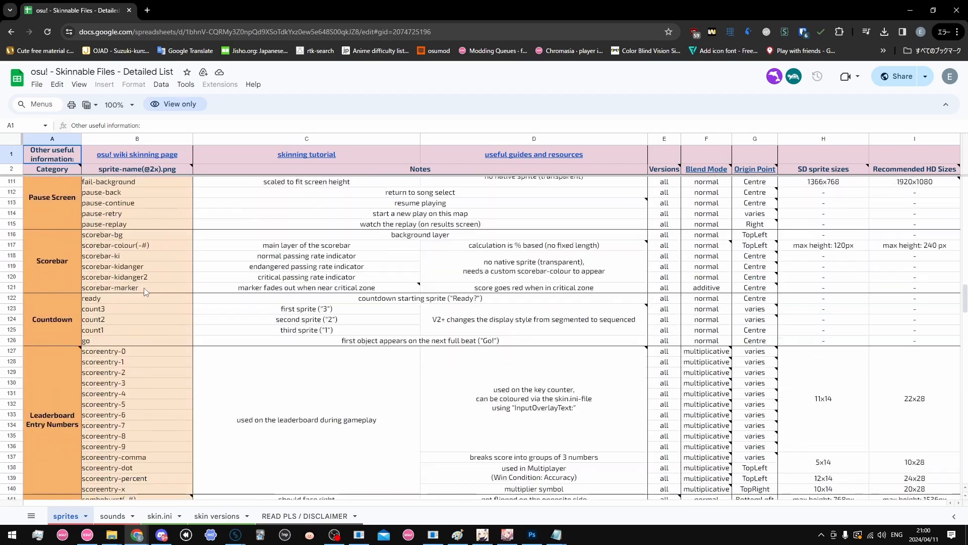
{"action": "scroll", "coordinate": [145, 291], "scroll_direction": "up", "scroll_amount": 5}
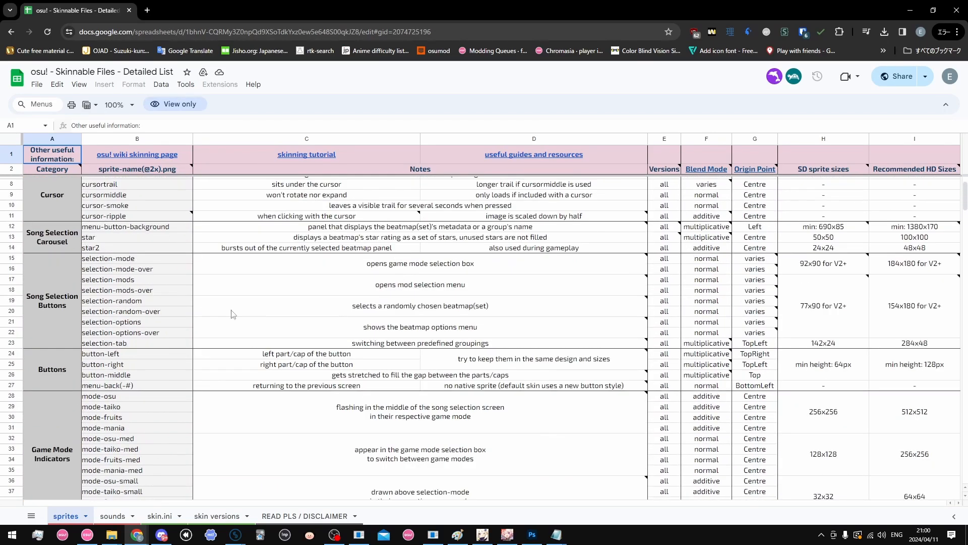
Check the origin point note for selection-options-over and the recommended HD sizes of the song selection buttons
{"action": "mouse_move", "coordinate": [300, 290]}
{"action": "left_click", "coordinate": [755, 332]}
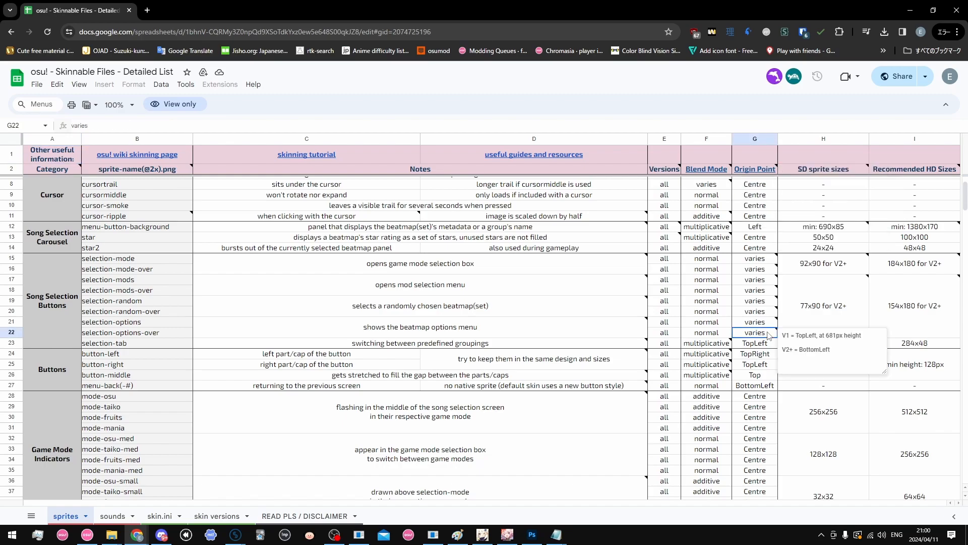
{"action": "scroll", "coordinate": [751, 288], "scroll_direction": "up", "scroll_amount": 1}
{"action": "left_click", "coordinate": [928, 237]}
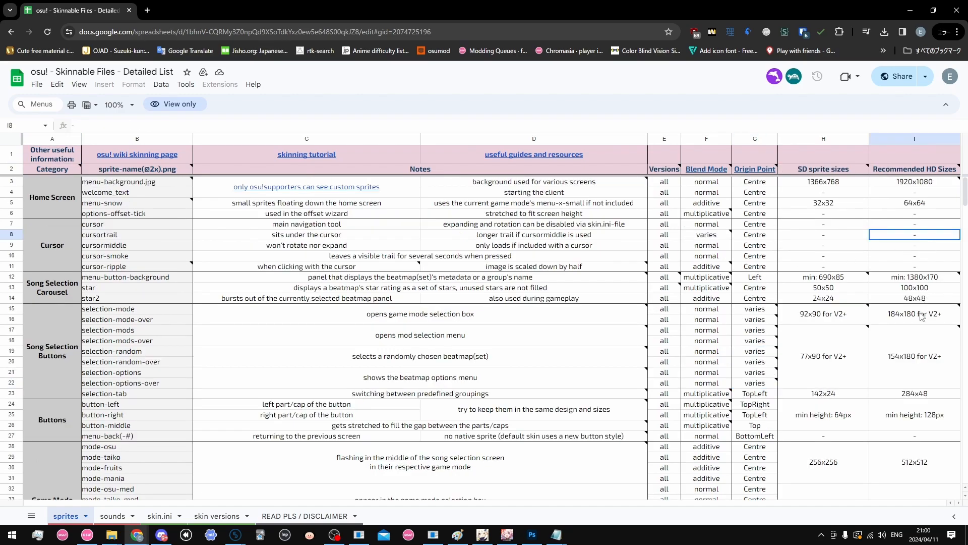
{"action": "left_click", "coordinate": [909, 245]}
{"action": "scroll", "coordinate": [525, 279], "scroll_direction": "down", "scroll_amount": 1}
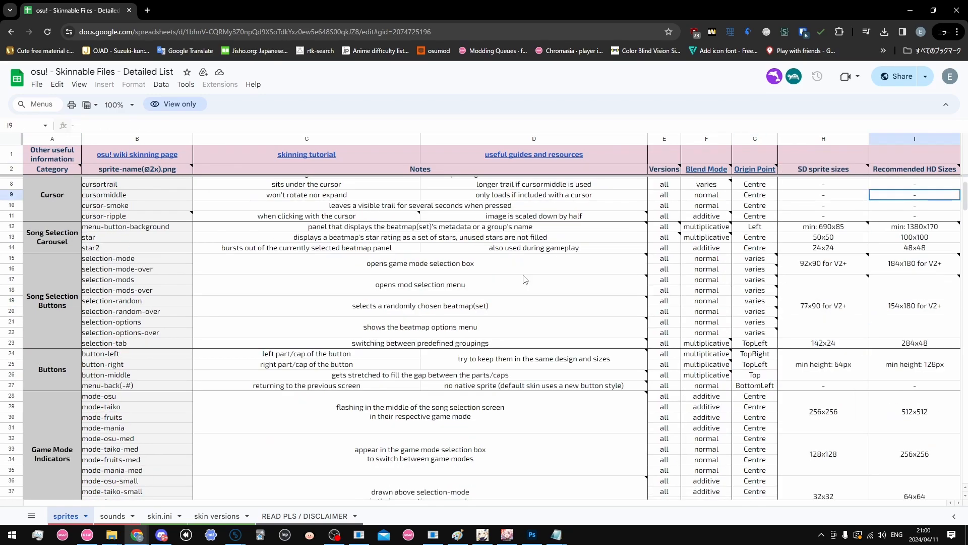
Show the skin.ini sheet and review its commands, values and defaults down to the Mania section
{"action": "left_click", "coordinate": [217, 515]}
{"action": "left_click", "coordinate": [162, 516]}
{"action": "scroll", "coordinate": [324, 401], "scroll_direction": "down", "scroll_amount": 5}
{"action": "scroll", "coordinate": [324, 401], "scroll_direction": "down", "scroll_amount": 10}
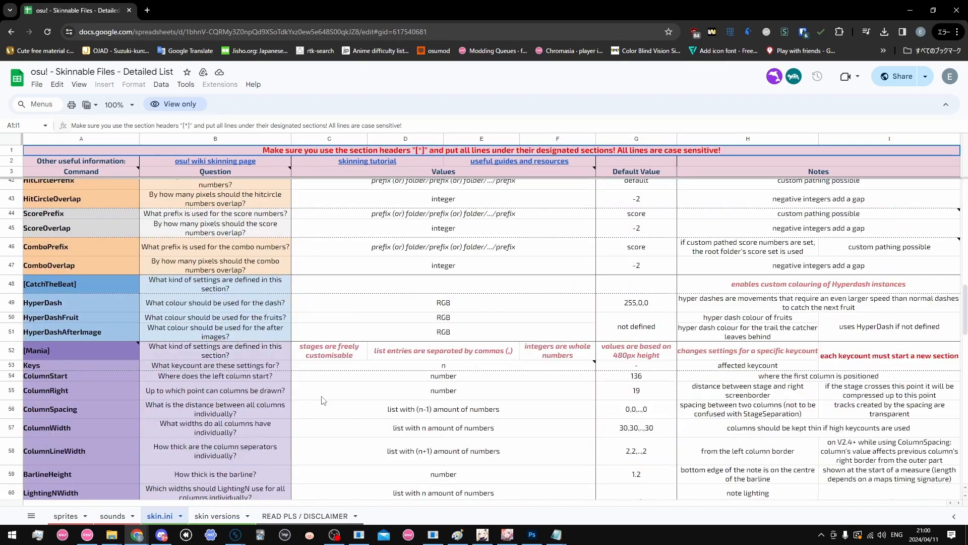
{"action": "scroll", "coordinate": [323, 400], "scroll_direction": "up", "scroll_amount": 5}
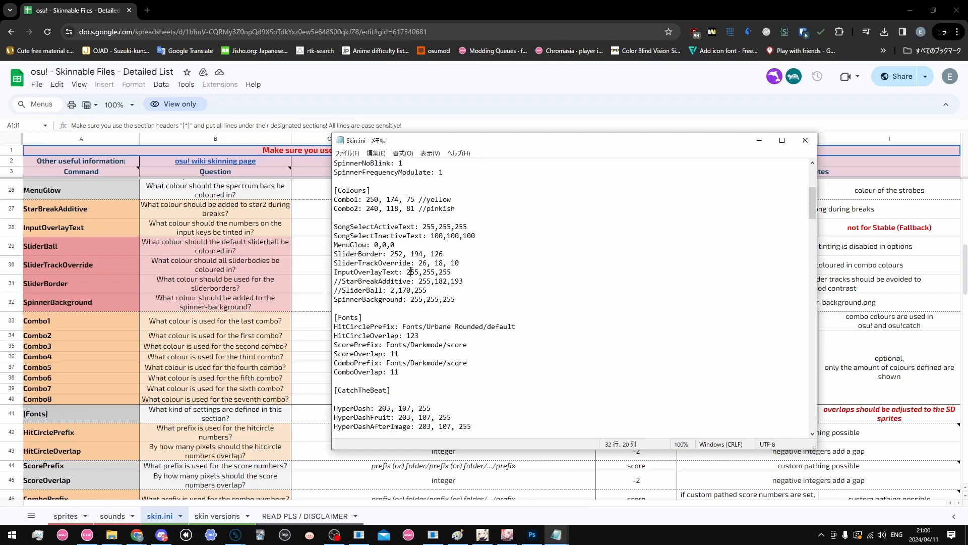
Look through the Skin.ini file in Notepad, minimise it, and go back over the spreadsheet's skin.ini and sprites sheets
{"action": "scroll", "coordinate": [483, 300], "scroll_direction": "down", "scroll_amount": 5}
{"action": "left_click", "coordinate": [484, 301]}
{"action": "scroll", "coordinate": [513, 300], "scroll_direction": "down", "scroll_amount": 4}
{"action": "scroll", "coordinate": [515, 303], "scroll_direction": "up", "scroll_amount": 9}
{"action": "left_click", "coordinate": [759, 141]}
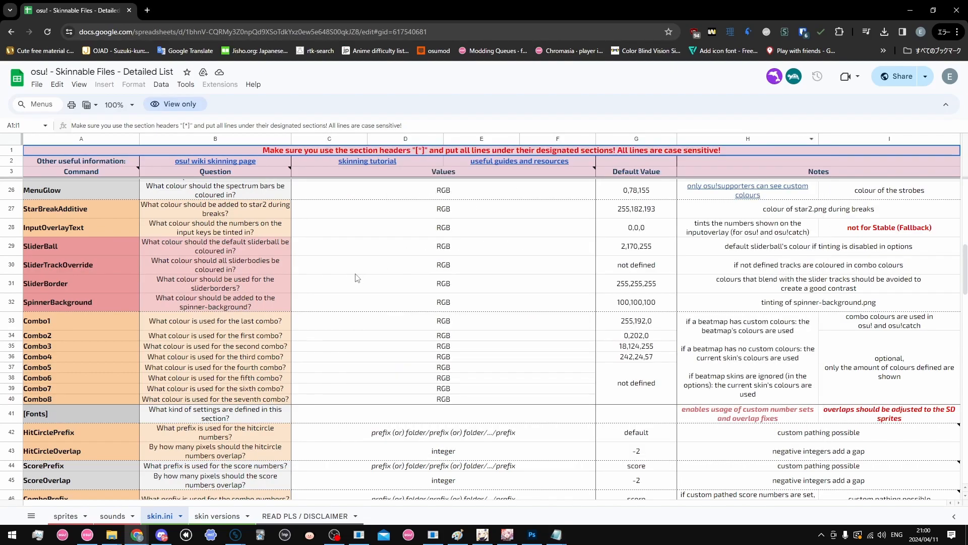
{"action": "scroll", "coordinate": [356, 277], "scroll_direction": "up", "scroll_amount": 7}
{"action": "scroll", "coordinate": [326, 286], "scroll_direction": "down", "scroll_amount": 5}
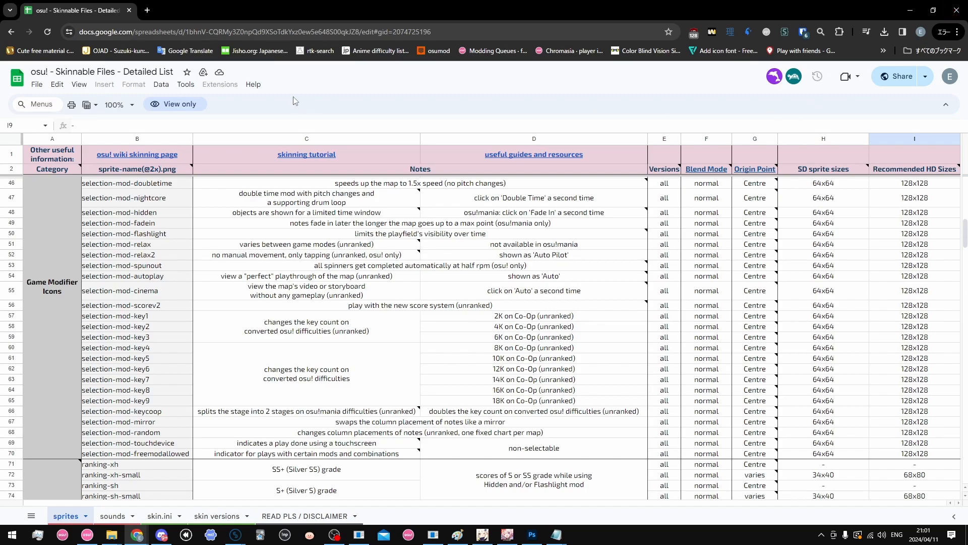
Open the osu! website in a new browser tab and read through the "Skinning Contest: Unchained" news post
{"action": "left_click", "coordinate": [148, 11]}
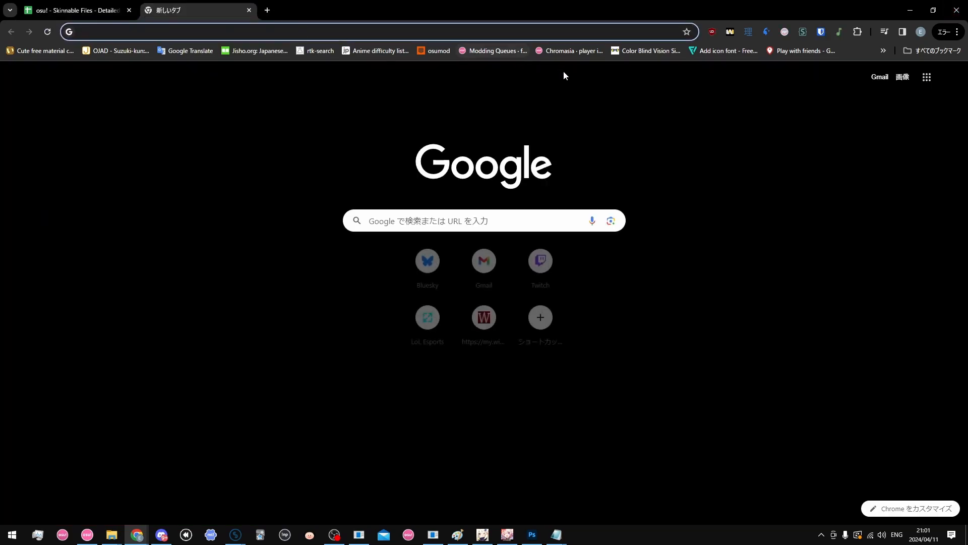
{"action": "left_click", "coordinate": [570, 51]}
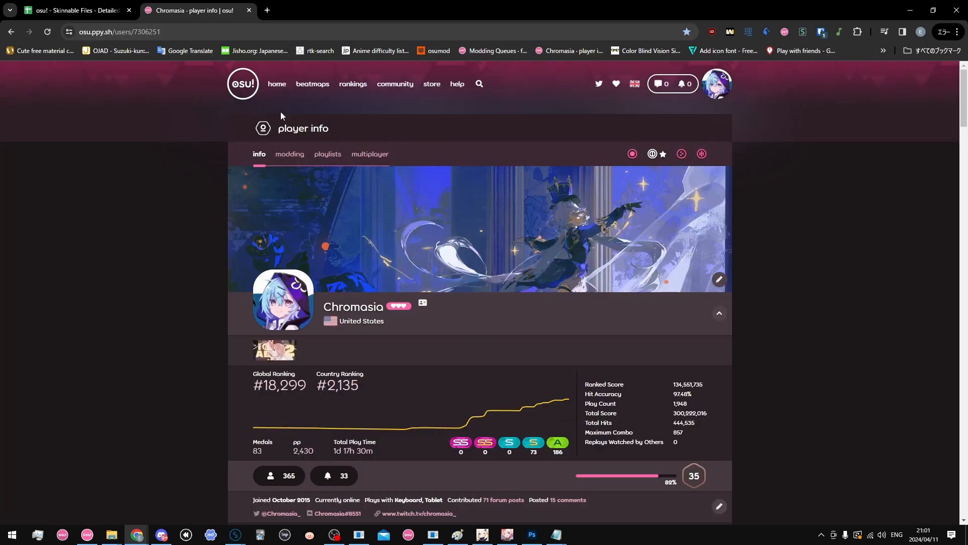
{"action": "left_click", "coordinate": [277, 83]}
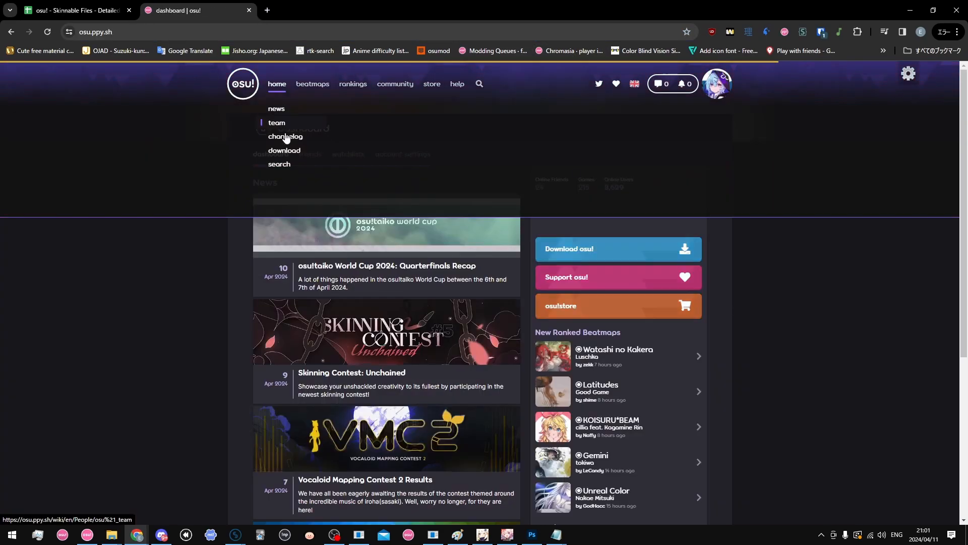
{"action": "left_click", "coordinate": [446, 345]}
{"action": "scroll", "coordinate": [446, 345], "scroll_direction": "down", "scroll_amount": 12}
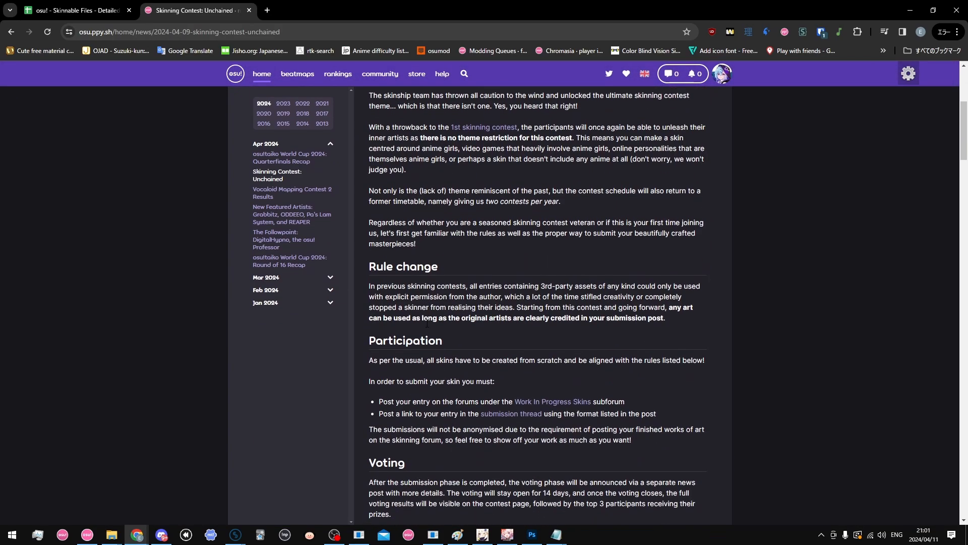
{"action": "scroll", "coordinate": [426, 325], "scroll_direction": "down", "scroll_amount": 6}
{"action": "scroll", "coordinate": [426, 325], "scroll_direction": "up", "scroll_amount": 18}
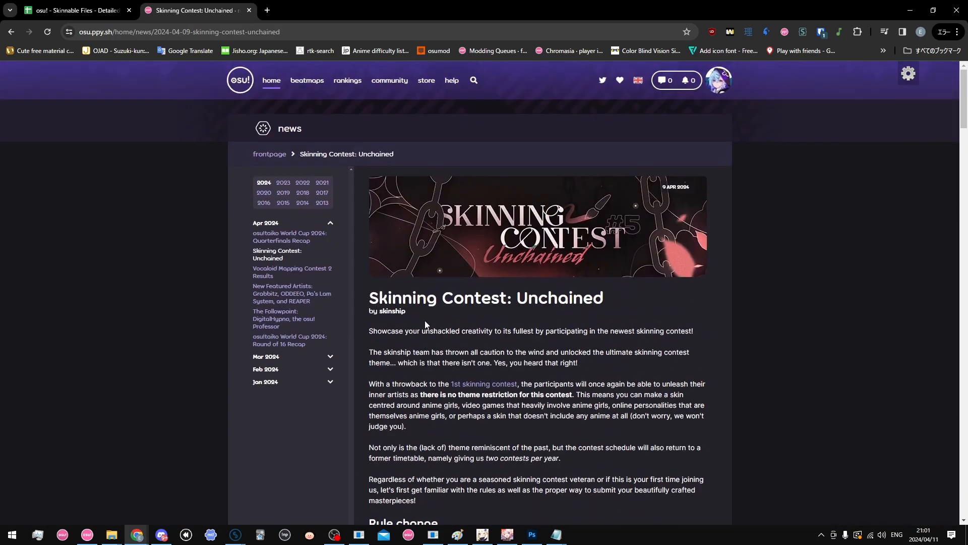